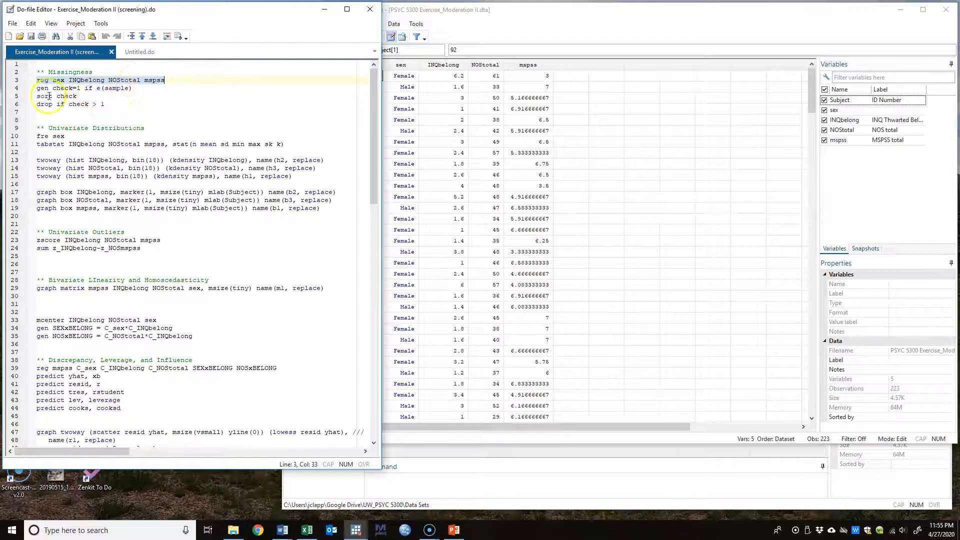
# Run the do-file line gen check=1 if e(sample) and inspect the check column in the Data Editor.
pyautogui.click(15, 89)
pyautogui.click(178, 37)
pyautogui.click(570, 65)
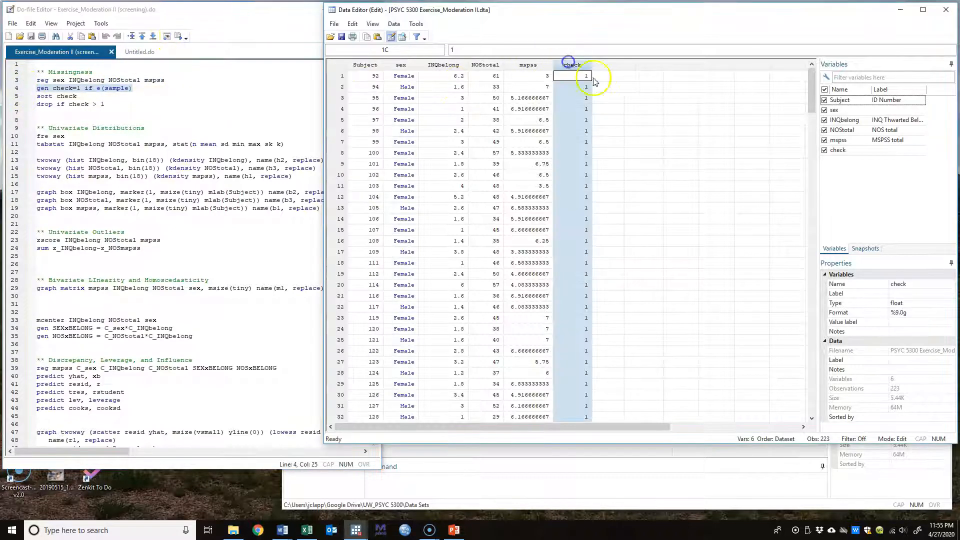
pyautogui.click(579, 89)
pyautogui.click(579, 112)
pyautogui.moveTo(578, 124); pyautogui.dragTo(578, 136)
pyautogui.click(579, 152)
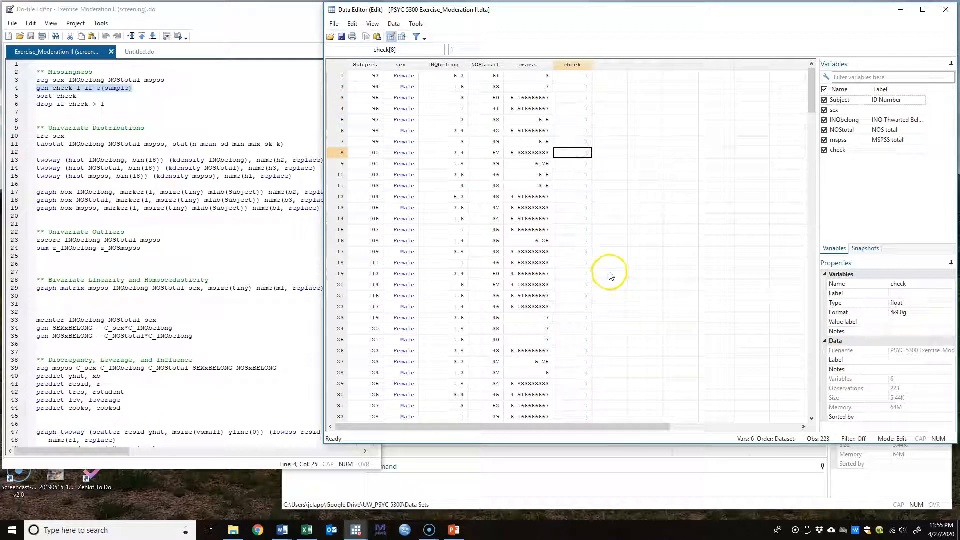
pyautogui.moveTo(440, 207); pyautogui.dragTo(567, 206)
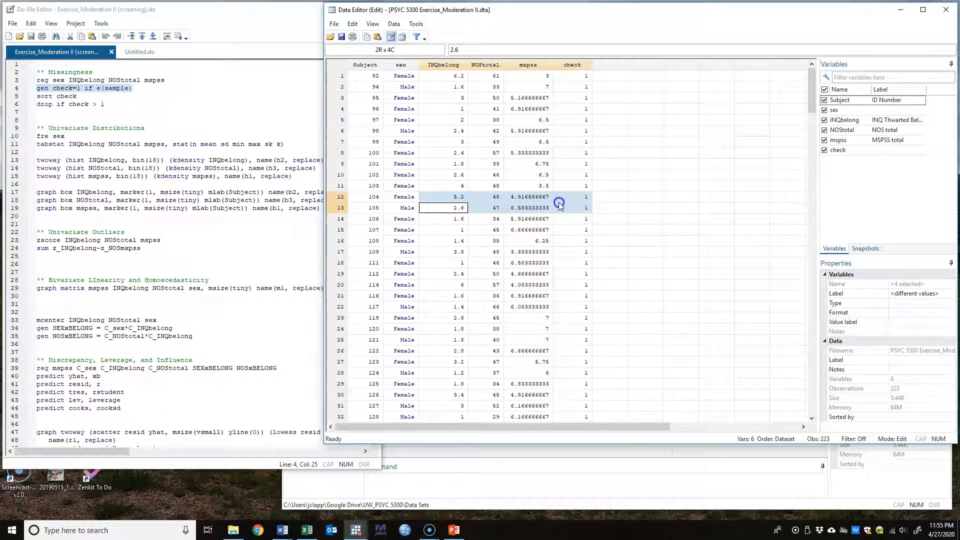
pyautogui.click(601, 242)
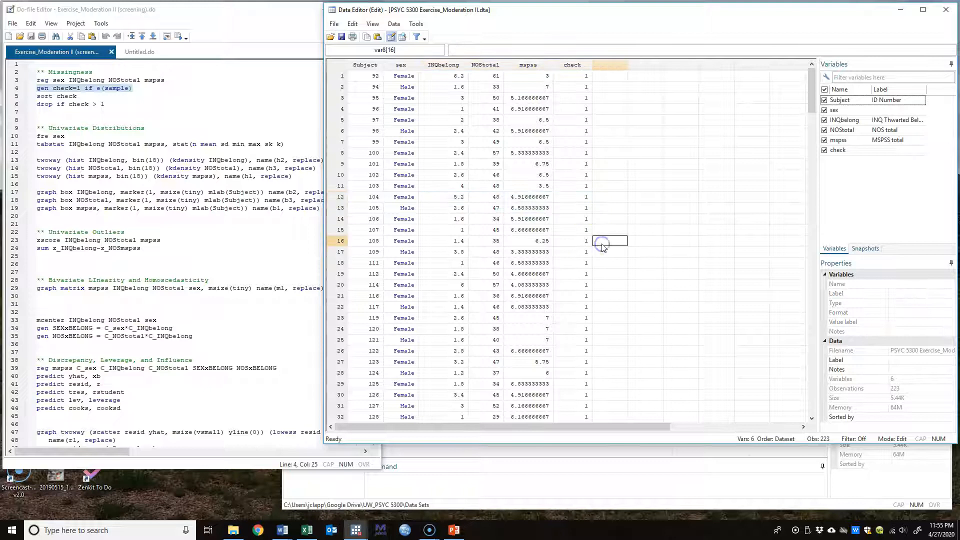
# Run the sort check line, then highlight the rows with missing check values at the end of the dataset.
pyautogui.click(15, 96)
pyautogui.click(178, 36)
pyautogui.click(687, 30)
pyautogui.moveTo(811, 86); pyautogui.dragTo(822, 352)
pyautogui.moveTo(342, 263); pyautogui.dragTo(354, 289)
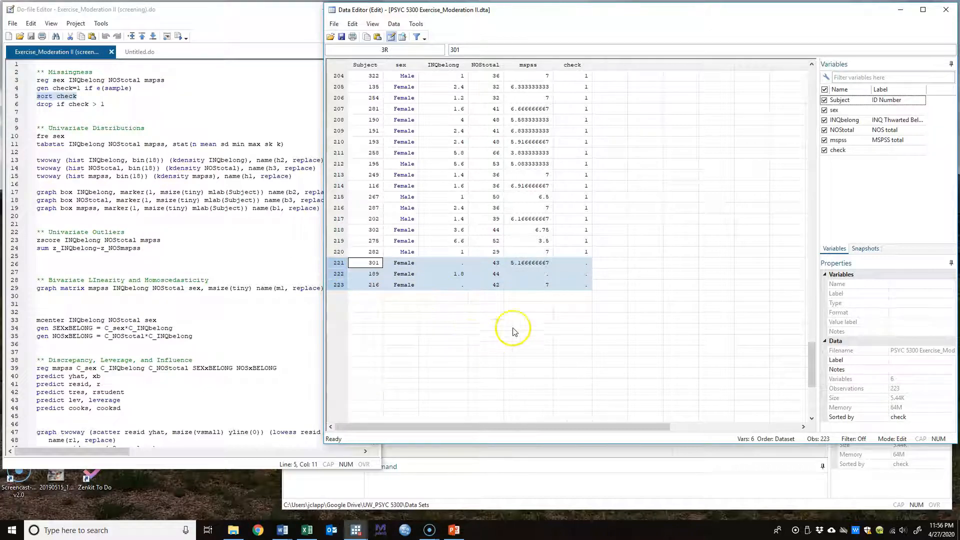
pyautogui.click(558, 318)
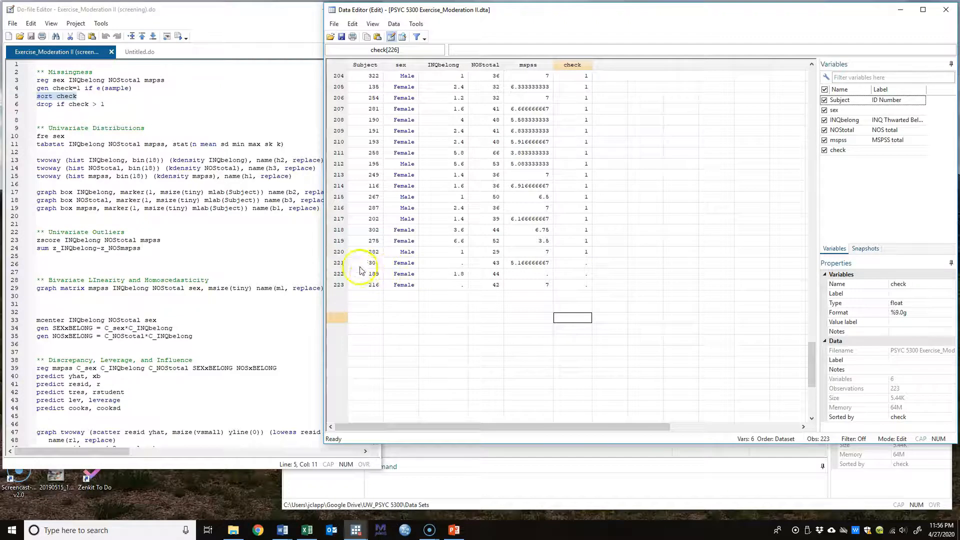
# Examine the last three cases in the Data Editor for missing INQbelong, mspss and check values.
pyautogui.moveTo(373, 263); pyautogui.dragTo(429, 266)
pyautogui.moveTo(372, 285); pyautogui.dragTo(450, 284)
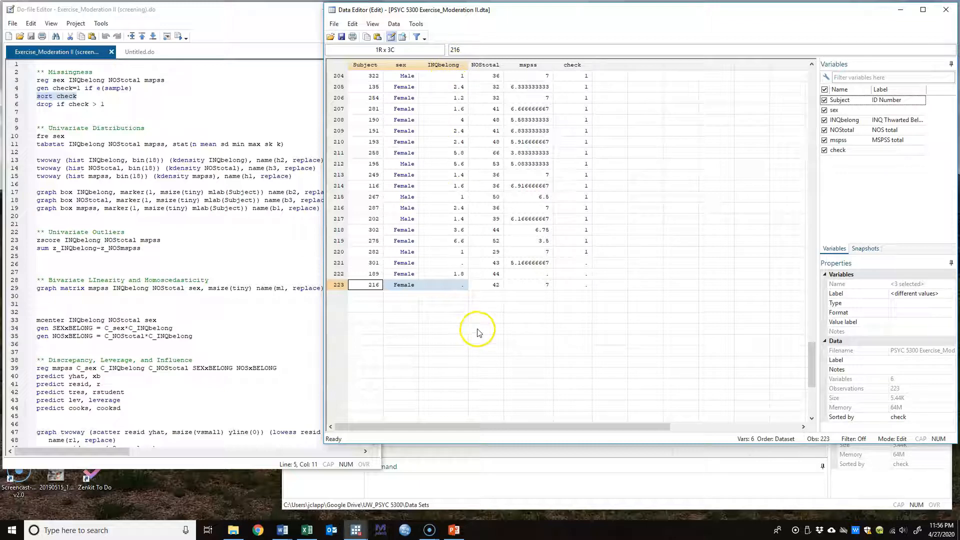
pyautogui.click(366, 274)
pyautogui.moveTo(371, 277); pyautogui.dragTo(506, 275)
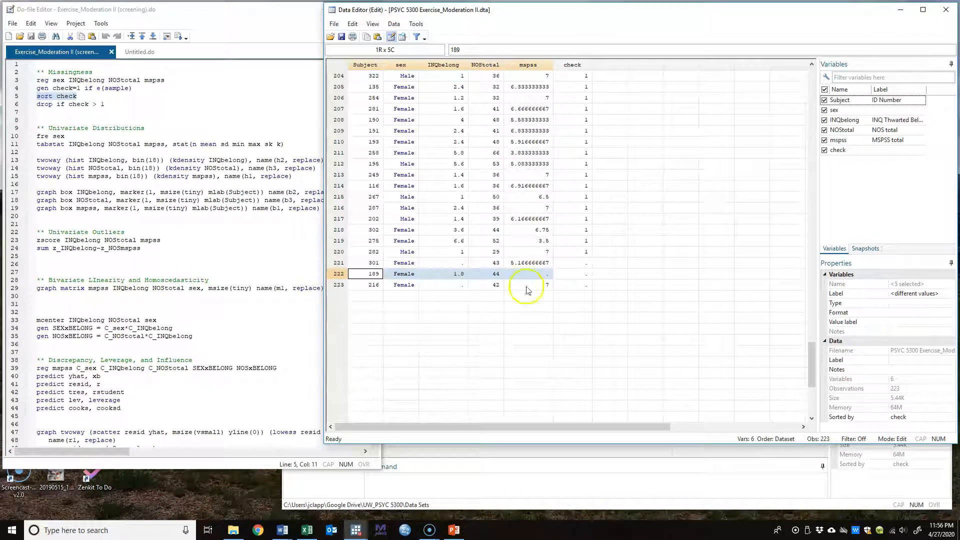
pyautogui.click(336, 263)
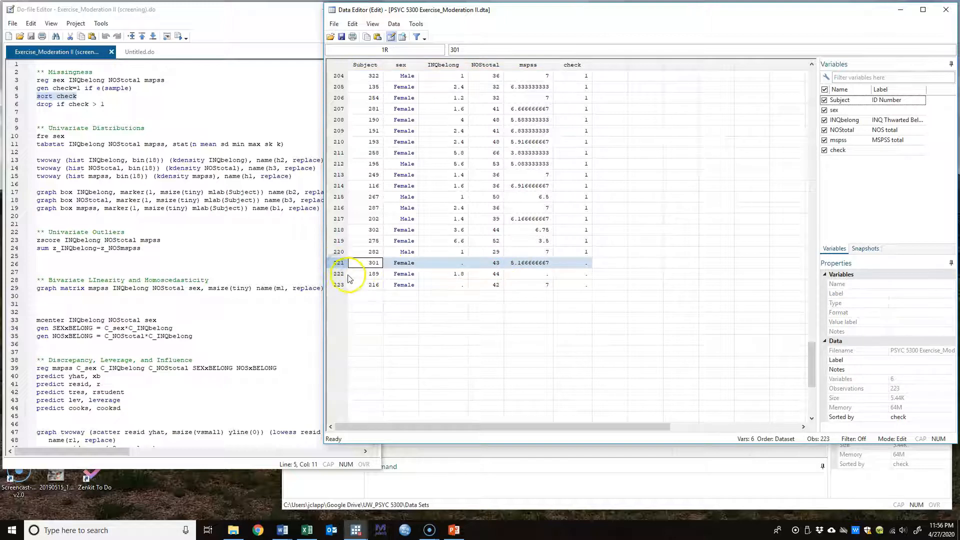
pyautogui.click(345, 275)
pyautogui.click(345, 287)
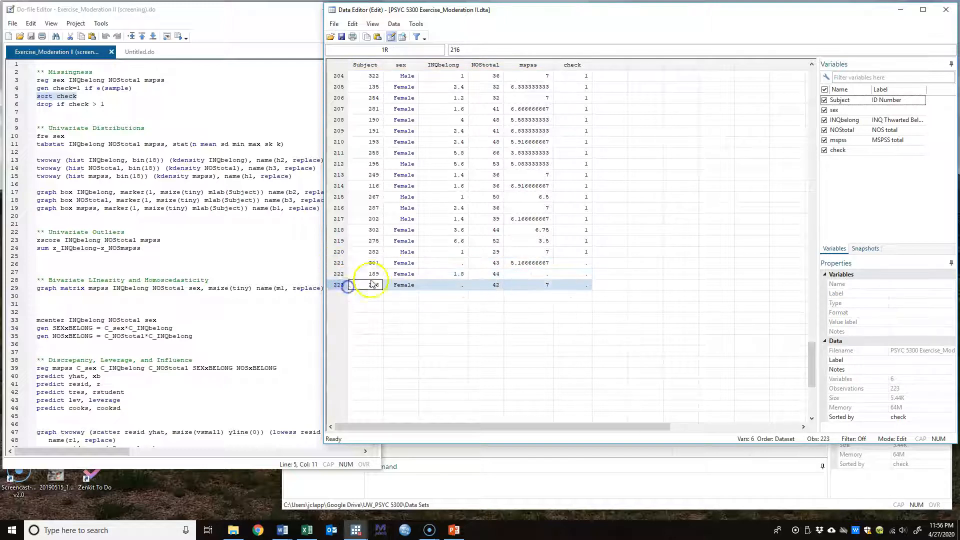
pyautogui.click(340, 265)
pyautogui.click(342, 287)
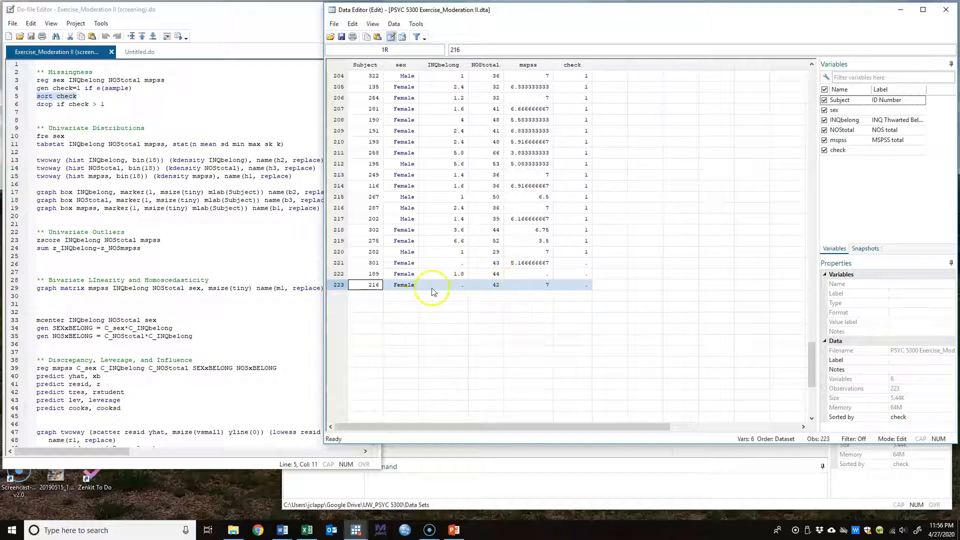
pyautogui.click(339, 275)
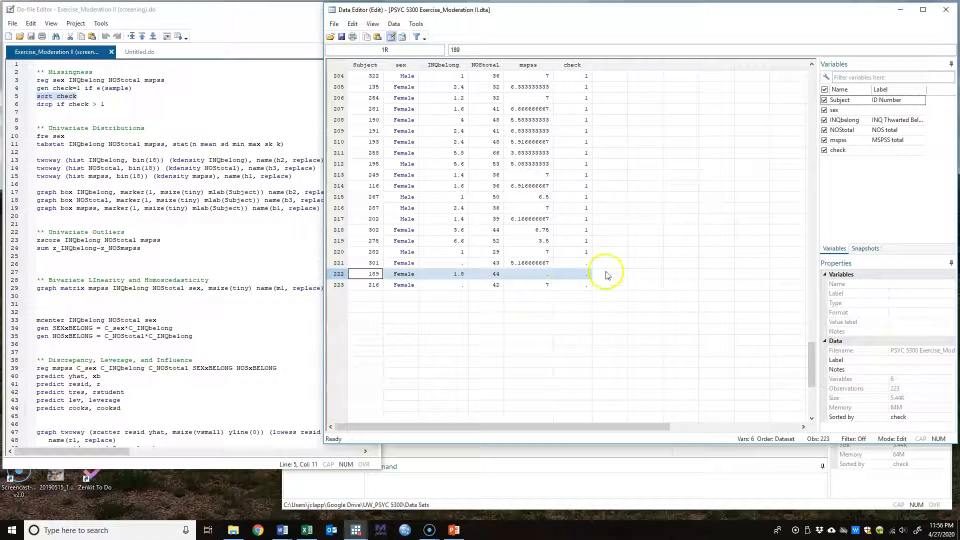
pyautogui.click(585, 263)
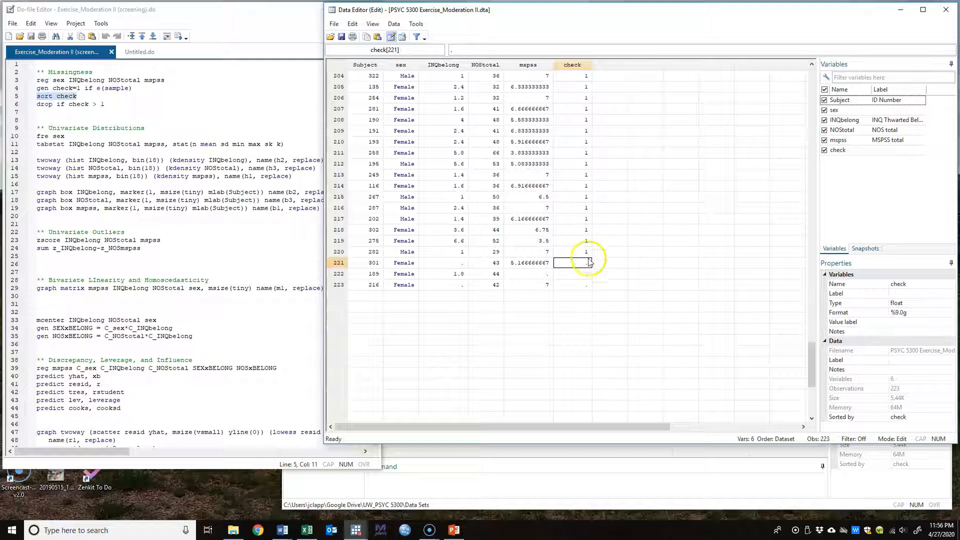
# Compare the do-file line drop if check > 1 with the missing check values in the last three rows.
pyautogui.click(262, 36)
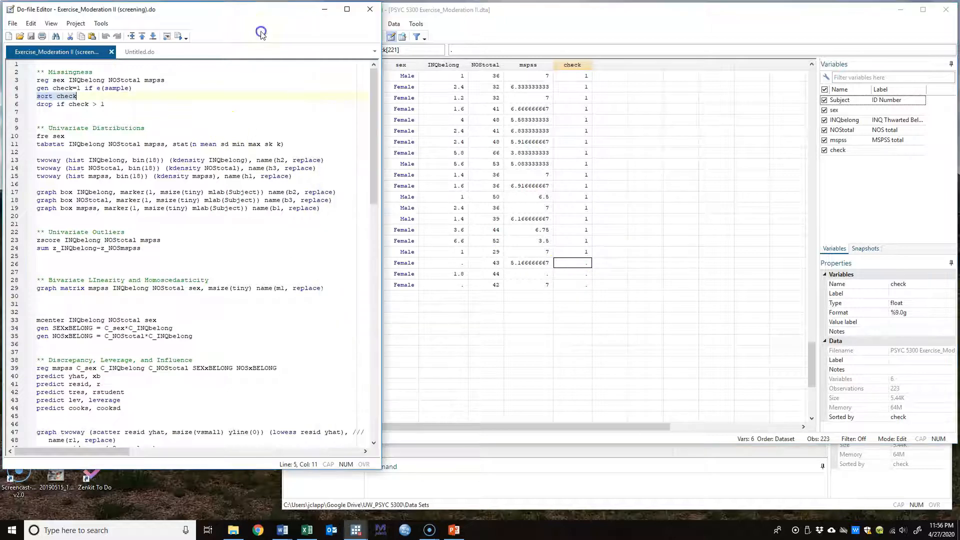
pyautogui.click(17, 104)
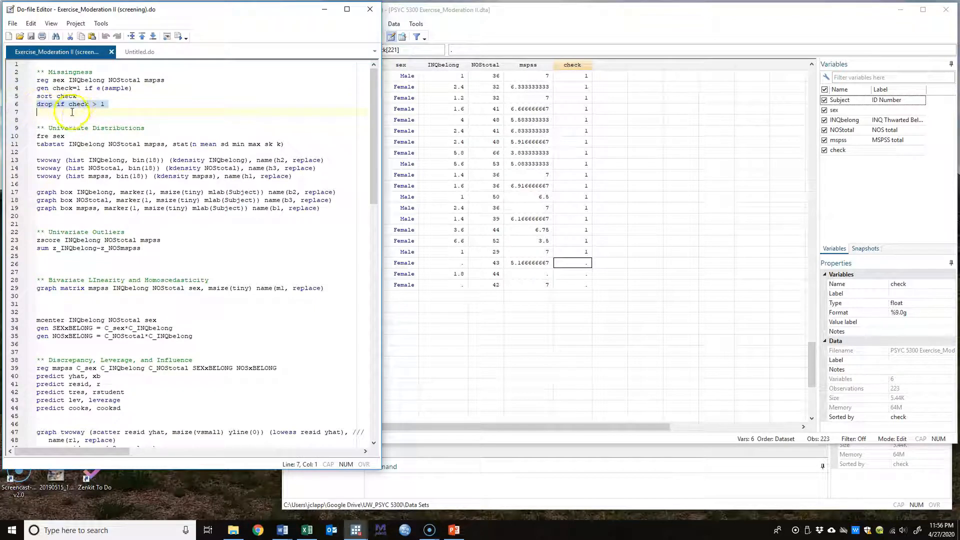
pyautogui.click(588, 260)
pyautogui.click(588, 273)
pyautogui.click(589, 285)
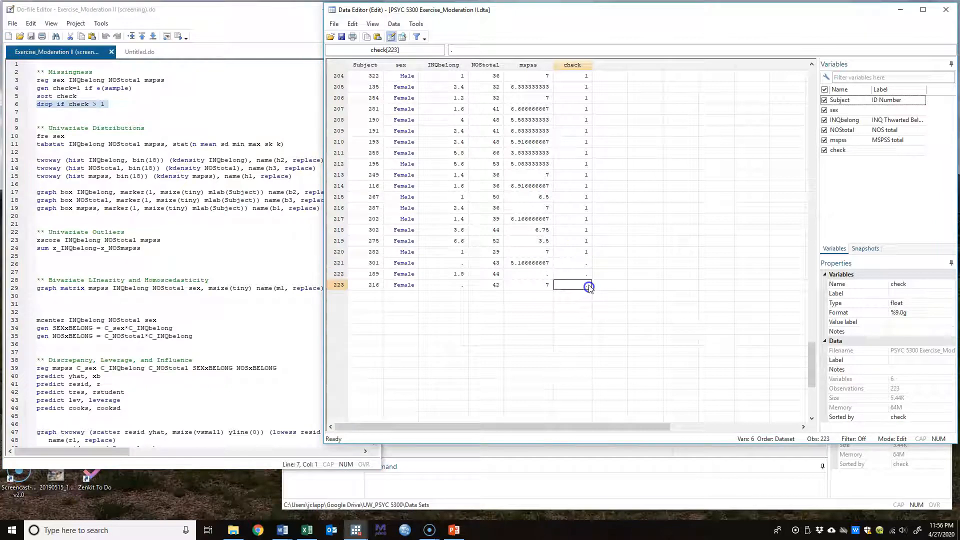
pyautogui.click(586, 265)
pyautogui.click(588, 275)
pyautogui.click(587, 285)
pyautogui.click(583, 264)
pyautogui.click(584, 274)
pyautogui.click(582, 286)
pyautogui.moveTo(583, 263); pyautogui.dragTo(583, 287)
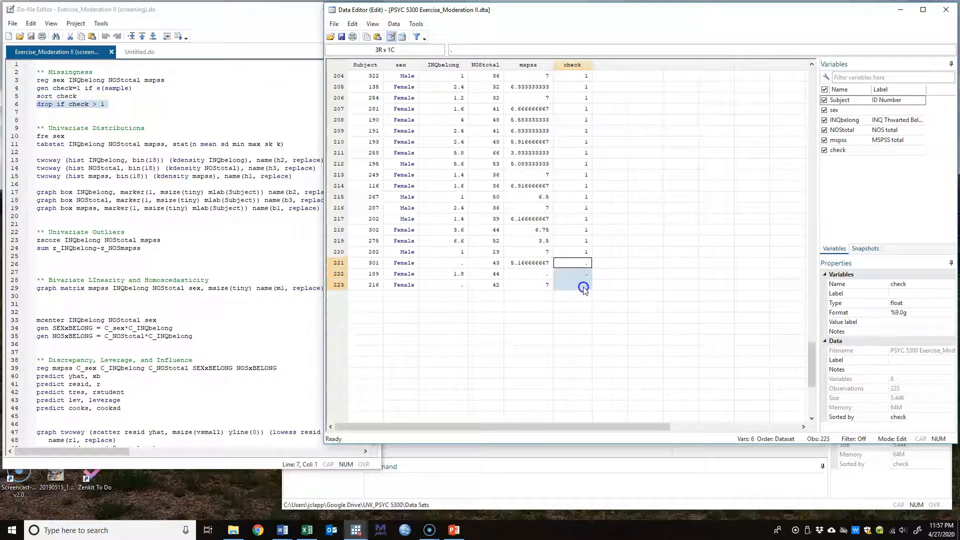
# Run the line drop if check > 1 to remove the incomplete cases and return to the Data Editor.
pyautogui.click(18, 106)
pyautogui.click(178, 36)
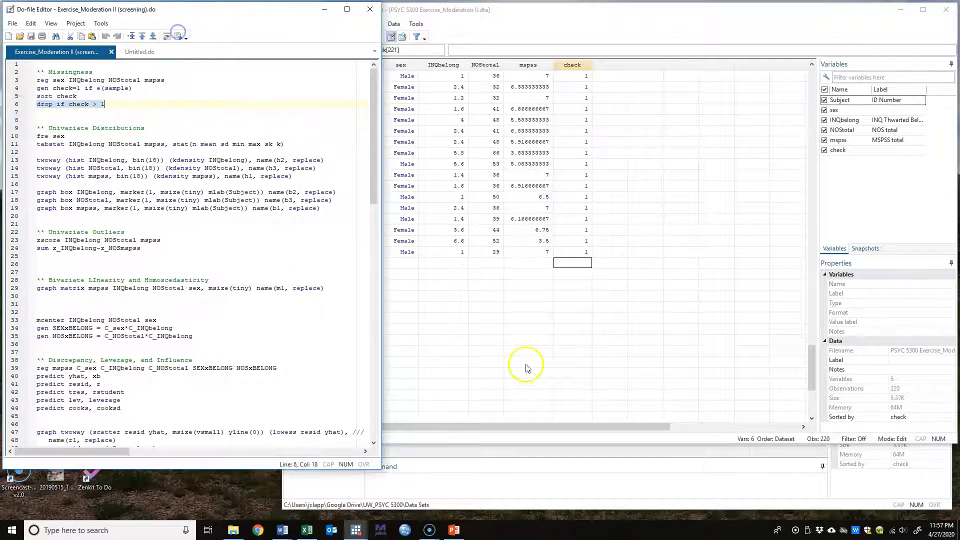
pyautogui.click(626, 26)
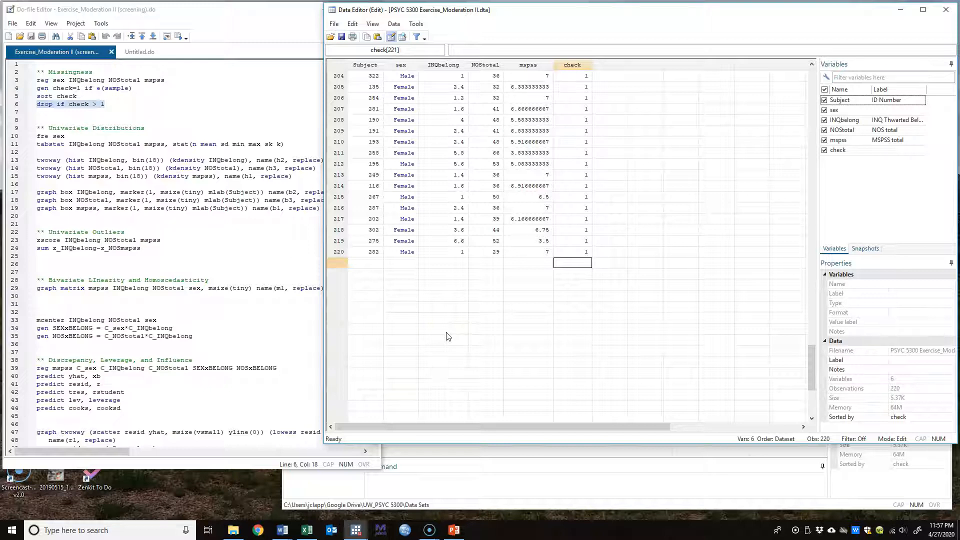
# Save the dataset under the name scrap in the Data Sets folder, replacing the existing file.
pyautogui.click(334, 24)
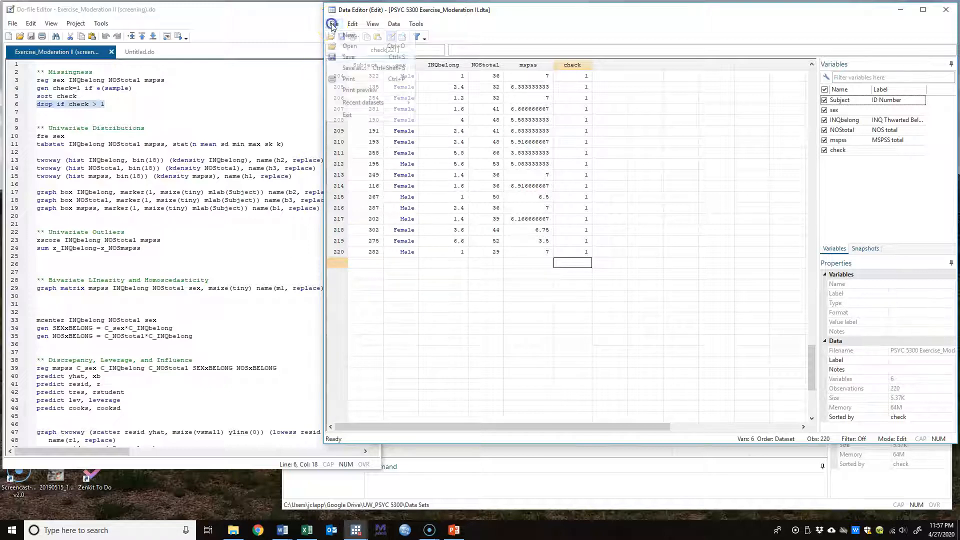
pyautogui.click(358, 68)
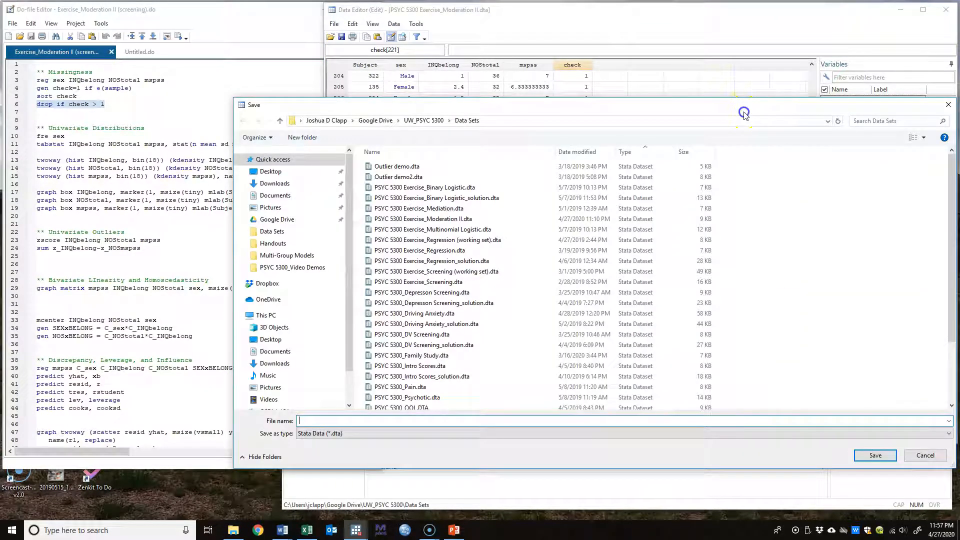
pyautogui.write('scrap')
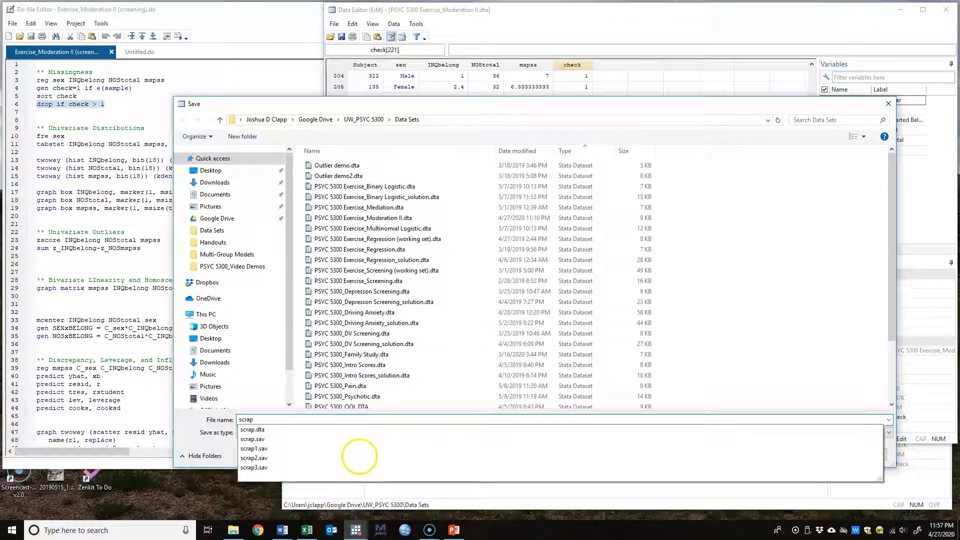
pyautogui.press('Return')
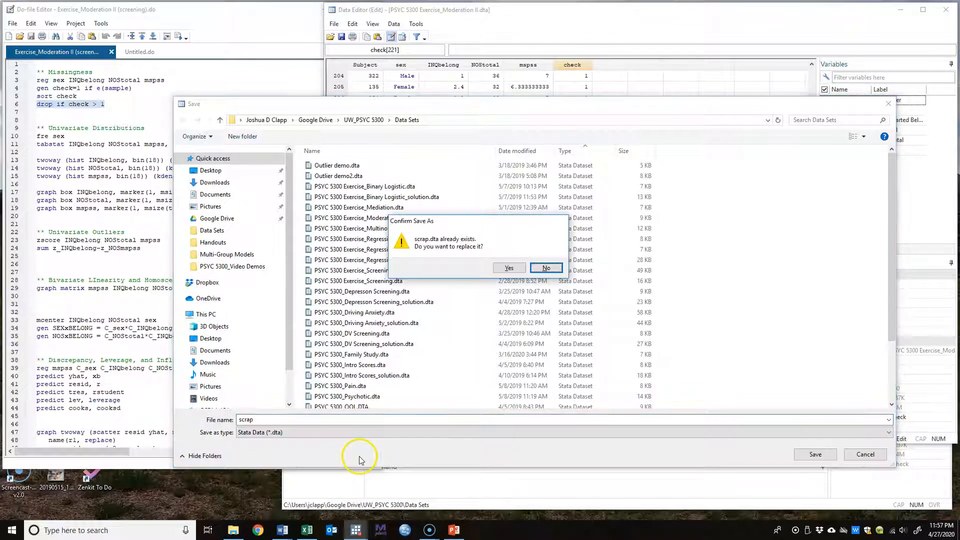
pyautogui.click(506, 269)
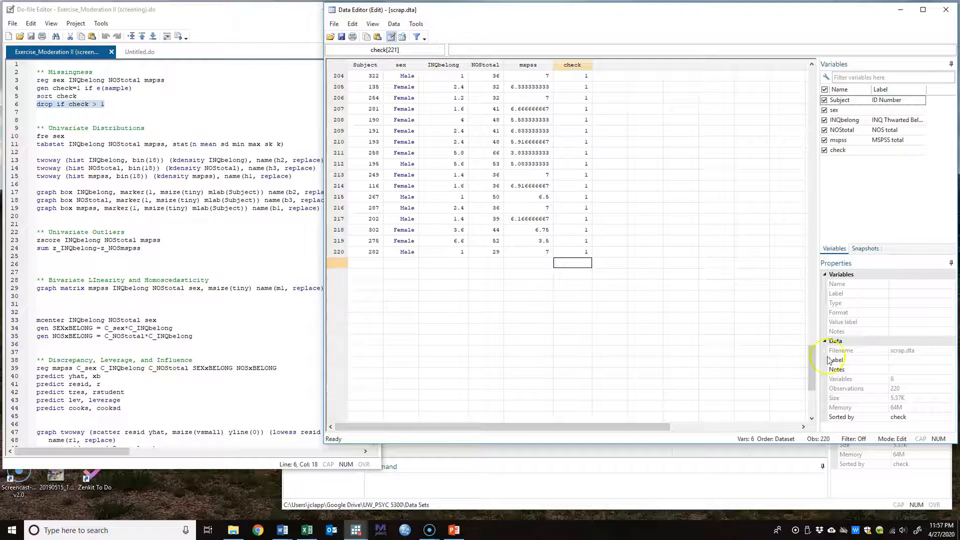
pyautogui.moveTo(812, 369); pyautogui.dragTo(812, 357)
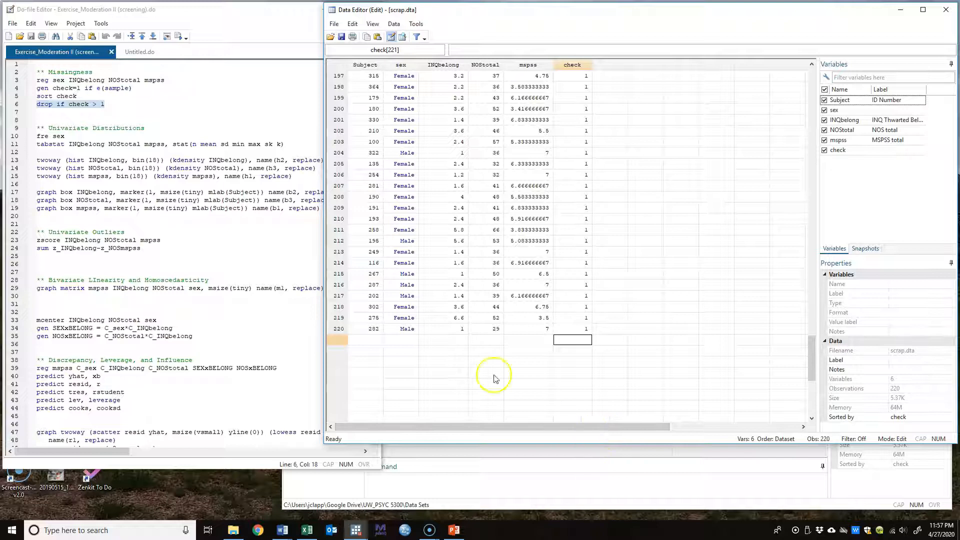
# Run the fre sex line under Univariate Distributions in the do-file to get the frequency table for sex.
pyautogui.click(260, 26)
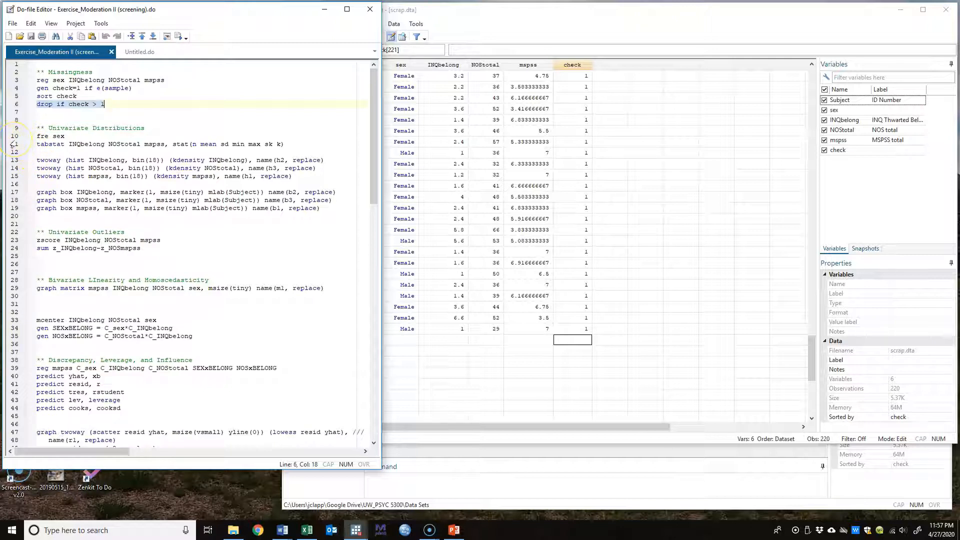
pyautogui.click(53, 136)
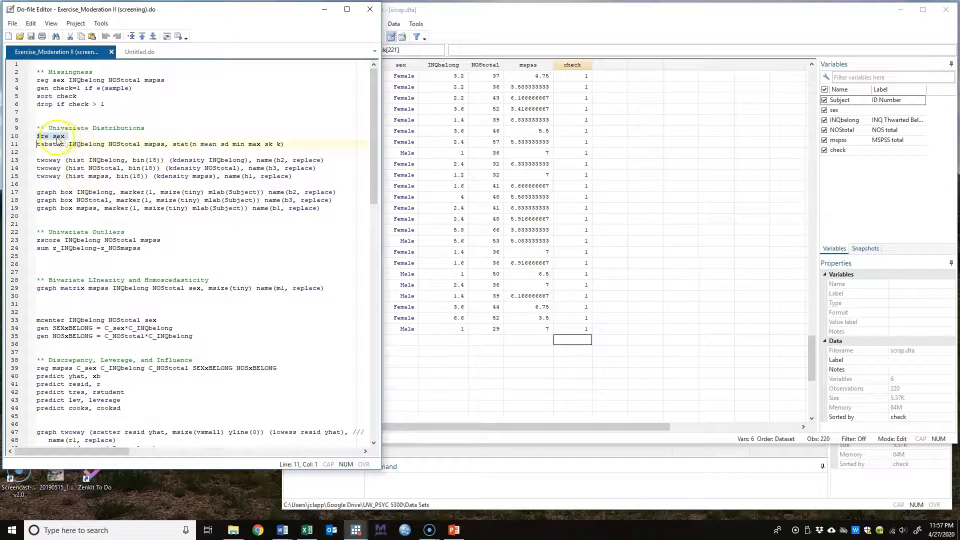
pyautogui.click(180, 41)
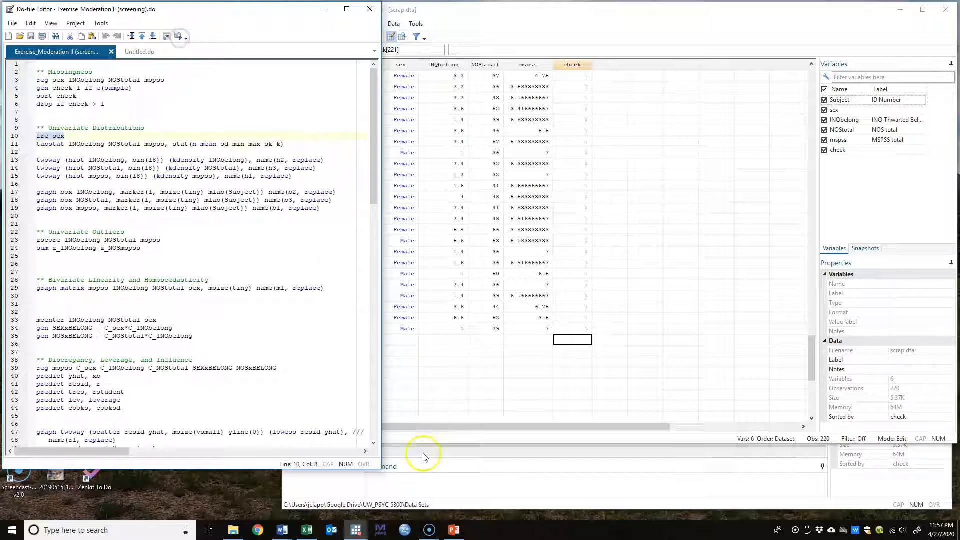
# Bring up the main Stata window and compute the female-to-male ratio with the command display 166/54.
pyautogui.click(360, 489)
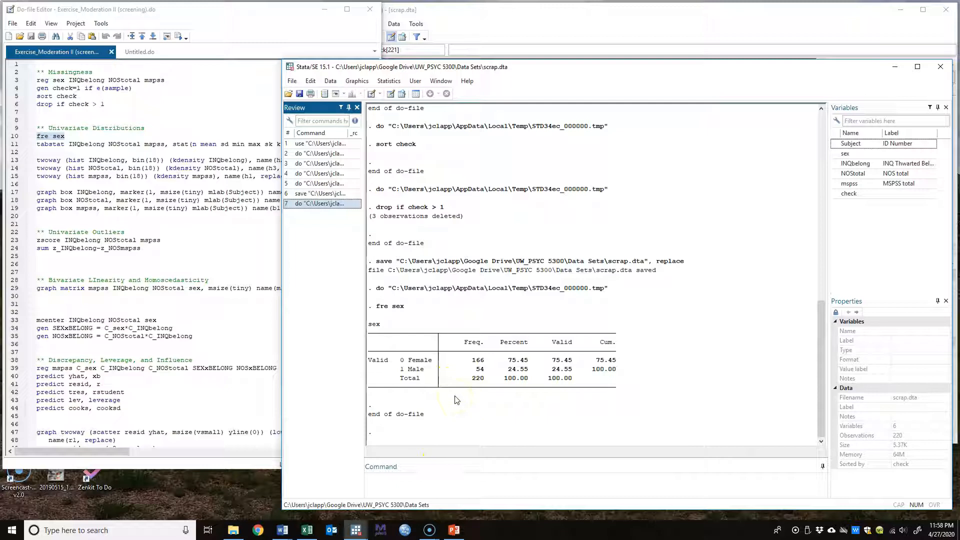
pyautogui.click(385, 480)
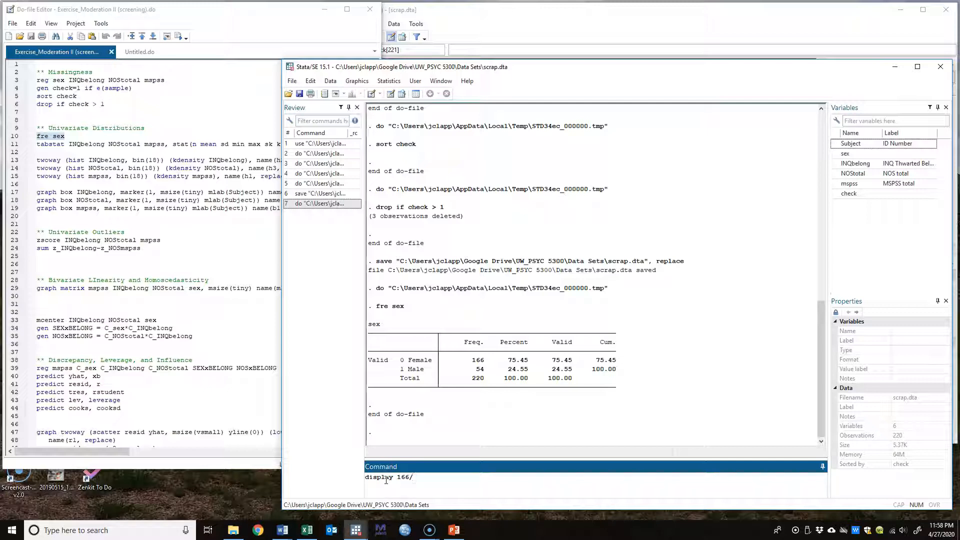
pyautogui.press('Return')
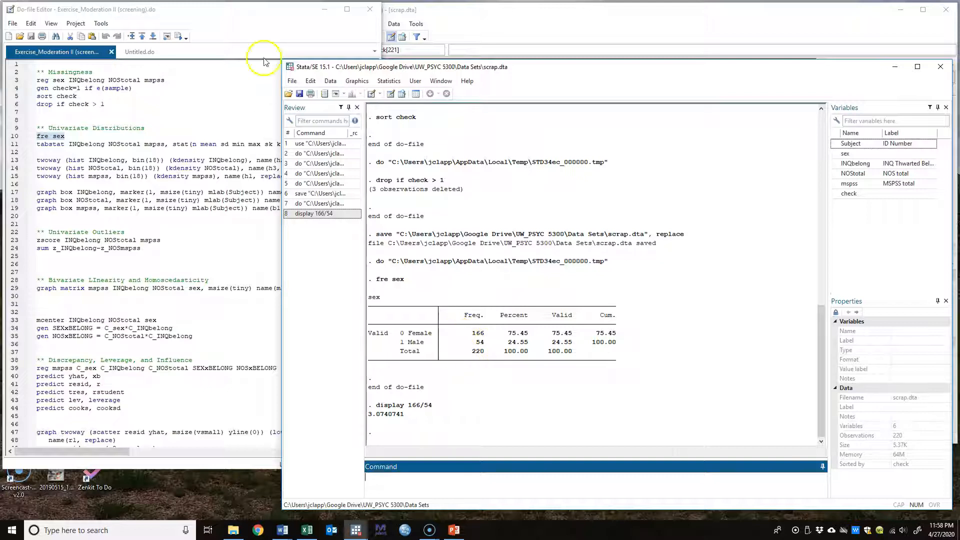
# Run the tabstat line for INQbelong, NOStotal and mspss in the do-file and bring up the results in the main Stata window.
pyautogui.click(260, 29)
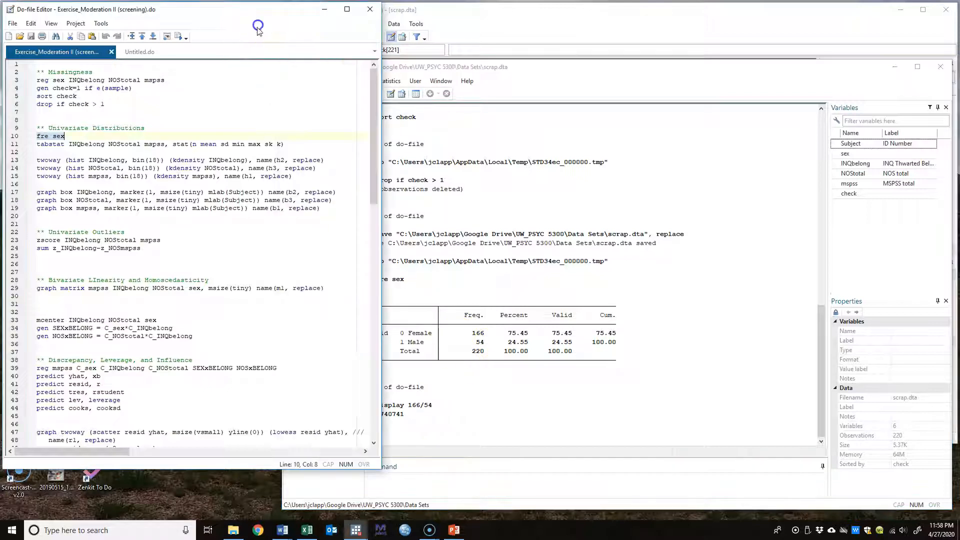
pyautogui.click(13, 144)
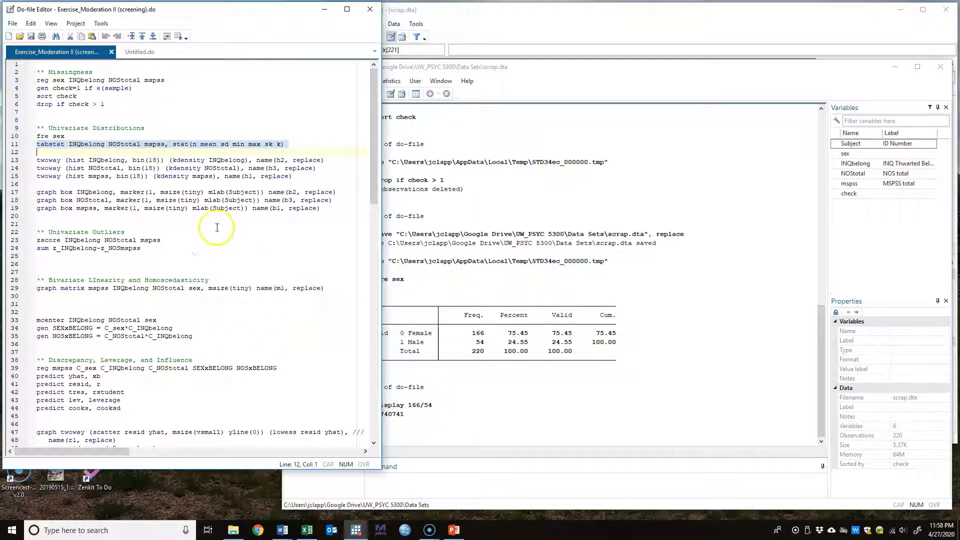
pyautogui.click(287, 144)
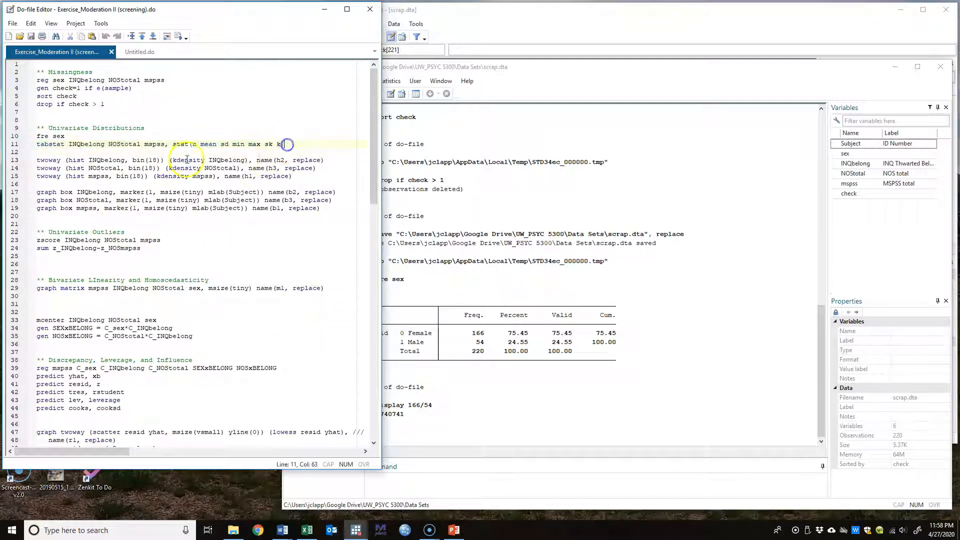
pyautogui.click(49, 144)
pyautogui.click(271, 144)
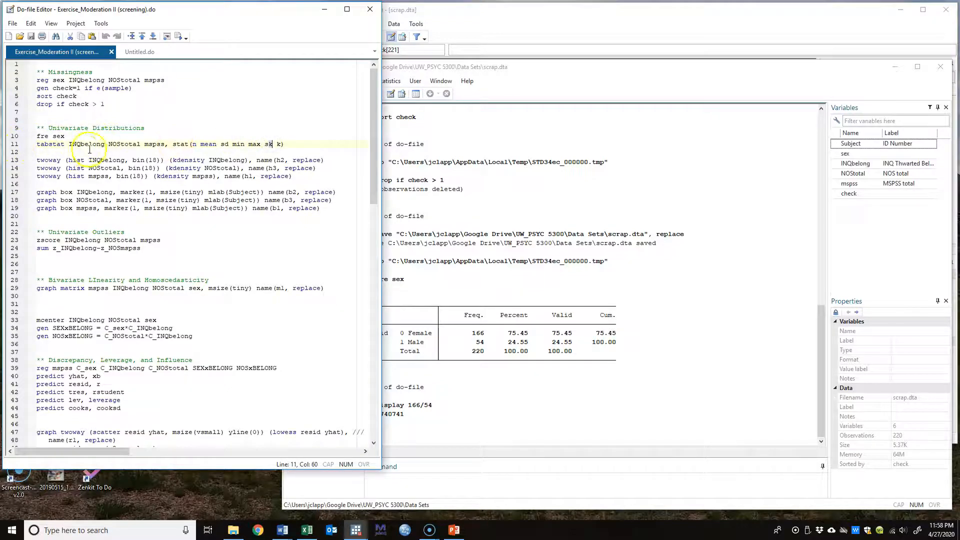
pyautogui.moveTo(91, 144); pyautogui.dragTo(131, 144)
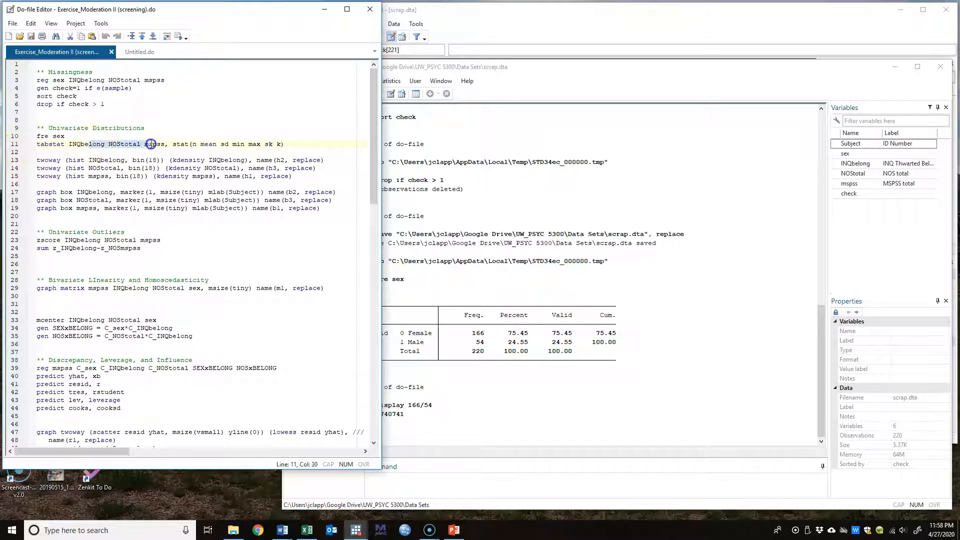
pyautogui.click(13, 144)
pyautogui.click(179, 36)
pyautogui.click(553, 82)
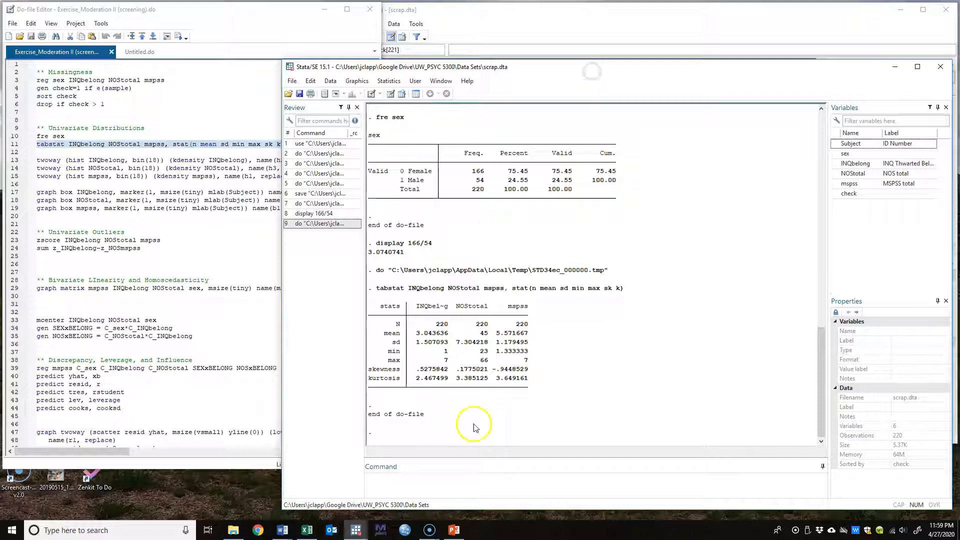
# Place the PowerPoint slide of variable ranges beside the tabstat output, compare minimums and maximums, and return to the Stata results.
pyautogui.moveTo(537, 65); pyautogui.dragTo(846, 72)
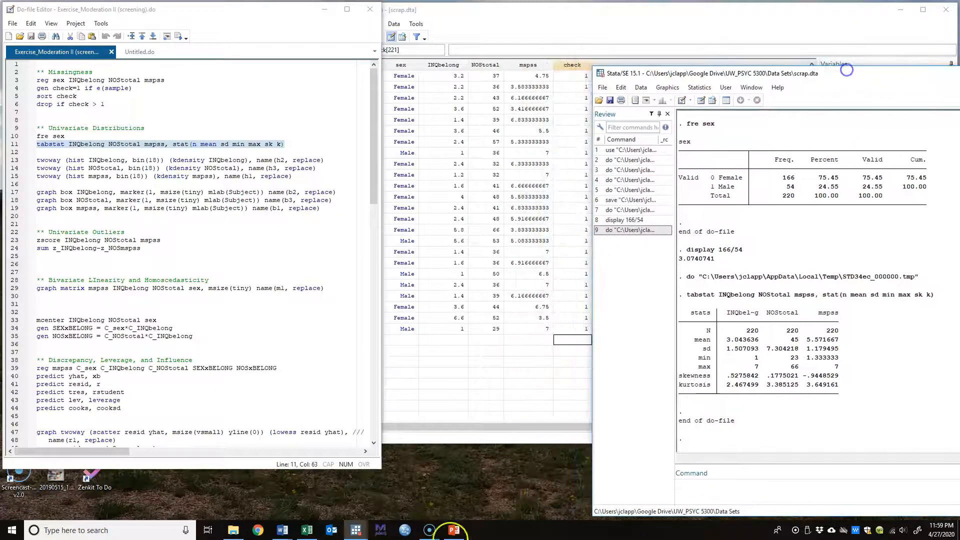
pyautogui.click(453, 529)
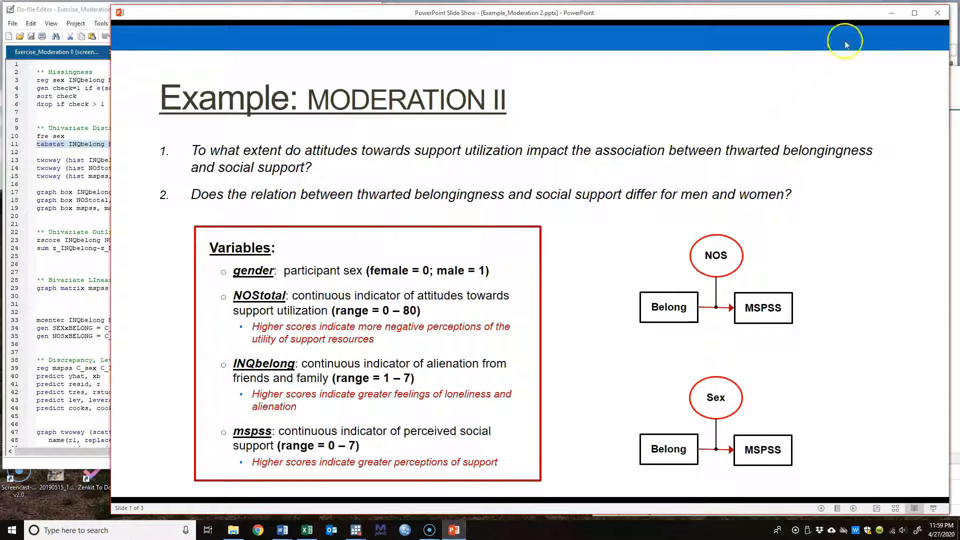
pyautogui.moveTo(950, 54); pyautogui.dragTo(809, 91)
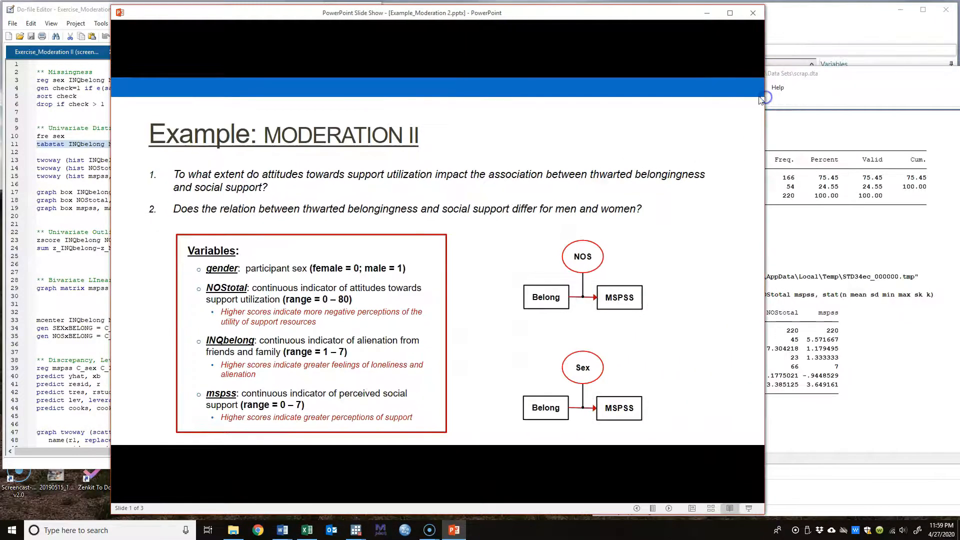
pyautogui.moveTo(577, 14); pyautogui.dragTo(458, 14)
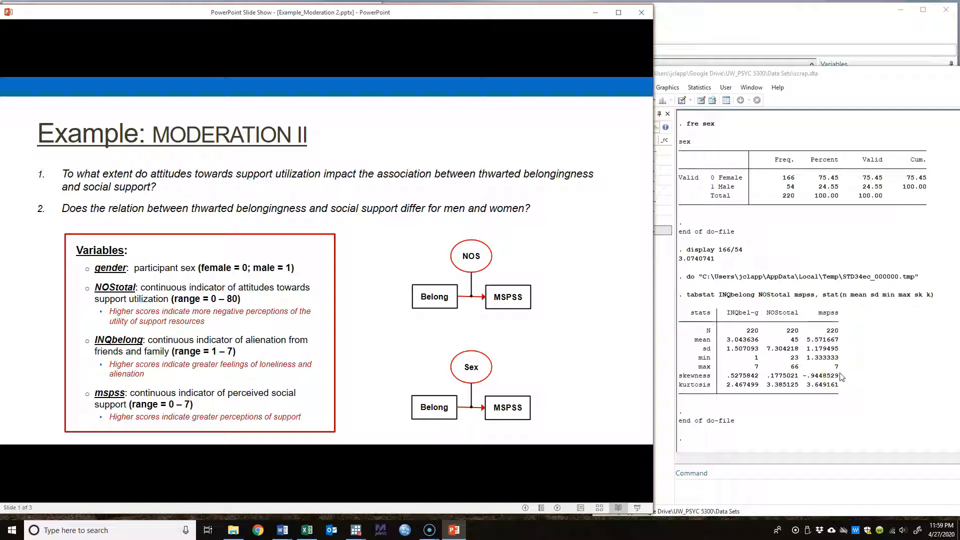
pyautogui.click(596, 13)
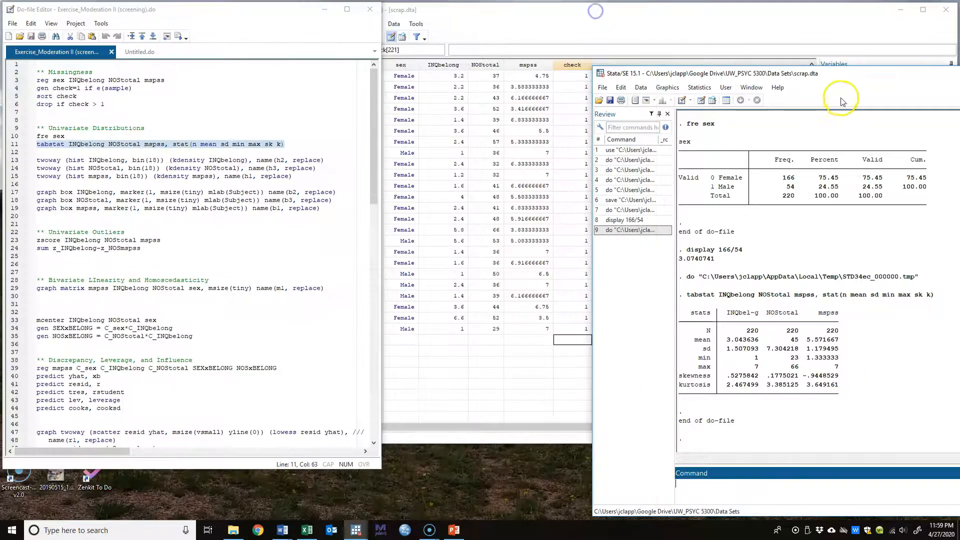
pyautogui.moveTo(865, 74); pyautogui.dragTo(558, 70)
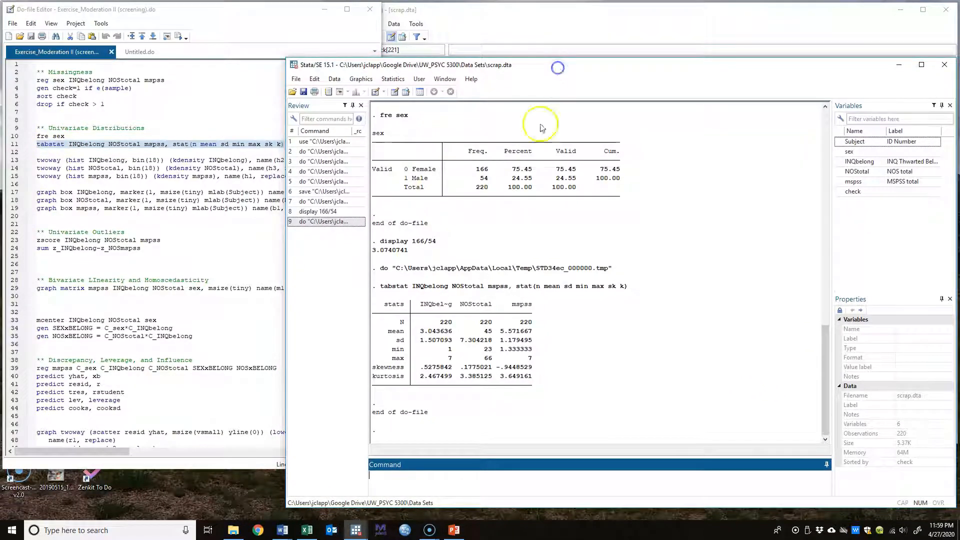
# Compute the excess kurtosis of INQbelong with the command display 2.467499-3.
pyautogui.click(476, 490)
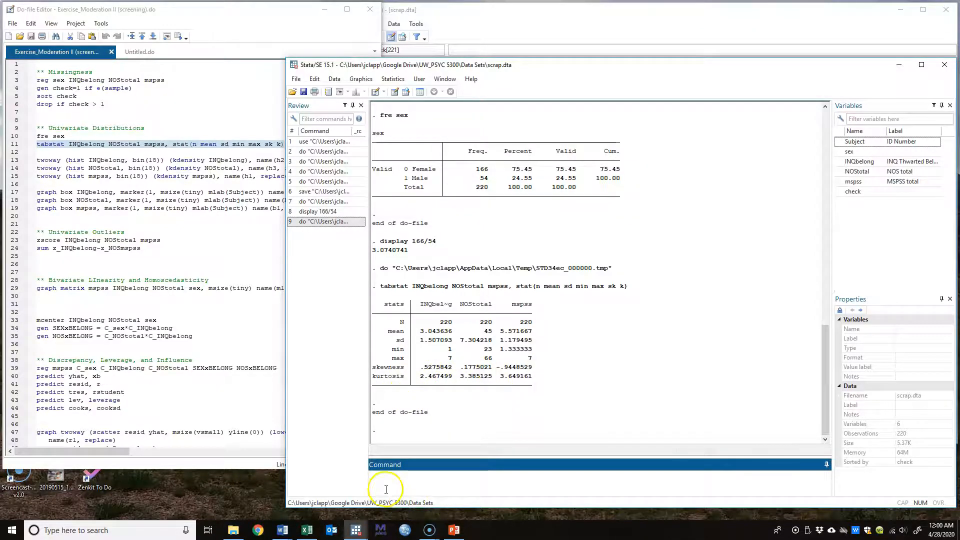
pyautogui.click(321, 212)
pyautogui.click(424, 377)
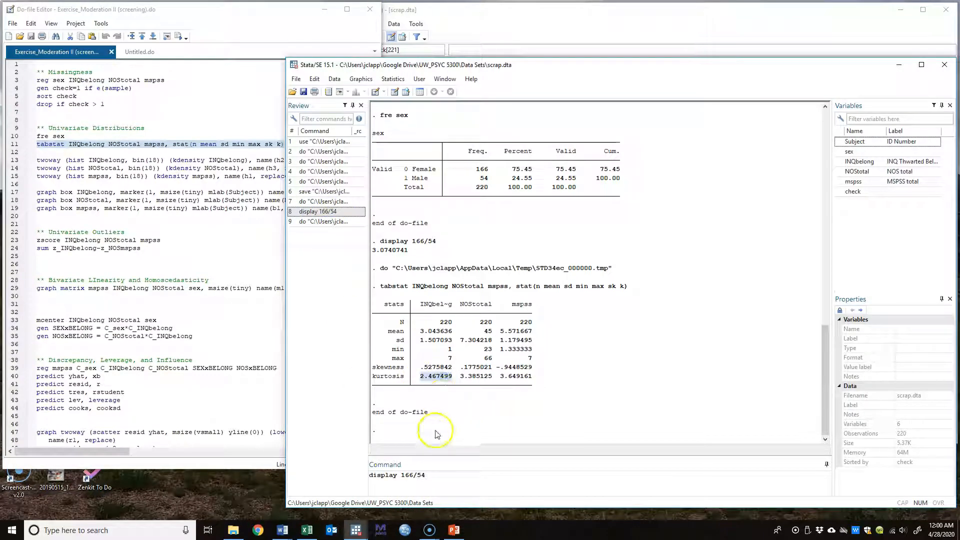
pyautogui.click(402, 476)
pyautogui.write('2.467499')
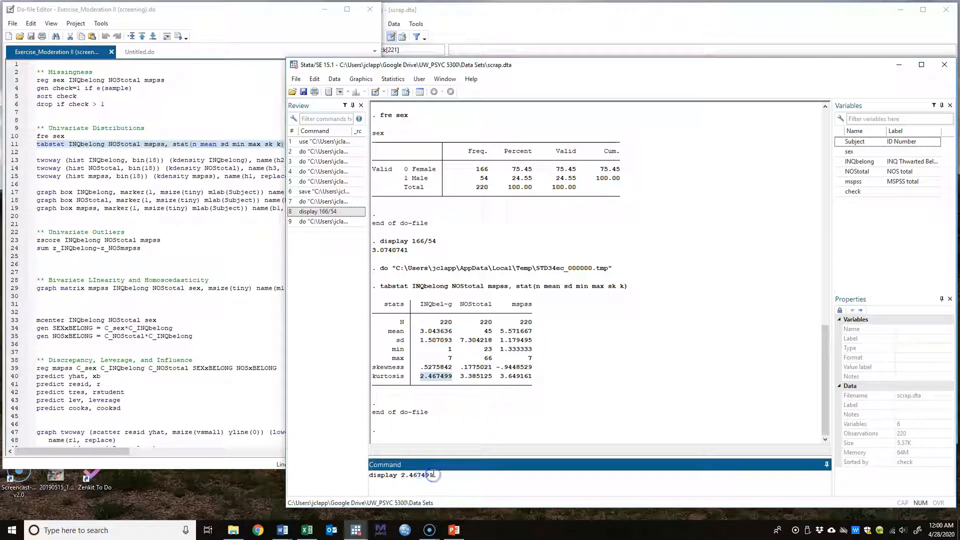
pyautogui.press('Return')
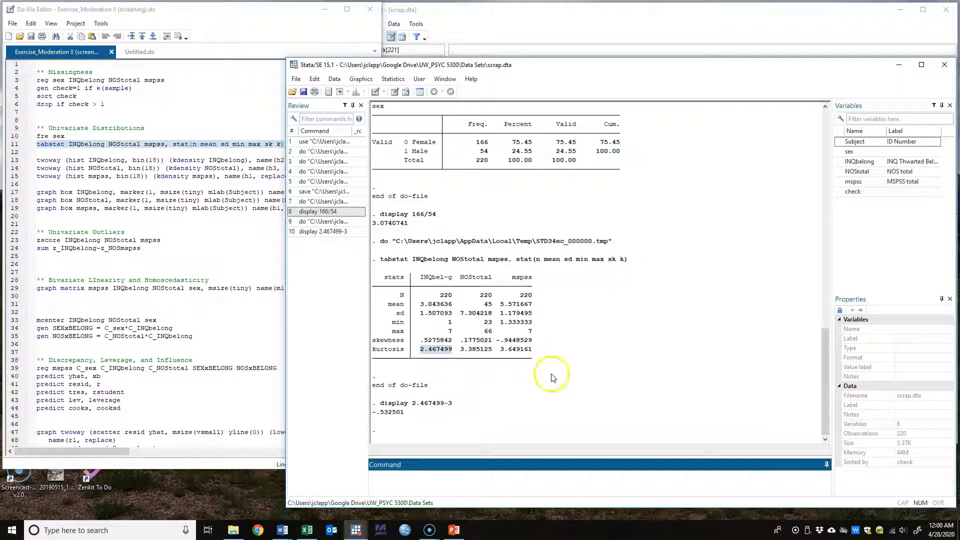
pyautogui.click(502, 367)
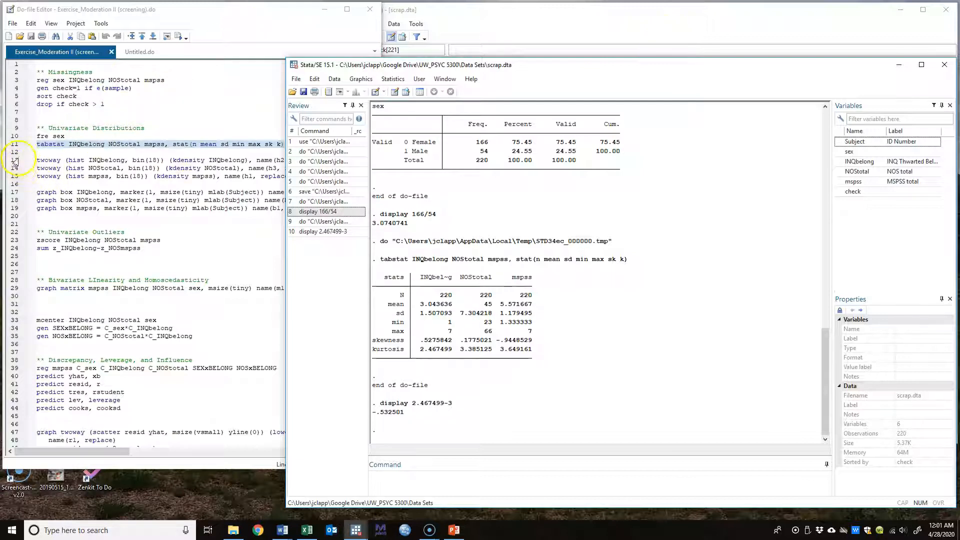
# Review the bin option in the INQbelong histogram line and compute the bin count with the command display sqrt(220)+3.
pyautogui.click(253, 26)
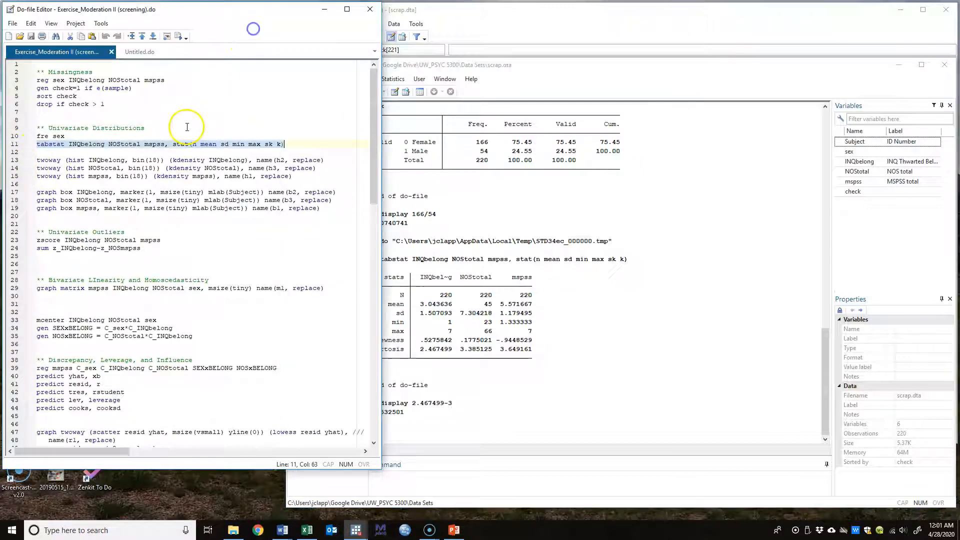
pyautogui.click(20, 161)
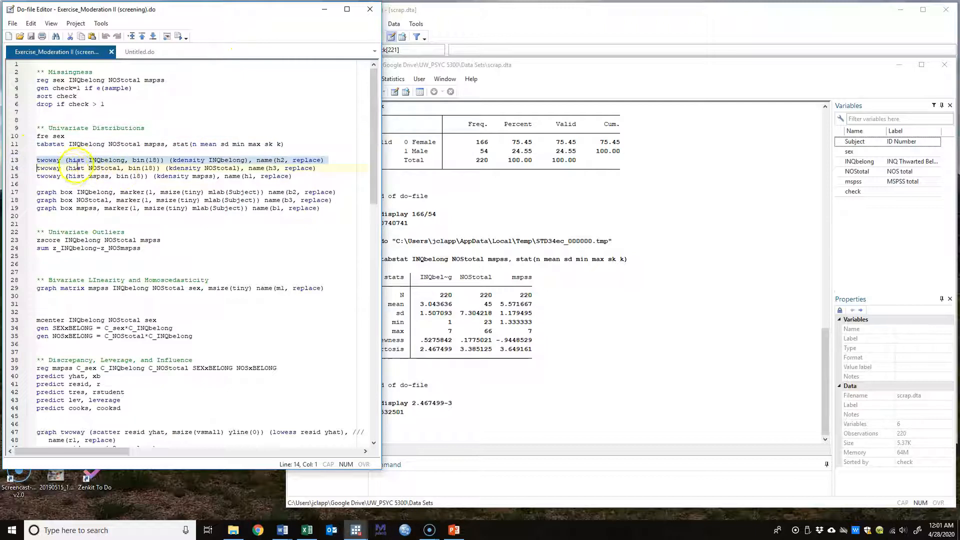
pyautogui.click(107, 161)
pyautogui.click(189, 162)
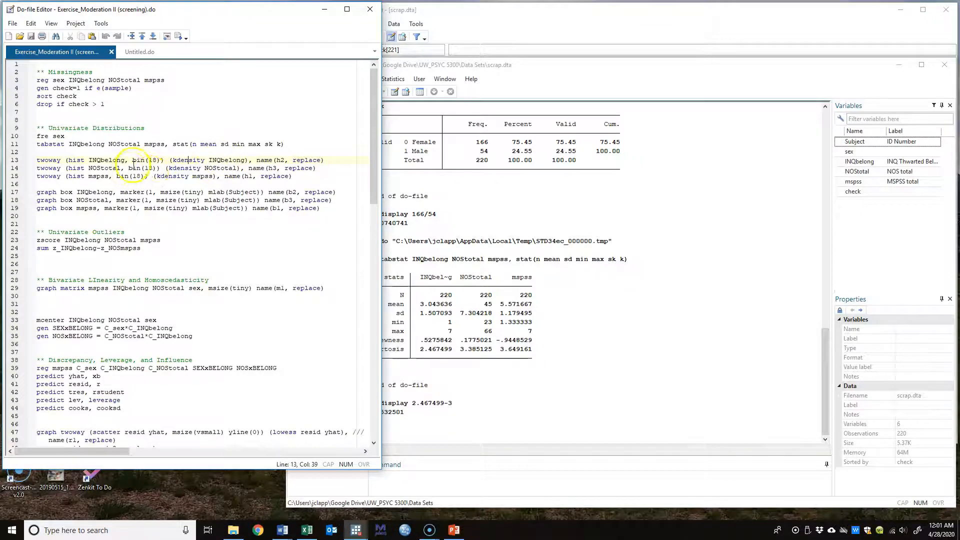
pyautogui.click(142, 160)
pyautogui.click(405, 468)
pyautogui.click(324, 232)
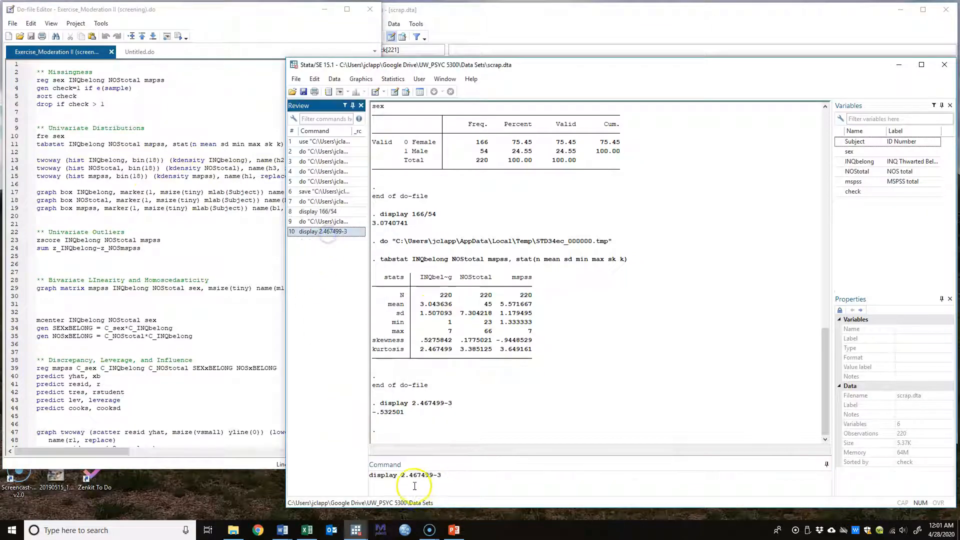
pyautogui.click(486, 474)
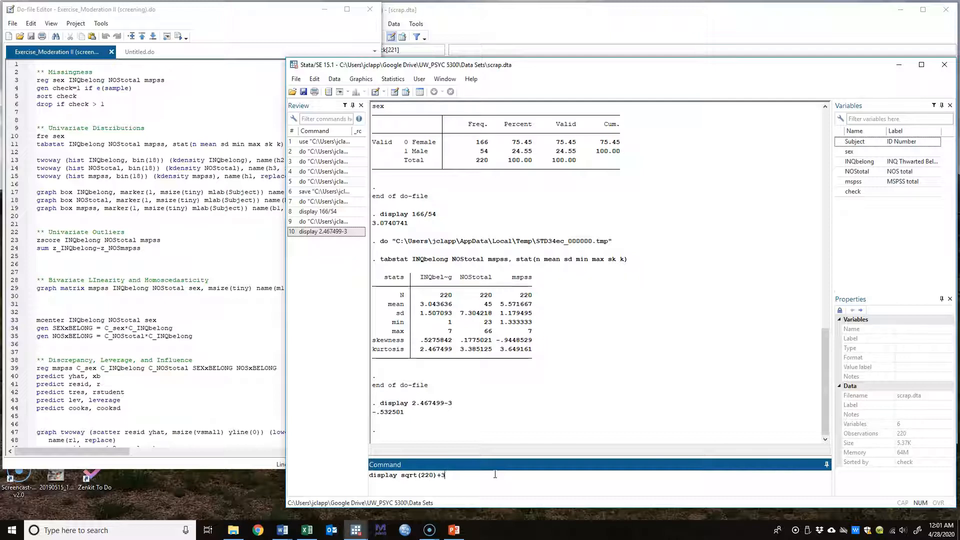
pyautogui.press('Return')
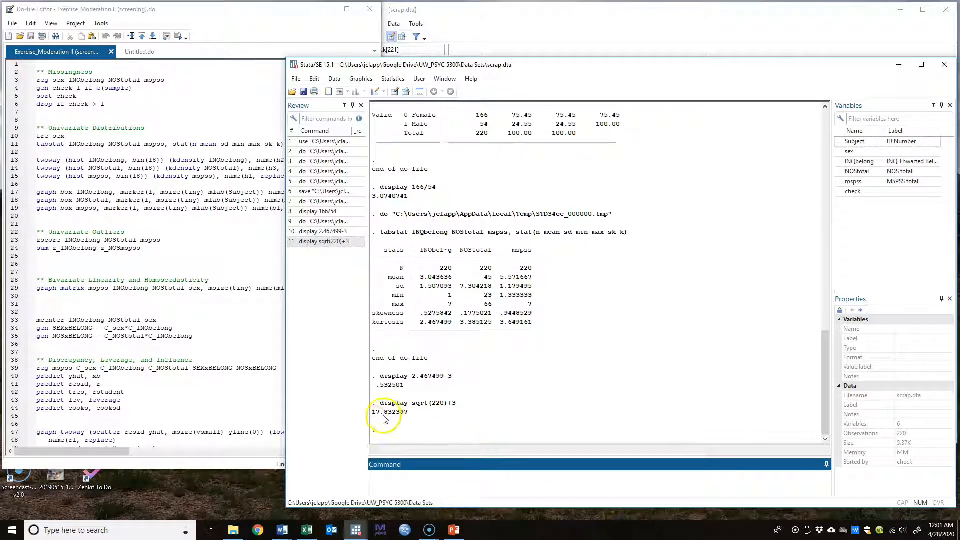
# Run the twoway line for INQbelong with bin(18) and kdensity in the do-file, and move the graph window aside.
pyautogui.click(302, 35)
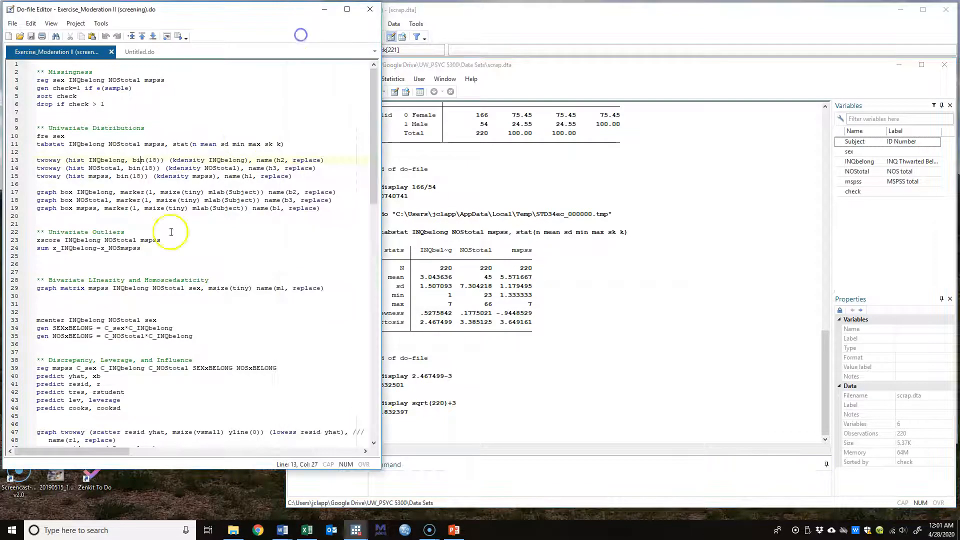
pyautogui.click(155, 160)
pyautogui.click(138, 183)
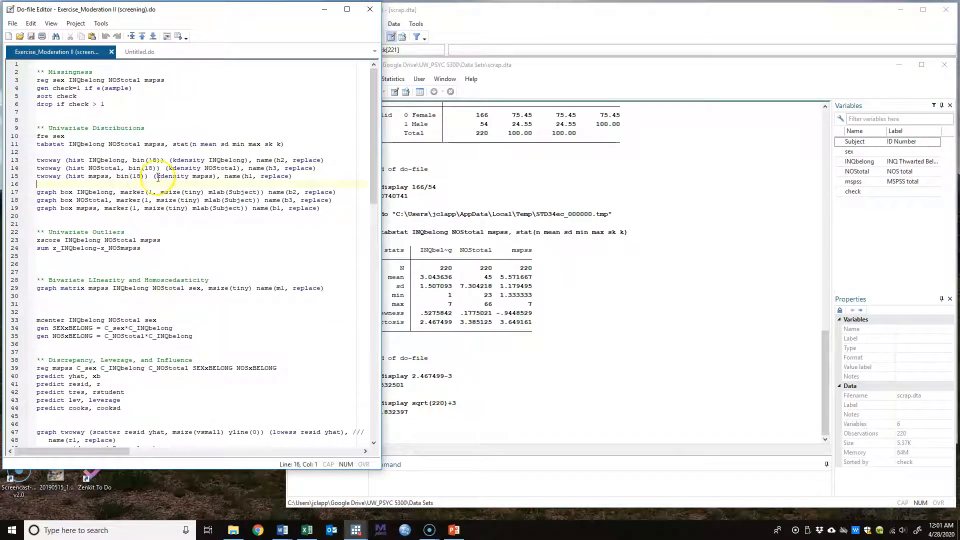
pyautogui.click(17, 161)
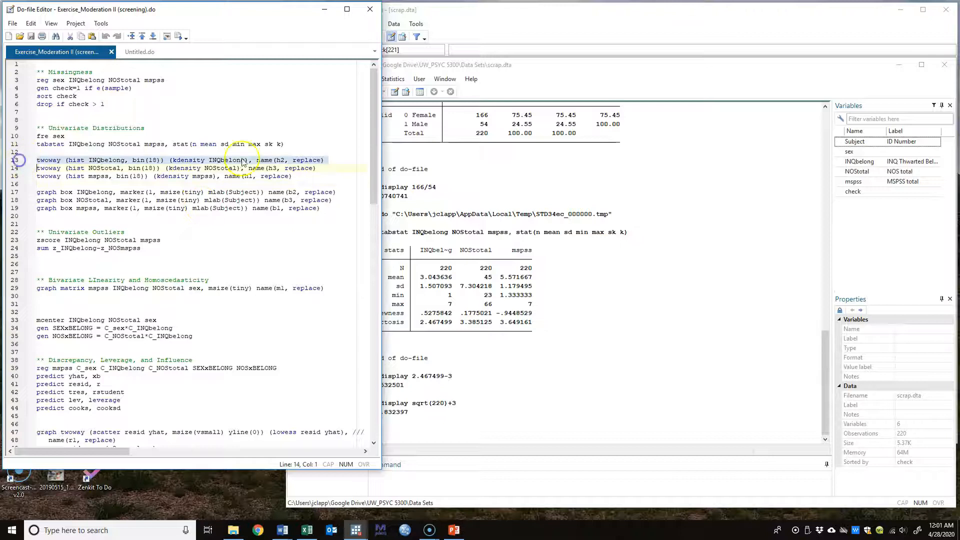
pyautogui.click(176, 36)
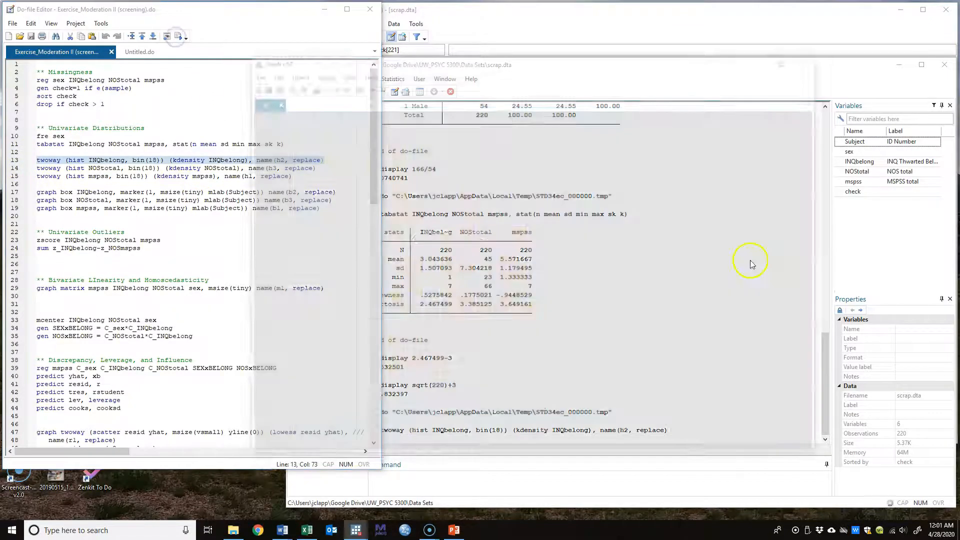
pyautogui.moveTo(651, 73); pyautogui.dragTo(391, 26)
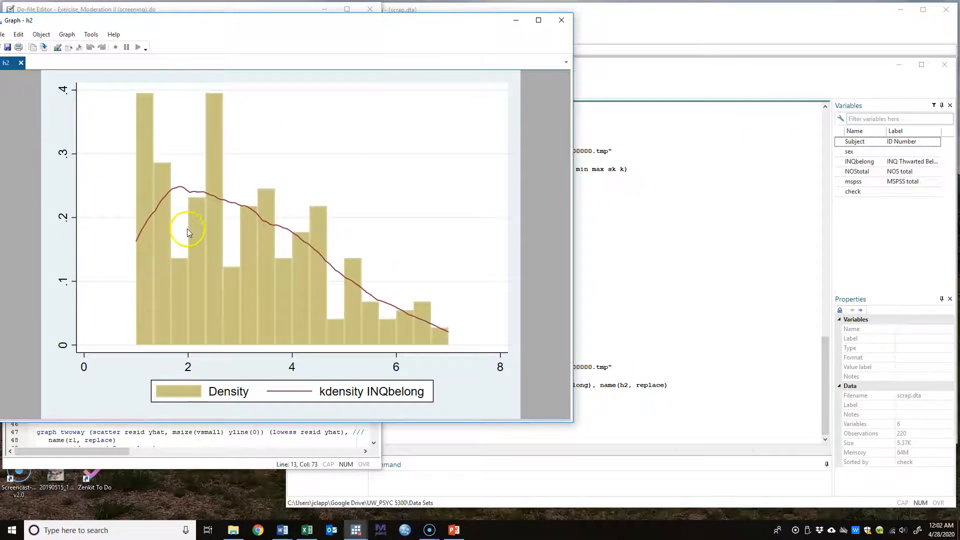
# Compare the INQbelong histogram with the descriptive statistics in the results window, then close the graph.
pyautogui.click(696, 80)
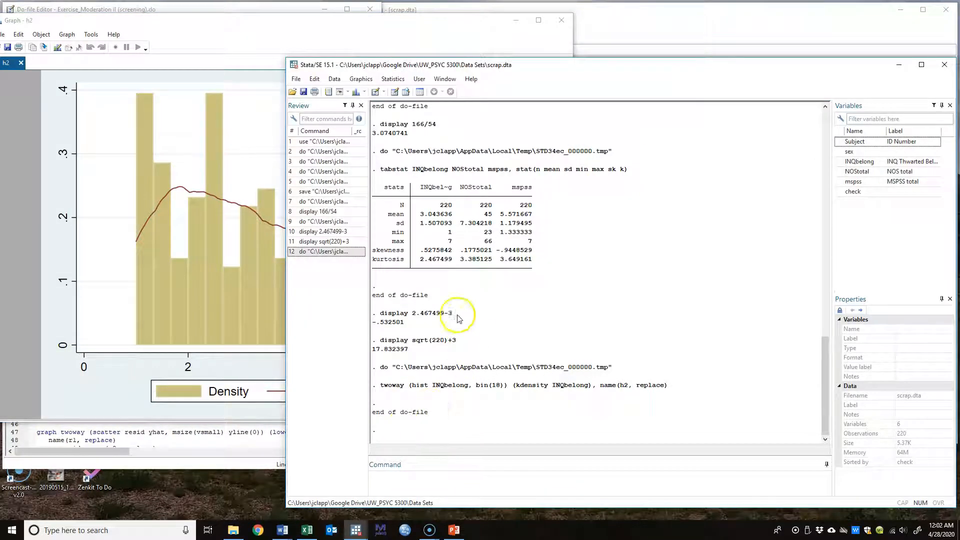
pyautogui.click(468, 33)
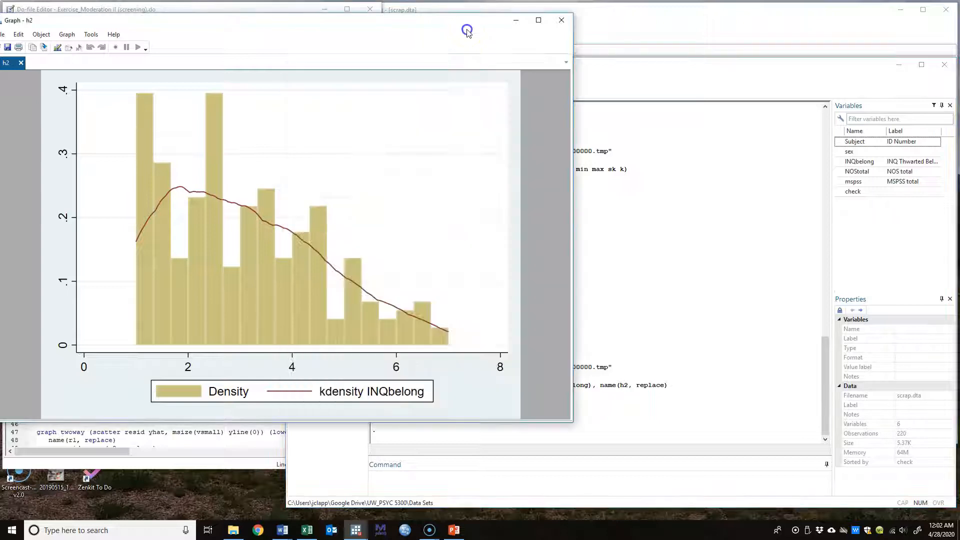
pyautogui.click(376, 41)
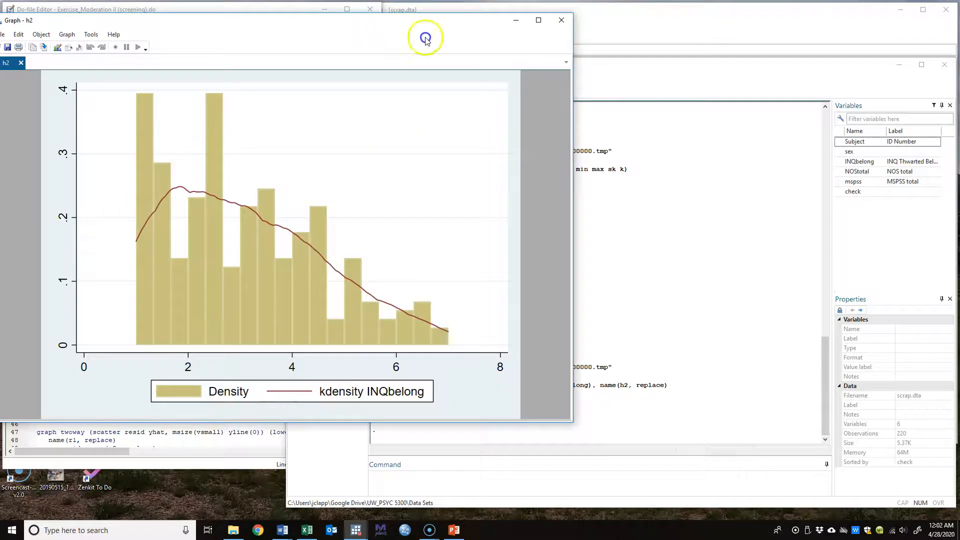
pyautogui.moveTo(424, 21); pyautogui.dragTo(690, 42)
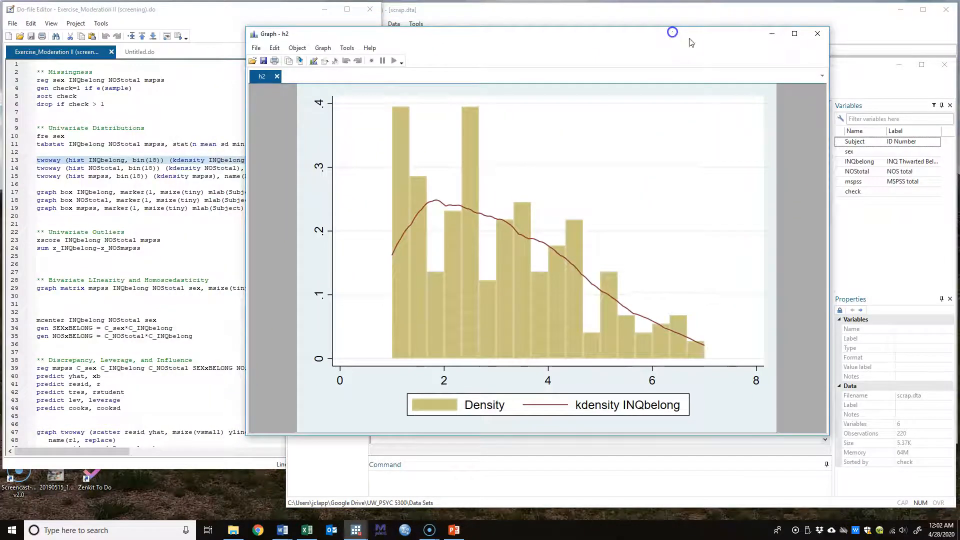
pyautogui.click(823, 35)
# Run the twoway histogram line for NOStotal with bin(18) and kdensity, examine the graph and close it.
pyautogui.click(15, 168)
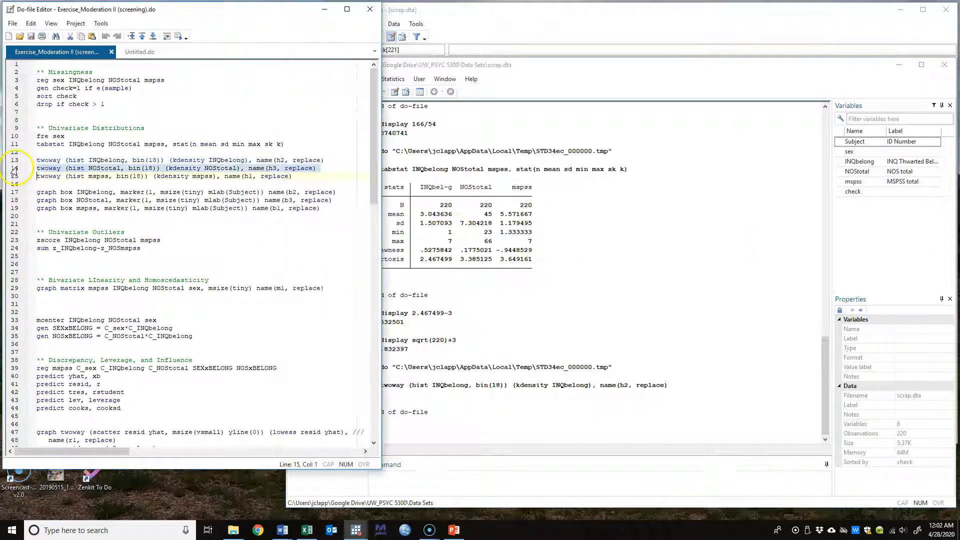
pyautogui.click(176, 37)
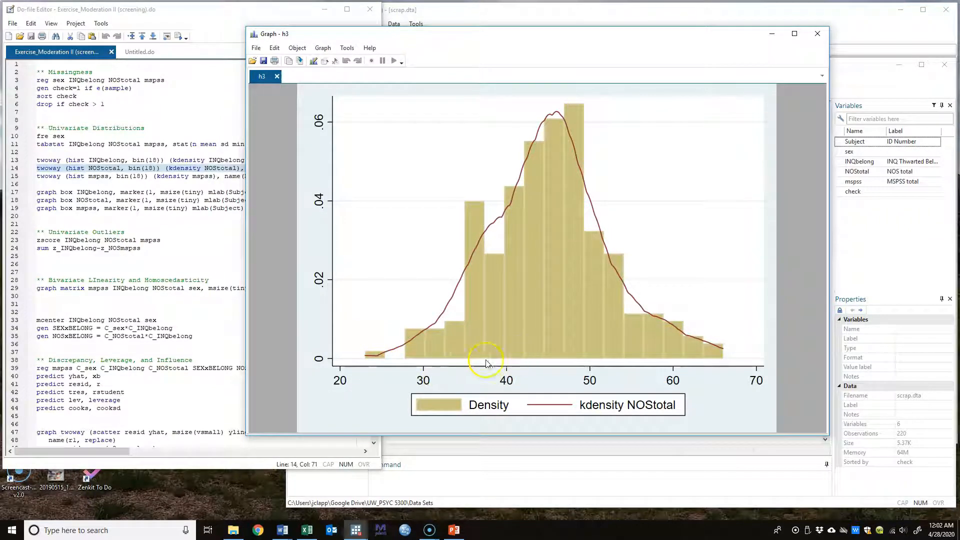
pyautogui.click(814, 33)
# Run the twoway histogram line for mspss with bin(18) and kdensity, compare the graph with the descriptive statistics, and close it.
pyautogui.click(18, 177)
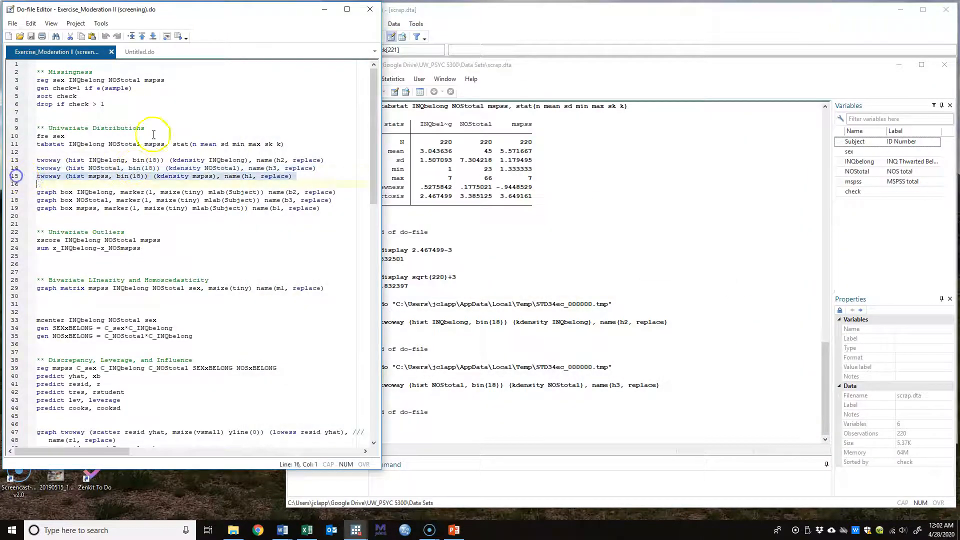
pyautogui.click(178, 36)
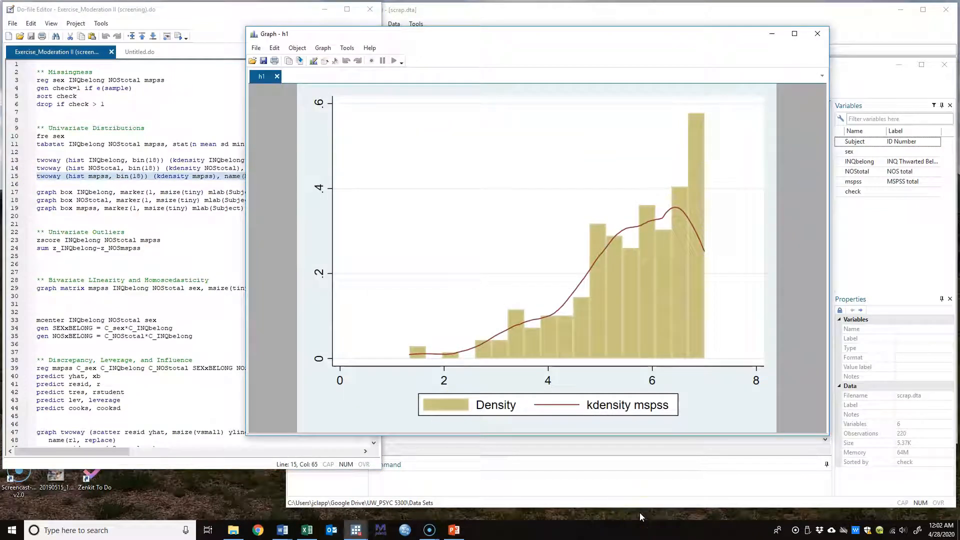
pyautogui.click(885, 78)
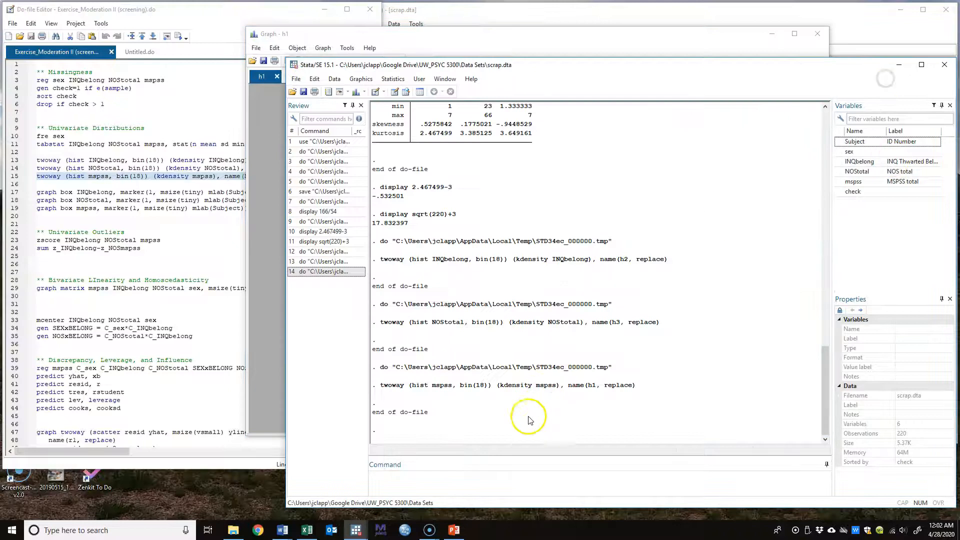
pyautogui.click(602, 44)
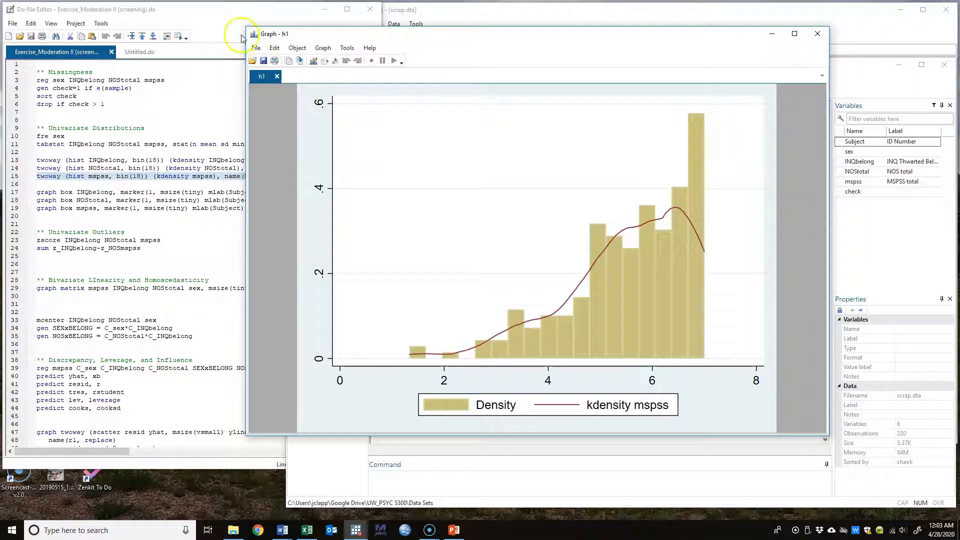
pyautogui.click(226, 12)
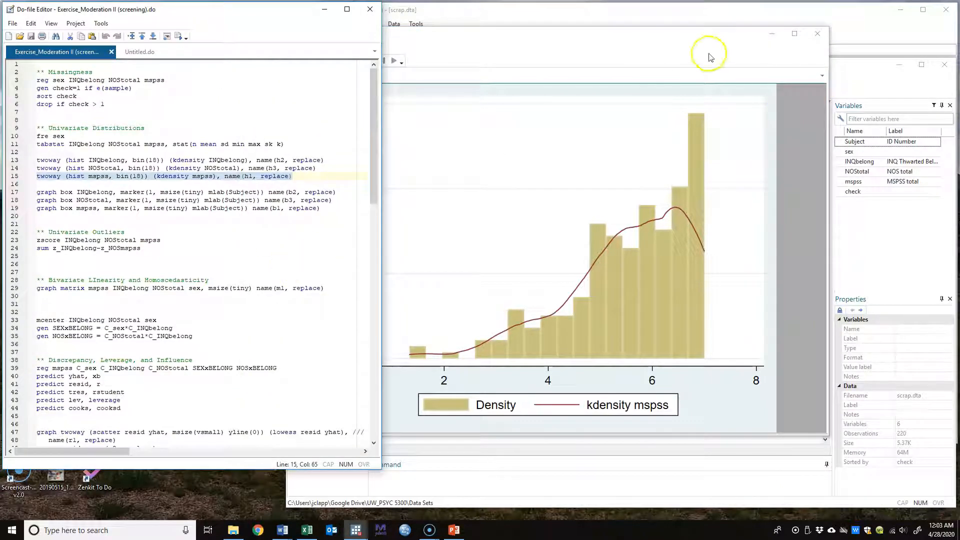
pyautogui.click(817, 33)
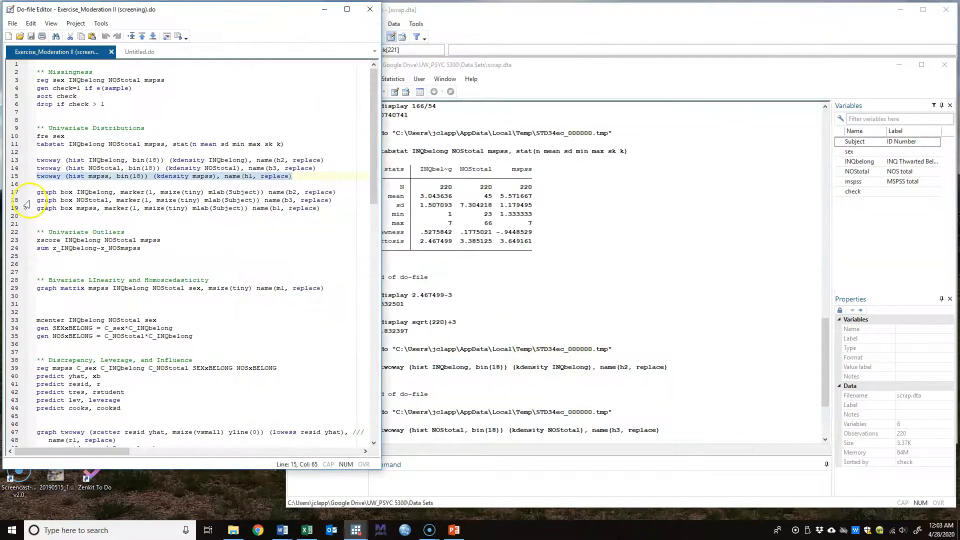
# Run the graph box line for INQbelong with Subject marker labels, examine the box plot and close it.
pyautogui.click(14, 193)
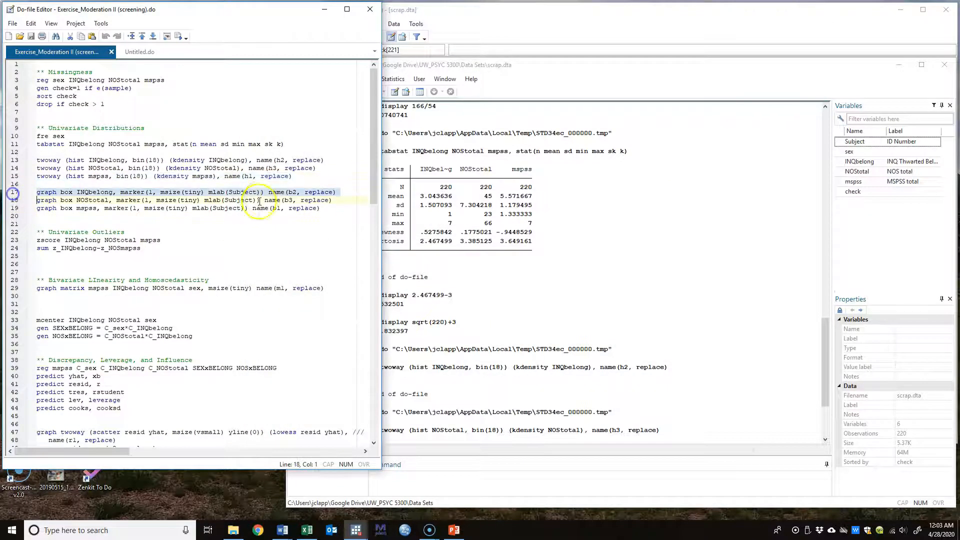
pyautogui.click(177, 36)
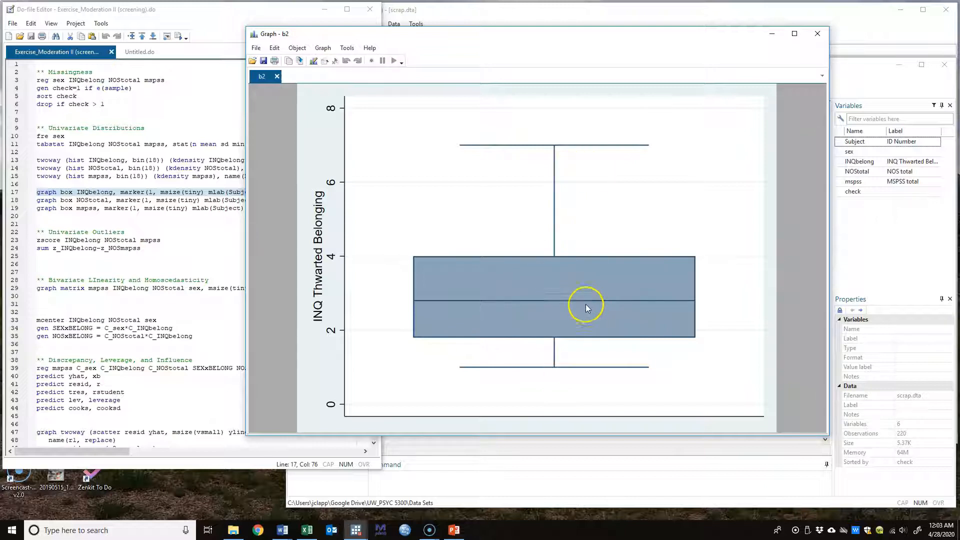
pyautogui.click(818, 34)
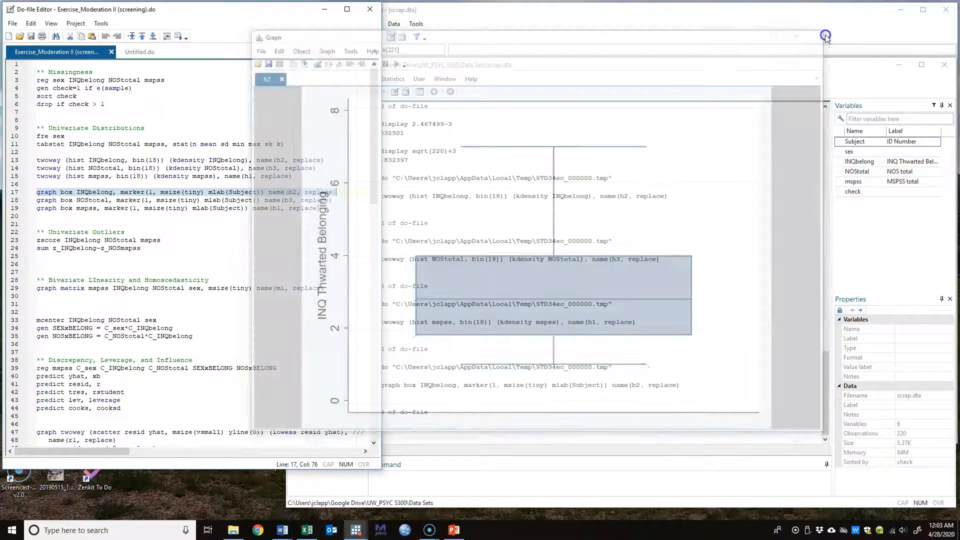
# Run the graph box line for NOStotal with Subject marker labels and move the graph window aside.
pyautogui.click(9, 201)
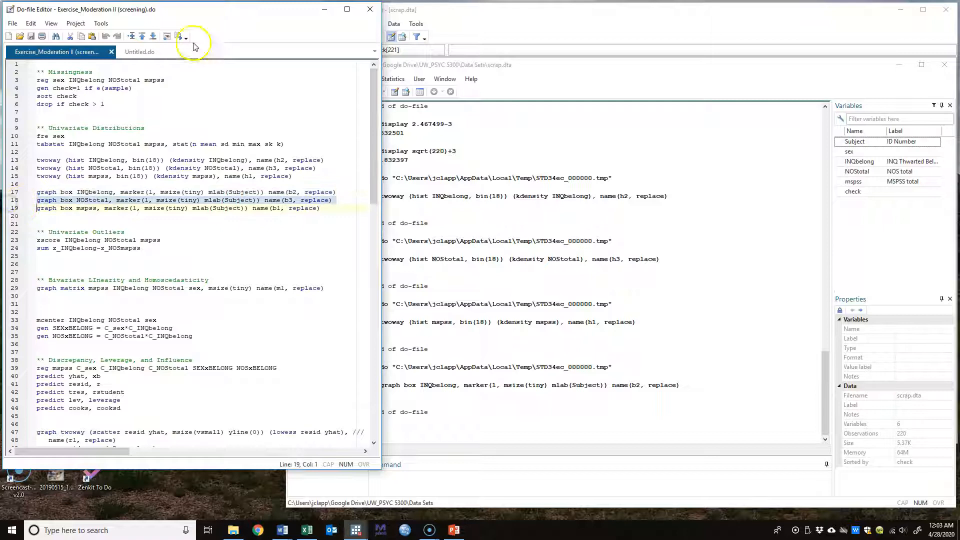
pyautogui.click(180, 36)
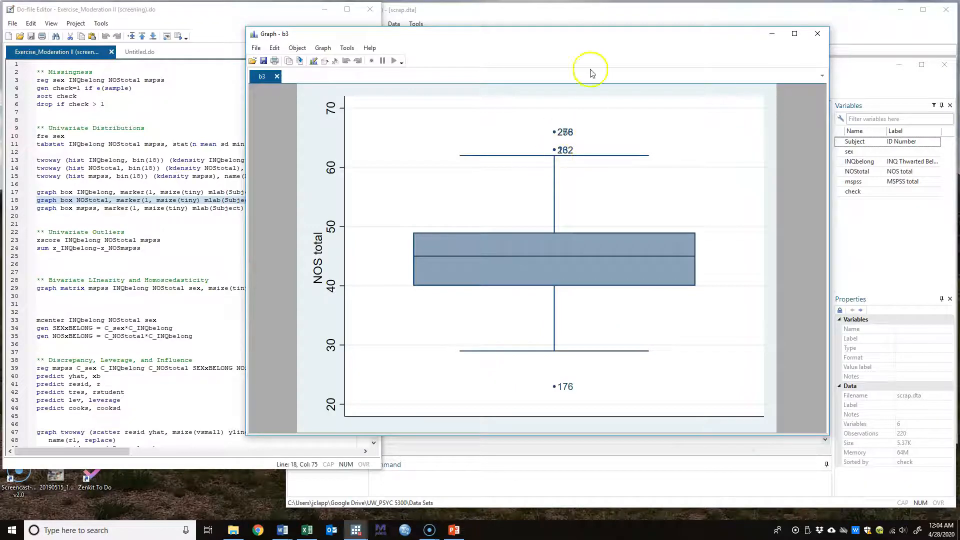
pyautogui.moveTo(596, 43); pyautogui.dragTo(361, 102)
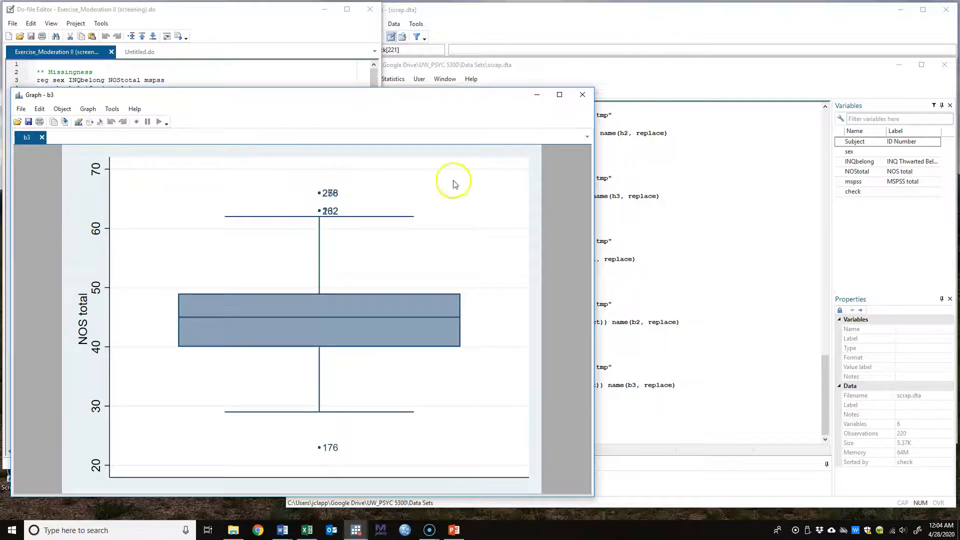
# Sort the dataset by NOStotal with the command sort NOStotal in the main Stata window.
pyautogui.click(732, 85)
pyautogui.click(401, 481)
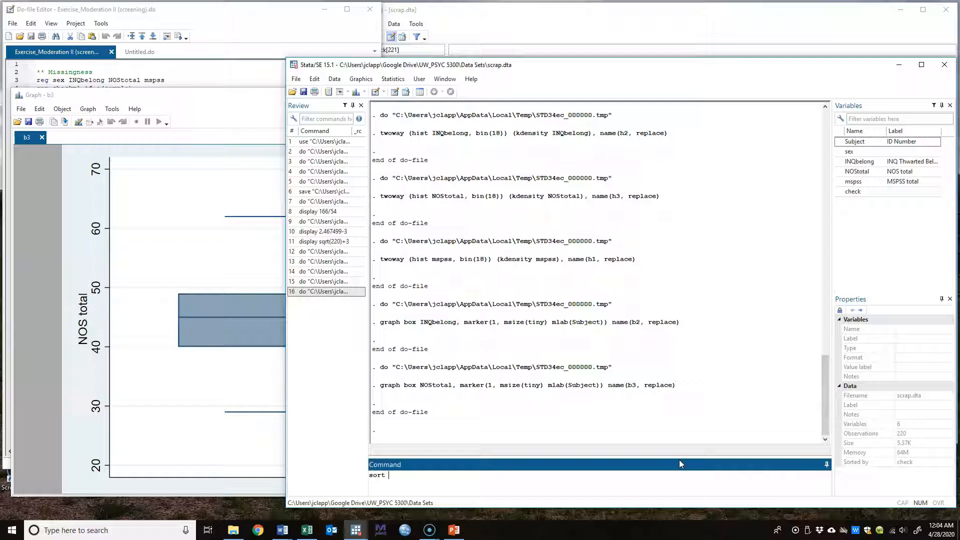
pyautogui.doubleClick(881, 172)
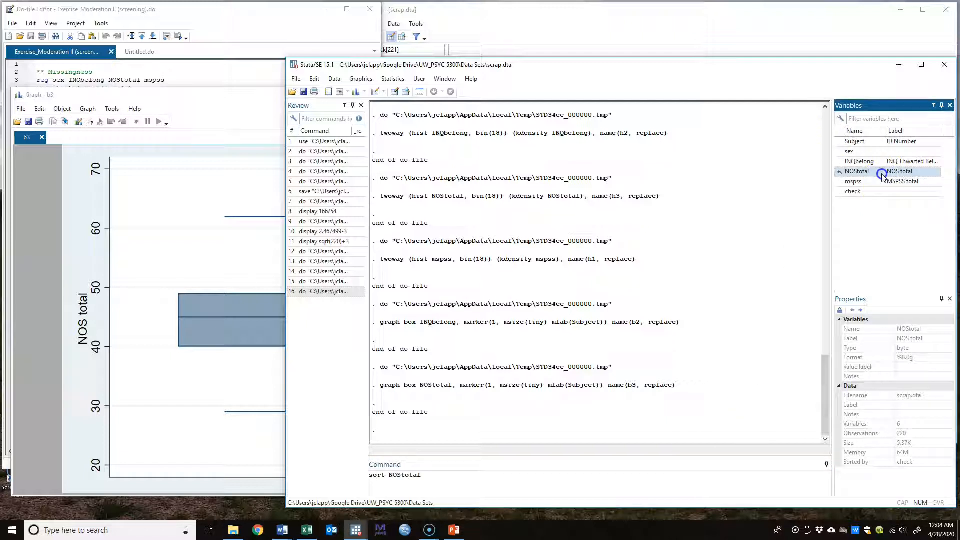
pyautogui.click(425, 477)
pyautogui.press('Return')
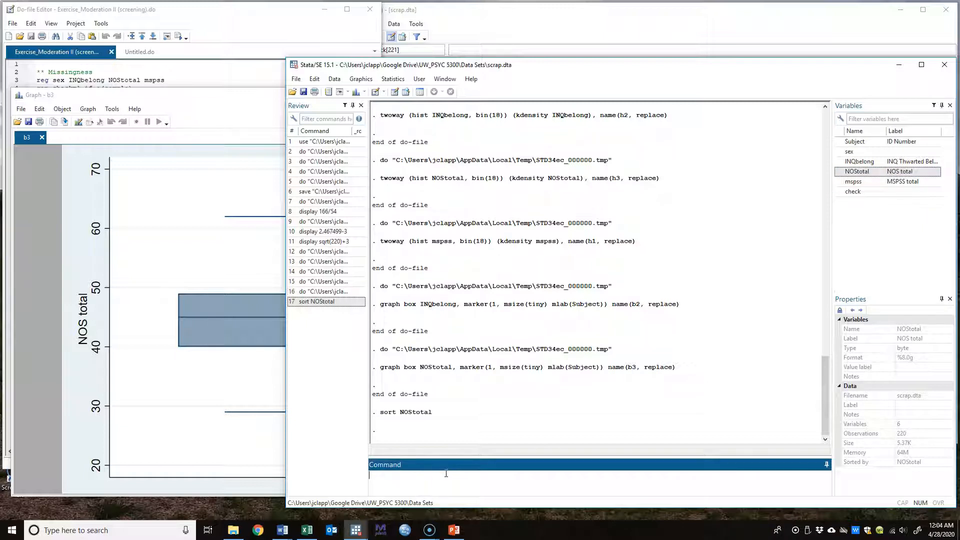
# Match the high outliers in the NOStotal box plot to the sorted data and select rows 217 to 220 in the Data Editor.
pyautogui.click(622, 28)
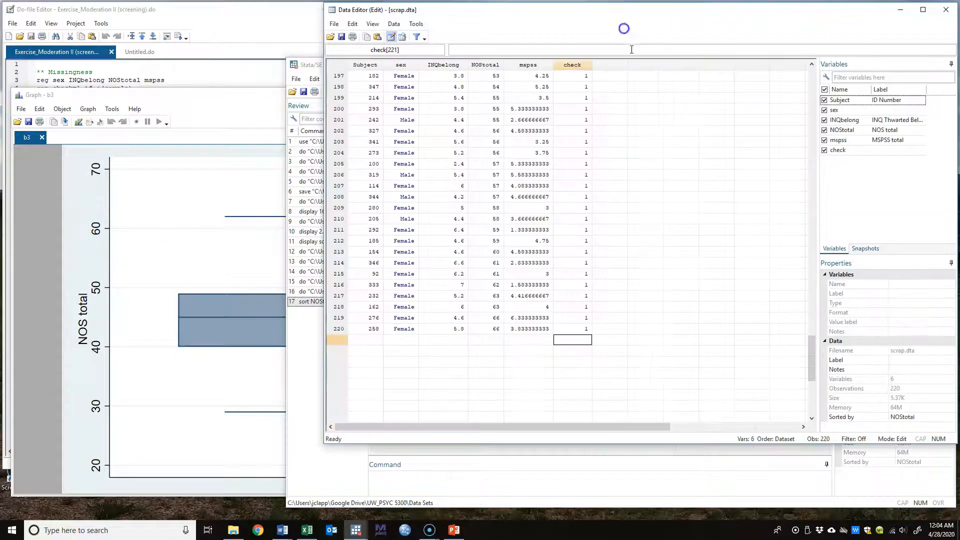
pyautogui.click(480, 65)
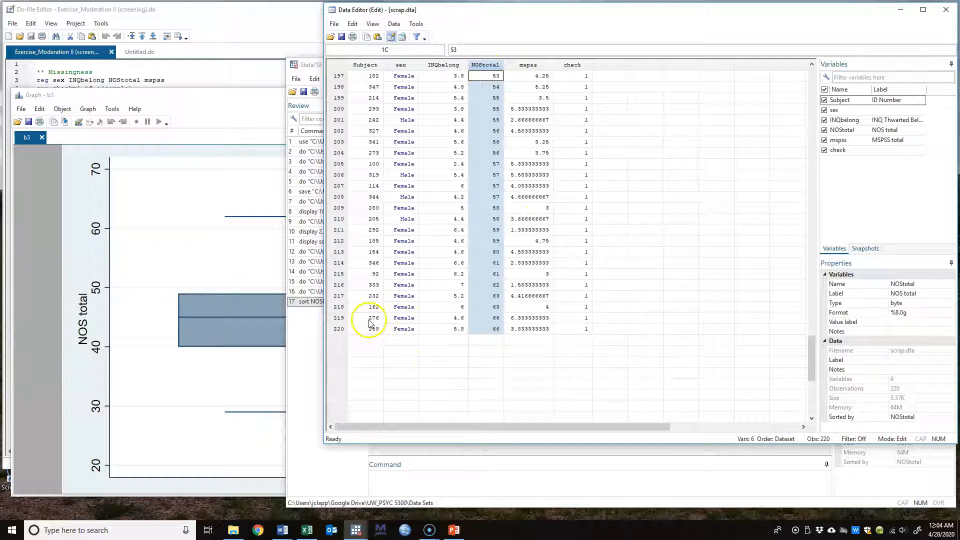
pyautogui.click(231, 123)
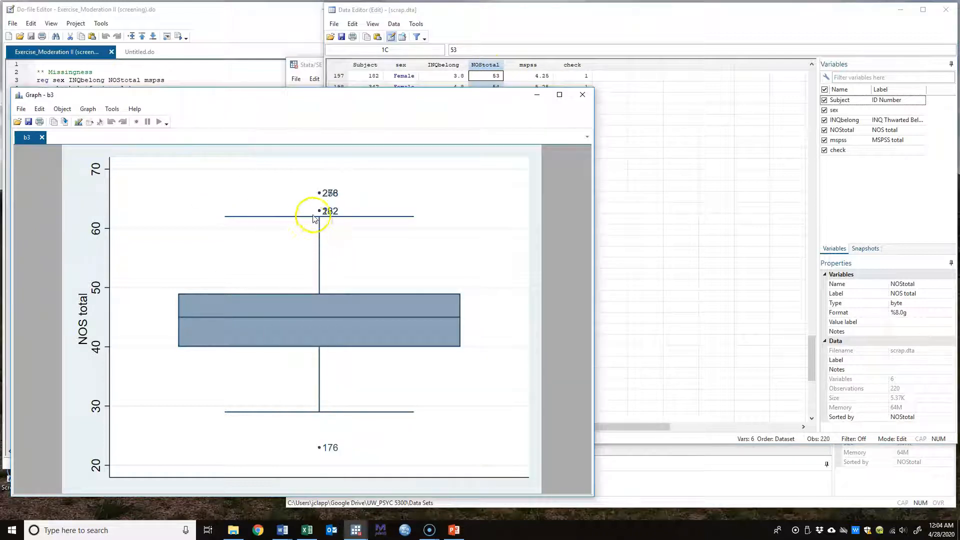
pyautogui.click(556, 25)
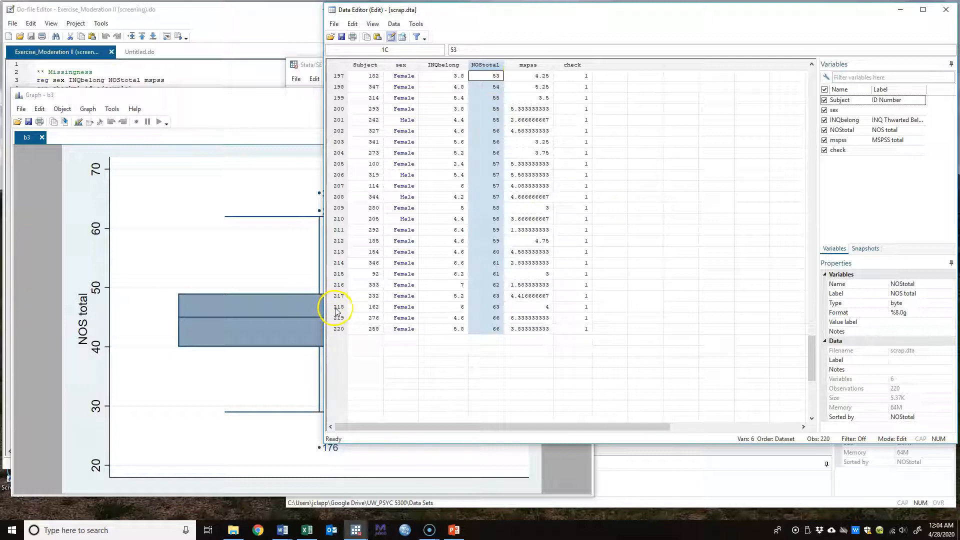
pyautogui.moveTo(337, 300); pyautogui.dragTo(341, 328)
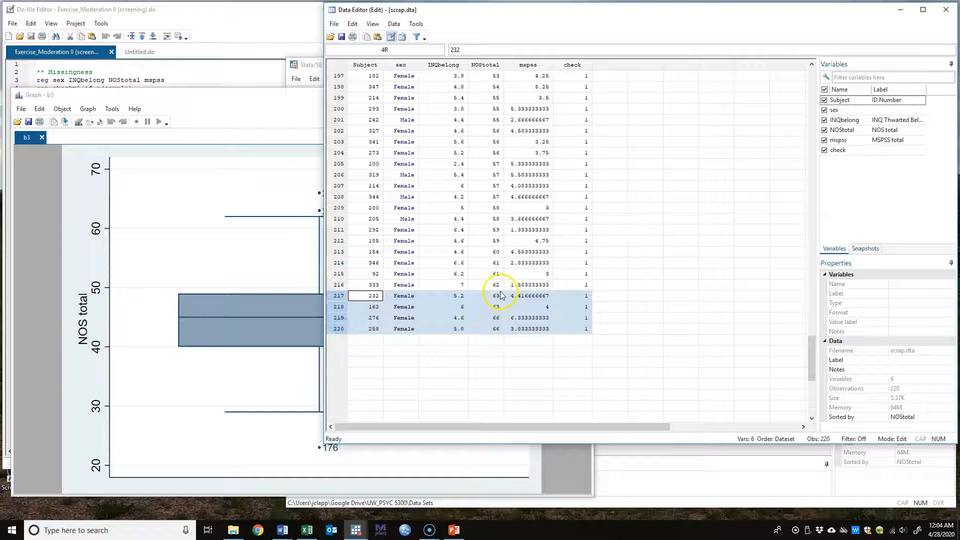
# Compare the selected data rows with the labelled outliers in the NOStotal box plot side by side, then close the graph.
pyautogui.moveTo(540, 16); pyautogui.dragTo(763, 18)
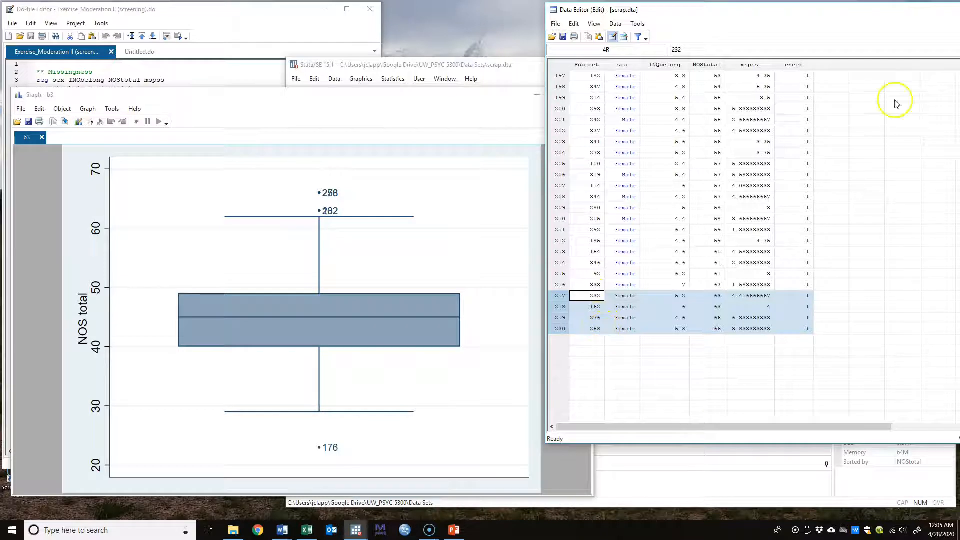
pyautogui.moveTo(759, 18); pyautogui.dragTo(568, 23)
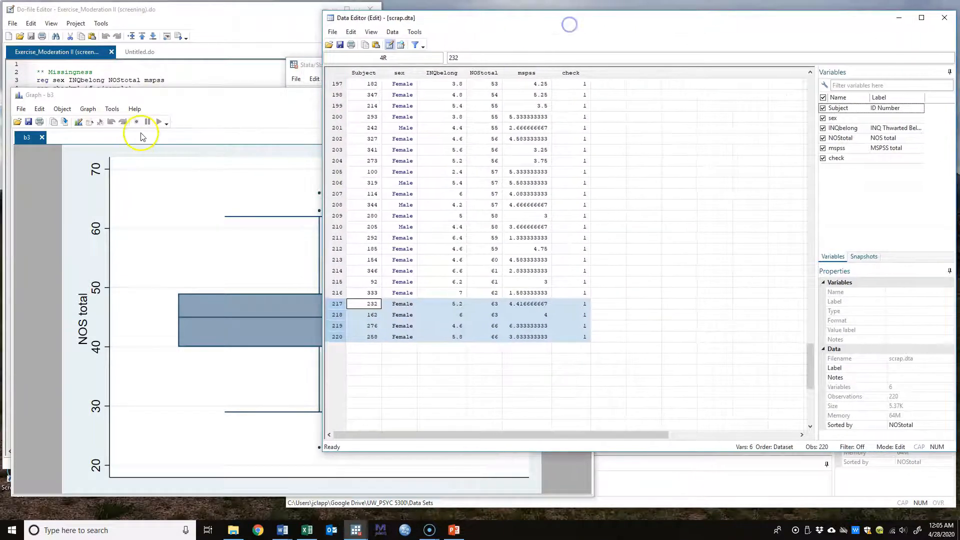
pyautogui.click(210, 99)
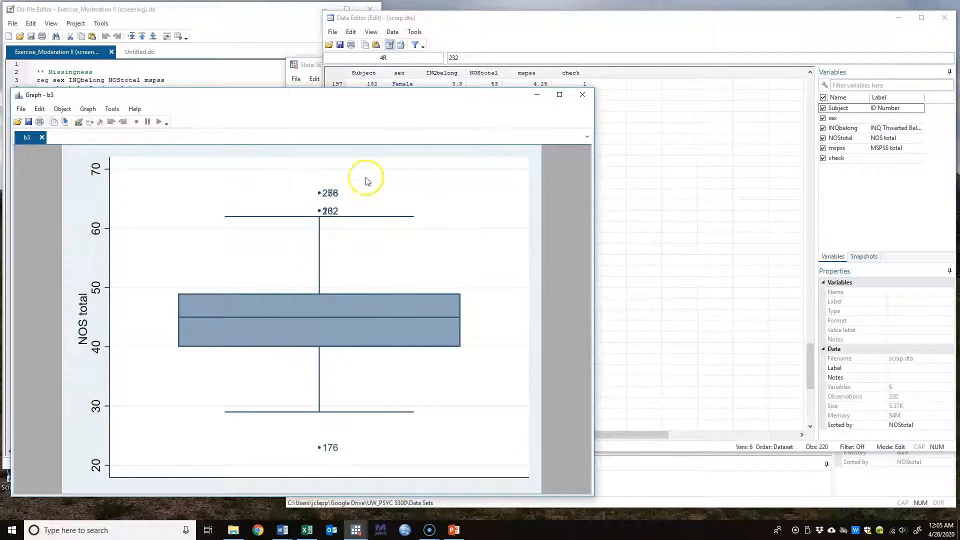
pyautogui.click(577, 94)
pyautogui.moveTo(637, 17); pyautogui.dragTo(639, 10)
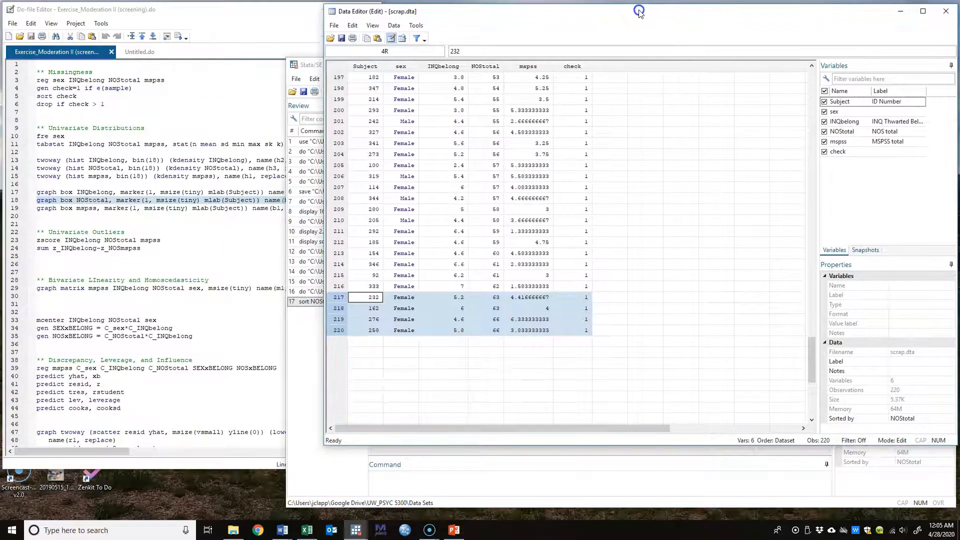
# Run the graph box line for mspss with Subject marker labels, examine the labelled outliers and close the graph.
pyautogui.click(21, 209)
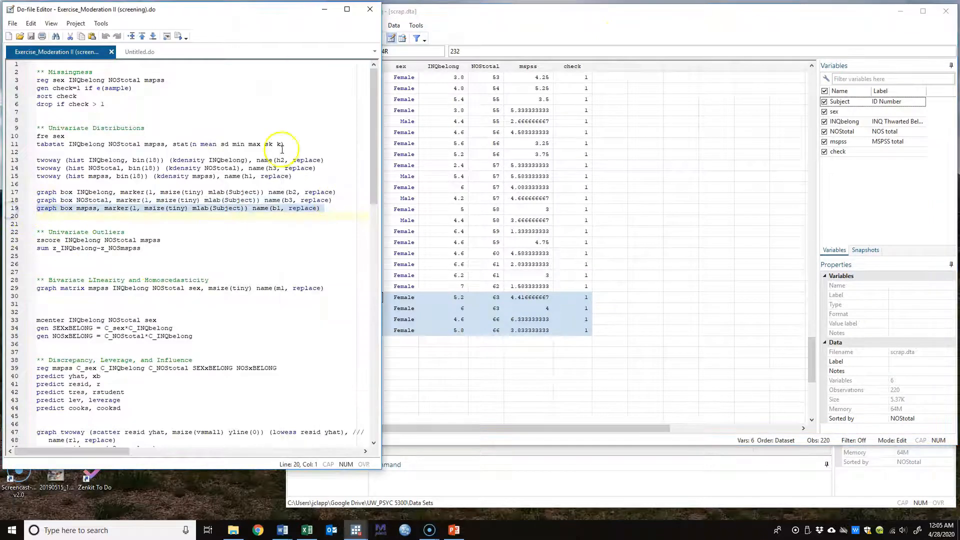
pyautogui.click(176, 36)
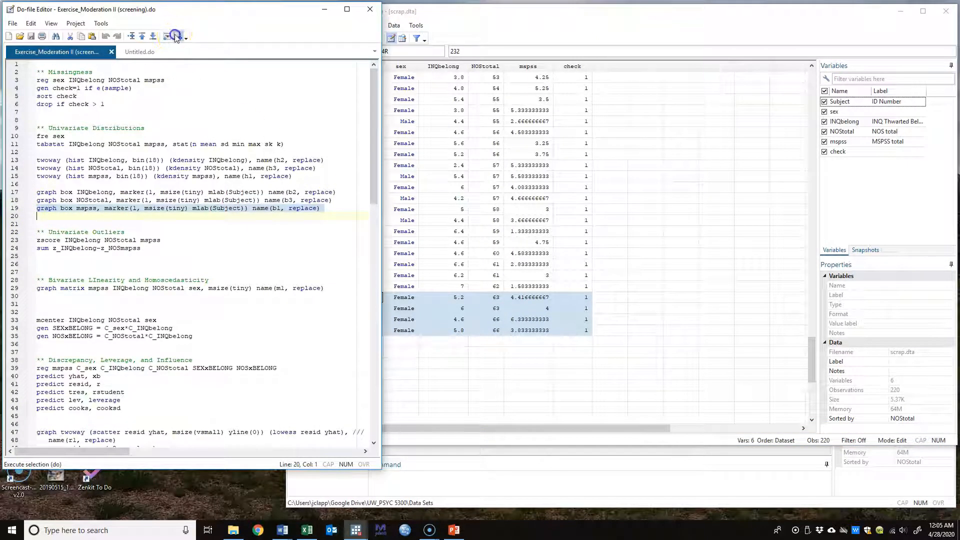
pyautogui.moveTo(391, 97); pyautogui.dragTo(689, 39)
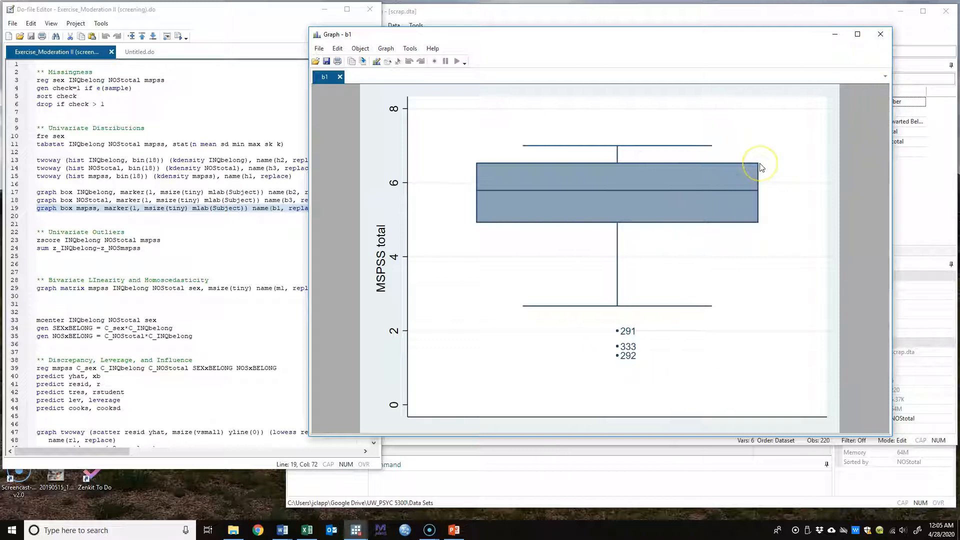
pyautogui.click(887, 36)
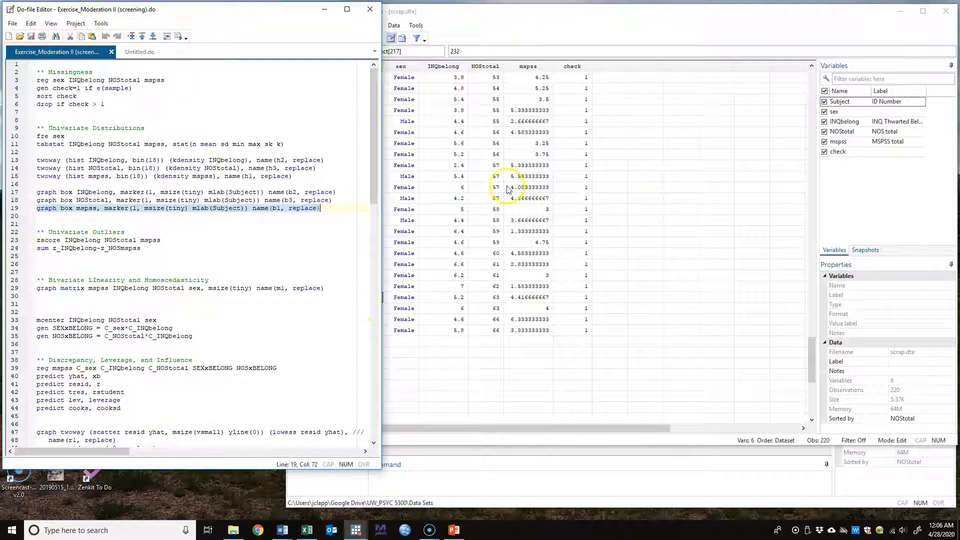
# Rename the do-file's Univariate Outliers comment heading to Extreme Values.
pyautogui.click(342, 486)
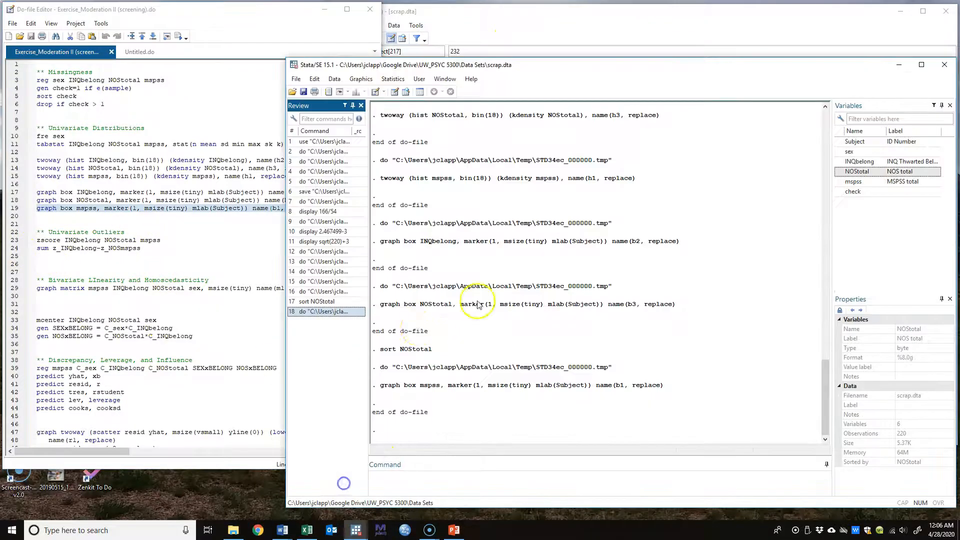
pyautogui.click(109, 224)
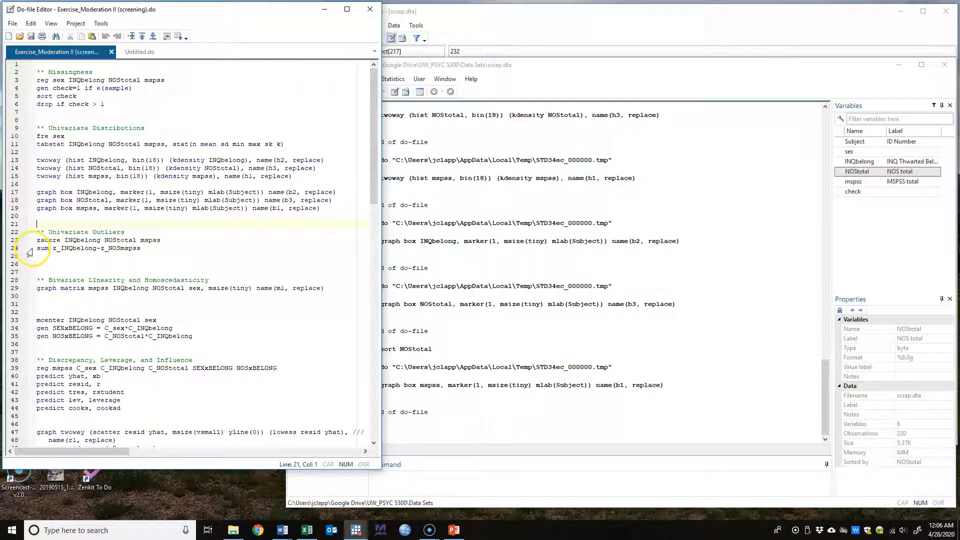
pyautogui.moveTo(48, 231); pyautogui.dragTo(149, 228)
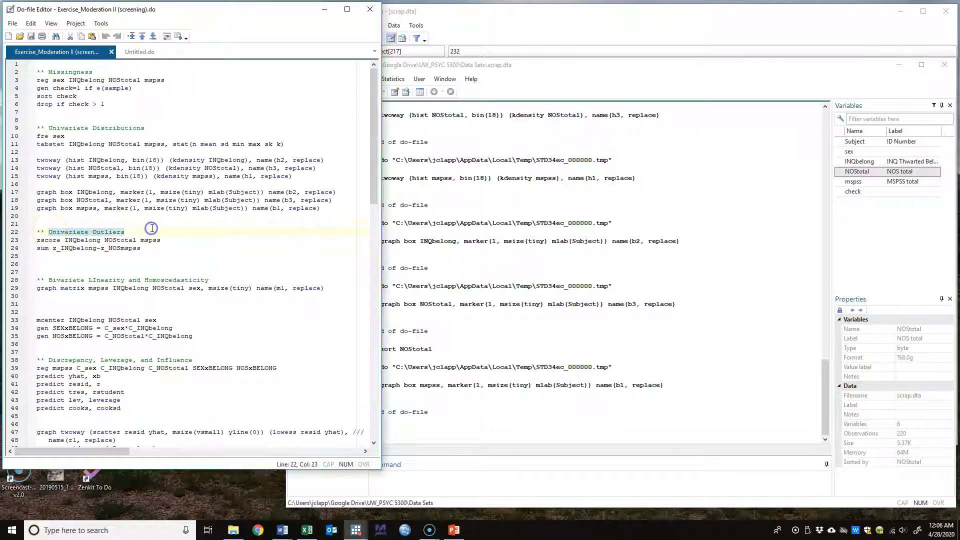
pyautogui.write('Extreme')
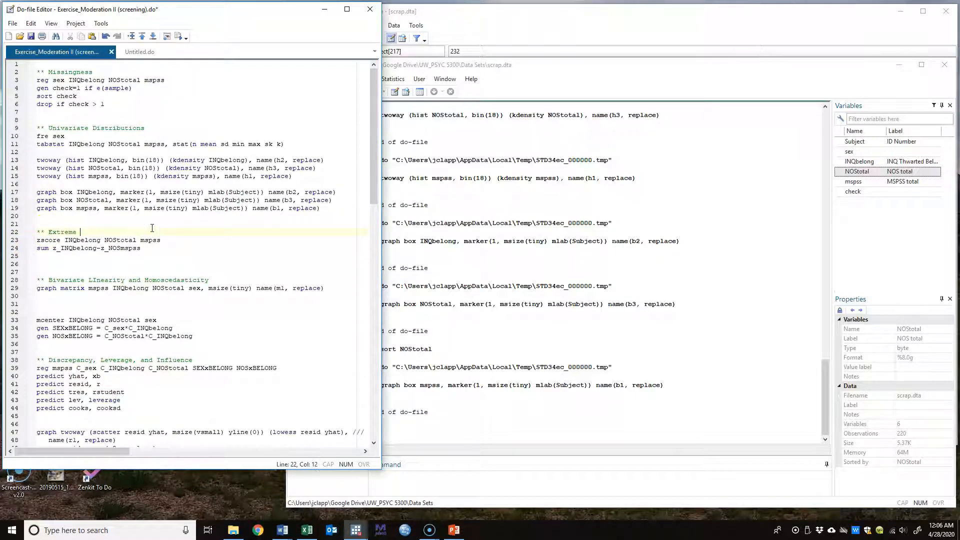
pyautogui.click(124, 248)
# Review the variables in the zscore line and run it to standardize INQbelong, NOStotal and mspss.
pyautogui.click(44, 240)
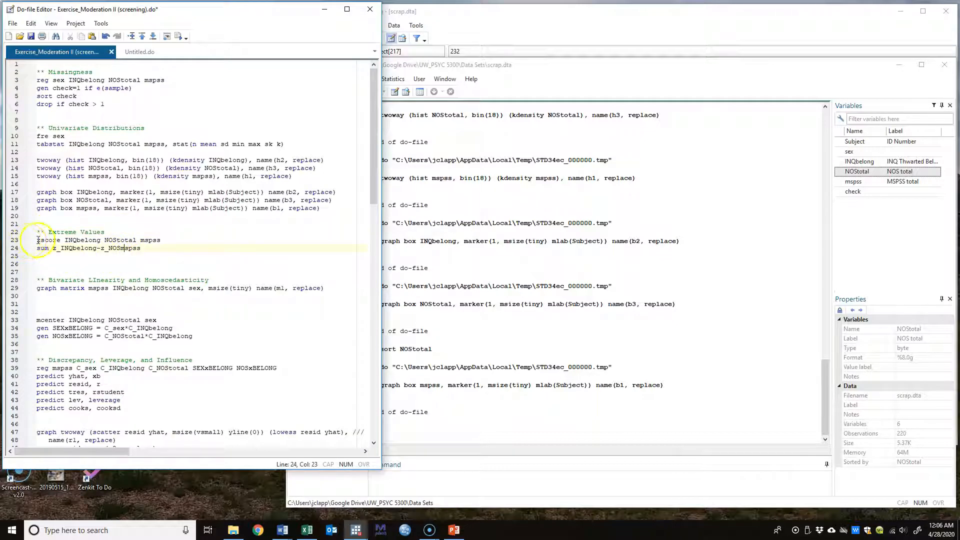
pyautogui.click(78, 240)
pyautogui.click(120, 237)
pyautogui.click(137, 239)
pyautogui.click(20, 240)
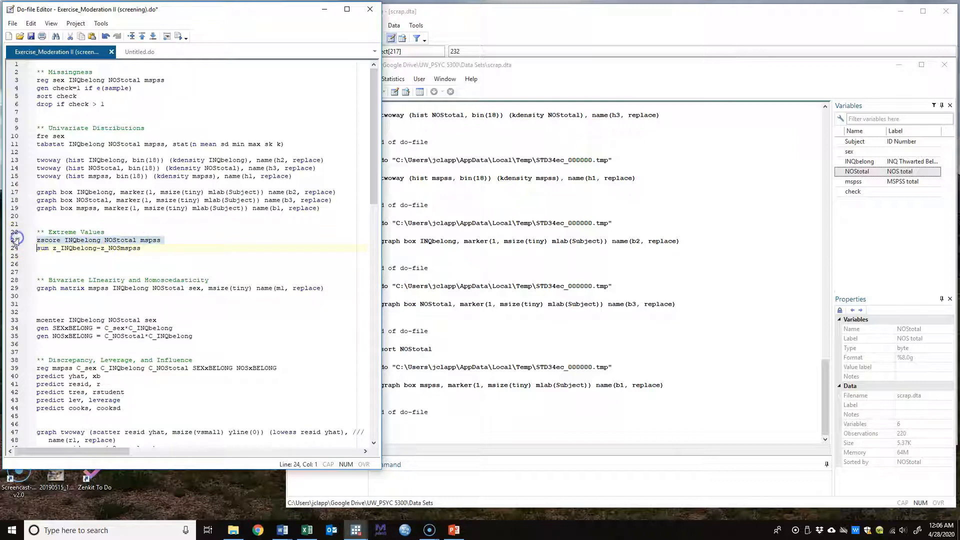
pyautogui.click(178, 37)
# Bring up the dataset in the Data Editor and inspect the z_INQbelong, z_NOStotal and z_mspss columns.
pyautogui.click(480, 29)
pyautogui.moveTo(536, 434); pyautogui.dragTo(570, 428)
pyautogui.click(583, 66)
pyautogui.click(622, 66)
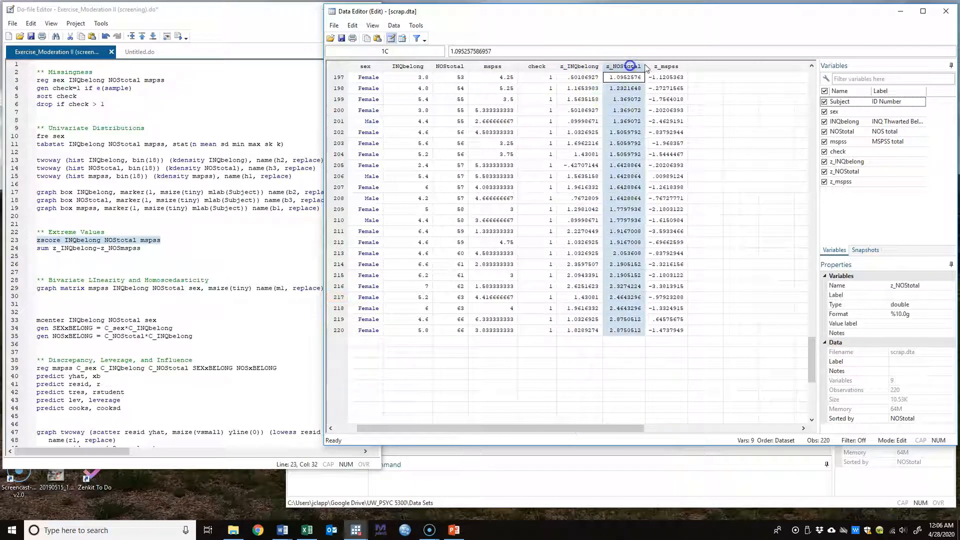
pyautogui.click(658, 66)
# Correct the summary line to sum z_INQbelong-z_mspss, run it and examine the minimum z_mspss value.
pyautogui.click(14, 248)
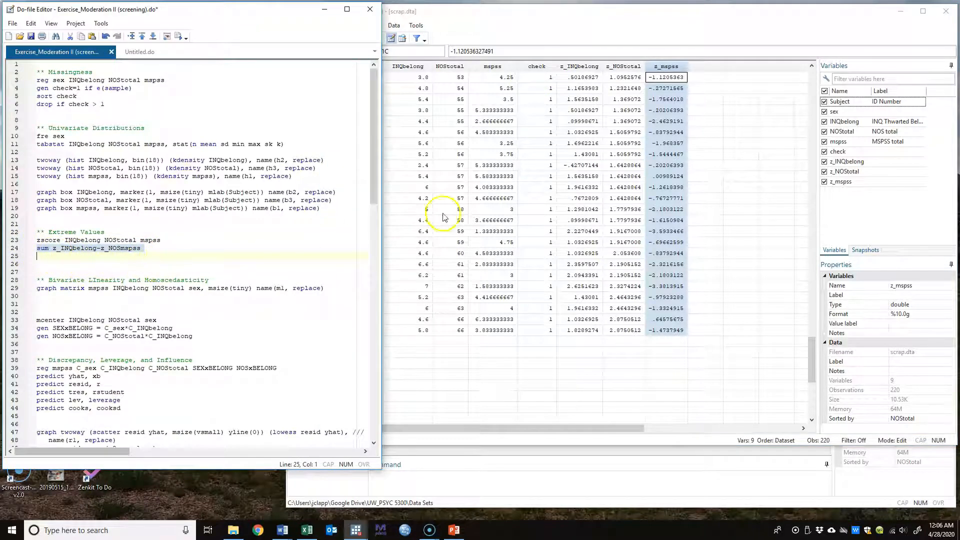
pyautogui.click(112, 249)
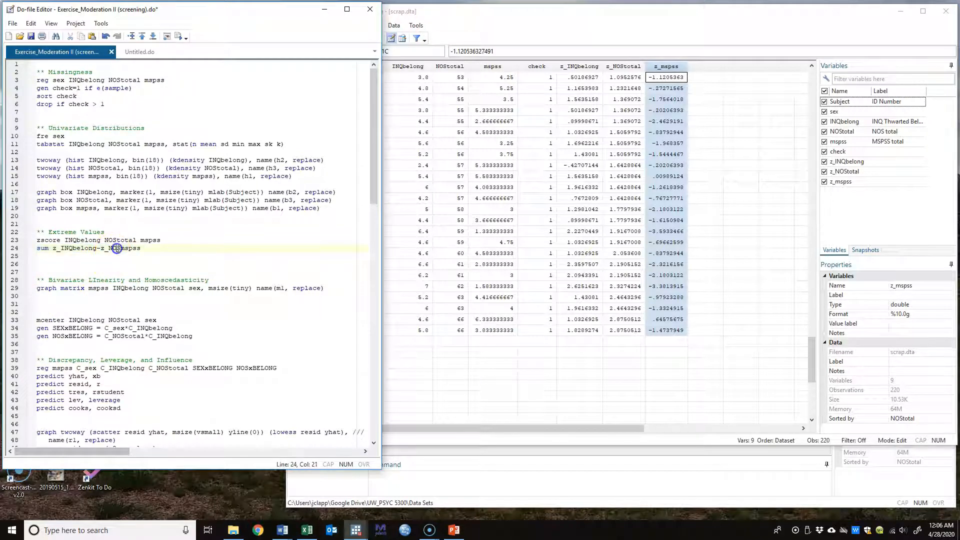
pyautogui.click(120, 248)
pyautogui.click(15, 248)
pyautogui.click(177, 36)
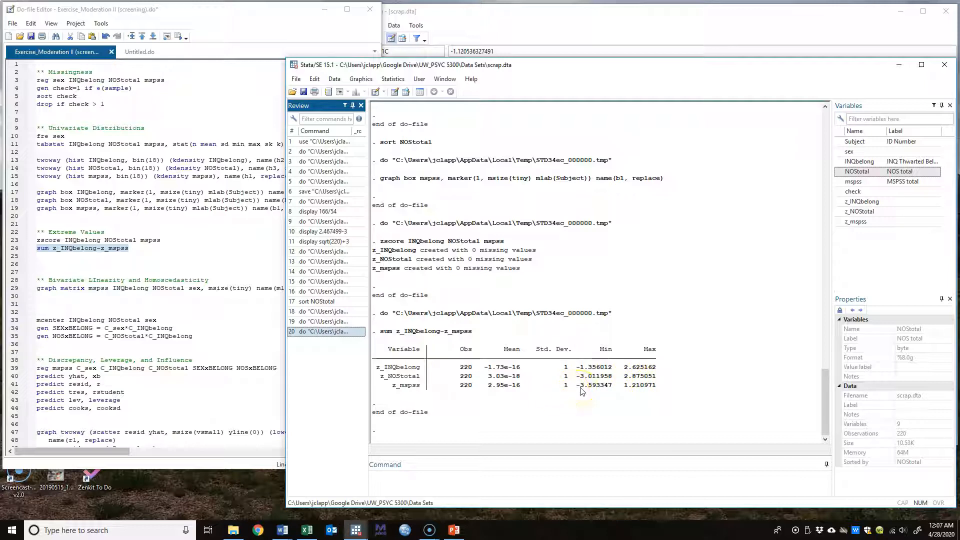
pyautogui.moveTo(578, 387); pyautogui.dragTo(597, 389)
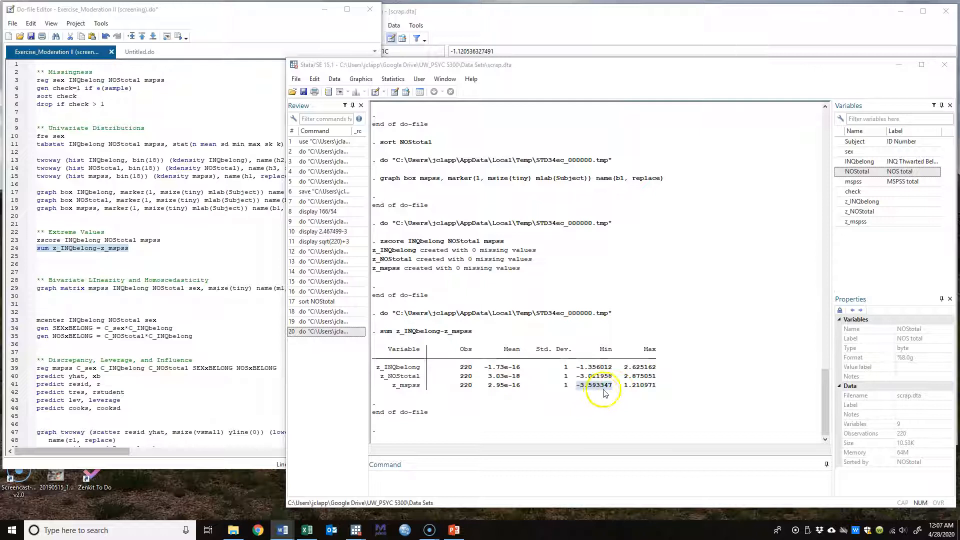
# Sort the dataset by z_mspss with the sort command.
pyautogui.click(436, 483)
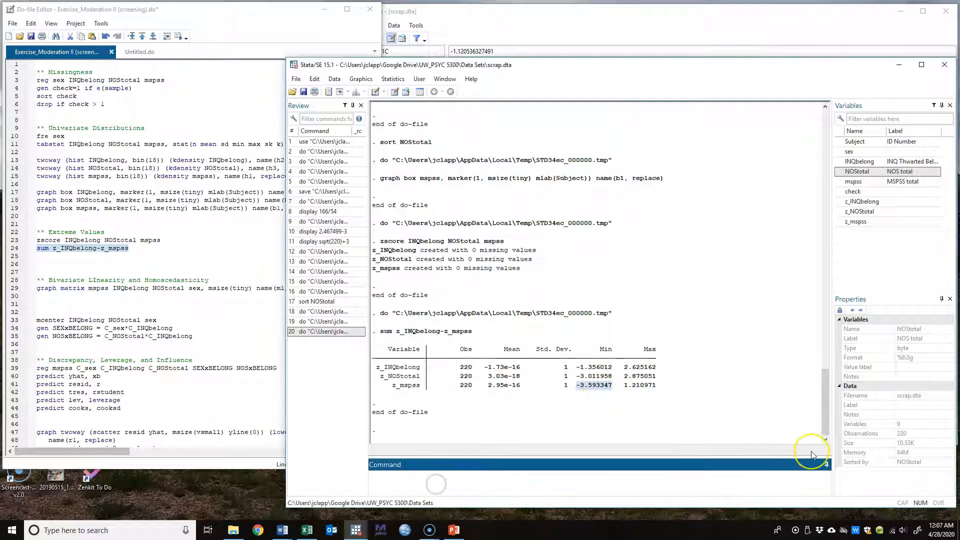
pyautogui.write('sp')
pyautogui.write('rt')
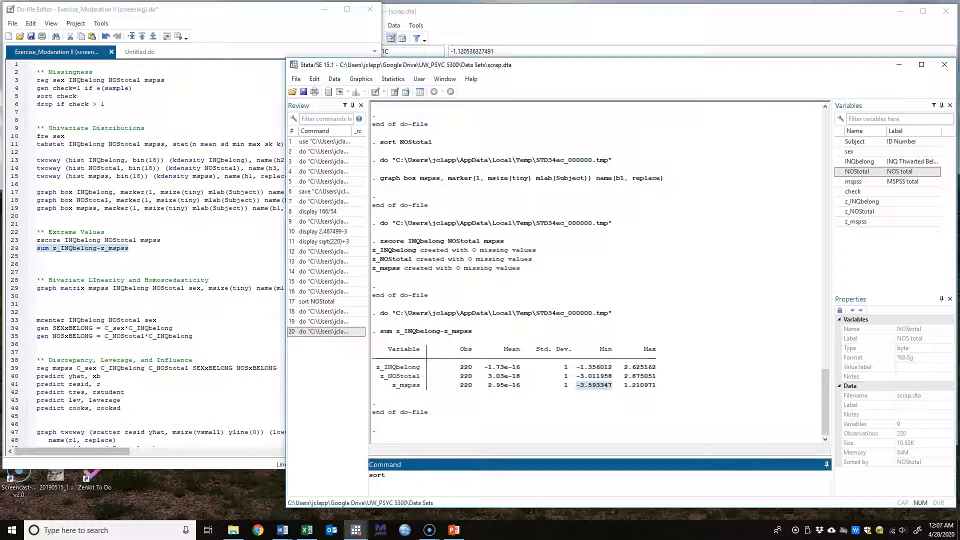
pyautogui.click(855, 221)
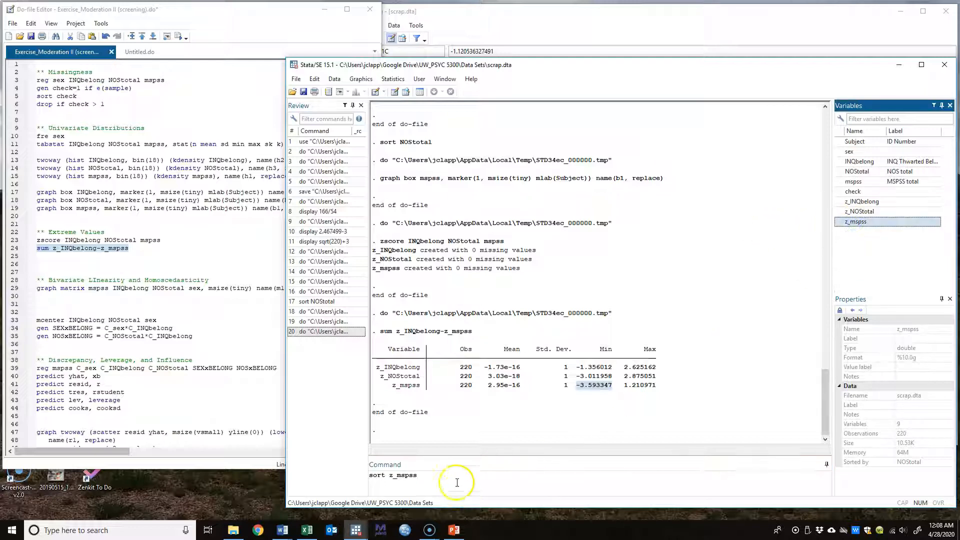
pyautogui.click(457, 481)
pyautogui.press('Return')
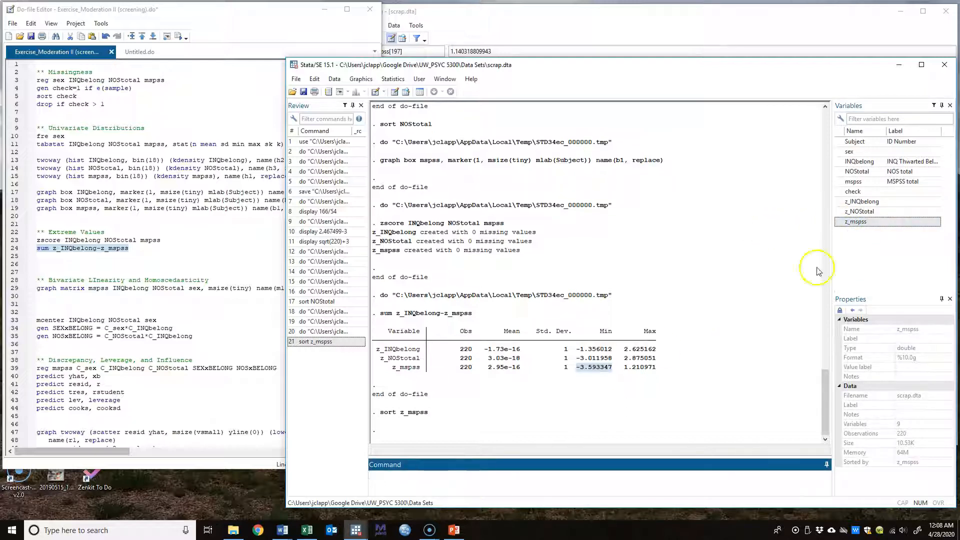
# Find the lowest z_mspss scores in the sorted data and select the first two rows with their Subject values in view.
pyautogui.click(651, 36)
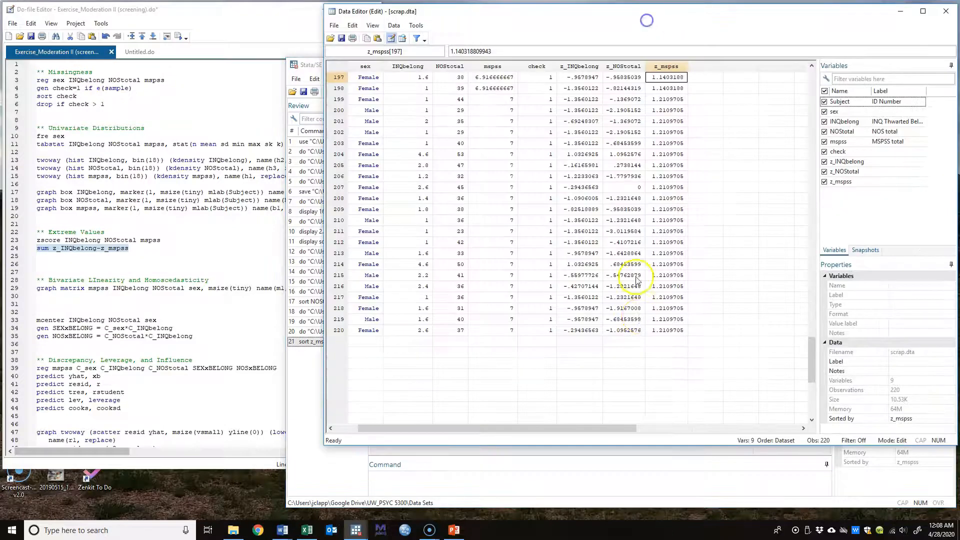
pyautogui.click(678, 65)
pyautogui.moveTo(811, 357); pyautogui.dragTo(785, 80)
pyautogui.click(671, 77)
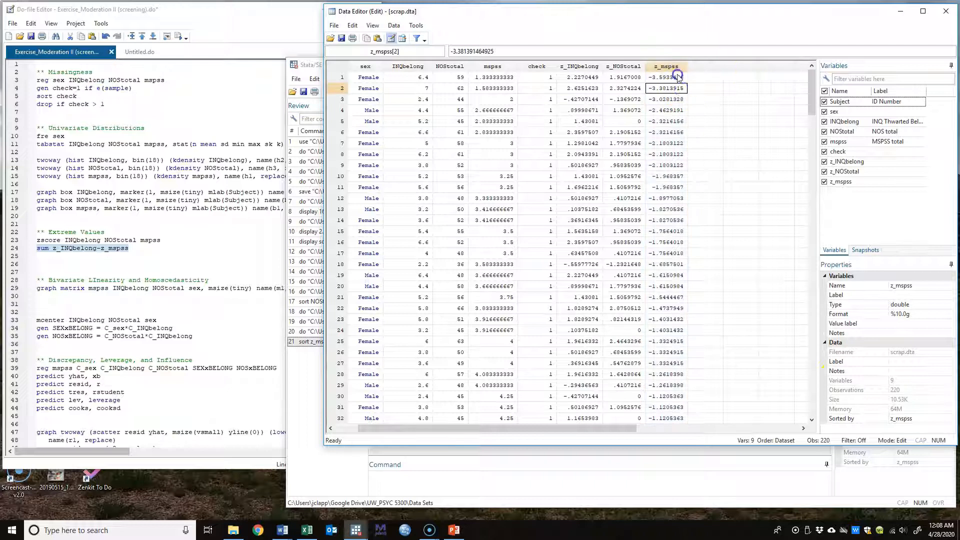
pyautogui.click(677, 90)
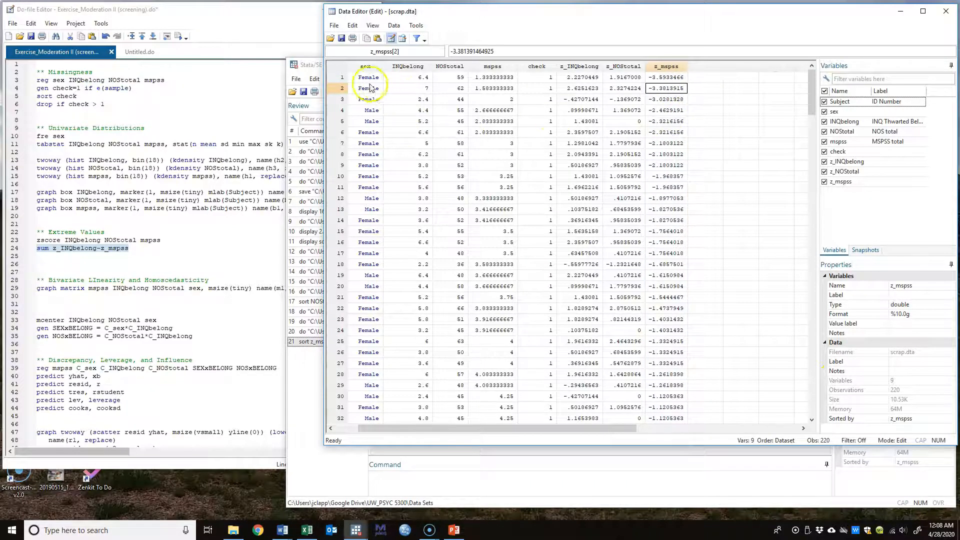
pyautogui.moveTo(340, 78); pyautogui.dragTo(341, 89)
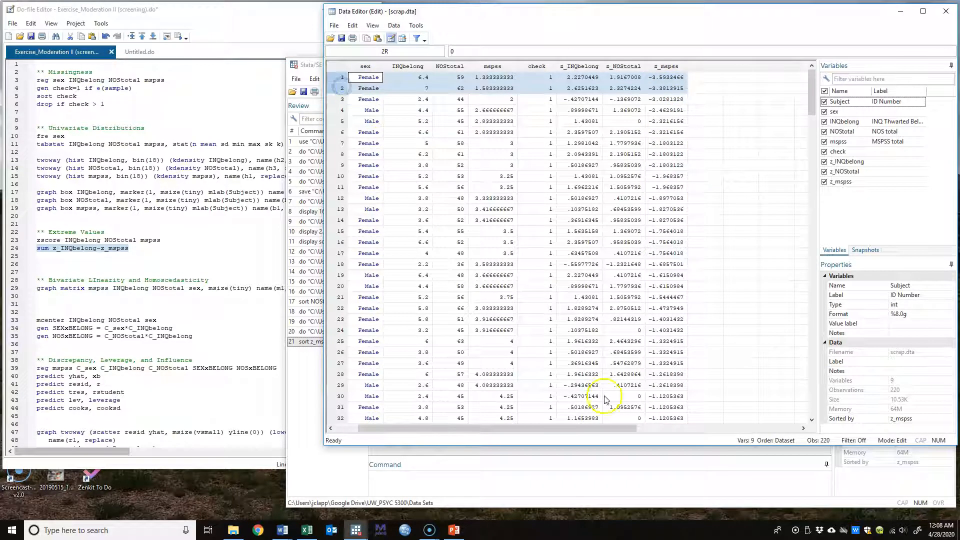
pyautogui.moveTo(547, 432); pyautogui.dragTo(480, 430)
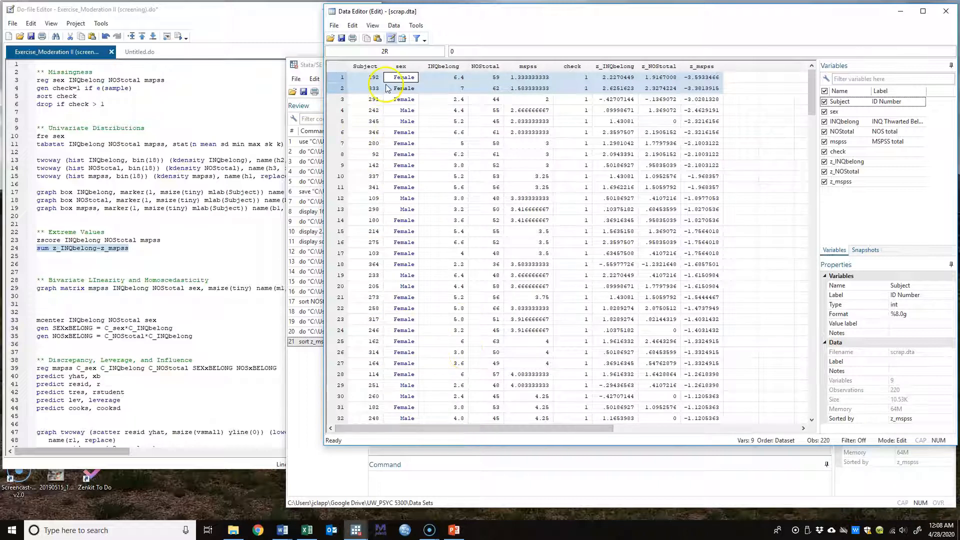
# Compare the z_mspss scores of the first two cases in the sorted data.
pyautogui.click(703, 78)
pyautogui.click(707, 88)
pyautogui.click(708, 81)
pyautogui.click(710, 90)
pyautogui.click(713, 81)
pyautogui.click(718, 90)
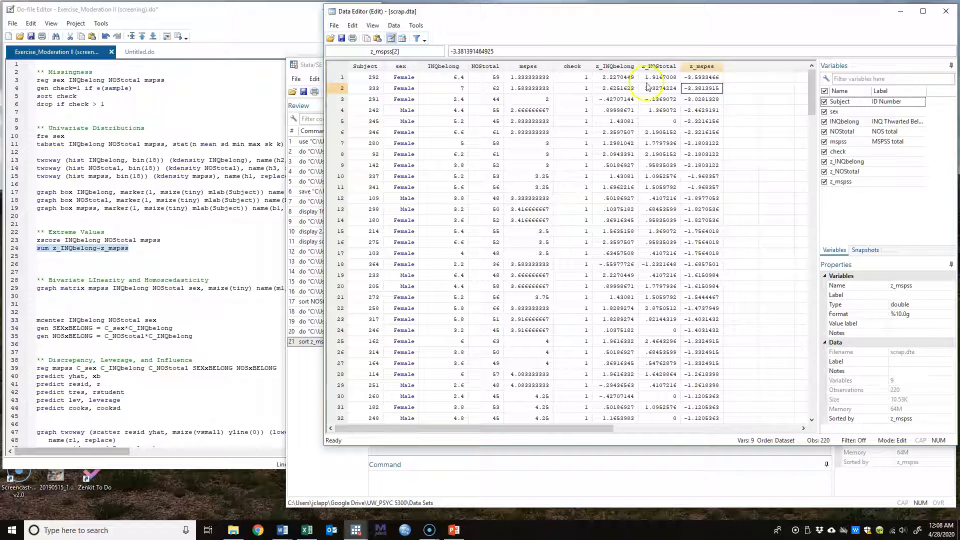
# Compare the mspss and z_mspss values of the first two cases with the mspss statistics in the earlier tabstat output.
pyautogui.click(530, 79)
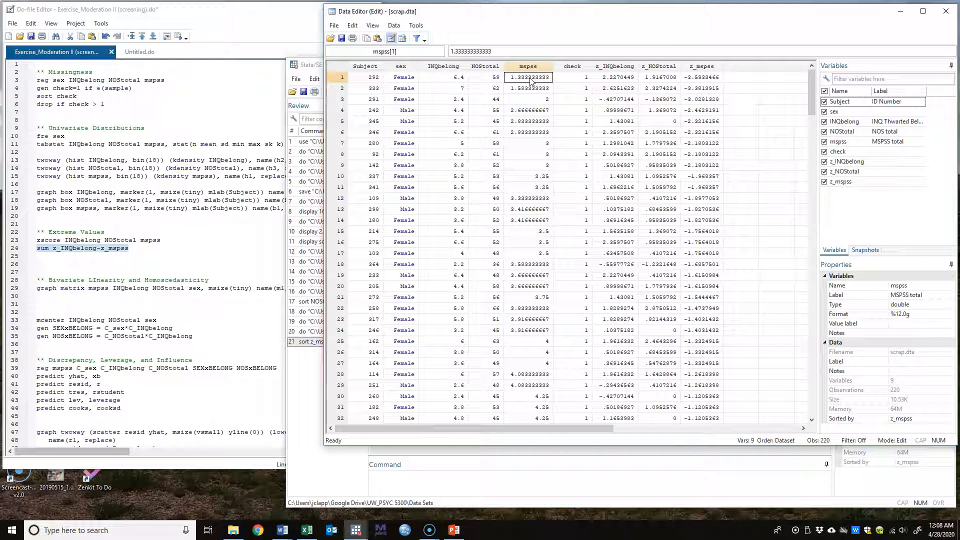
pyautogui.click(350, 498)
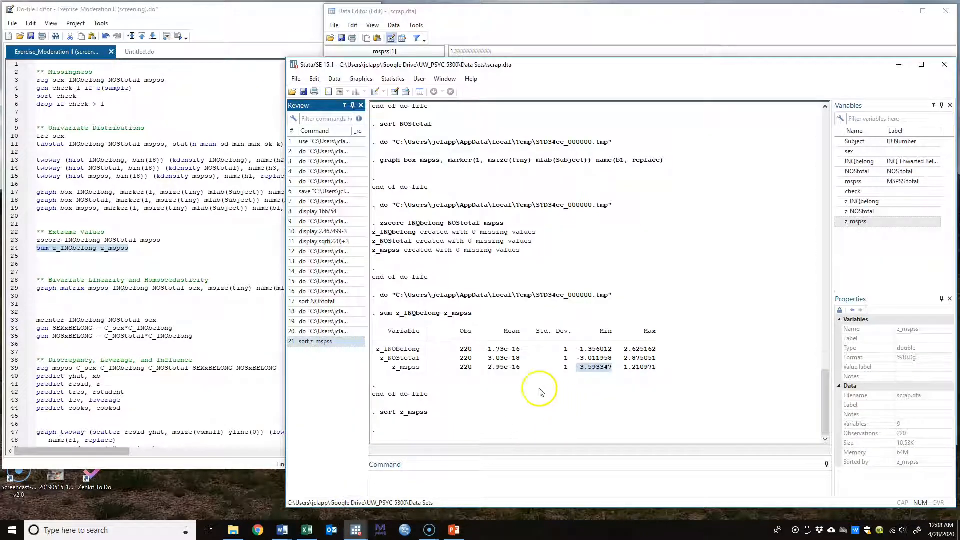
pyautogui.scroll(4, 540, 392)
pyautogui.scroll(14, 540, 393)
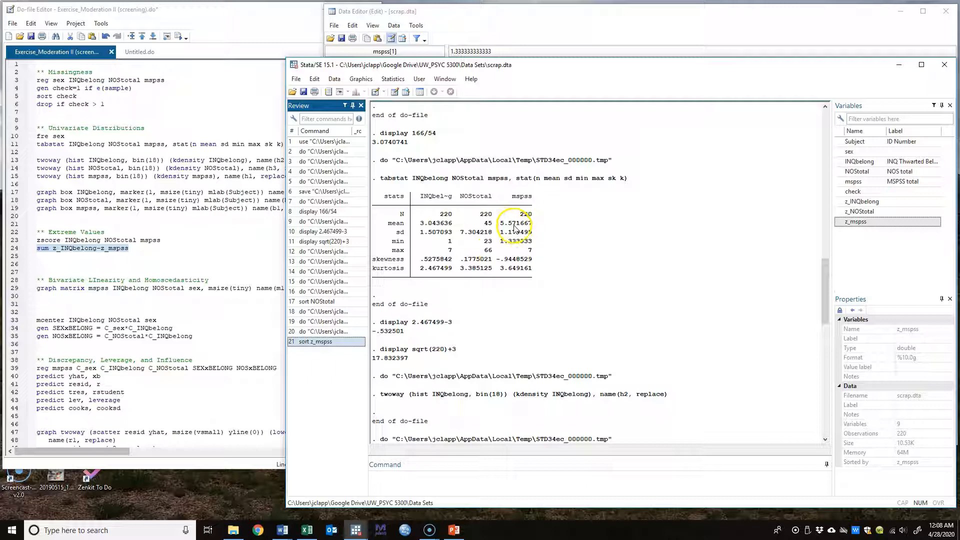
pyautogui.click(650, 33)
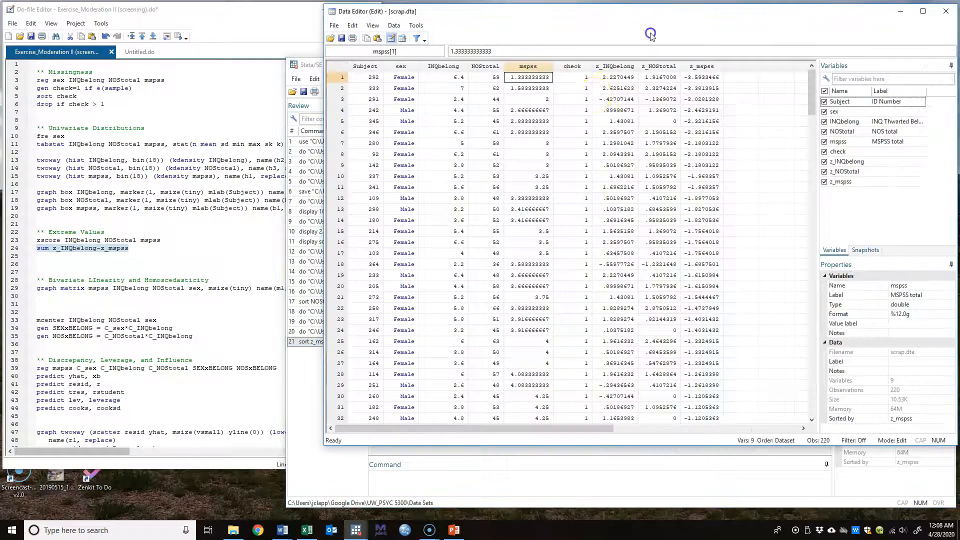
pyautogui.click(531, 89)
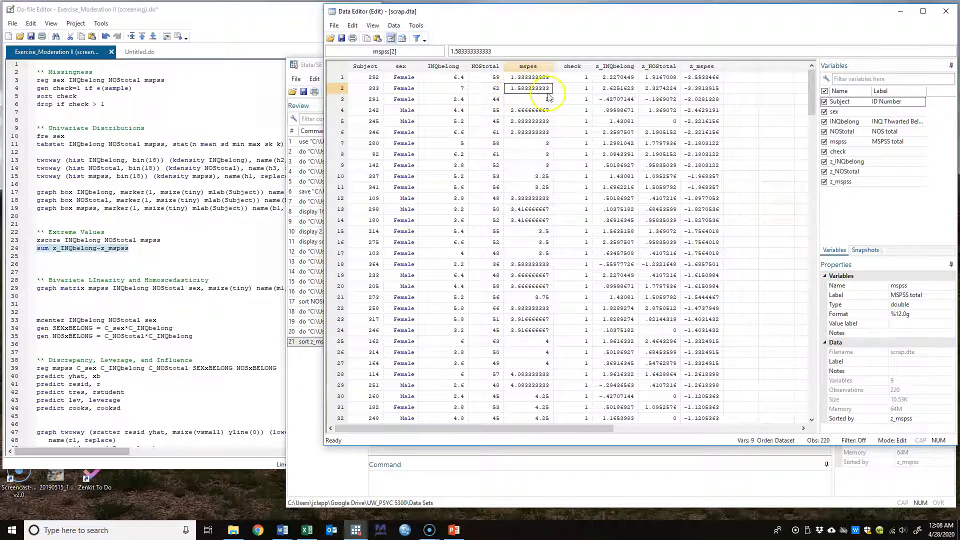
pyautogui.click(519, 89)
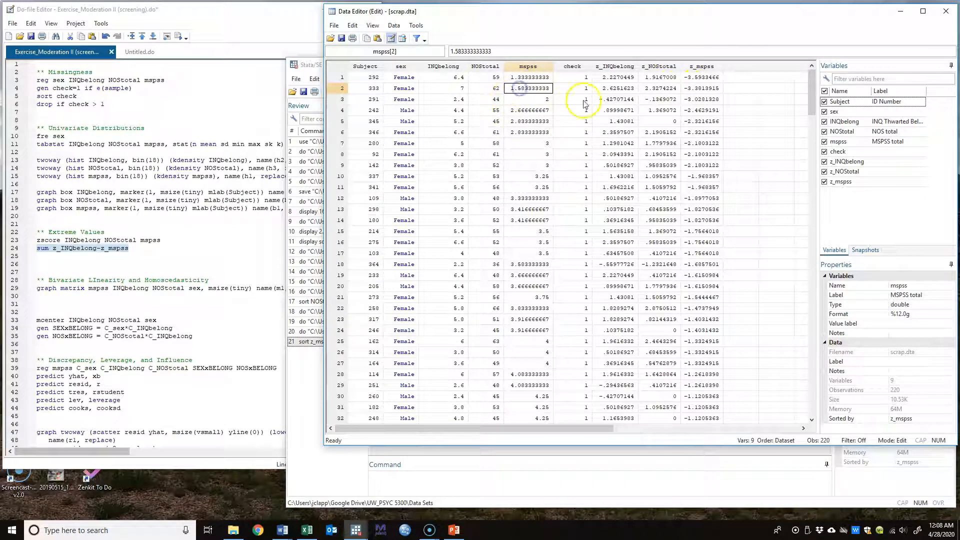
pyautogui.click(704, 89)
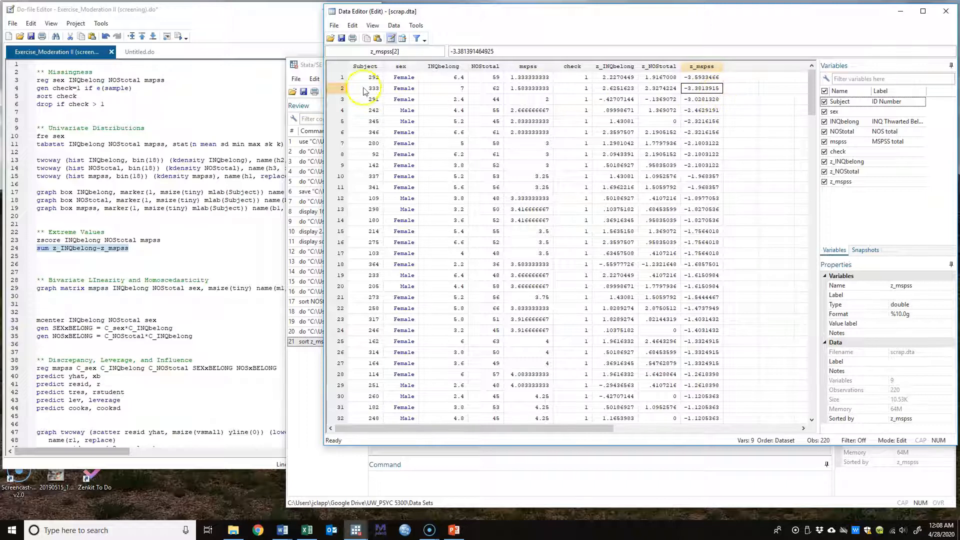
# Review the first two data rows and check the Subject value of each extreme case.
pyautogui.moveTo(335, 79); pyautogui.dragTo(335, 89)
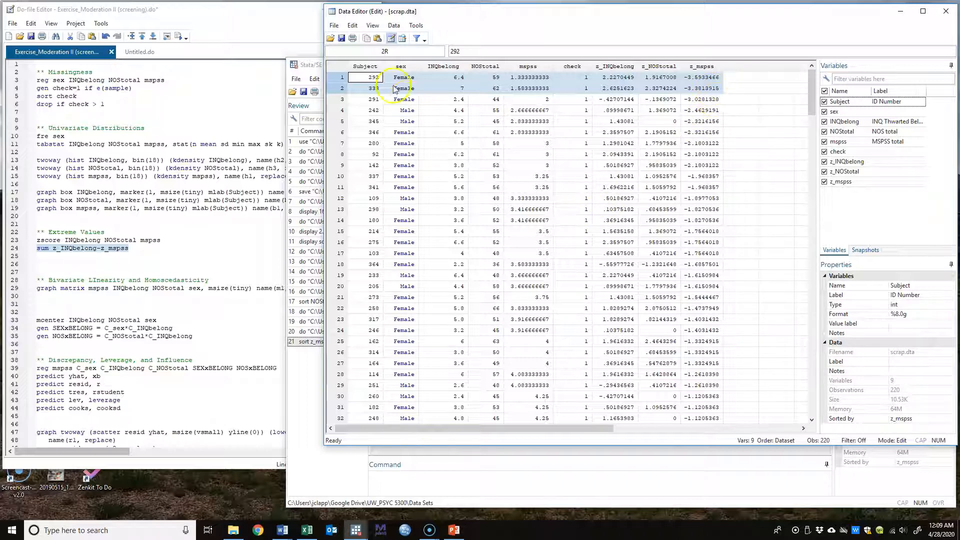
pyautogui.click(376, 88)
pyautogui.click(373, 77)
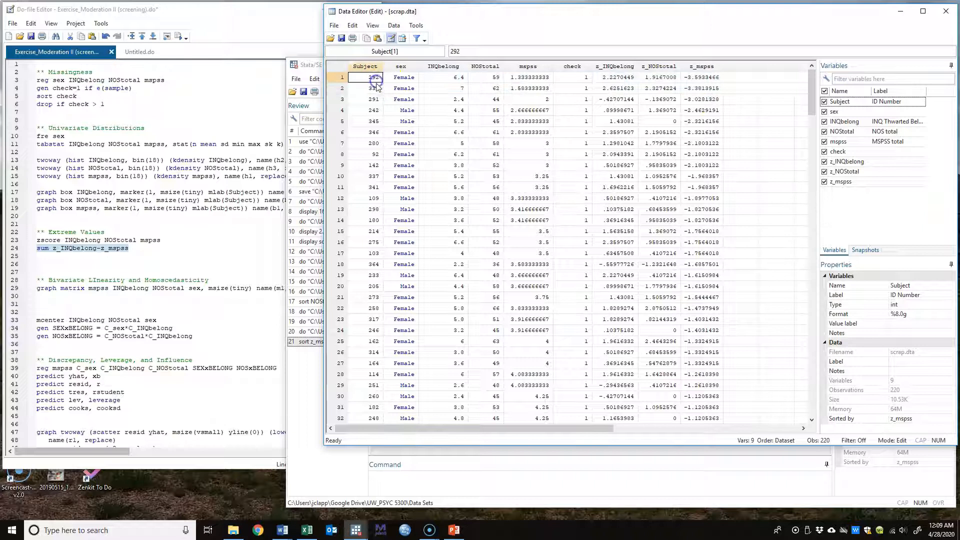
pyautogui.click(342, 79)
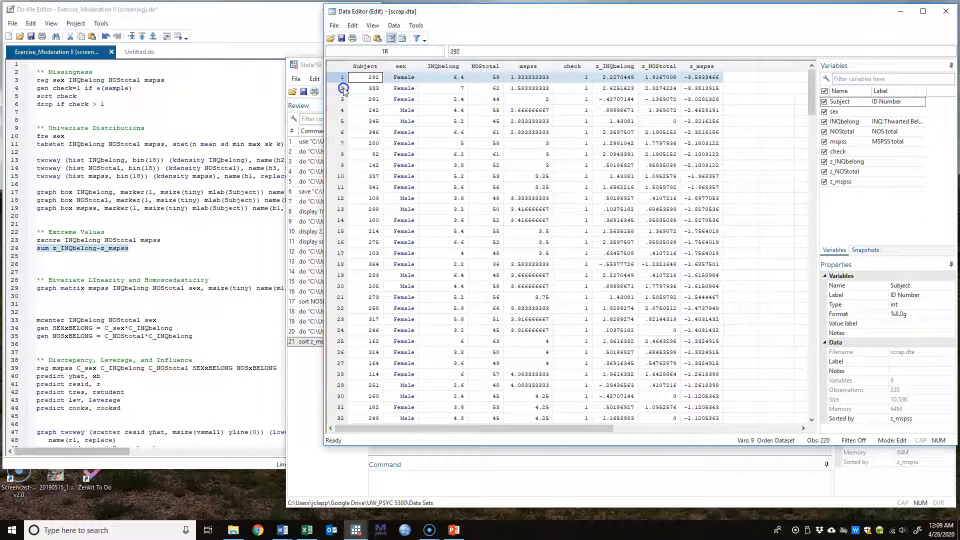
pyautogui.click(370, 89)
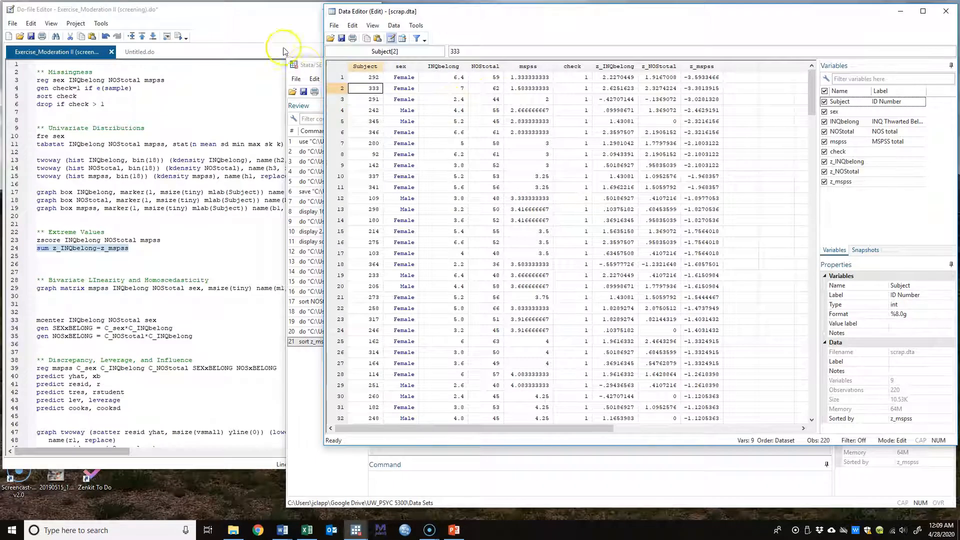
# Review the variables in the do-file's zscore line, then select the first two rows in the Data Editor.
pyautogui.click(267, 31)
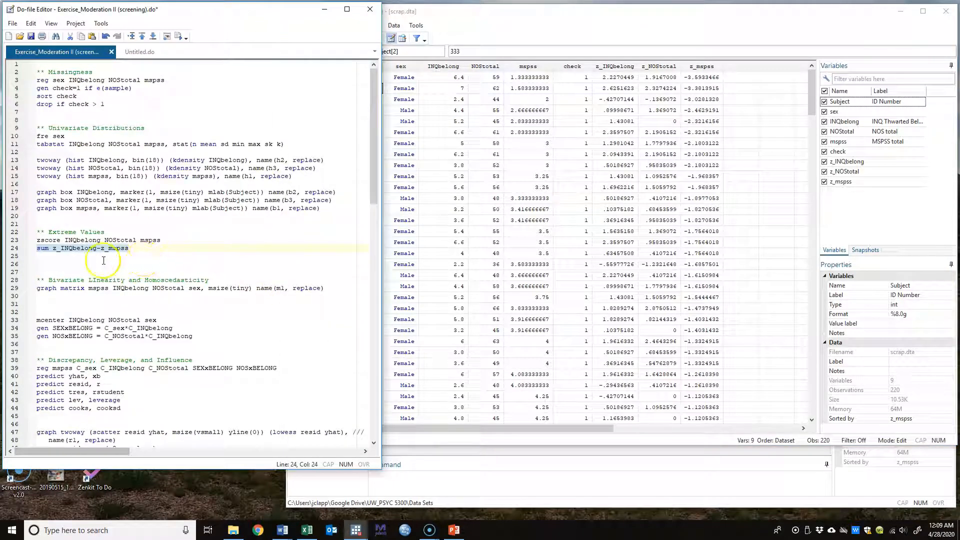
pyautogui.click(124, 241)
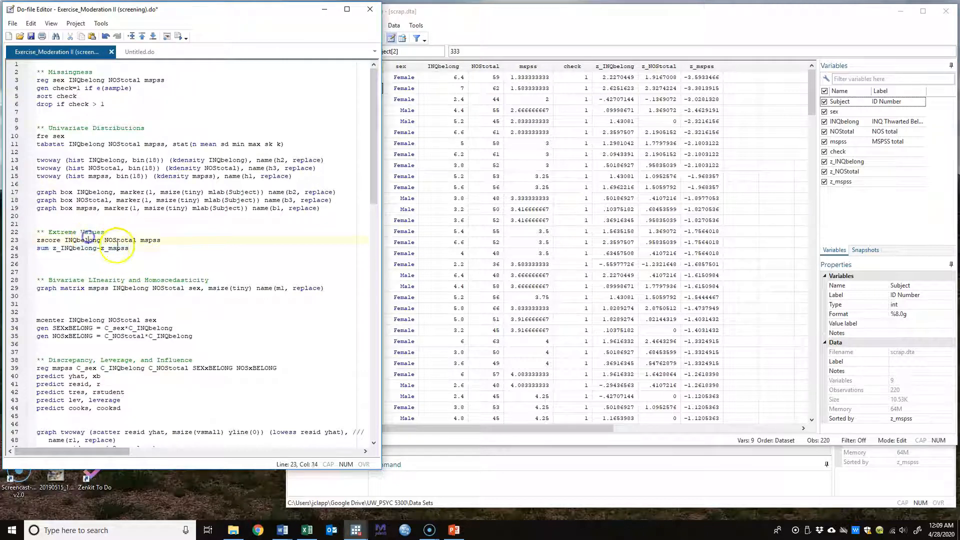
pyautogui.click(148, 240)
pyautogui.click(572, 10)
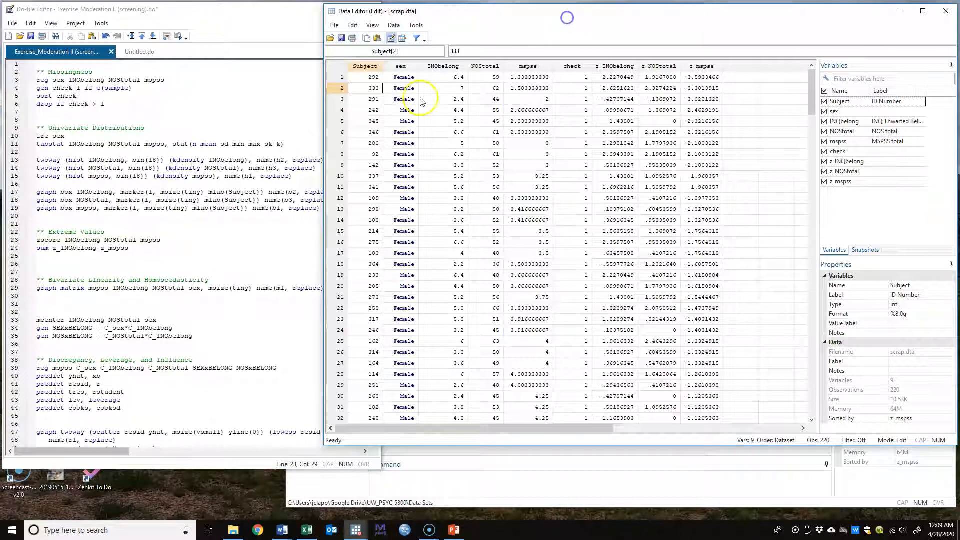
pyautogui.click(339, 79)
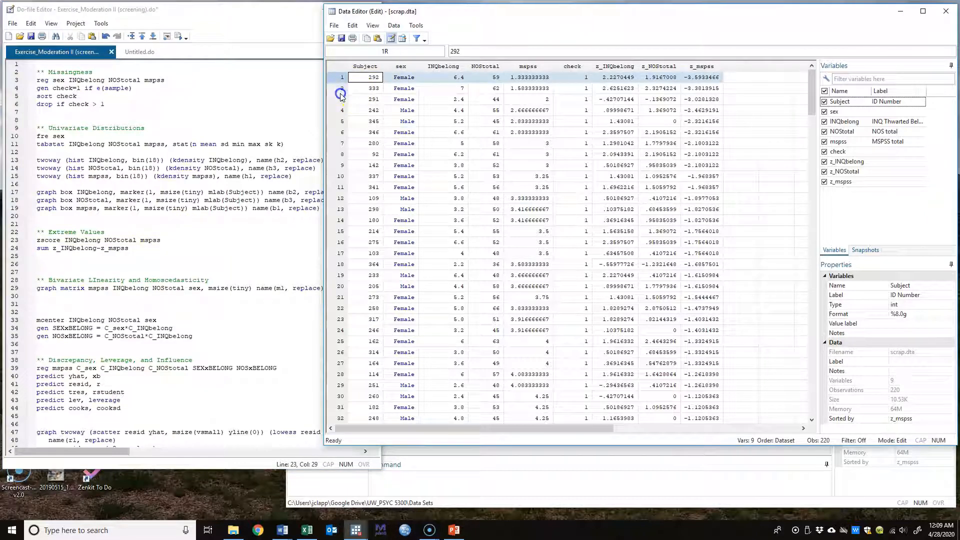
pyautogui.keyDown('shift'); pyautogui.click(343, 89); pyautogui.keyUp('shift')
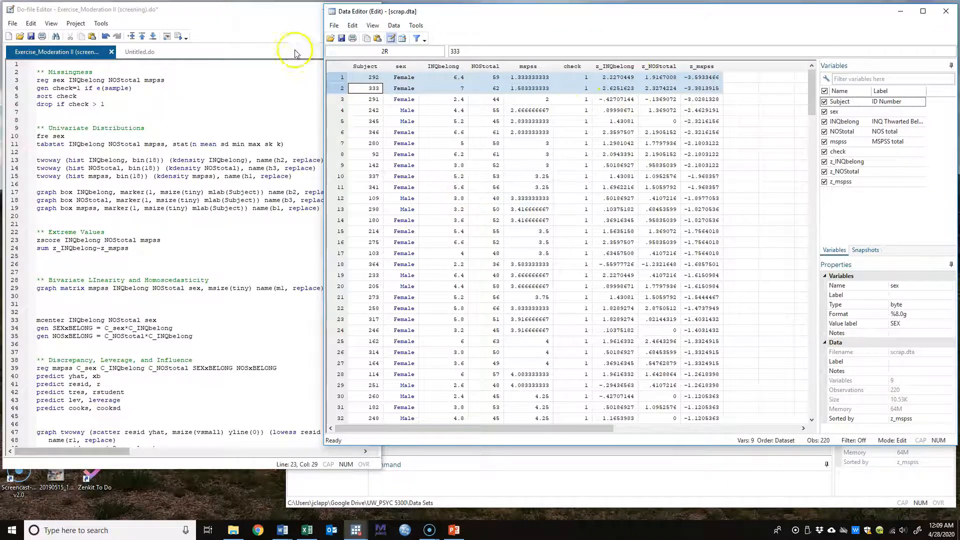
# Correct the capitalization in the do-file's comment heading to Bivariate Linearity and Homoscedasticity.
pyautogui.click(279, 24)
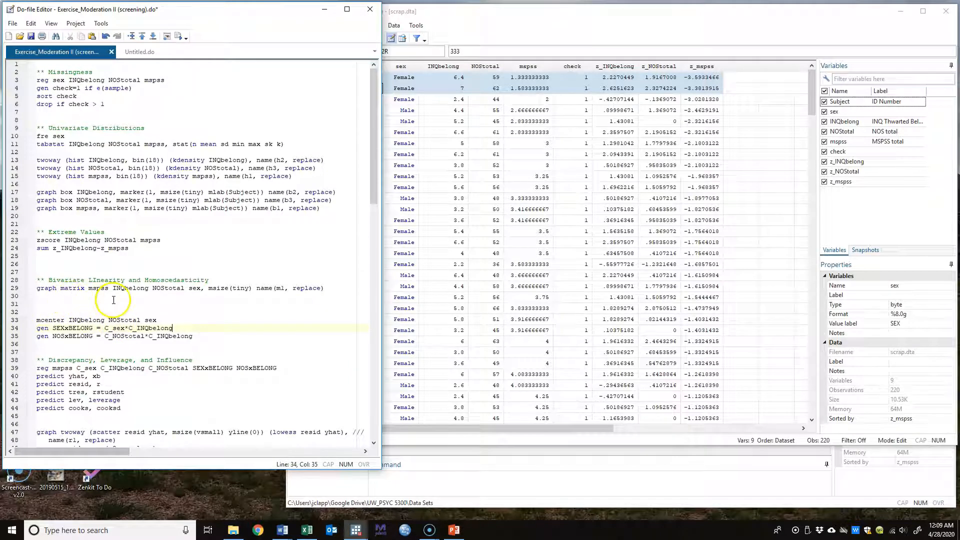
pyautogui.click(97, 279)
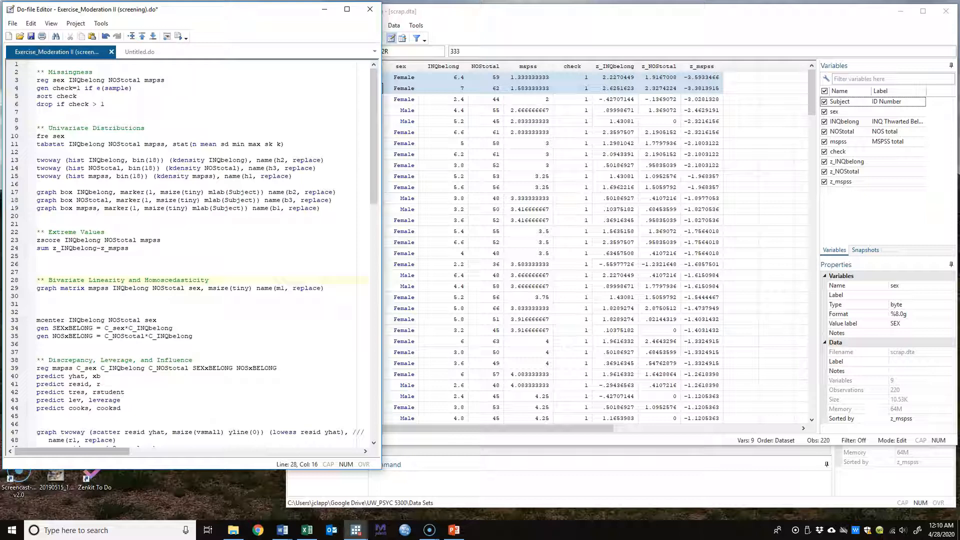
# Review the variables in the graph matrix line and run it to plot mspss, INQbelong, NOStotal and sex as m1.
pyautogui.click(97, 289)
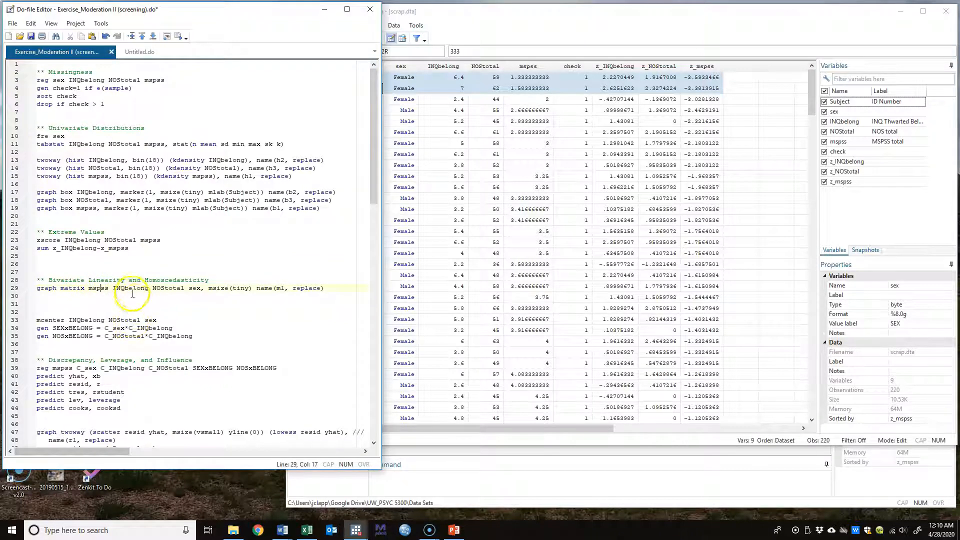
pyautogui.click(165, 289)
pyautogui.click(196, 289)
pyautogui.click(15, 289)
pyautogui.click(177, 37)
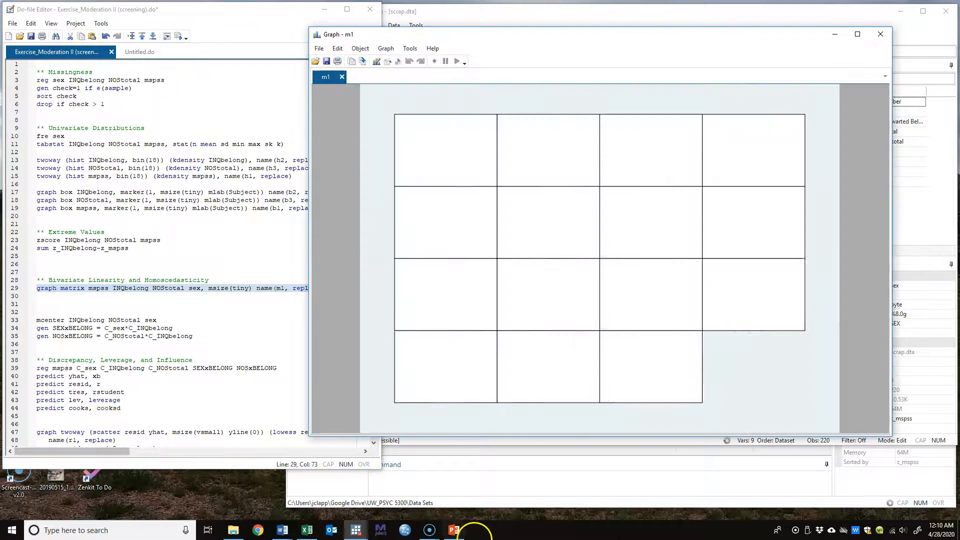
# Examine the m1 scatterplot matrix at full size, then close the graph.
pyautogui.click(857, 34)
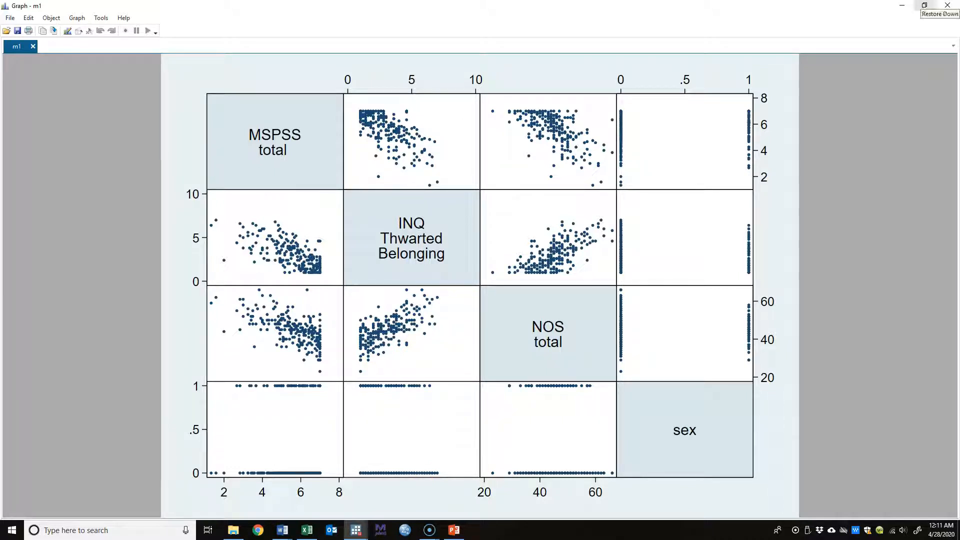
pyautogui.click(923, 5)
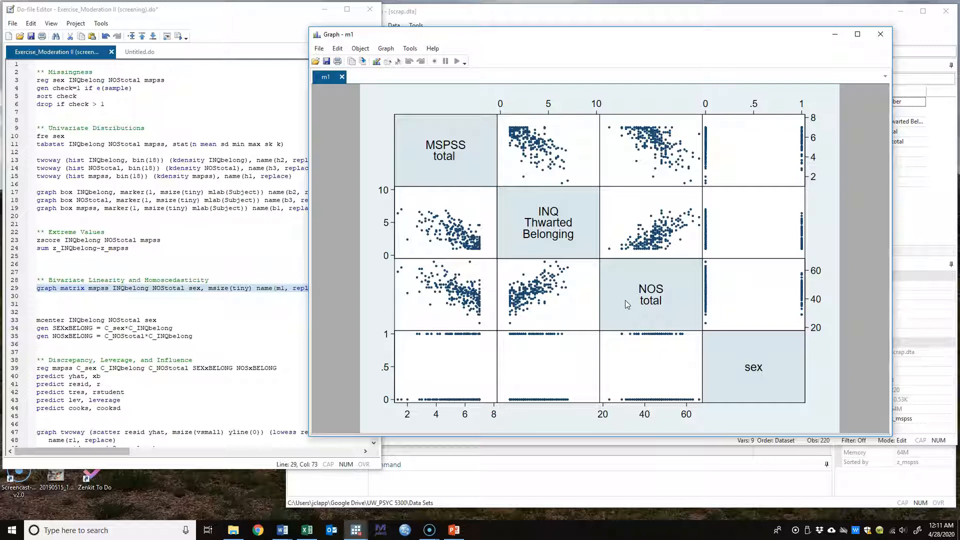
pyautogui.click(885, 41)
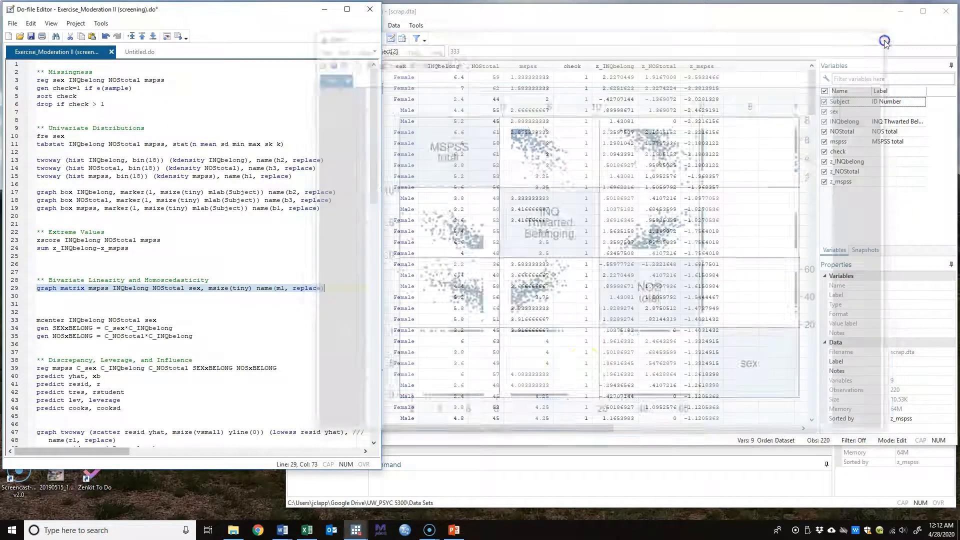
# Review the moderation research questions and model diagrams on the PowerPoint slide, then return to Stata.
pyautogui.click(347, 493)
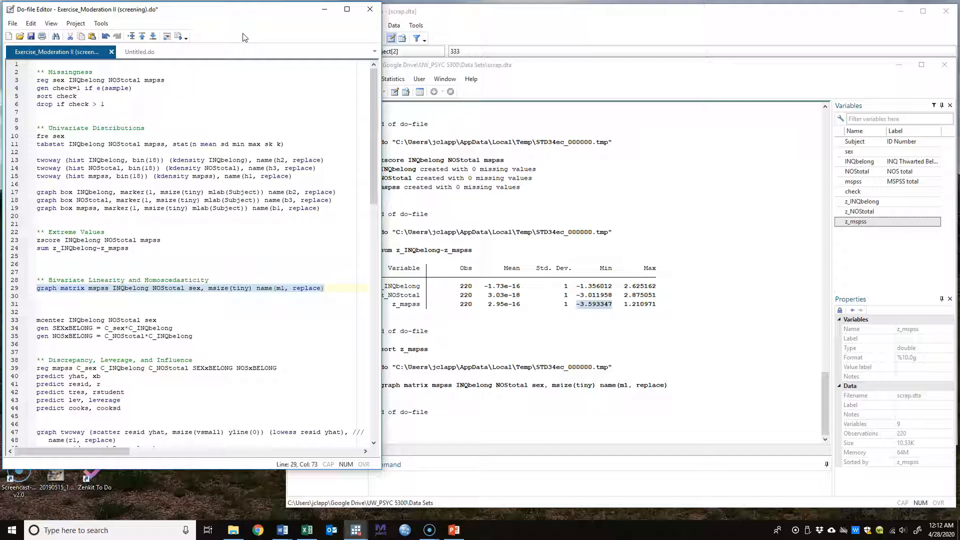
pyautogui.click(448, 536)
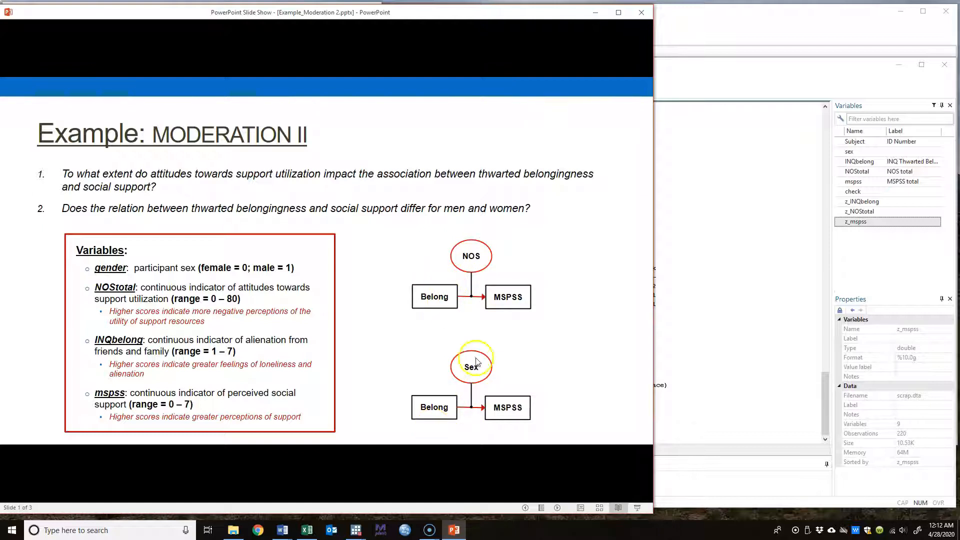
pyautogui.click(600, 15)
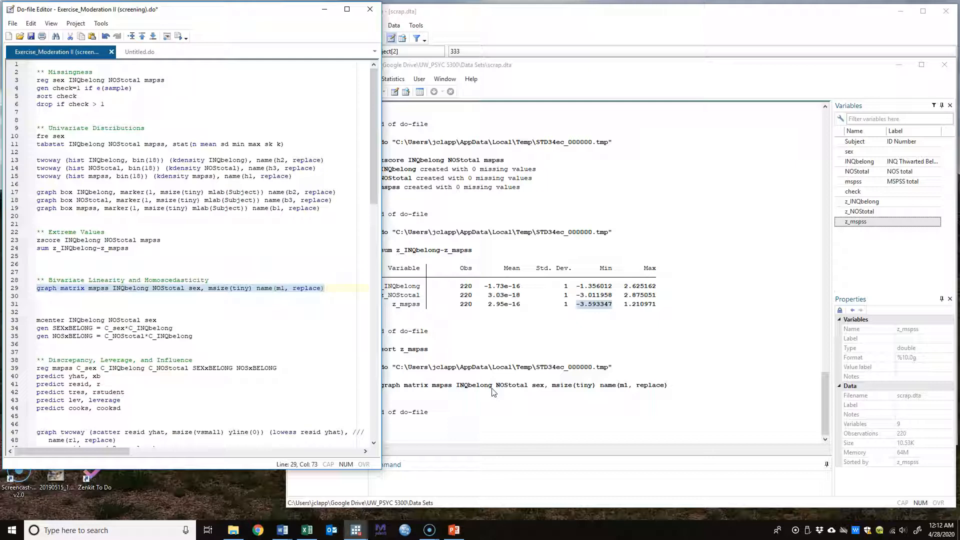
# Run the do-file's mcenter line to mean-center INQbelong, NOStotal and sex.
pyautogui.click(175, 310)
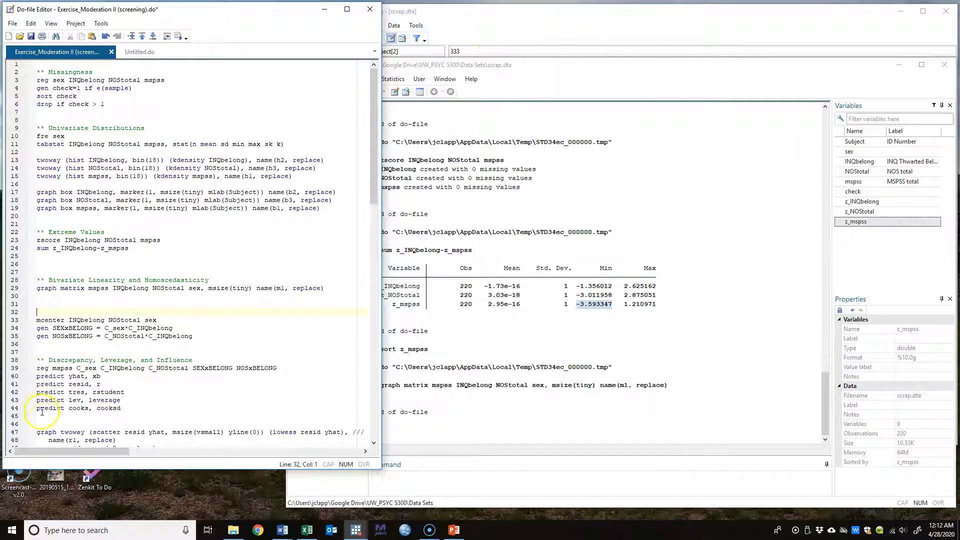
pyautogui.click(15, 320)
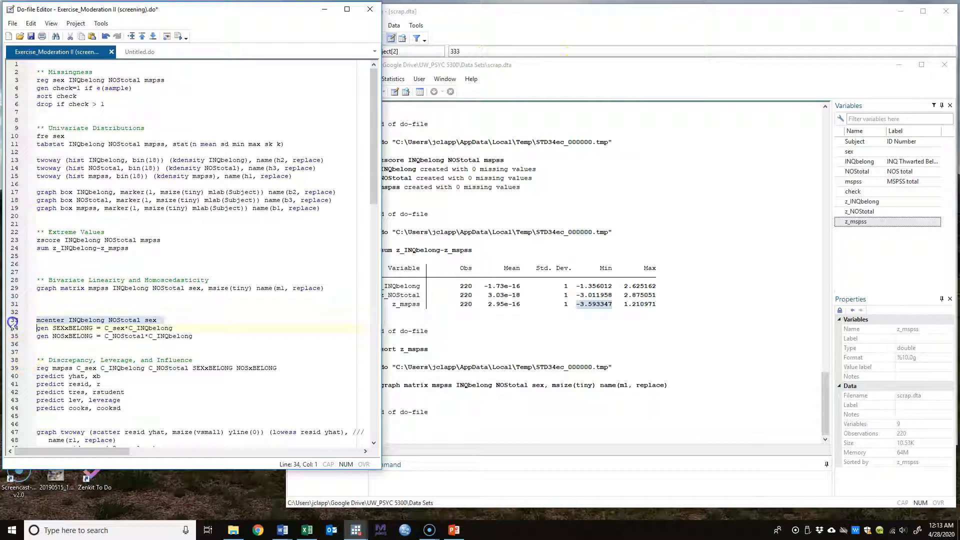
pyautogui.doubleClick(47, 320)
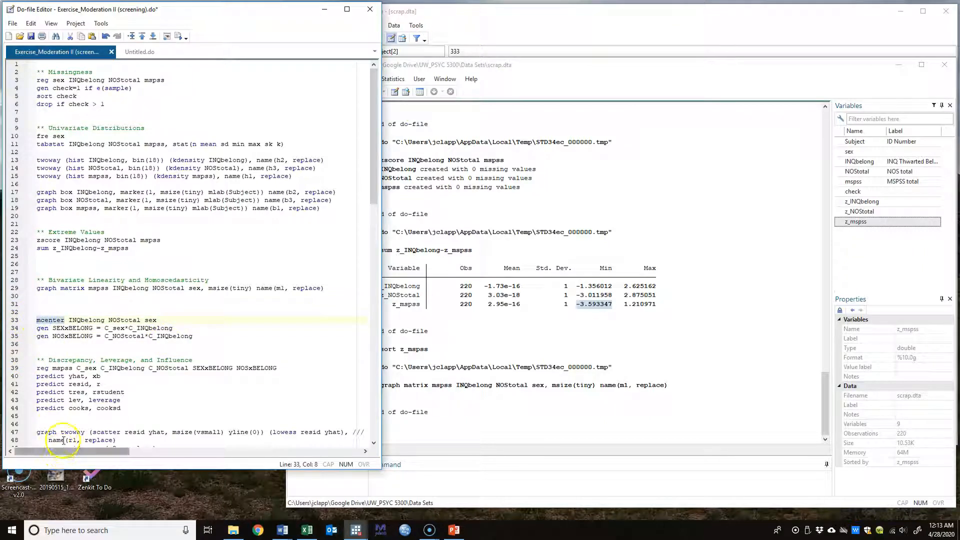
pyautogui.click(87, 320)
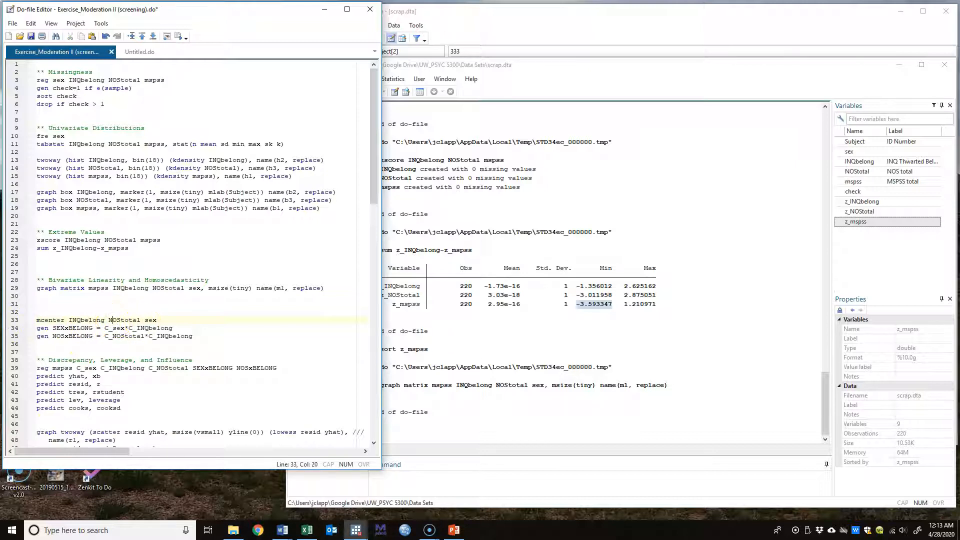
pyautogui.click(8, 320)
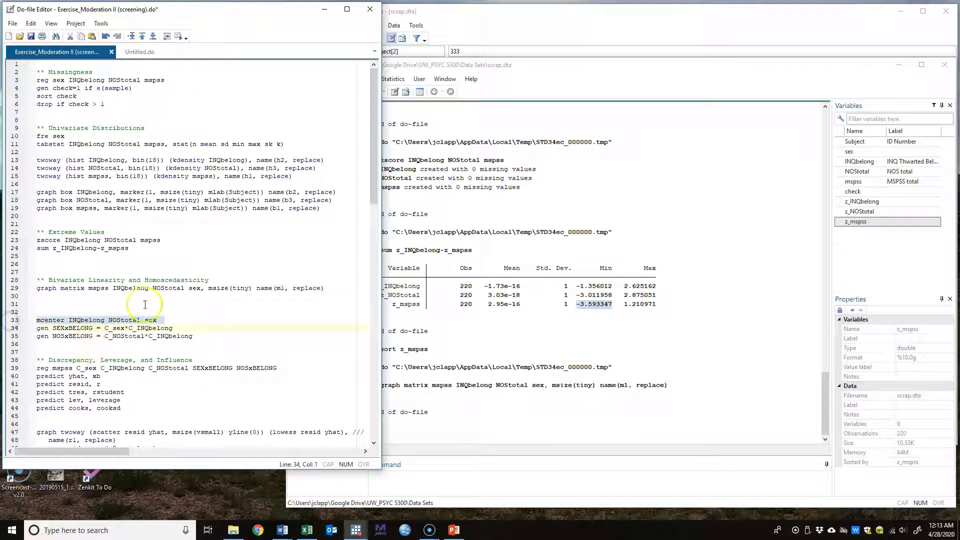
pyautogui.click(179, 36)
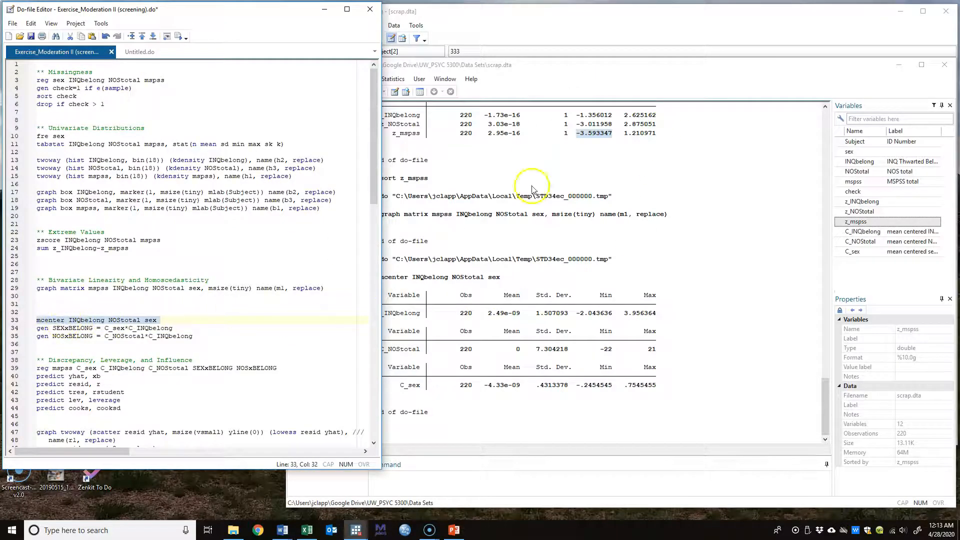
# Check the C_INQbelong, C_NOStotal and C_sex columns in the Data Editor.
pyautogui.click(615, 79)
pyautogui.click(622, 50)
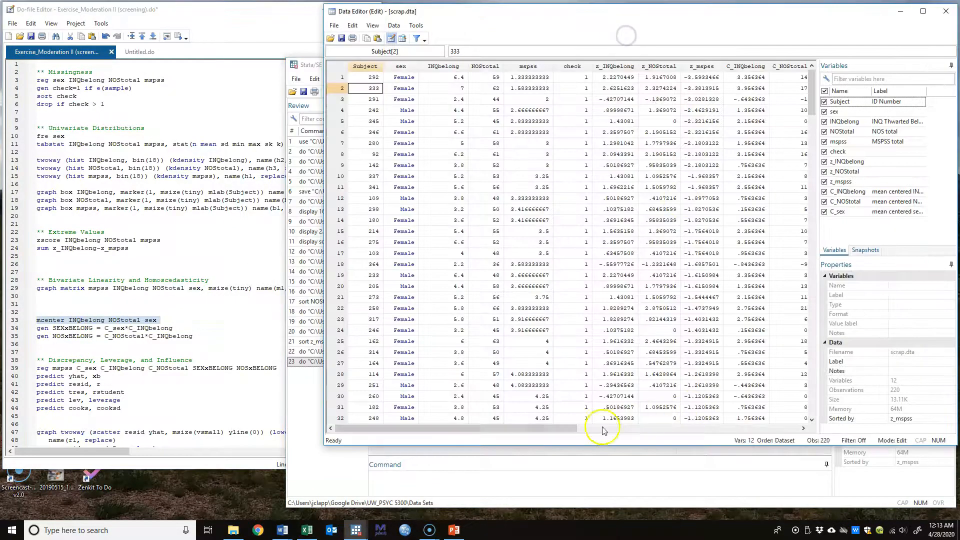
pyautogui.moveTo(552, 427); pyautogui.dragTo(634, 429)
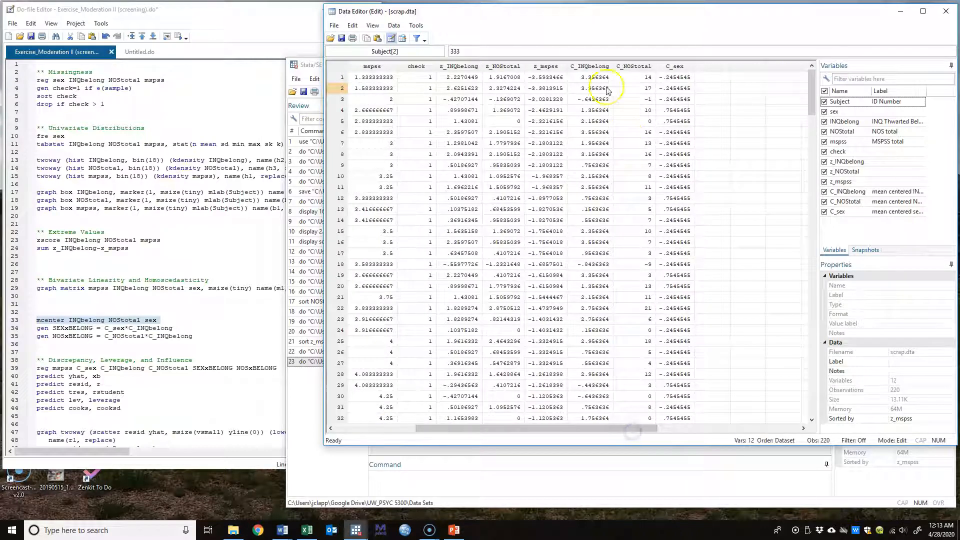
pyautogui.click(591, 66)
pyautogui.click(633, 67)
pyautogui.click(674, 66)
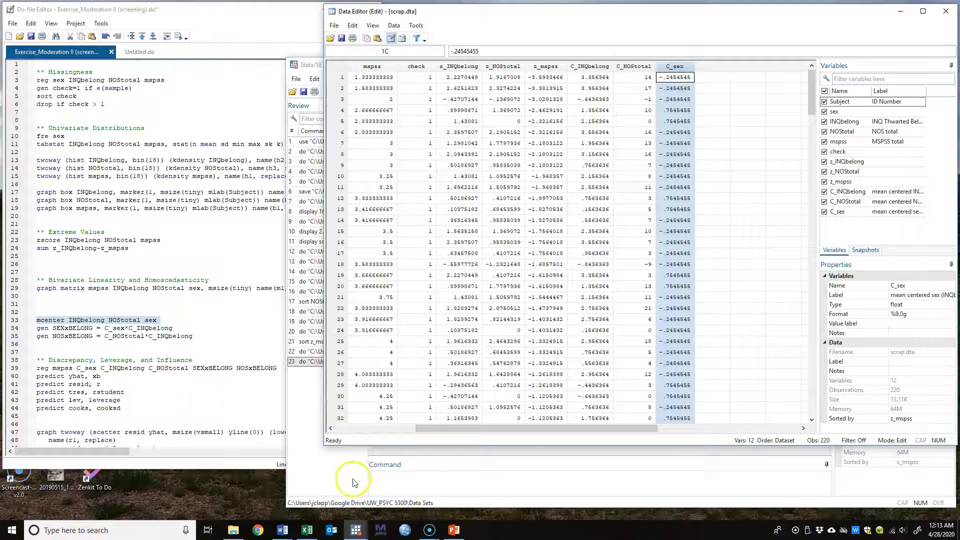
# Summarize C_INQbelong, C_NOStotal and C_sex with the sum command in the main Stata window.
pyautogui.click(394, 489)
pyautogui.write('sum')
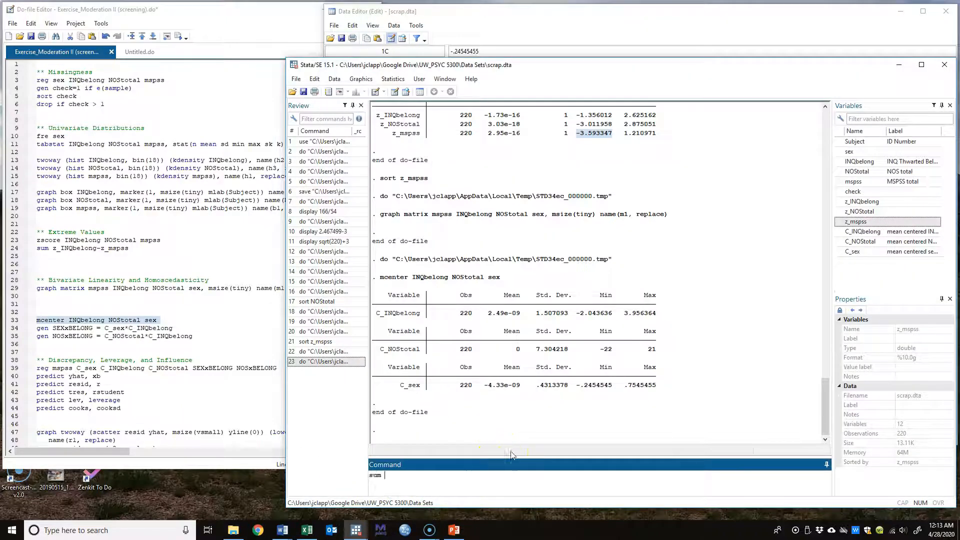
pyautogui.doubleClick(885, 232)
pyautogui.click(885, 243)
pyautogui.doubleClick(886, 242)
pyautogui.doubleClick(885, 251)
pyautogui.click(518, 477)
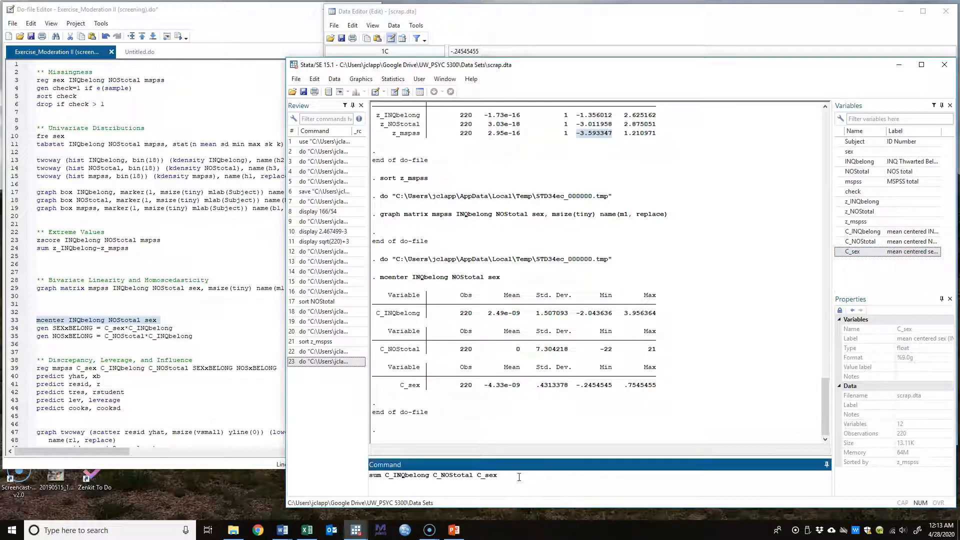
pyautogui.press('Return')
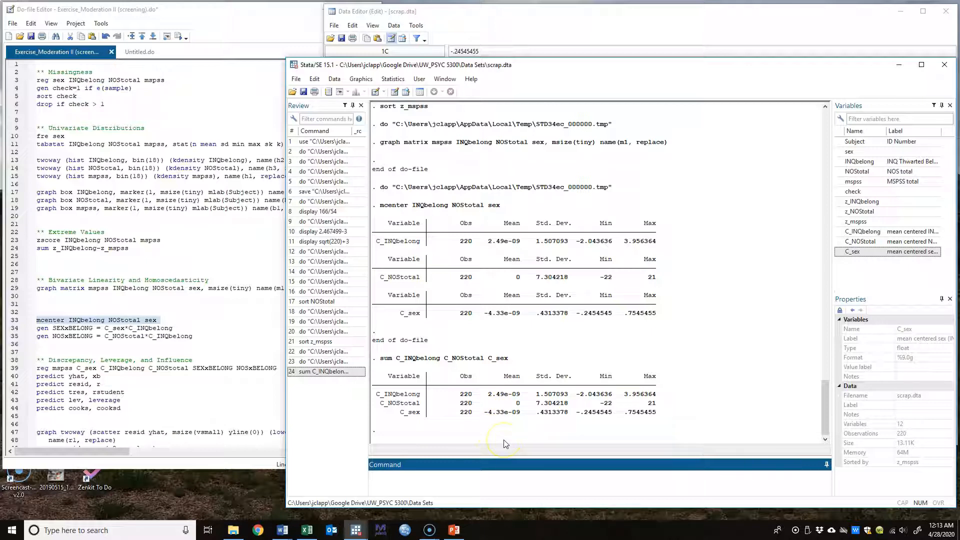
# Run the two gen lines to create SEXxBELONG as C_sex*C_INQbelong and NOSxBELONG as C_NOStotal*C_INQbelong.
pyautogui.click(248, 23)
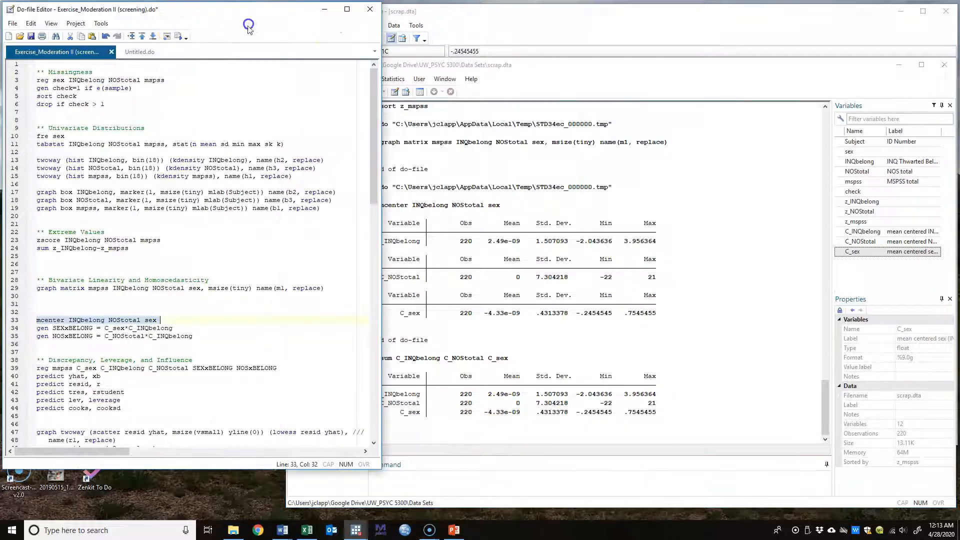
pyautogui.click(15, 329)
pyautogui.moveTo(15, 334); pyautogui.dragTo(16, 338)
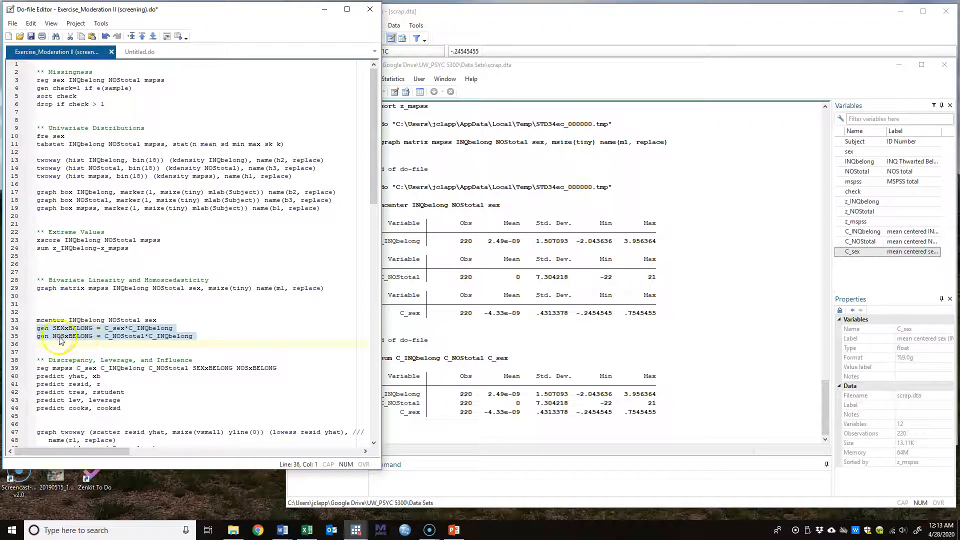
pyautogui.click(454, 530)
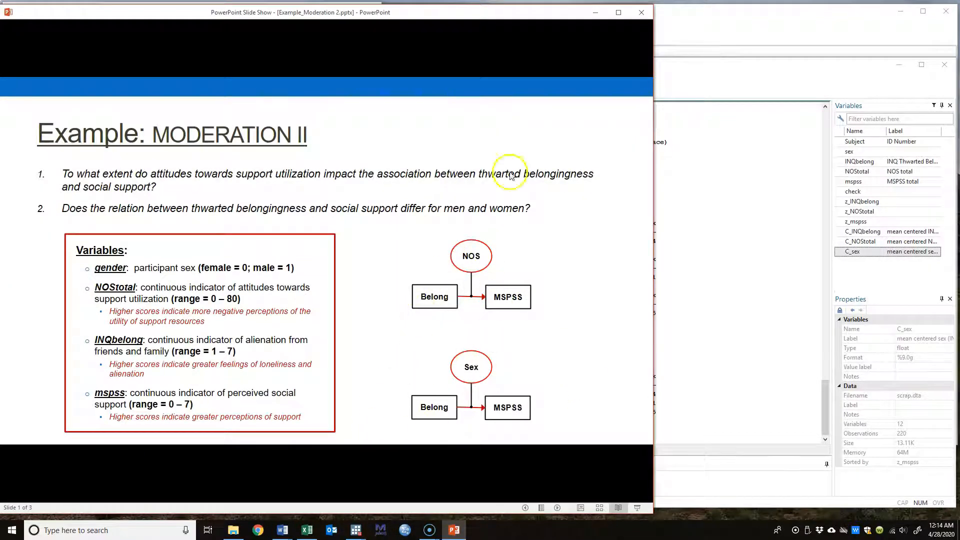
pyautogui.click(589, 13)
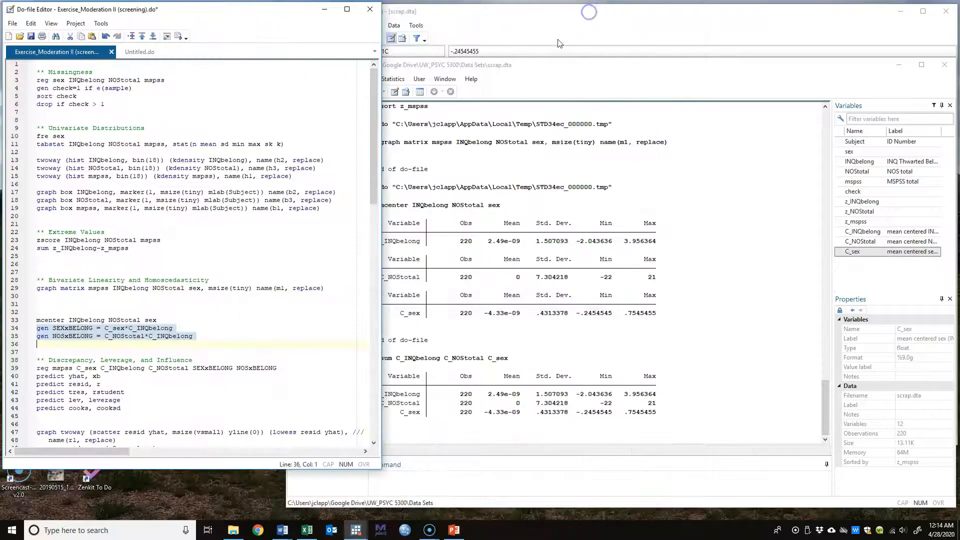
pyautogui.click(183, 40)
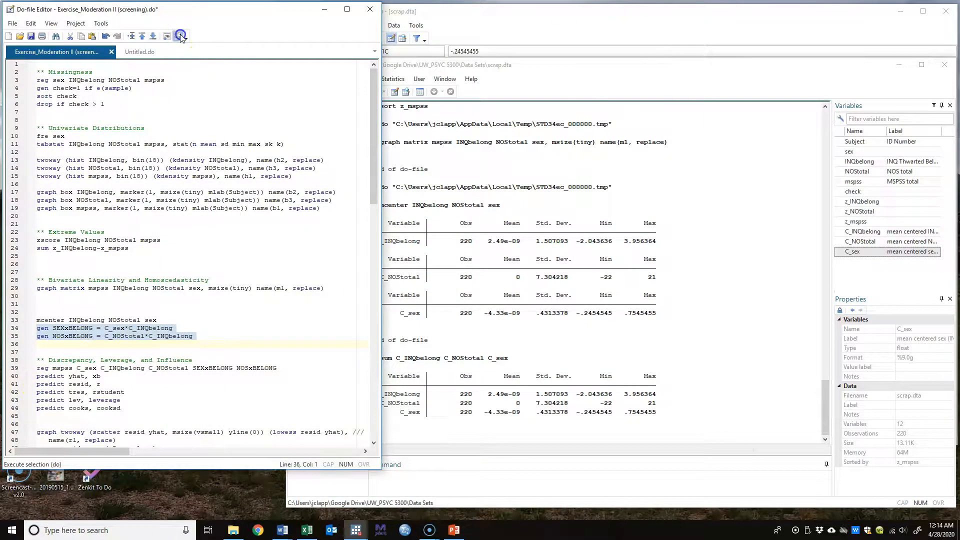
# Check the SEXxBELONG and NOSxBELONG interaction columns in the Data Editor.
pyautogui.click(565, 21)
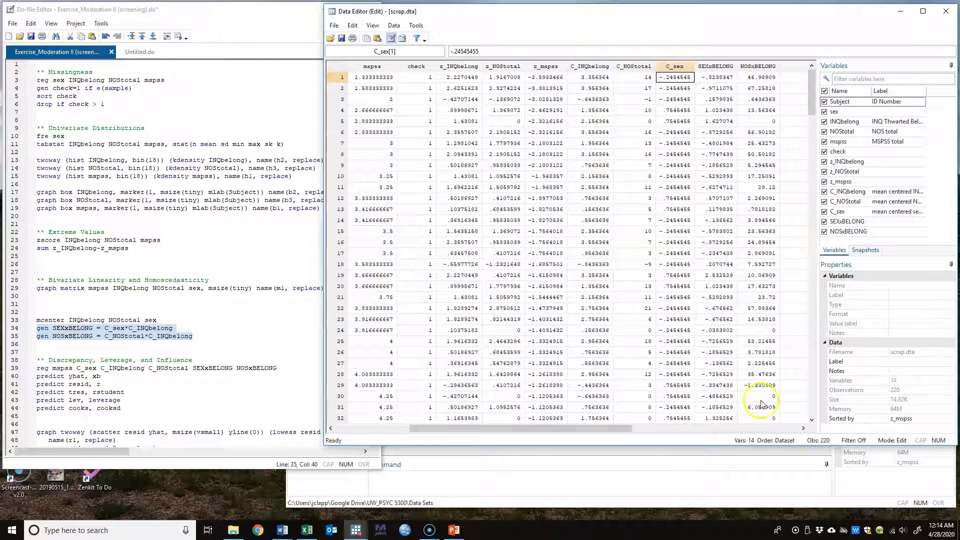
pyautogui.click(803, 428)
pyautogui.click(802, 428)
pyautogui.click(627, 66)
pyautogui.click(667, 66)
pyautogui.click(628, 66)
pyautogui.click(666, 67)
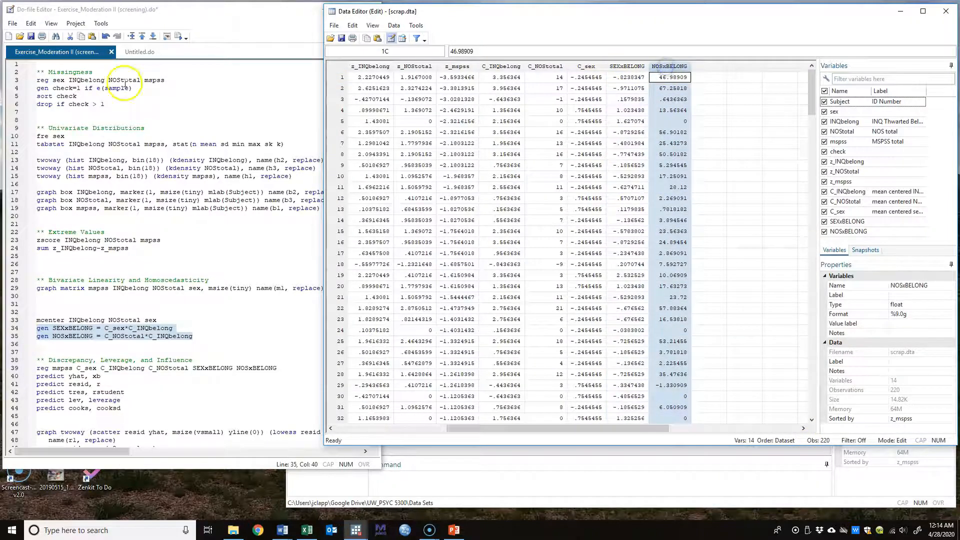
# Run the regression of mspss on C_sex, C_INQbelong, C_NOStotal, SEXxBELONG and NOSxBELONG, plus the predict lines for yhat, resid, tres, lev and cooks.
pyautogui.click(250, 26)
pyautogui.scroll(-6, 240, 369)
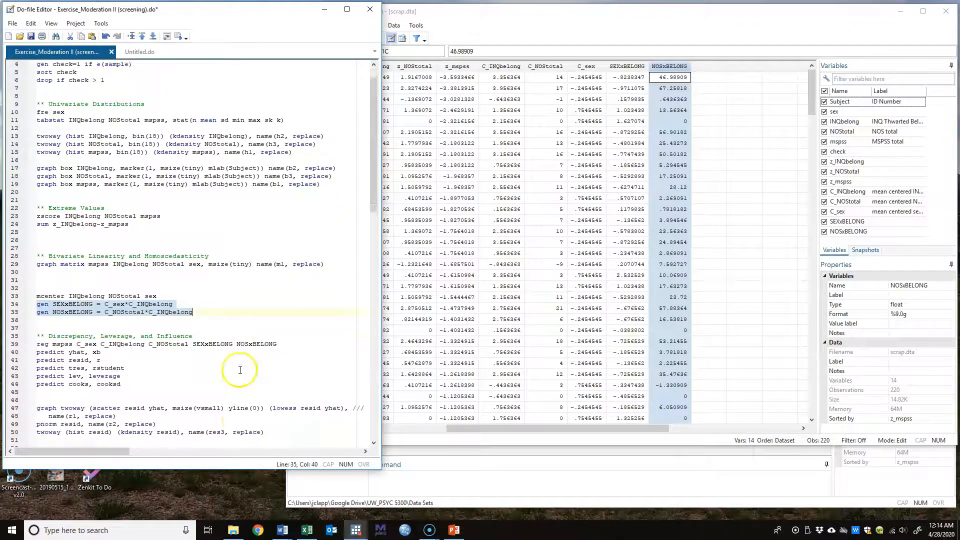
pyautogui.scroll(-2, 240, 371)
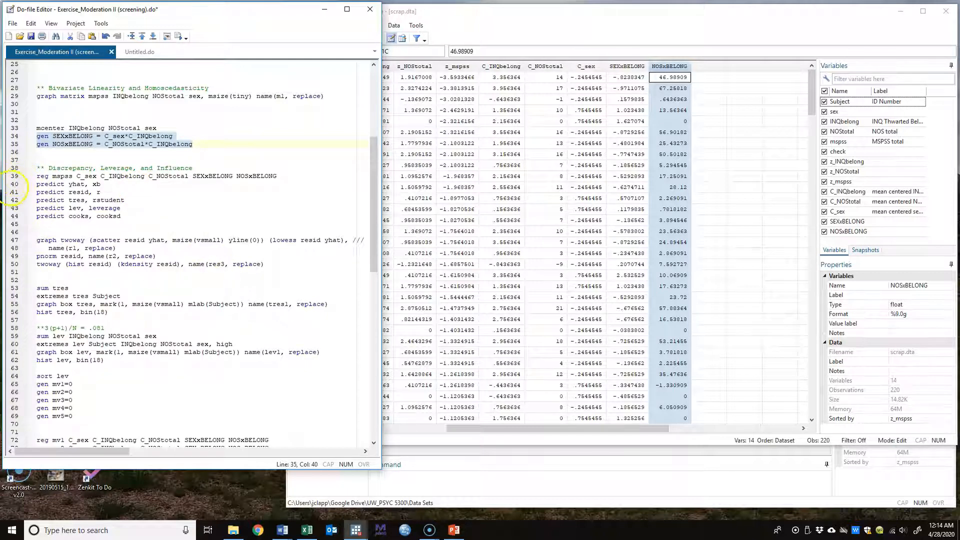
pyautogui.click(12, 177)
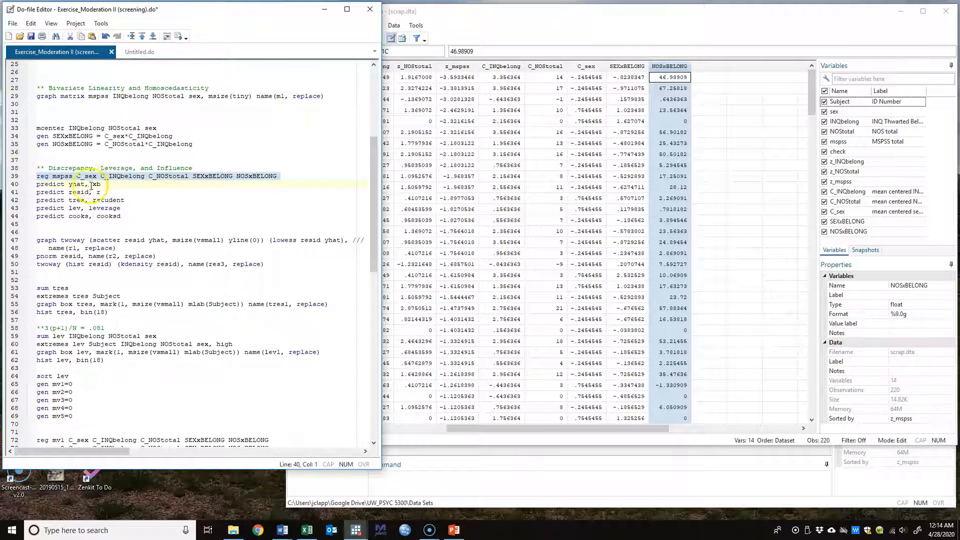
pyautogui.click(48, 185)
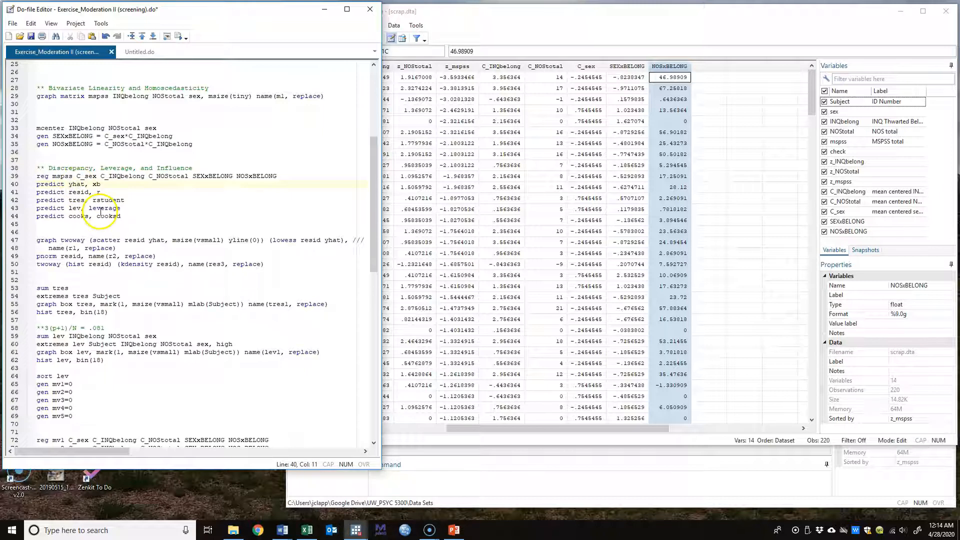
pyautogui.doubleClick(78, 192)
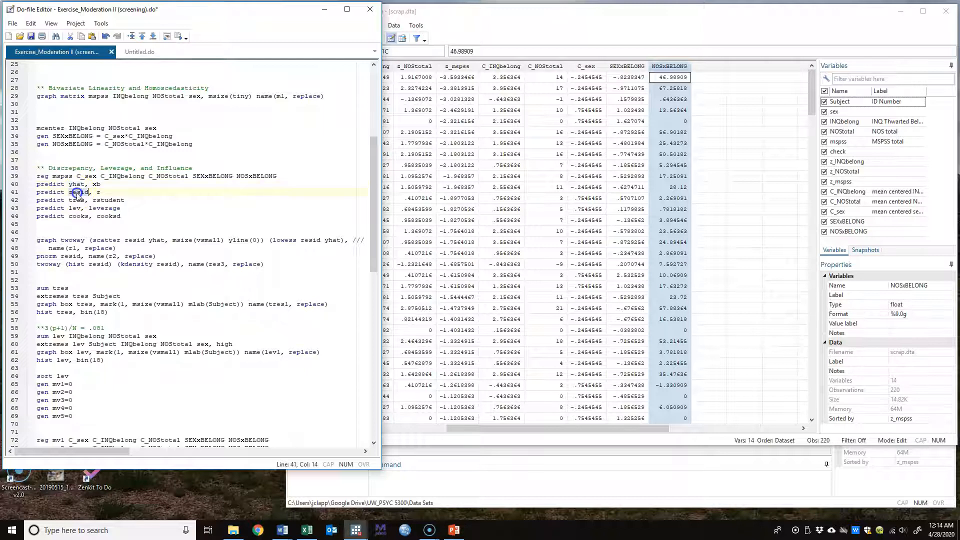
pyautogui.doubleClick(74, 200)
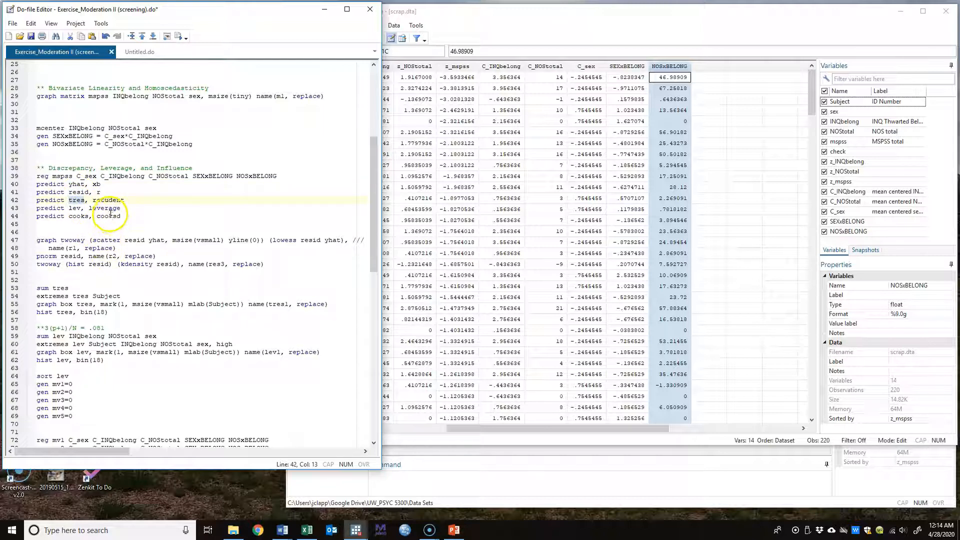
pyautogui.doubleClick(76, 208)
pyautogui.doubleClick(77, 216)
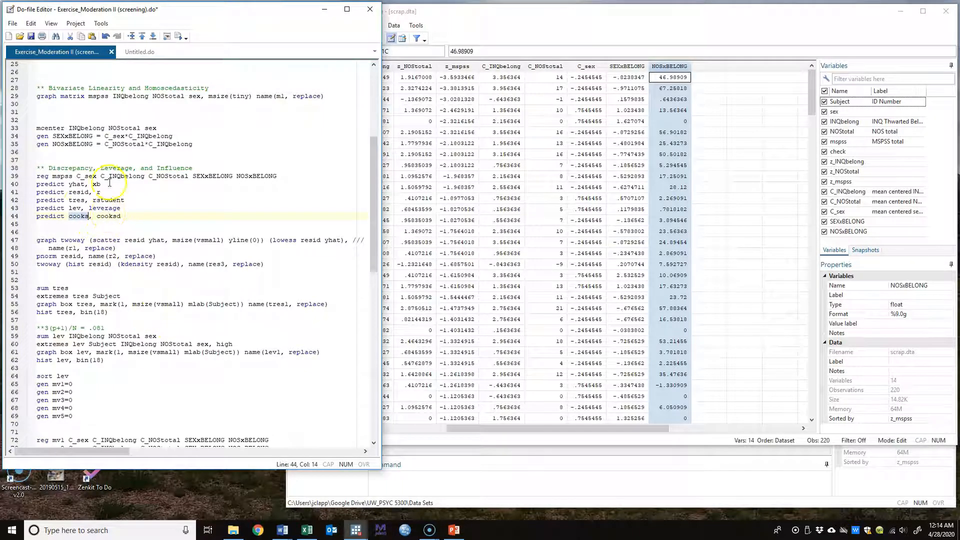
pyautogui.moveTo(12, 180); pyautogui.dragTo(33, 218)
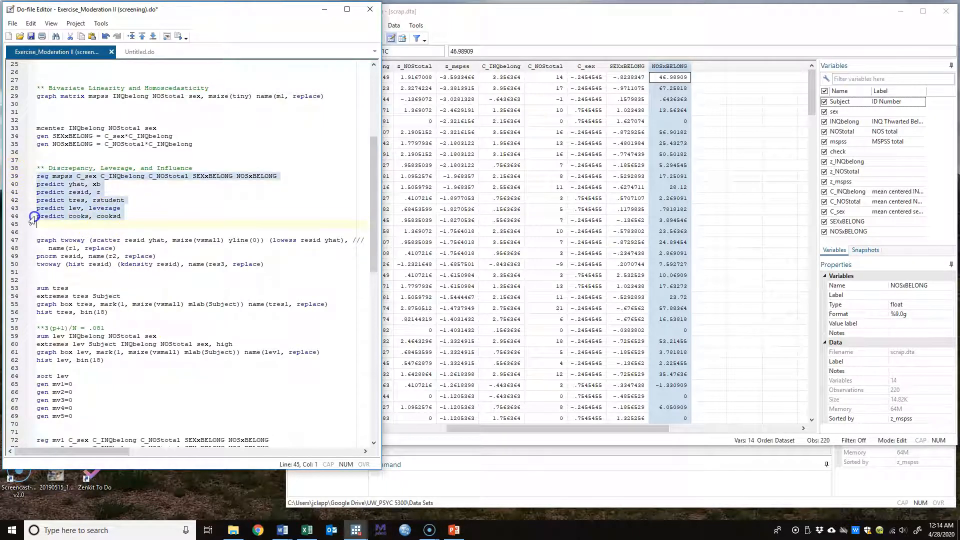
pyautogui.click(179, 36)
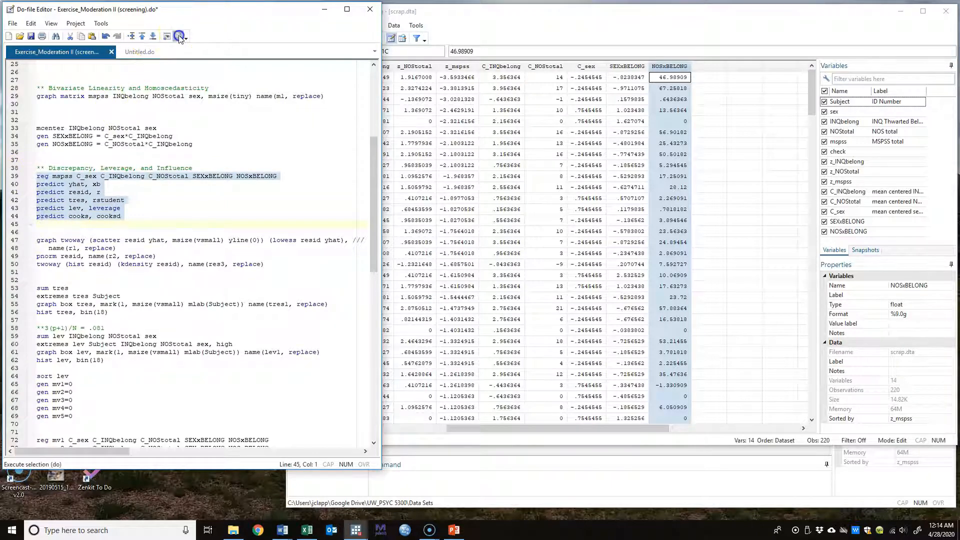
# Check the yhat, resid, tres, lev and cooks columns in the Data Editor and the regression output in the main Stata window.
pyautogui.moveTo(575, 428); pyautogui.dragTo(628, 439)
pyautogui.click(580, 66)
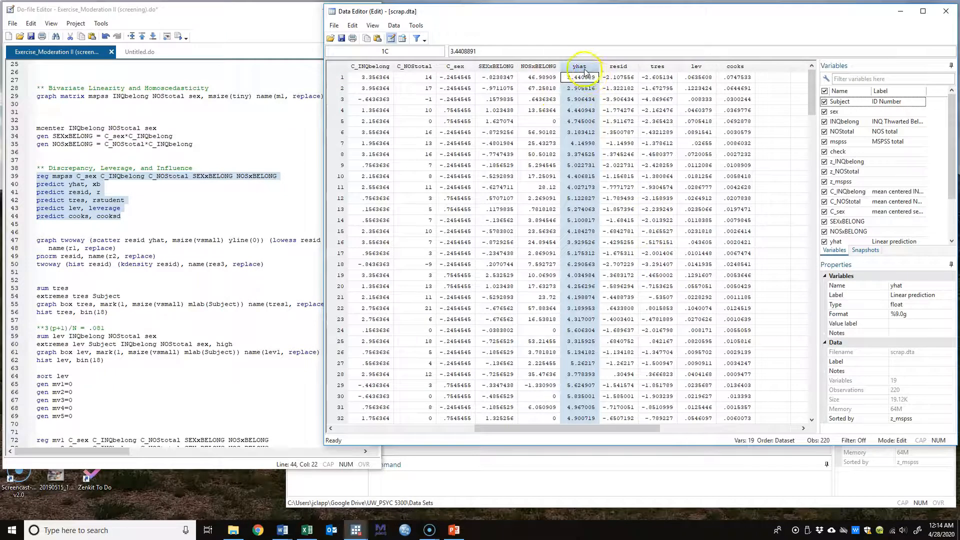
pyautogui.click(618, 66)
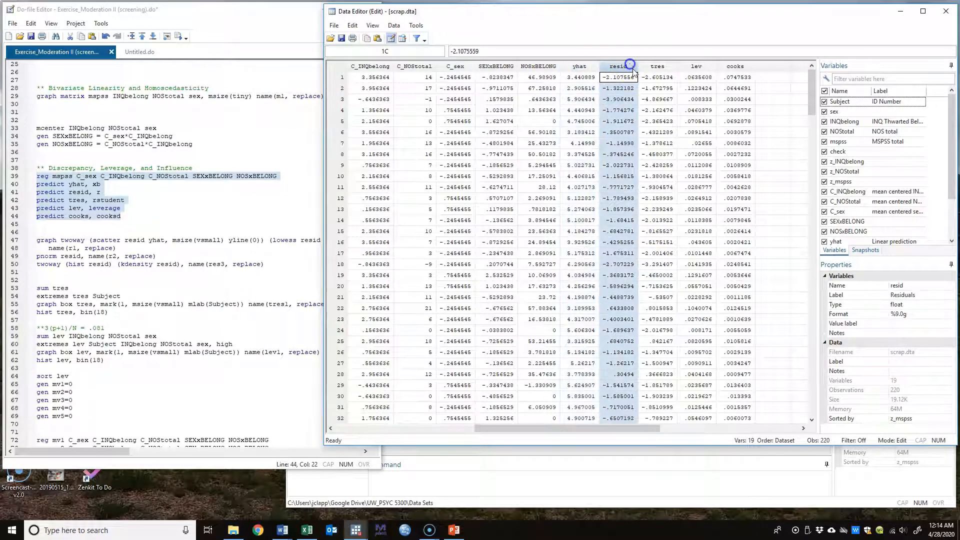
pyautogui.click(659, 66)
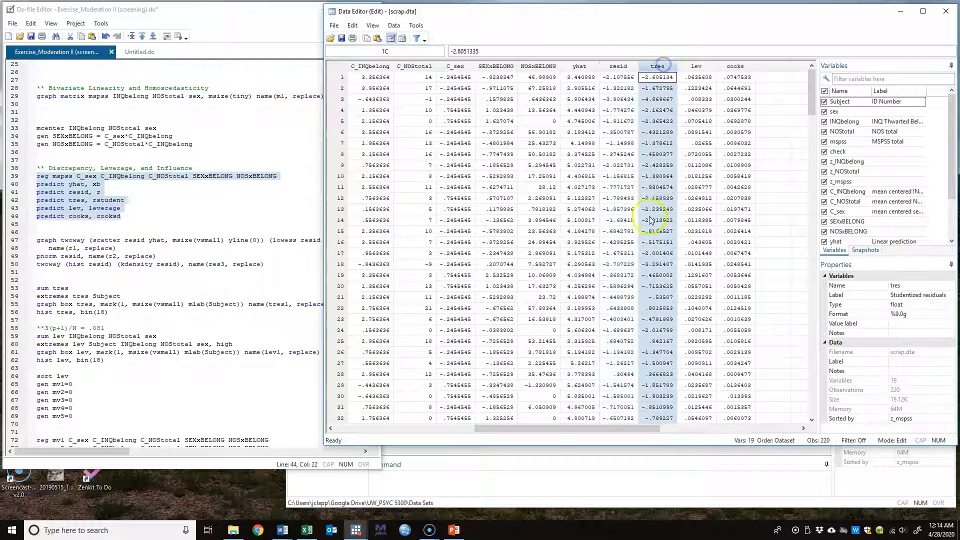
pyautogui.click(700, 66)
pyautogui.click(735, 66)
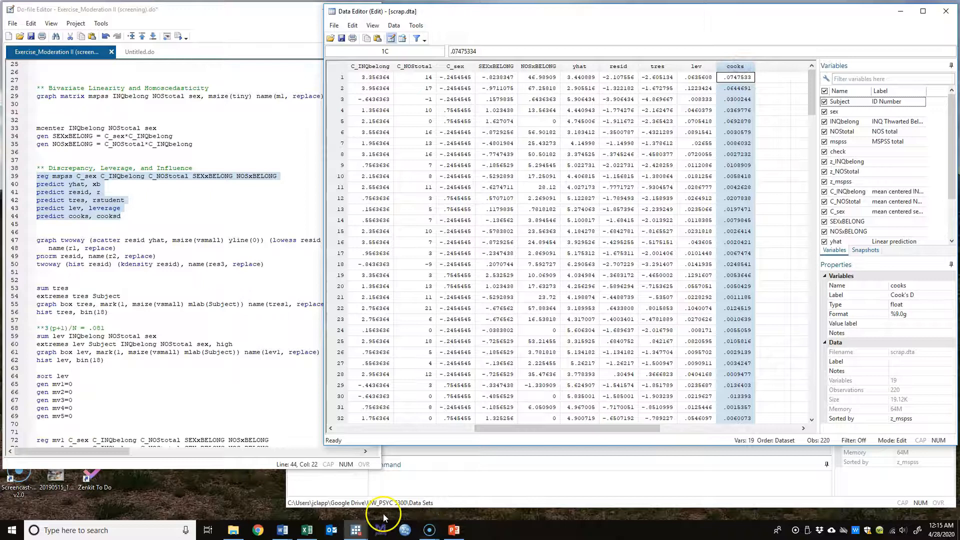
pyautogui.click(359, 500)
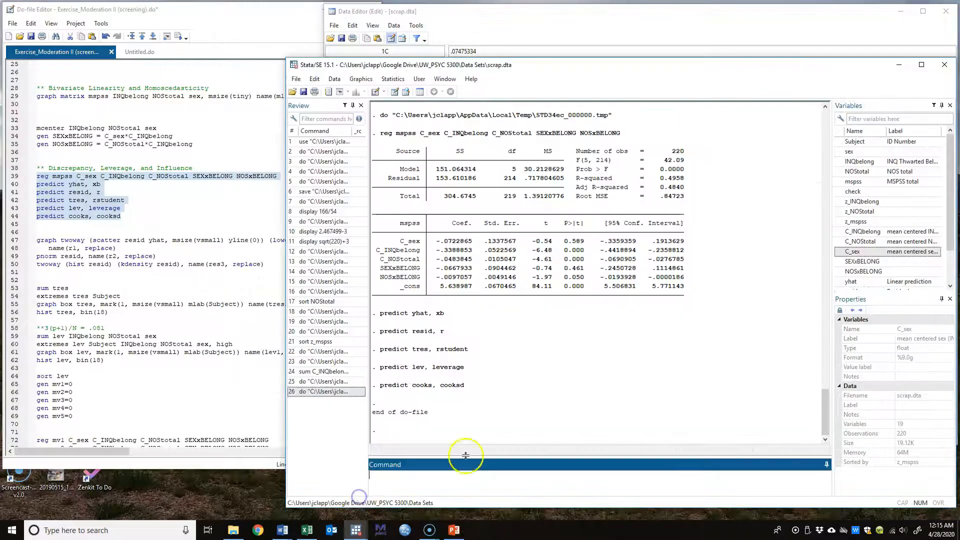
# Run the two-line graph twoway command plotting resid against yhat with a zero line and lowess curve, named r1.
pyautogui.click(233, 40)
pyautogui.scroll(-2, 254, 260)
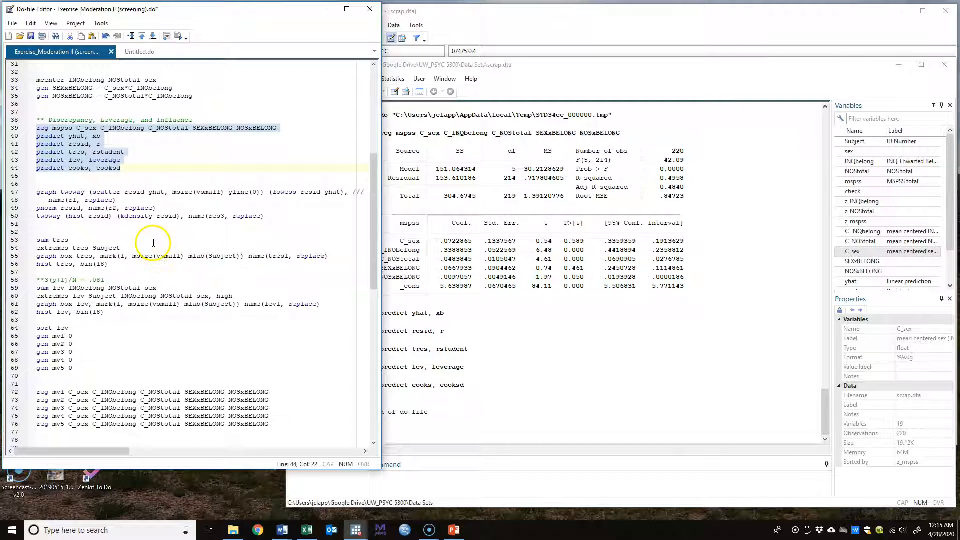
pyautogui.moveTo(14, 194); pyautogui.dragTo(14, 200)
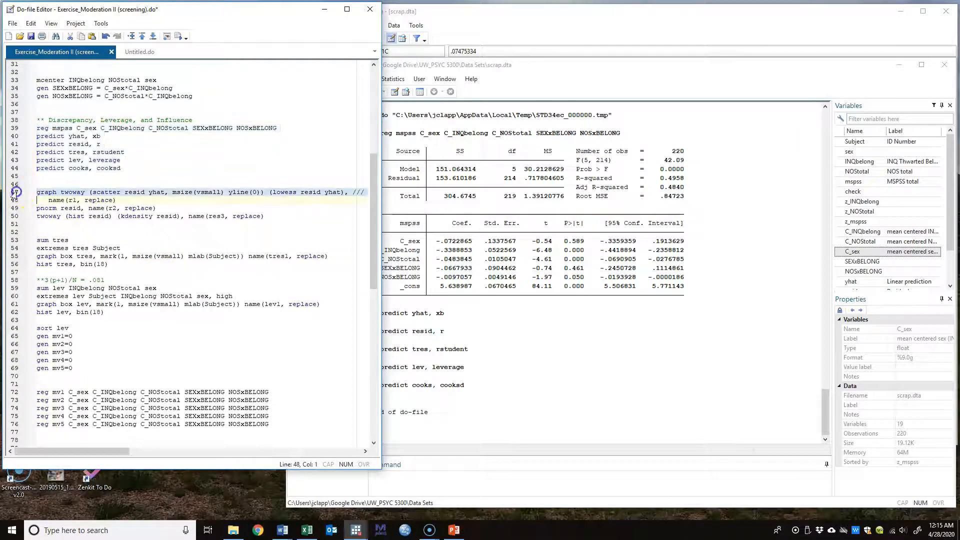
pyautogui.click(142, 199)
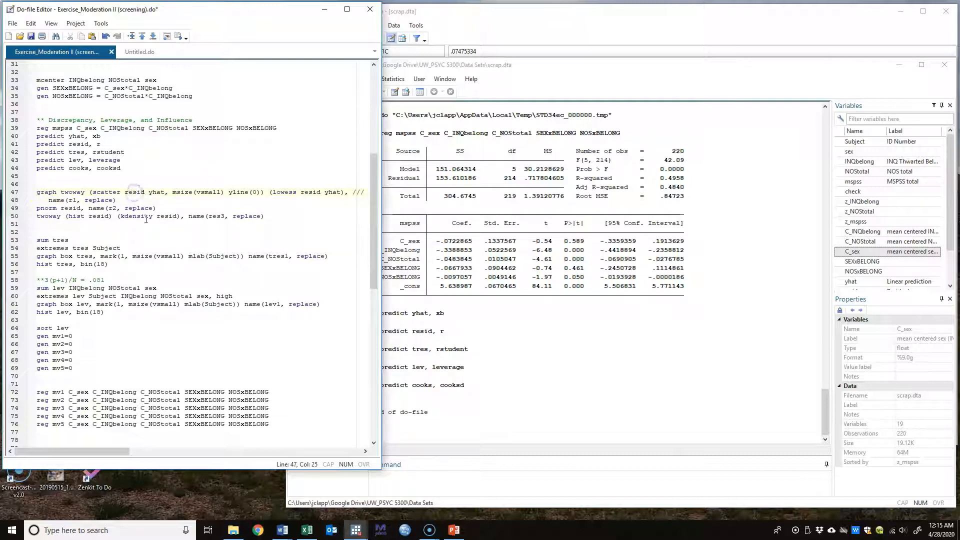
pyautogui.doubleClick(134, 192)
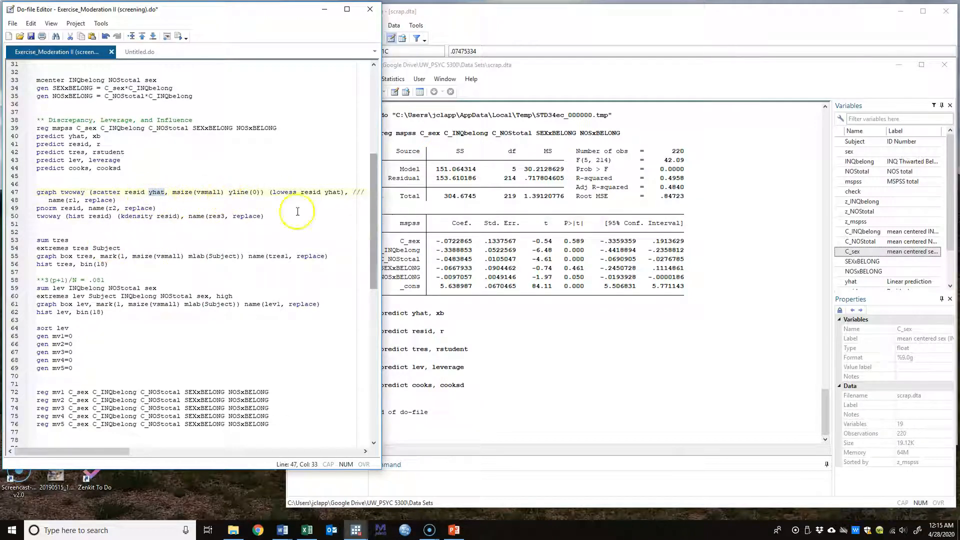
pyautogui.doubleClick(283, 192)
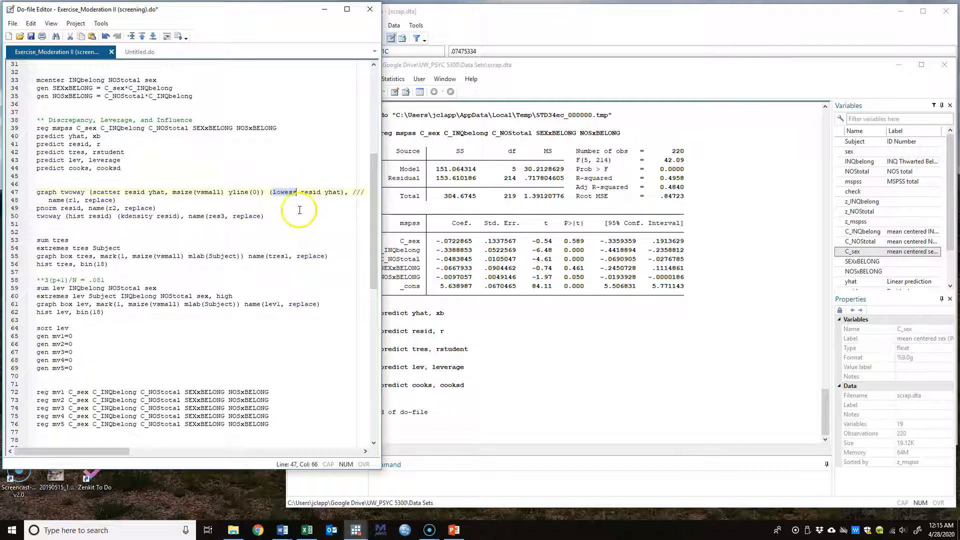
pyautogui.click(14, 191)
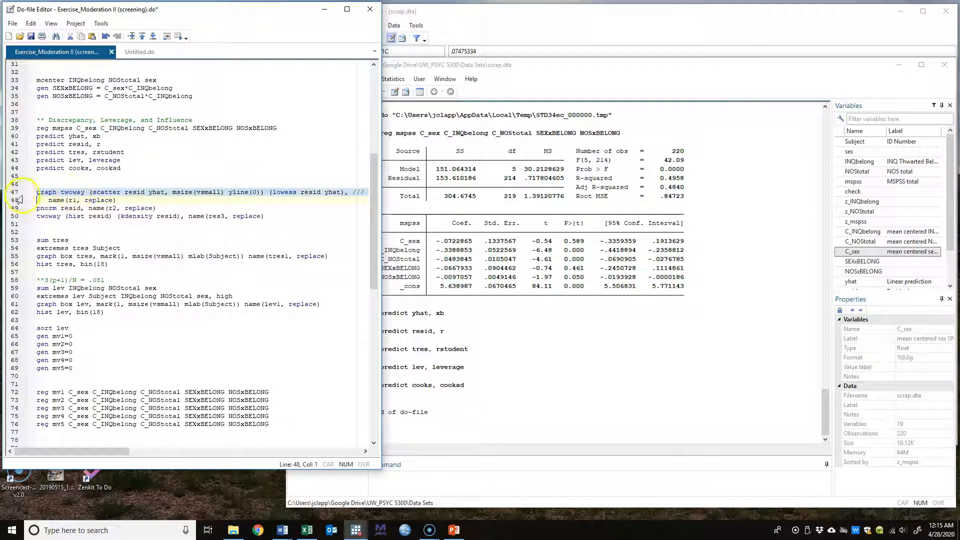
pyautogui.press('Home')
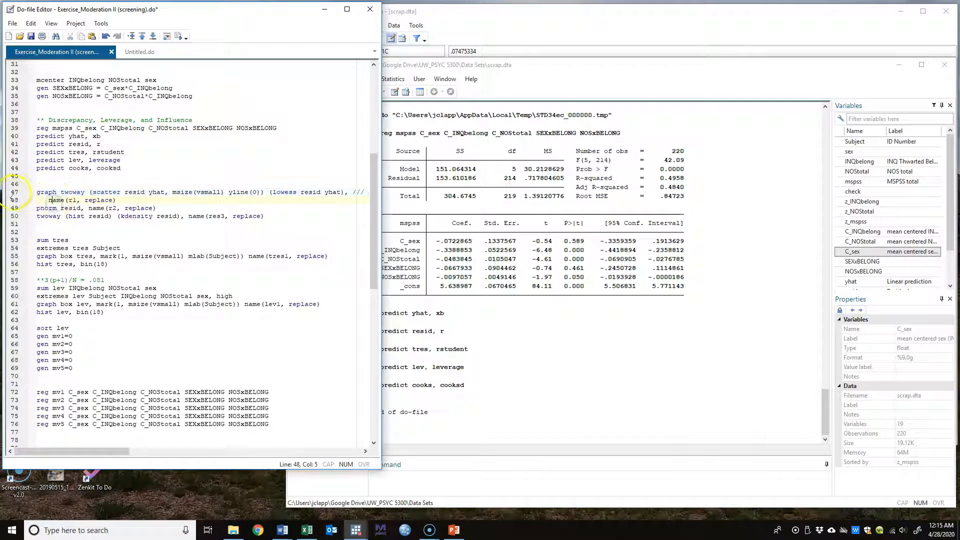
pyautogui.moveTo(14, 194); pyautogui.dragTo(17, 200)
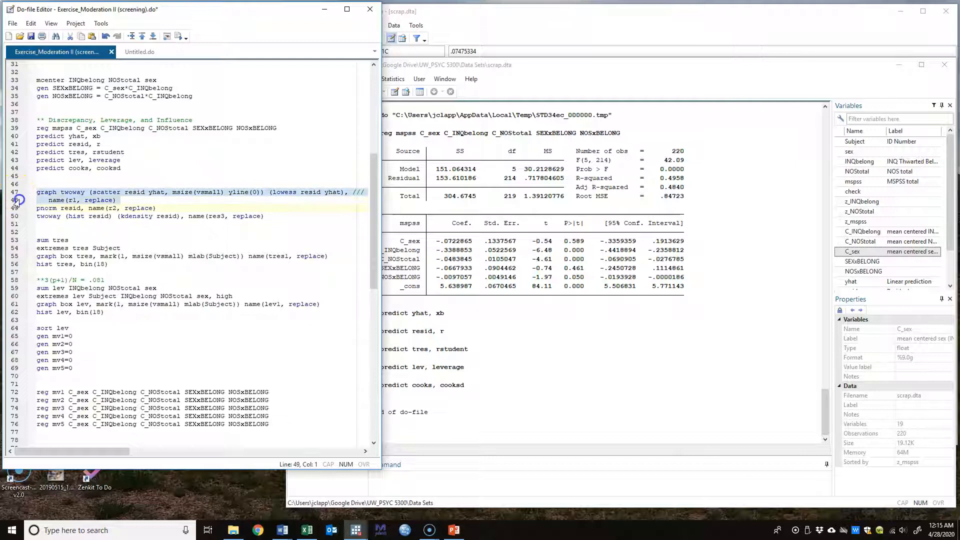
pyautogui.click(179, 37)
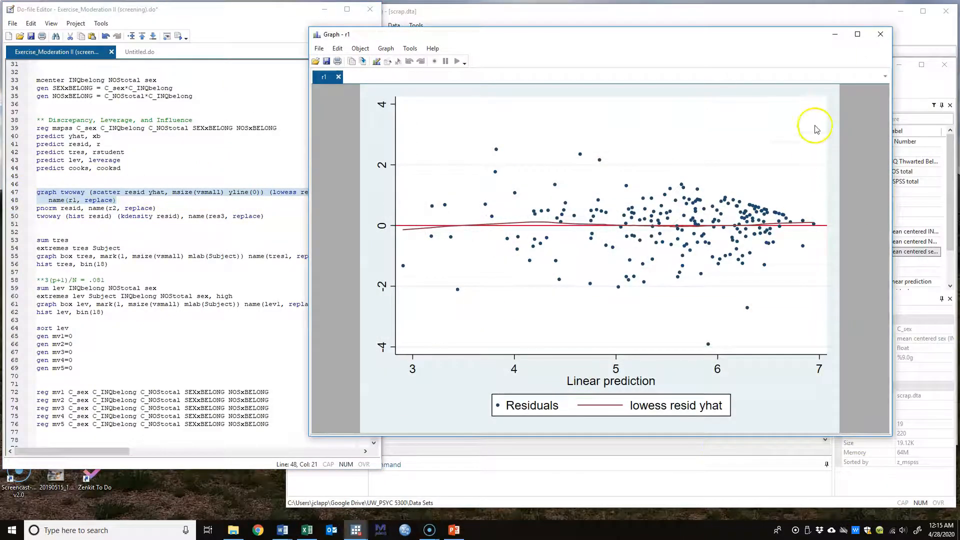
pyautogui.moveTo(789, 39); pyautogui.dragTo(686, 42)
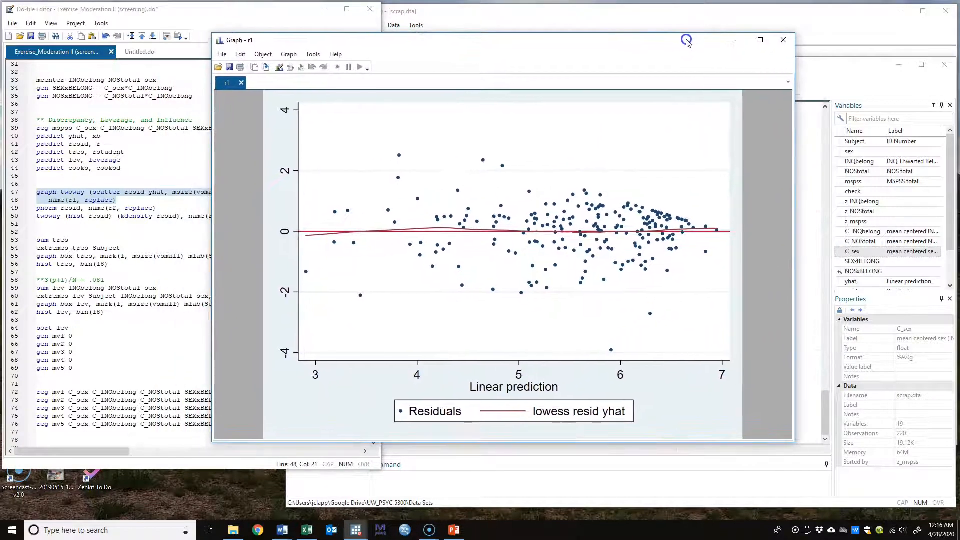
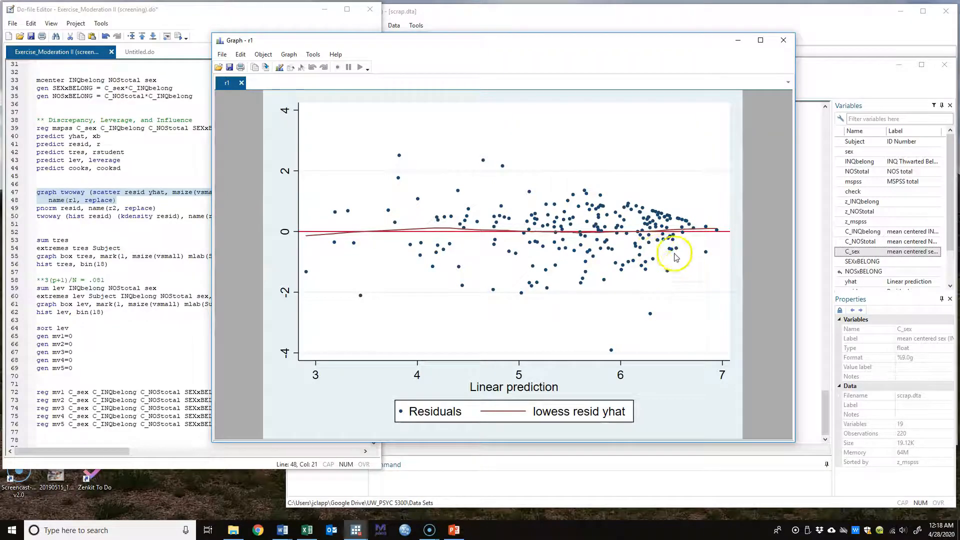
# Run the pnorm line to draw the normal probability plot of resid, named r2.
pyautogui.click(253, 23)
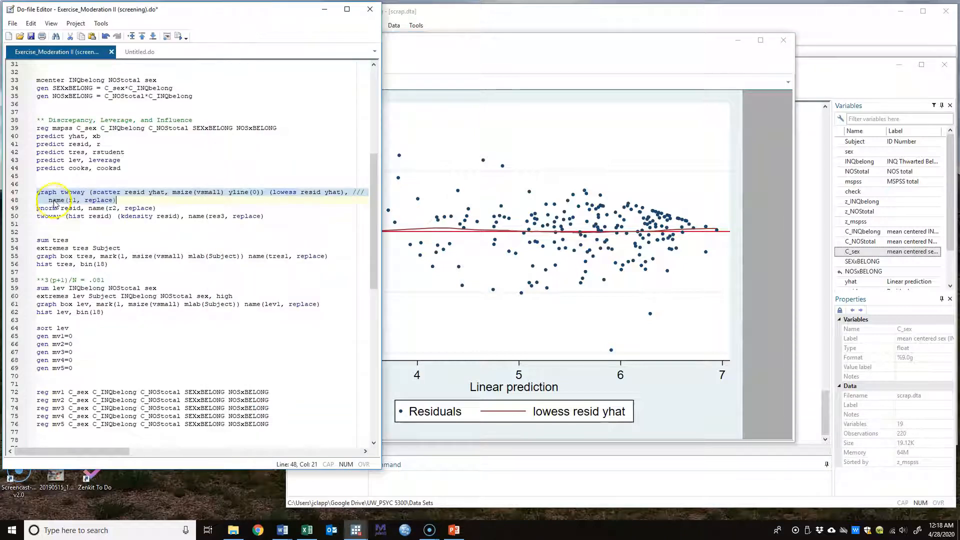
pyautogui.click(11, 209)
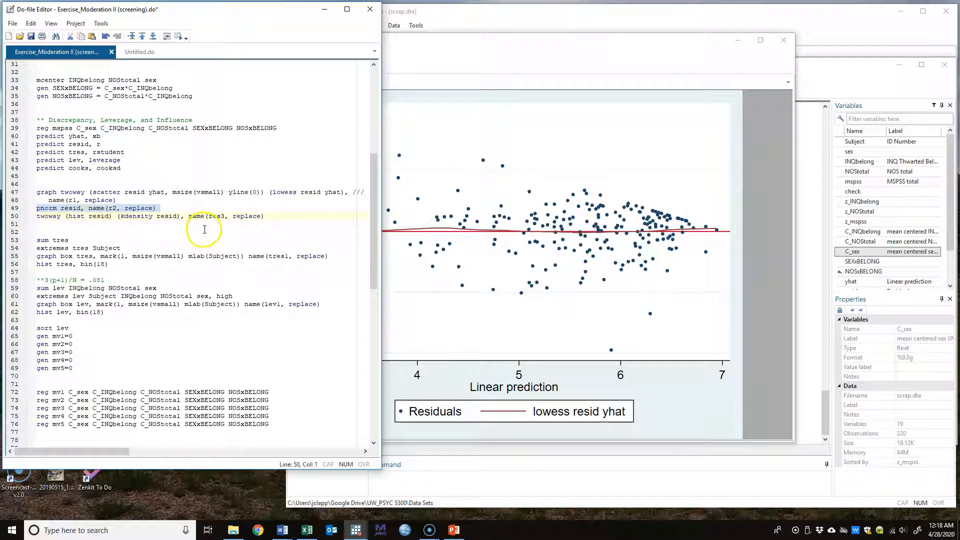
pyautogui.click(178, 36)
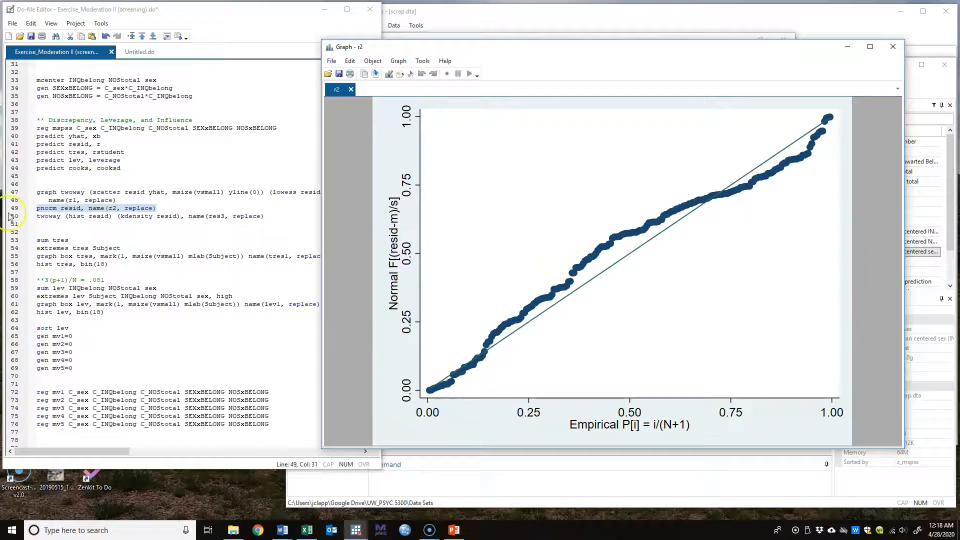
# Run the twoway line overlaying a histogram and kernel density of resid, named res3.
pyautogui.click(225, 35)
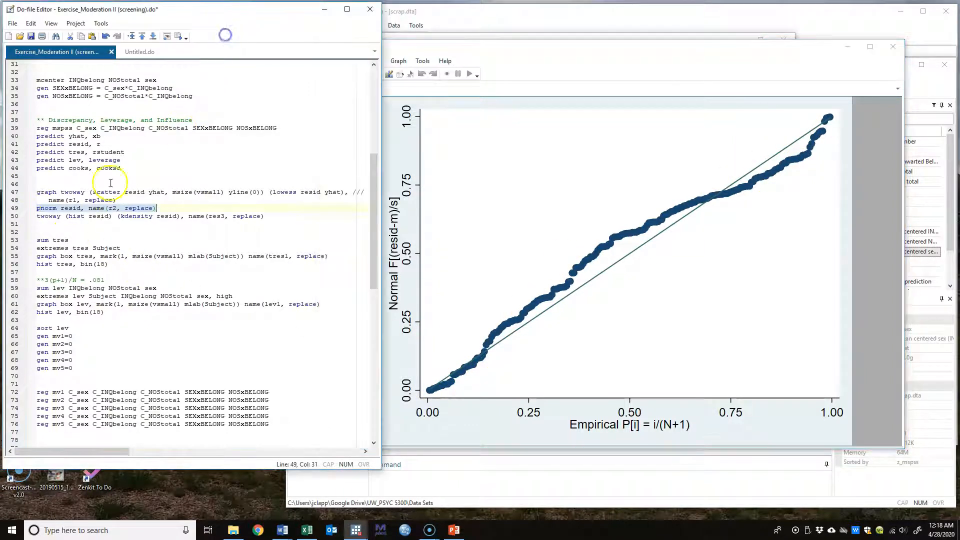
pyautogui.click(15, 216)
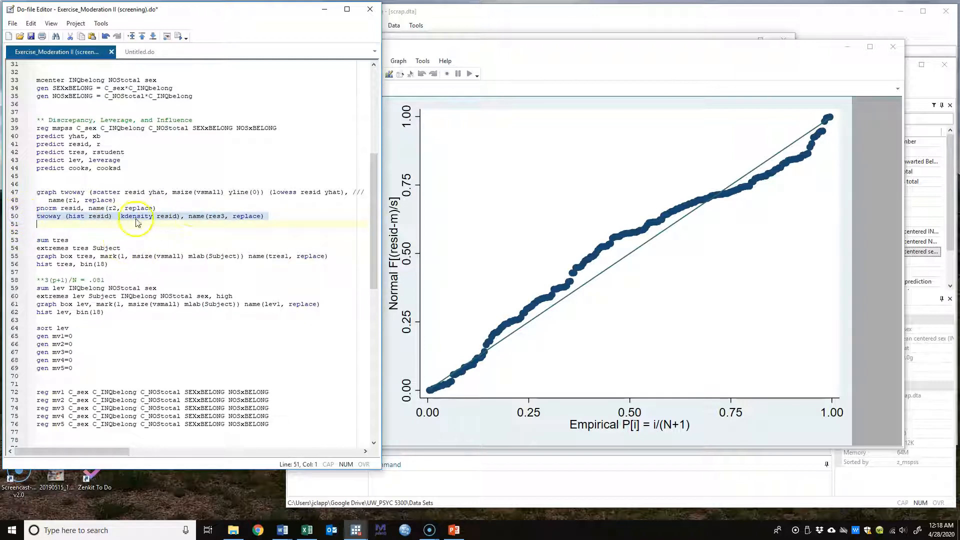
pyautogui.click(179, 36)
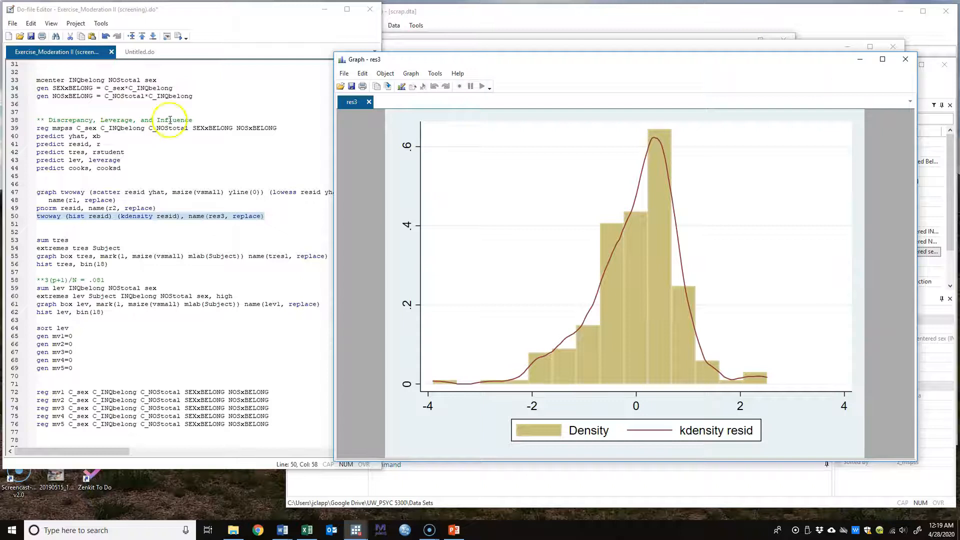
# Review the predictors C_sex, C_INQbelong, C_NOStotal, SEXxBELONG and NOSxBELONG in the do-file's mspss regression line.
pyautogui.click(236, 40)
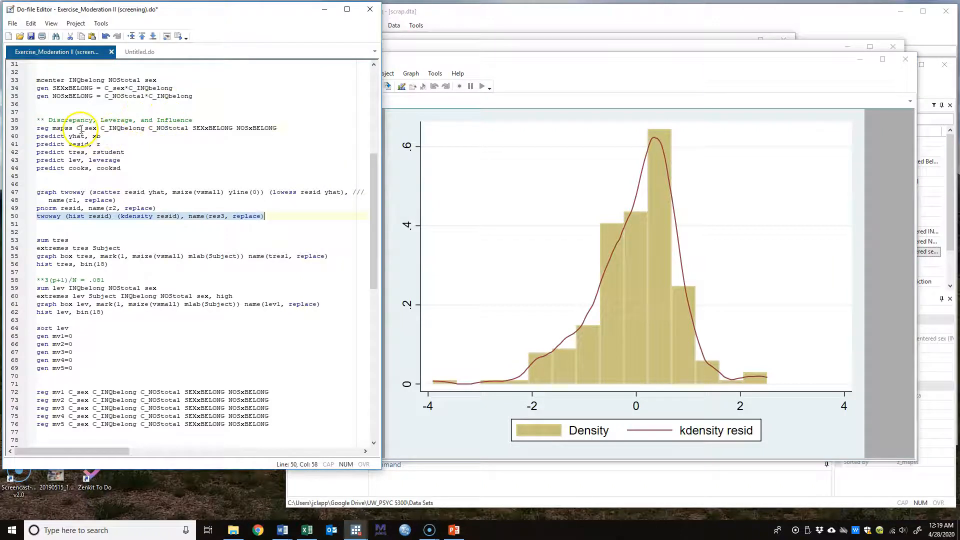
pyautogui.click(82, 129)
pyautogui.click(113, 129)
pyautogui.click(154, 129)
pyautogui.click(209, 129)
pyautogui.click(244, 129)
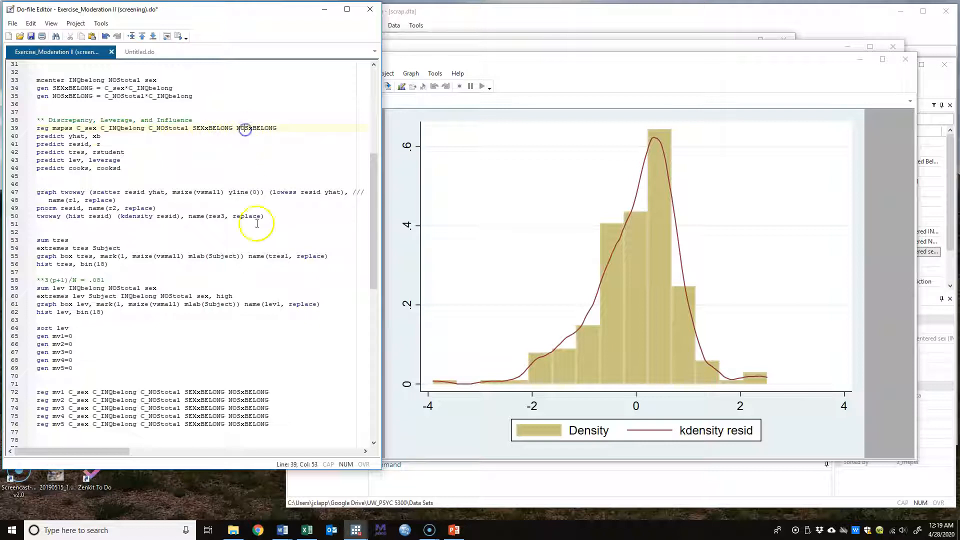
# Review and close the res3, r2 and r1 residual graphs.
pyautogui.click(790, 80)
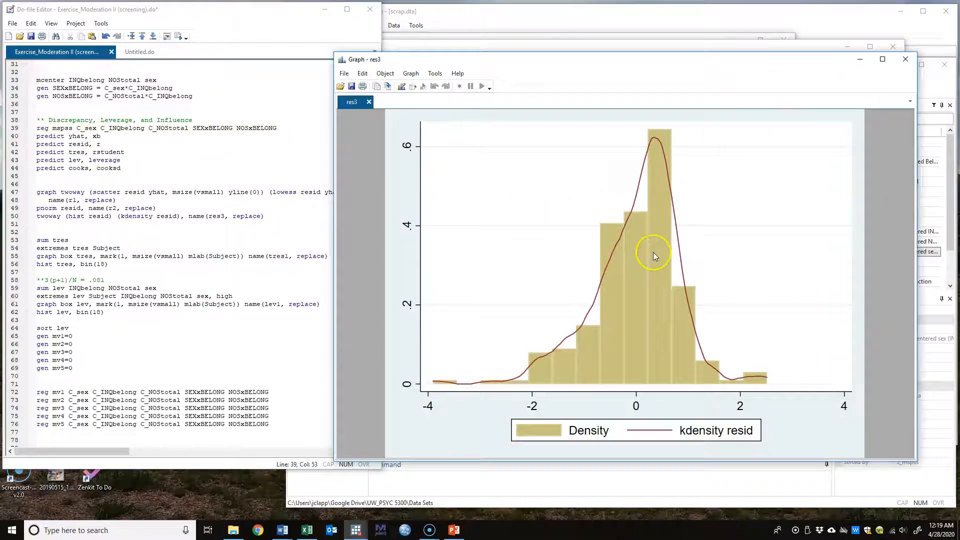
pyautogui.click(905, 59)
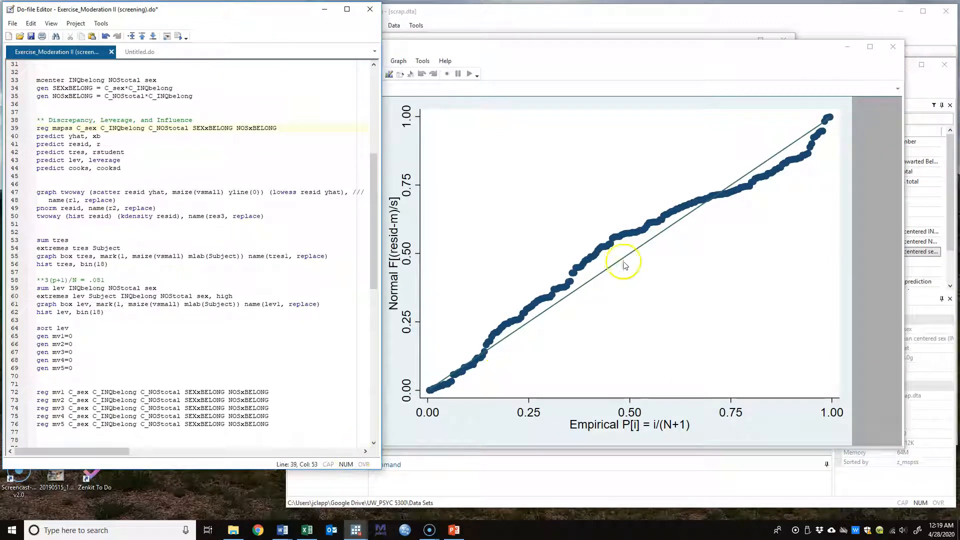
pyautogui.click(892, 49)
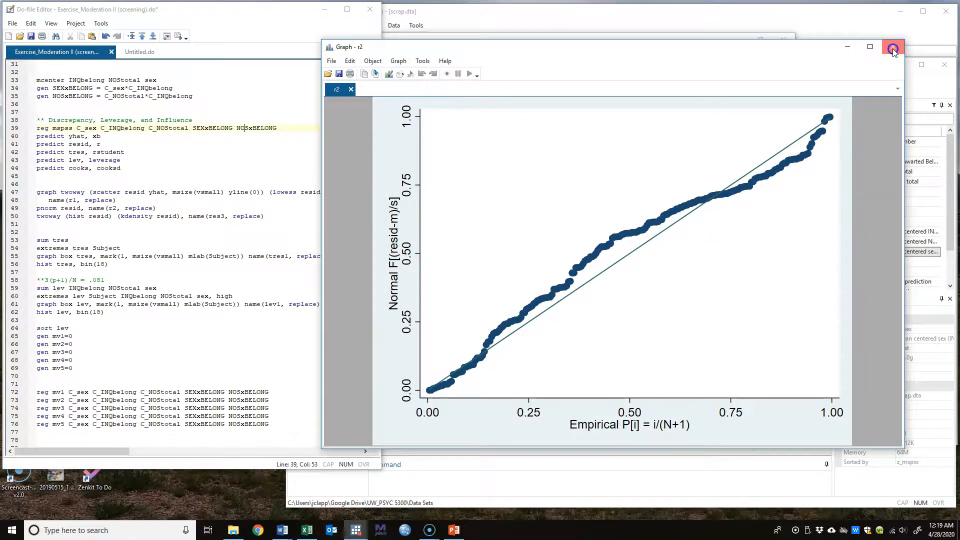
pyautogui.click(669, 62)
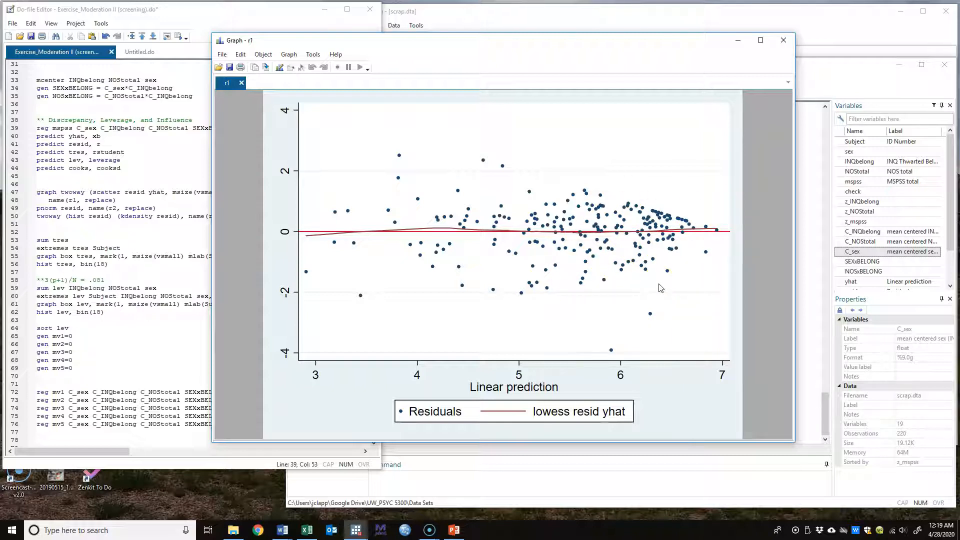
pyautogui.click(782, 44)
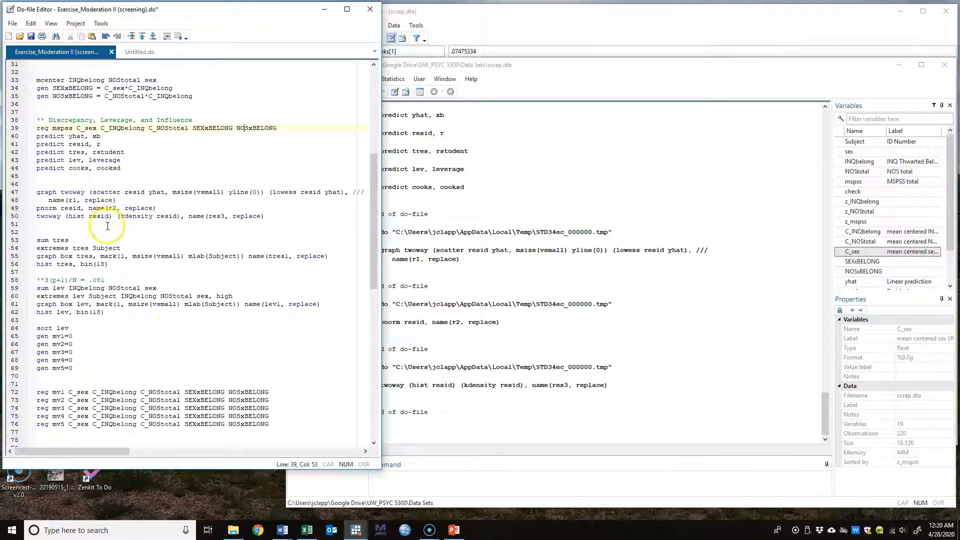
# Run the sum tres line and examine the studentized residual summary in the main Stata window.
pyautogui.click(68, 232)
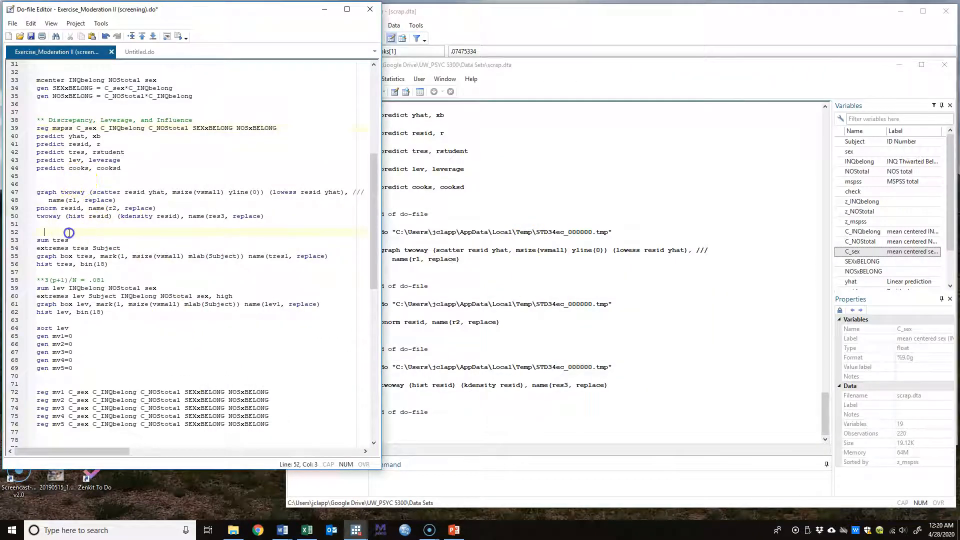
pyautogui.click(13, 242)
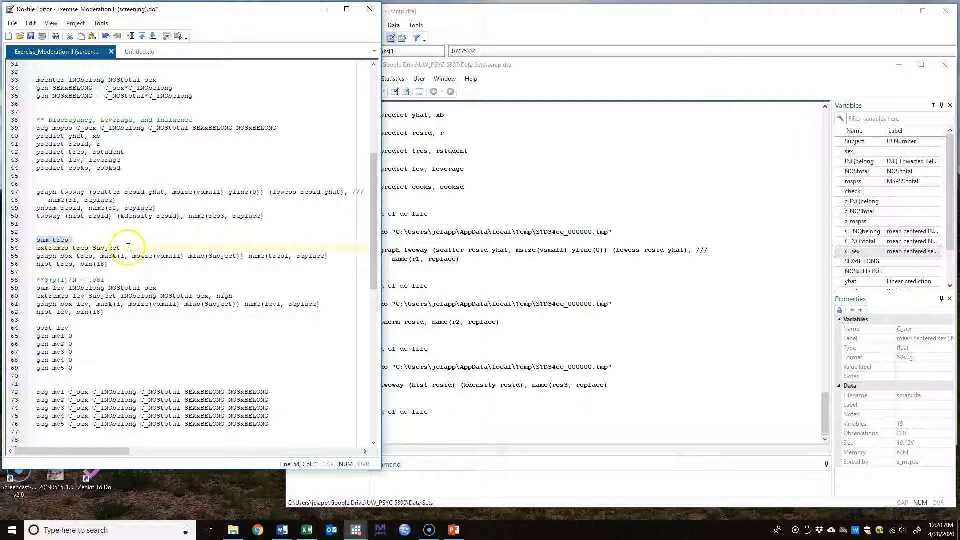
pyautogui.click(64, 242)
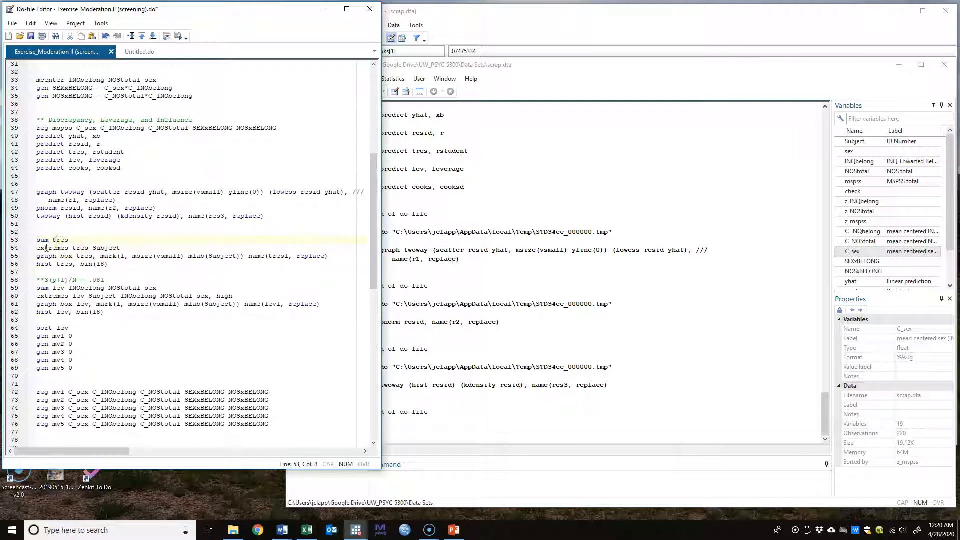
pyautogui.click(11, 243)
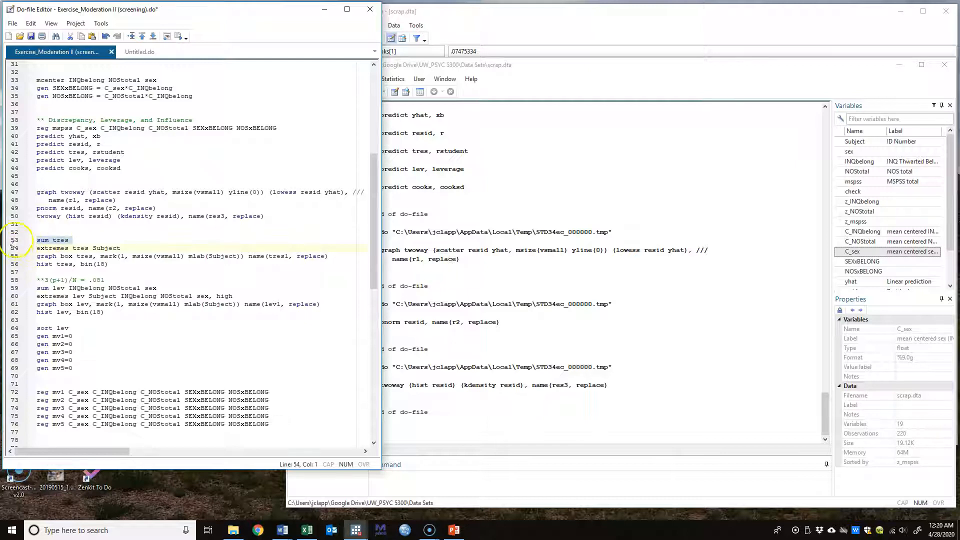
pyautogui.click(179, 36)
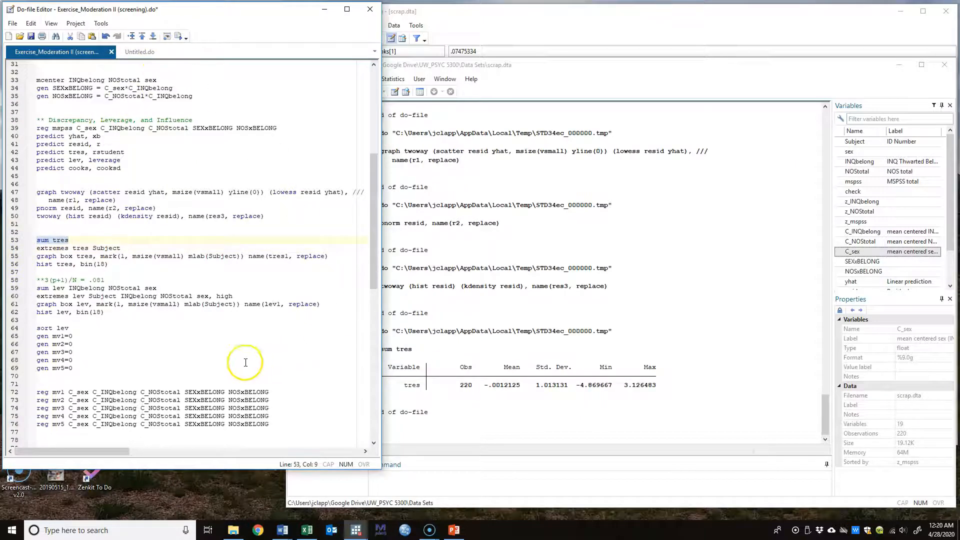
pyautogui.click(631, 77)
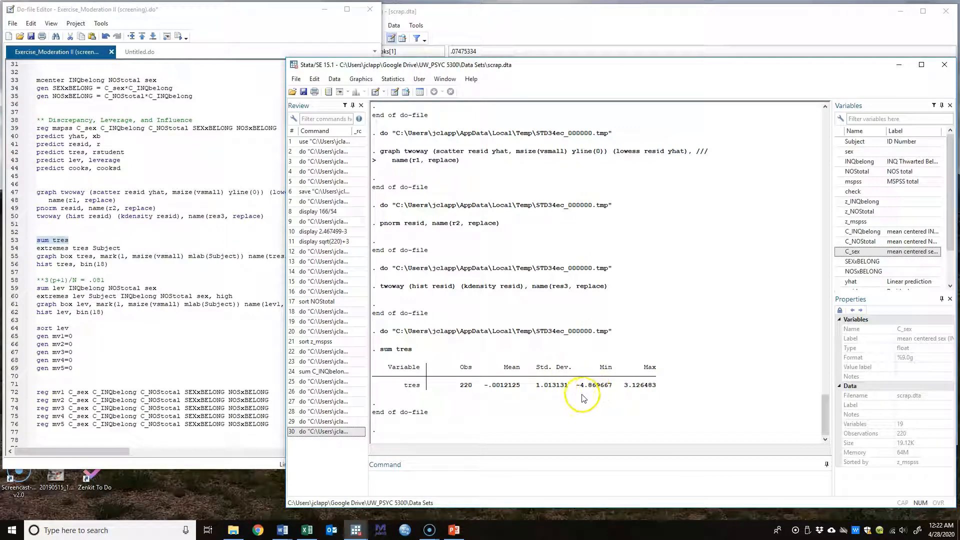
# Run the extremes tres Subject line of the do-file to list the most extreme studentized residuals by subject.
pyautogui.click(149, 239)
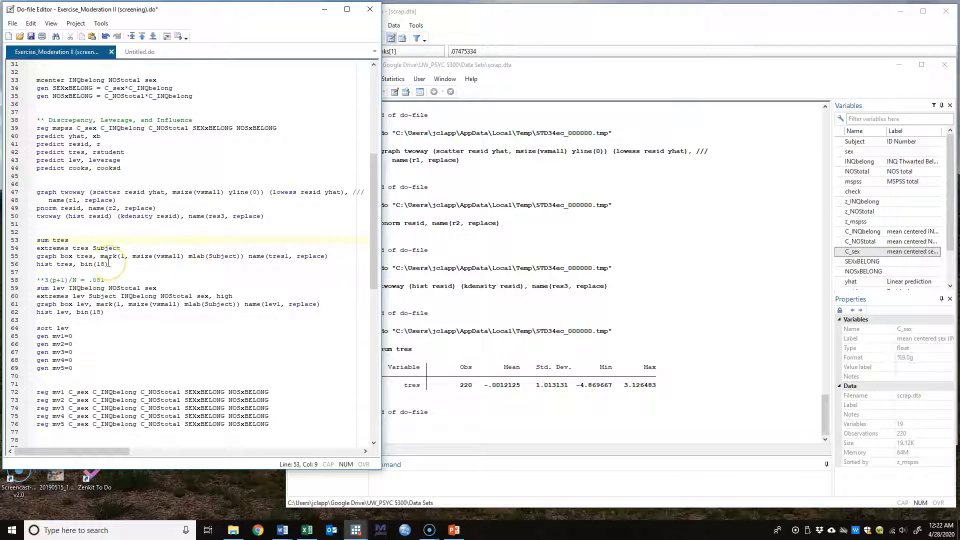
pyautogui.click(41, 248)
pyautogui.doubleClick(42, 248)
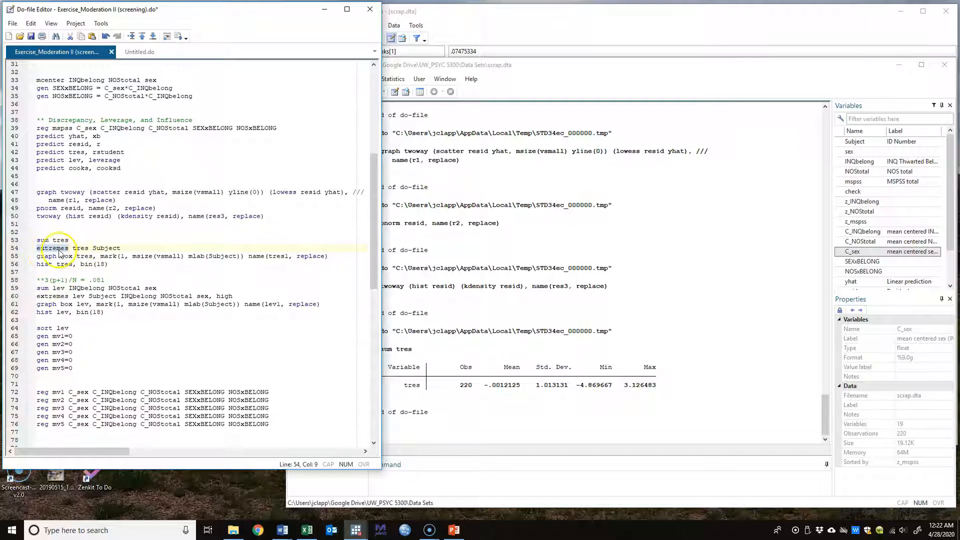
pyautogui.tripleClick(60, 249)
pyautogui.click(60, 249)
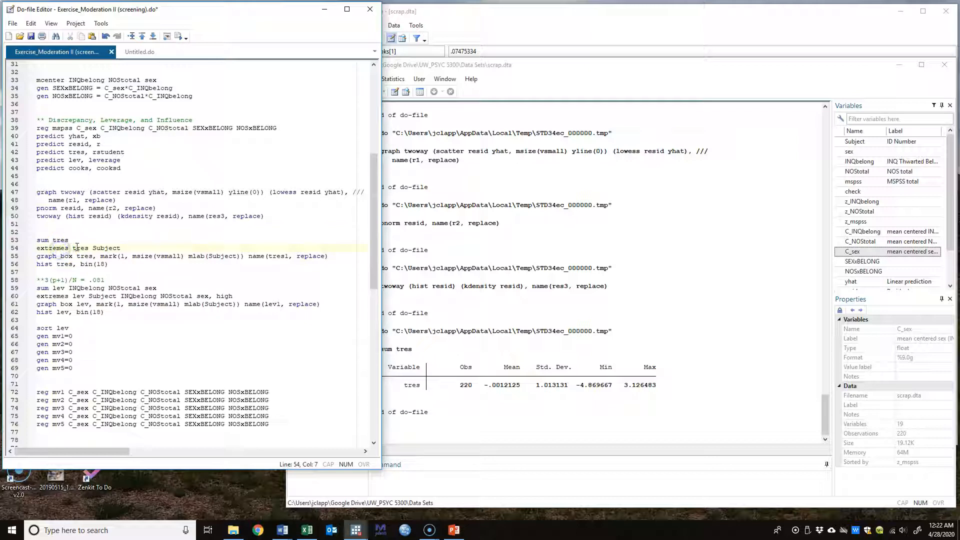
pyautogui.doubleClick(105, 248)
pyautogui.click(11, 250)
pyautogui.click(177, 36)
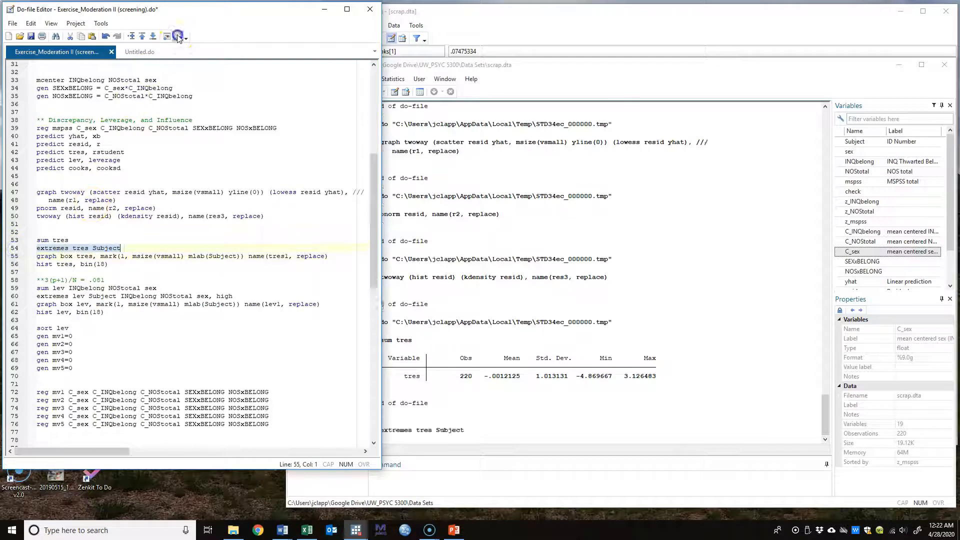
# Examine the two lowest tres values and their Subject entries in the extremes output of the main Stata window.
pyautogui.click(578, 342)
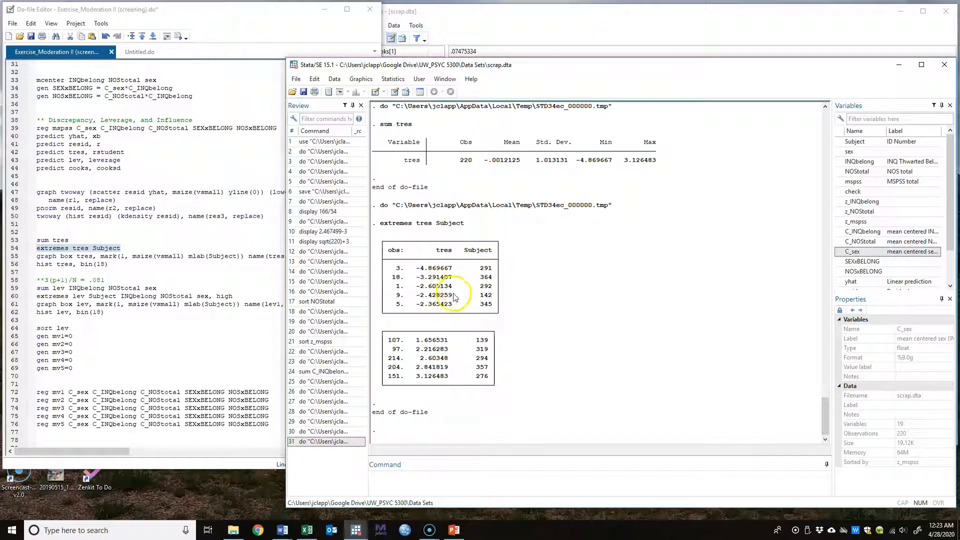
pyautogui.moveTo(417, 268); pyautogui.dragTo(489, 280)
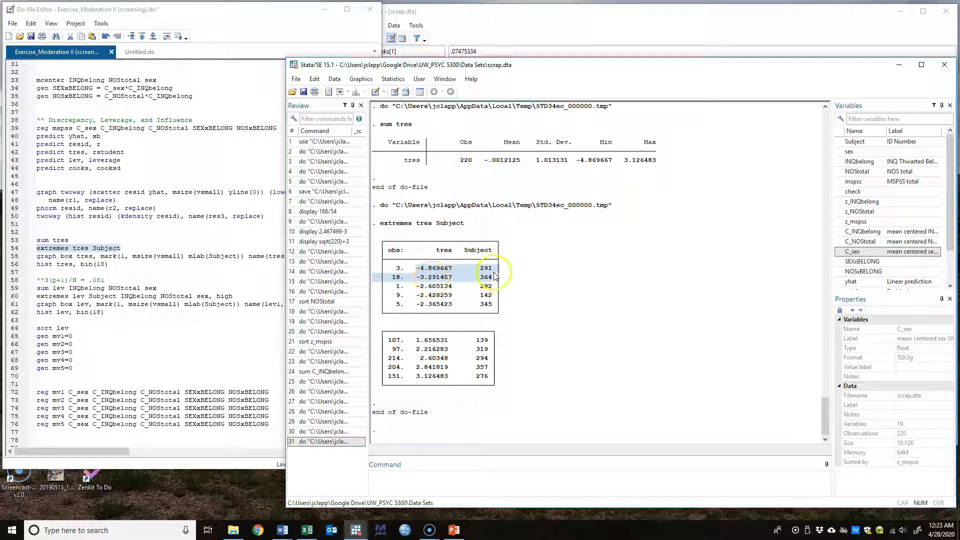
pyautogui.click(490, 269)
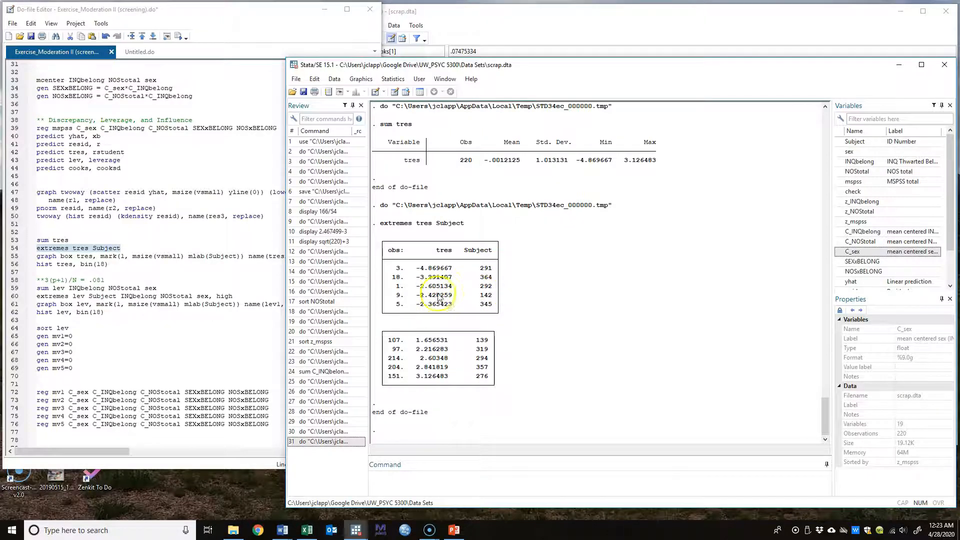
# Run the graph box tres line, named tres1, and compare the box plot's outliers with the extremes listing.
pyautogui.click(231, 26)
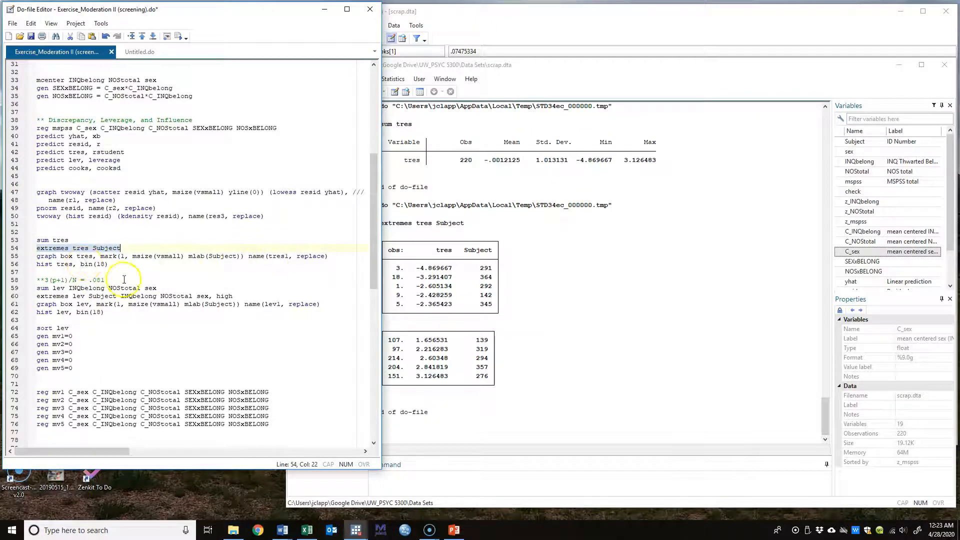
pyautogui.click(14, 258)
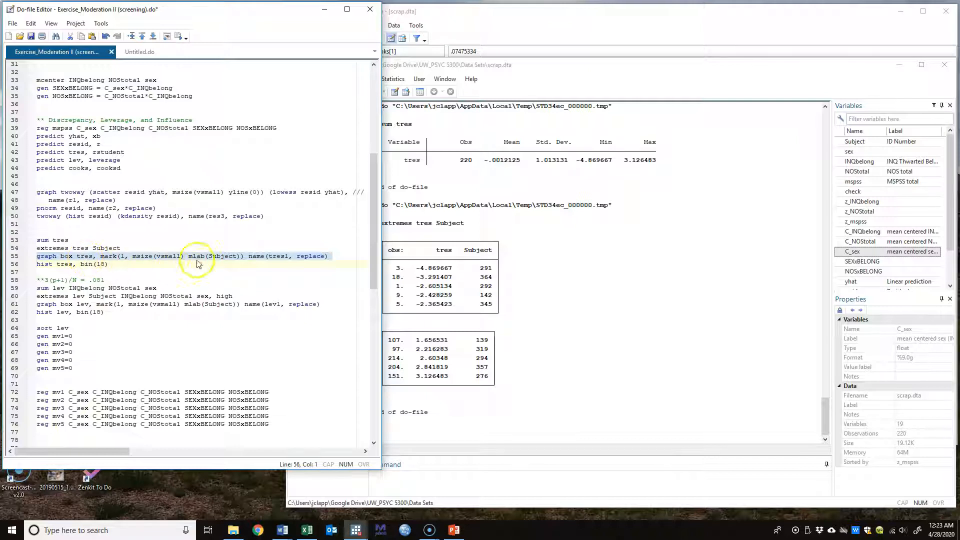
pyautogui.click(179, 36)
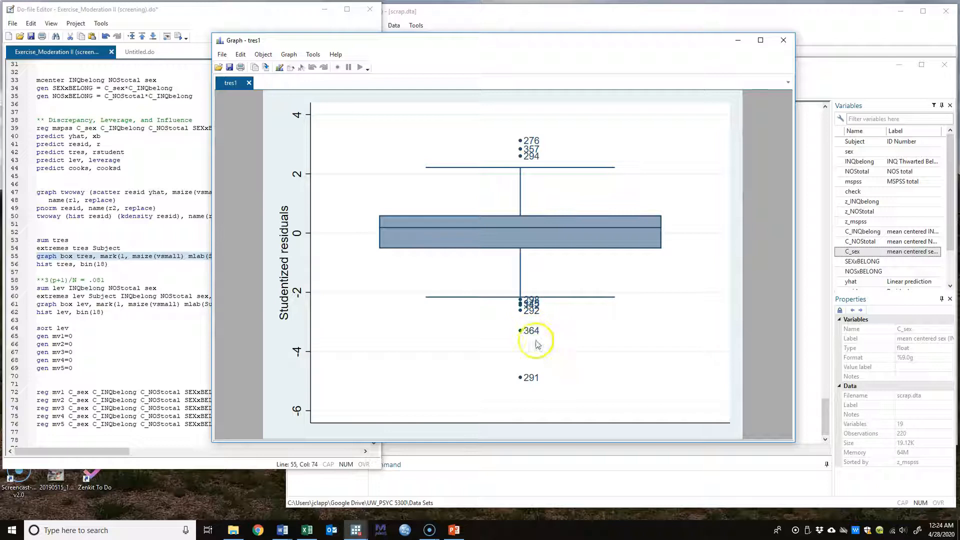
pyautogui.click(810, 85)
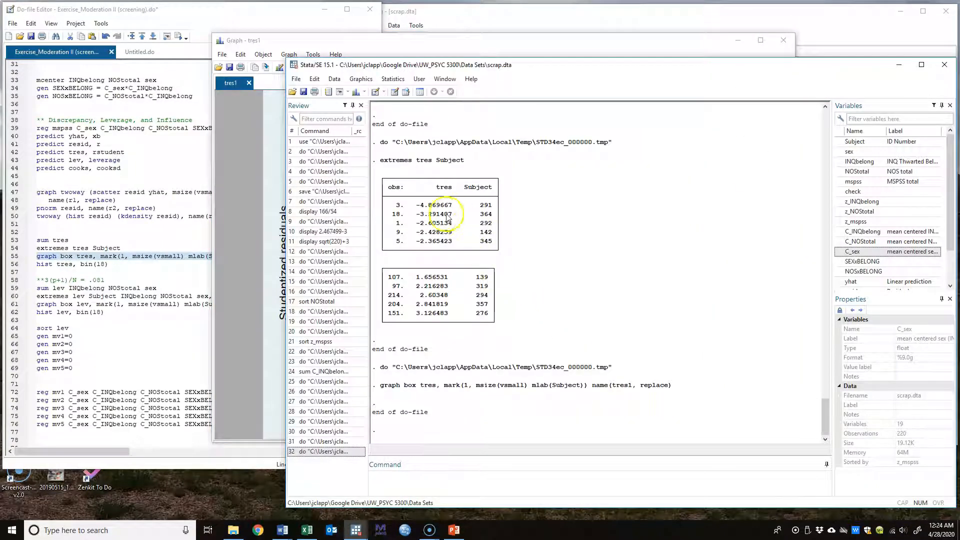
pyautogui.click(519, 49)
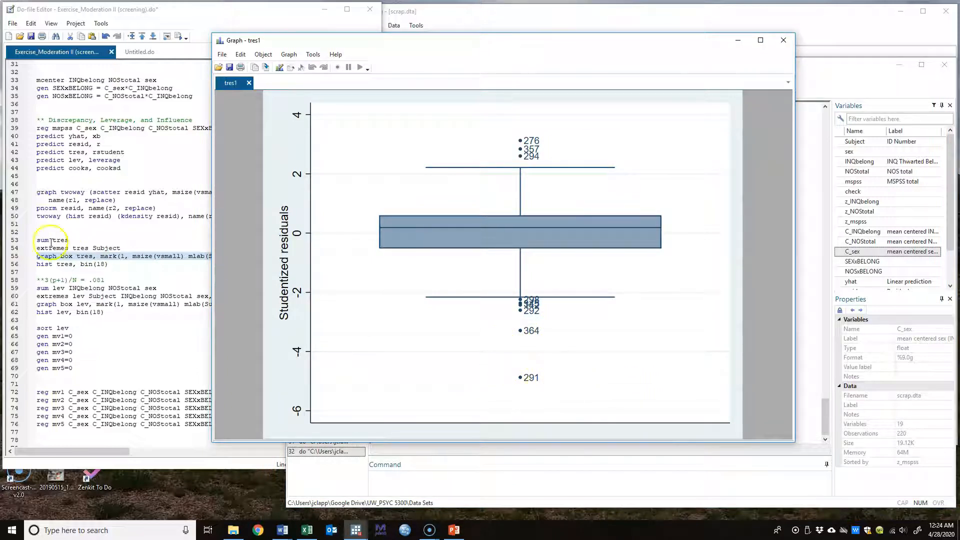
# Run the hist tres, bin(18) line to plot a histogram of the studentized residuals.
pyautogui.click(11, 267)
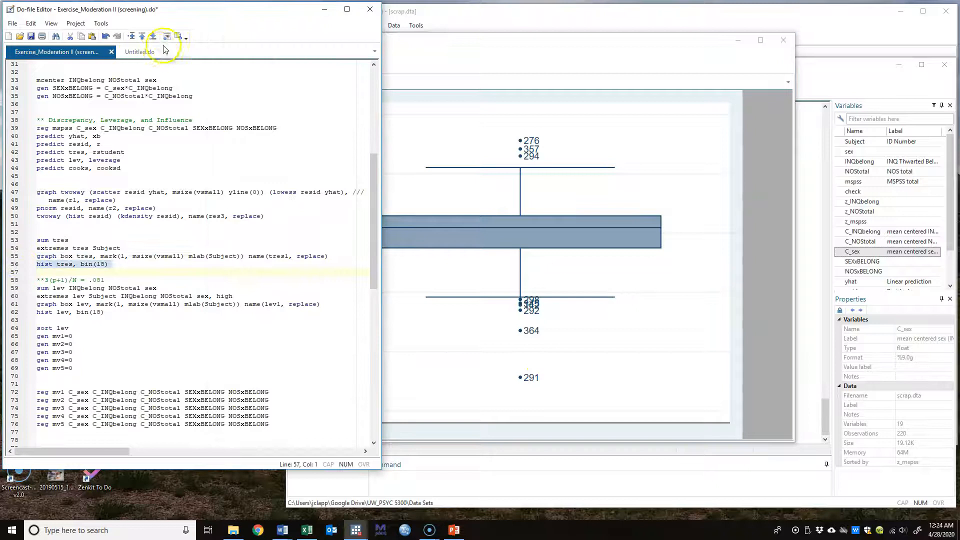
pyautogui.click(179, 35)
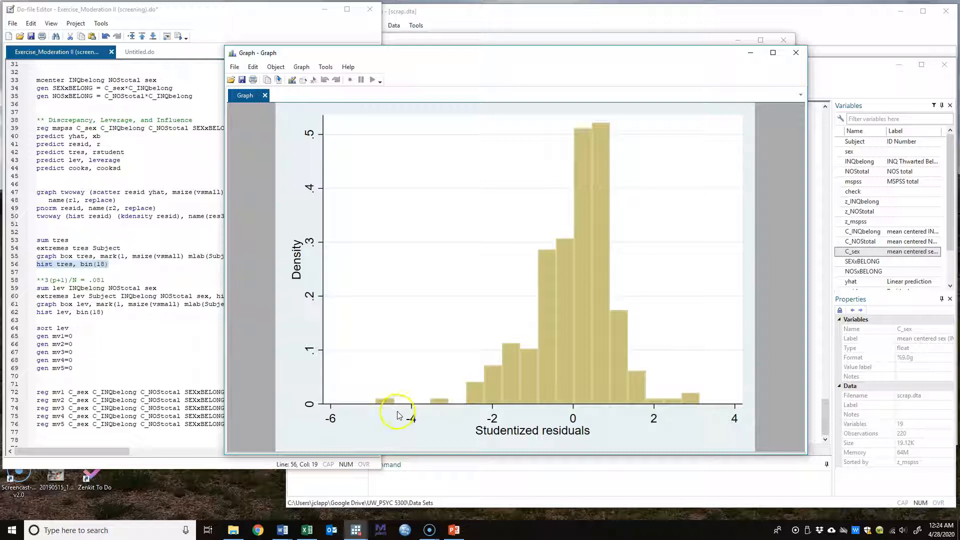
# Sort the dataset with the command sort tres and bring up the sorted data in the Data Editor.
pyautogui.click(671, 18)
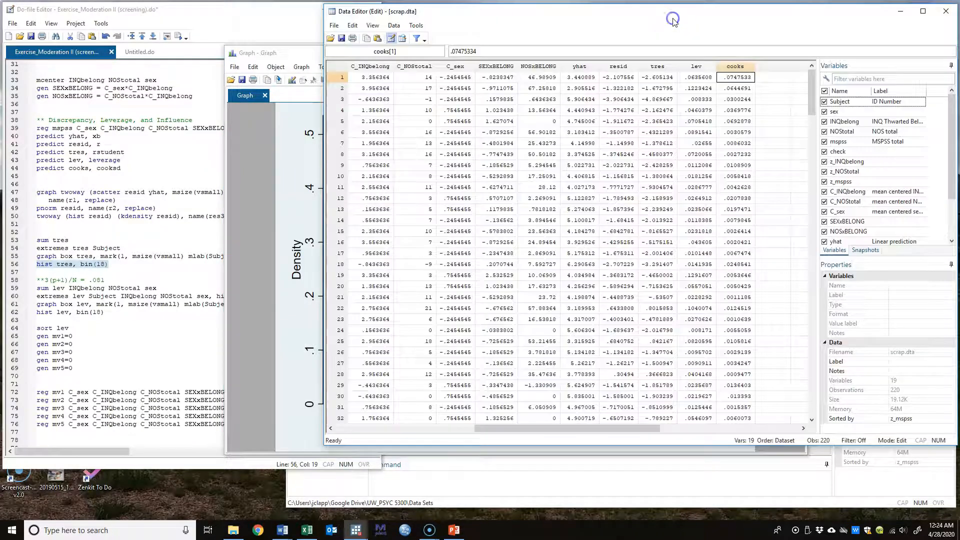
pyautogui.click(456, 483)
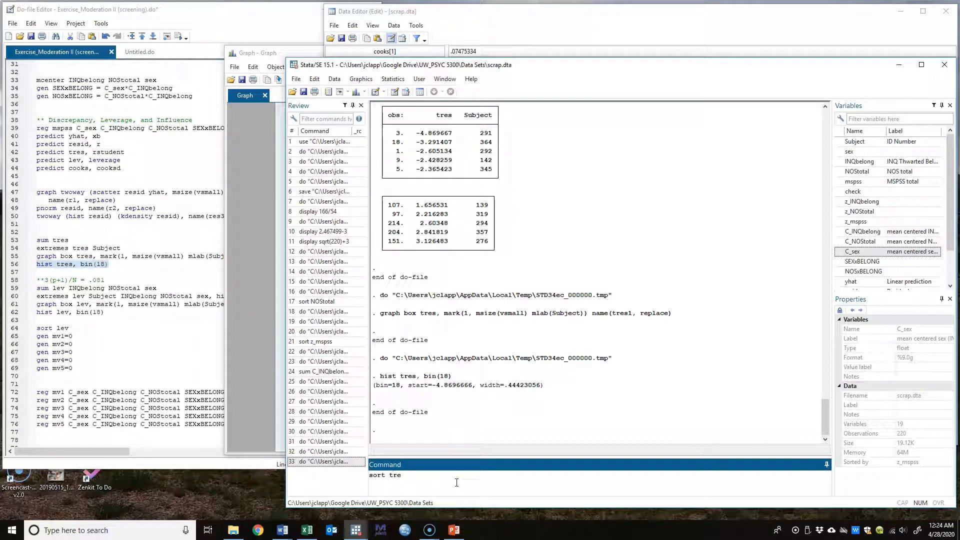
pyautogui.press('Return')
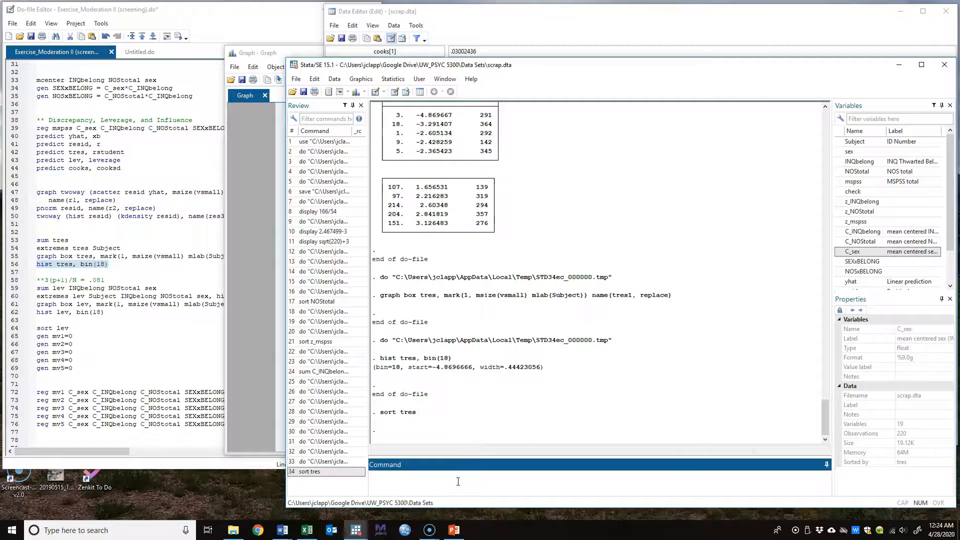
pyautogui.click(515, 27)
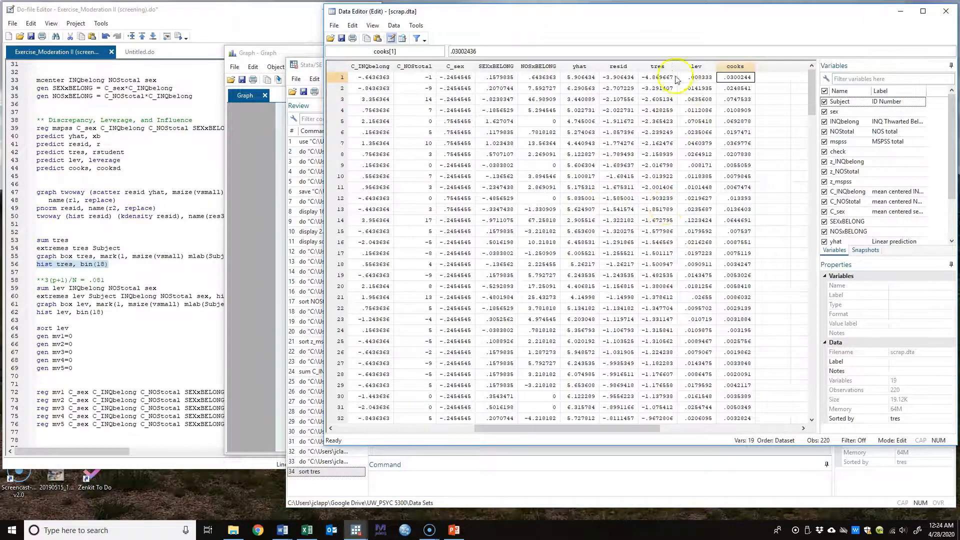
# Examine the first observation across its row, comparing the mspss score and predictors with yhat, resid and tres.
pyautogui.click(659, 66)
pyautogui.click(338, 80)
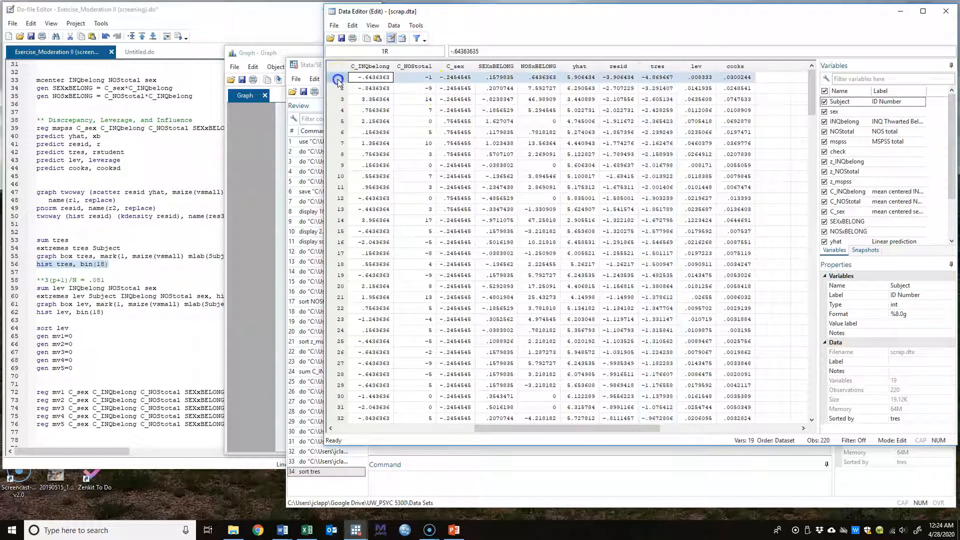
pyautogui.click(657, 77)
pyautogui.press('Left')
pyautogui.press('Left')
pyautogui.press('Left')
pyautogui.press('Left')
pyautogui.press('Left')
pyautogui.press('Left')
pyautogui.press('Left')
pyautogui.press('Left')
pyautogui.press('Left')
pyautogui.press('Left')
pyautogui.press('Left')
pyautogui.press('Left')
pyautogui.press('Left')
pyautogui.press('Left')
pyautogui.press('Left')
pyautogui.press('Right')
pyautogui.press('Right')
pyautogui.press('Right')
pyautogui.press('Right')
pyautogui.press('Left')
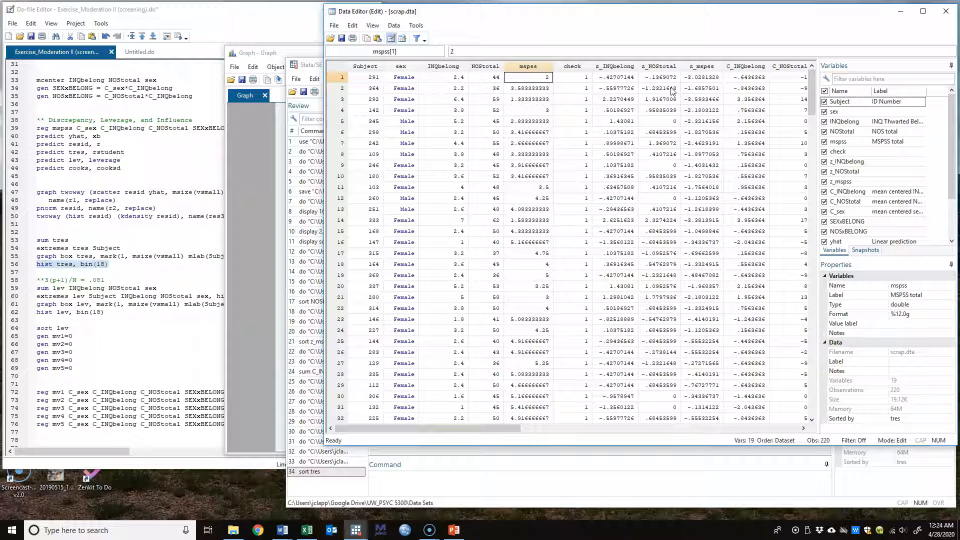
pyautogui.press('Right')
pyautogui.press('Right')
pyautogui.press('Right')
pyautogui.press('Right')
pyautogui.press('Right')
pyautogui.press('Right')
pyautogui.press('Right')
pyautogui.press('Right')
pyautogui.press('Right')
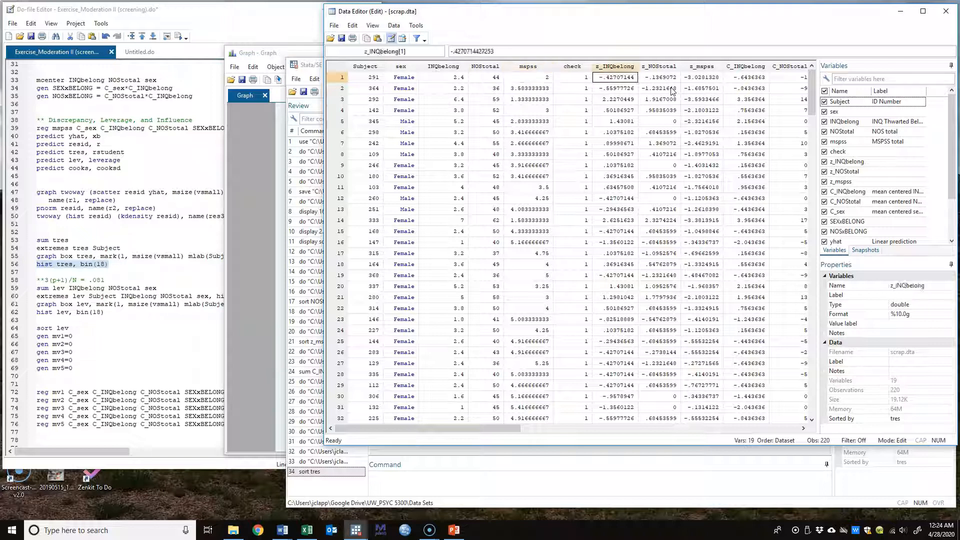
pyautogui.press('Right')
pyautogui.press('Right')
pyautogui.press('Left')
pyautogui.press('Left')
pyautogui.press('Right')
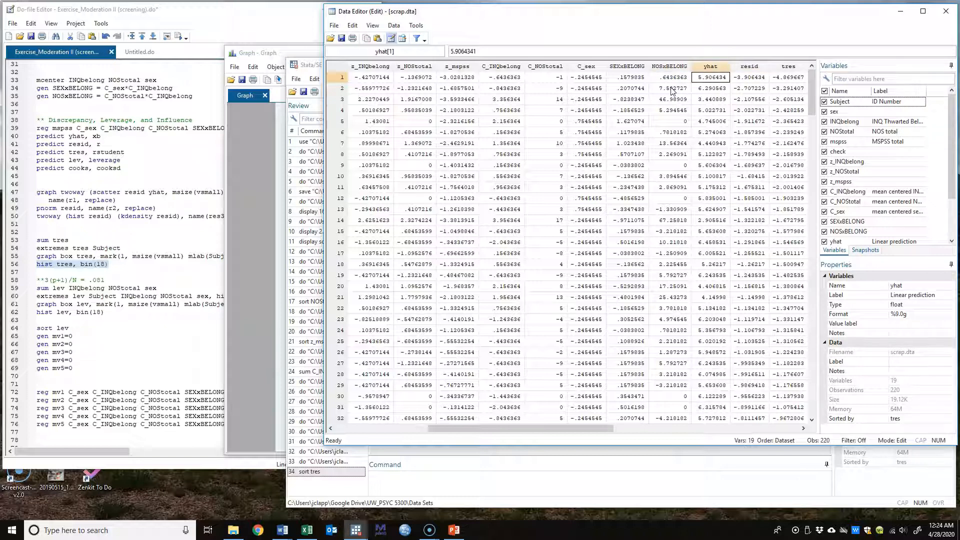
pyautogui.press('Right')
pyautogui.press('Right')
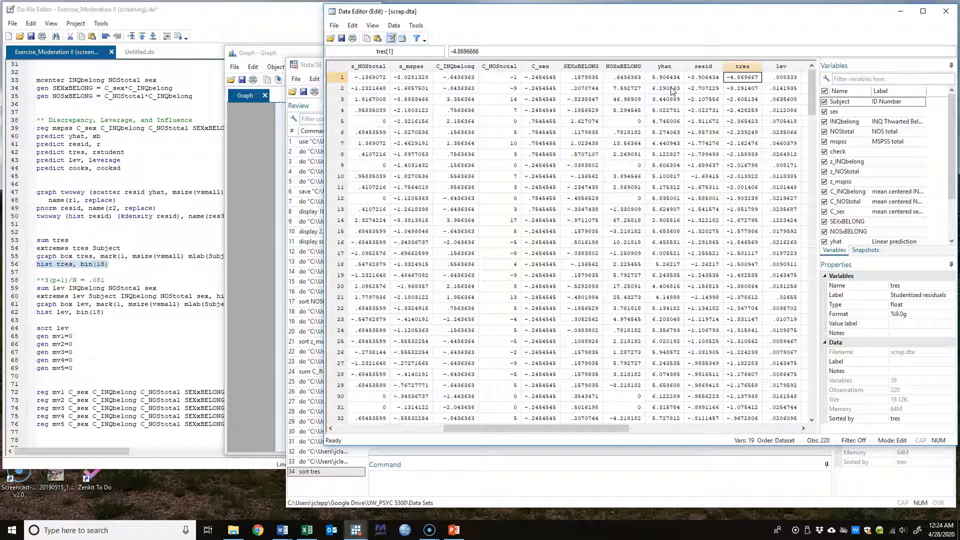
# Examine the second observation across its row, comparing its mspss score and predictors with yhat, resid and tres.
pyautogui.press('Down')
pyautogui.press('Left')
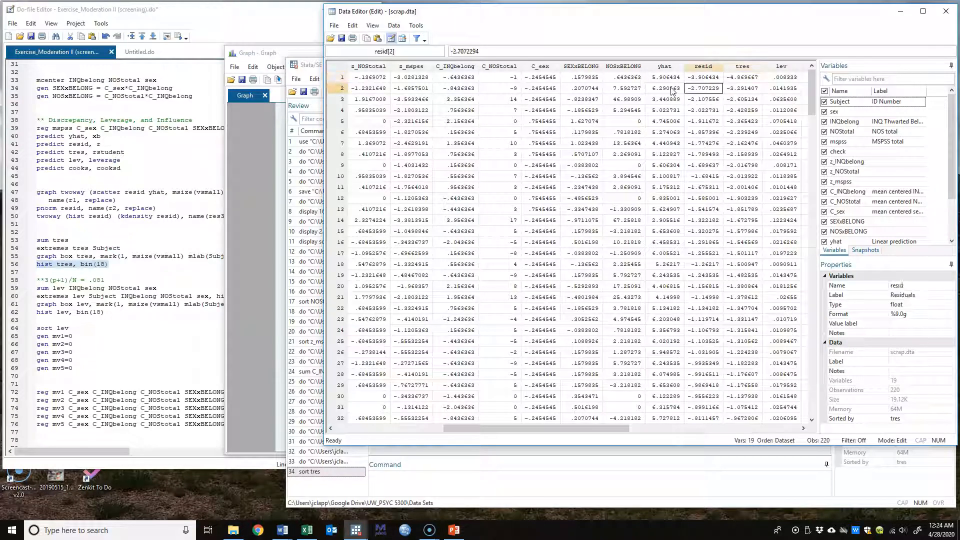
pyautogui.press('Left')
pyautogui.press('Left')
pyautogui.press('Left')
pyautogui.press('Left')
pyautogui.press('Left')
pyautogui.press('Left')
pyautogui.press('Left')
pyautogui.press('Left')
pyautogui.press('Left')
pyautogui.press('Left')
pyautogui.press('Left')
pyautogui.press('Left')
pyautogui.press('Left')
pyautogui.press('Left')
pyautogui.press('Left')
pyautogui.press('Right')
pyautogui.press('Right')
pyautogui.press('Right')
pyautogui.press('Right')
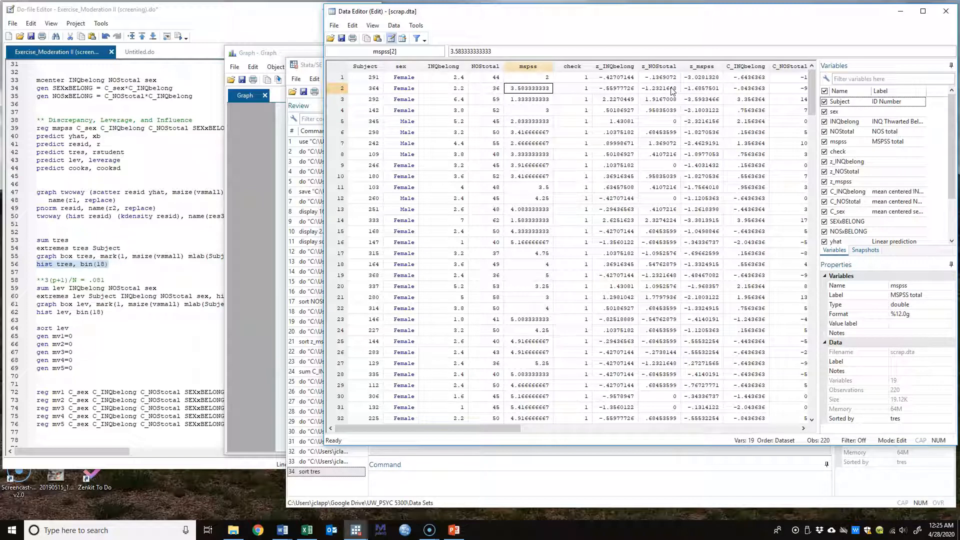
pyautogui.press('Right')
pyautogui.press('Right')
pyautogui.press('Right')
pyautogui.press('Right')
pyautogui.press('Right')
pyautogui.press('Right')
pyautogui.press('Right')
pyautogui.press('Right')
pyautogui.press('Right')
pyautogui.press('Right')
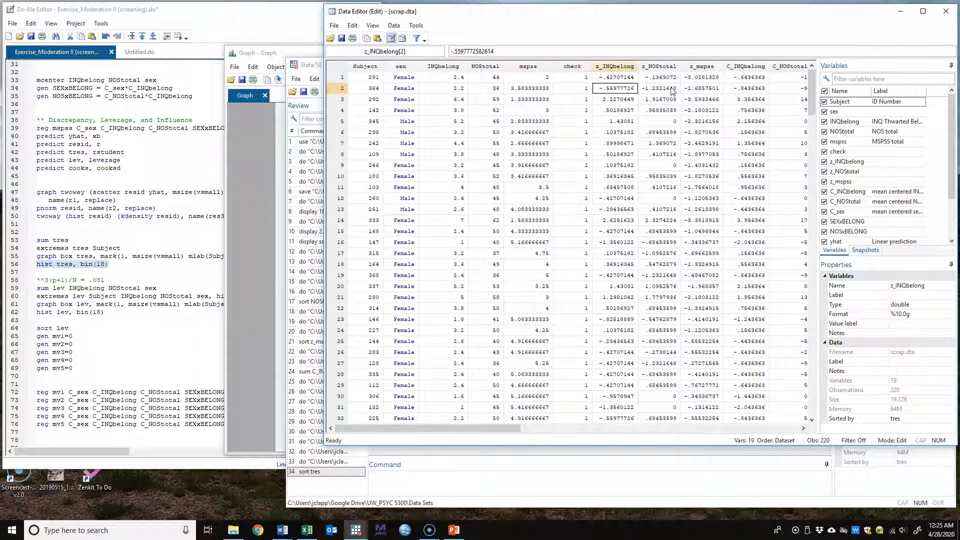
pyautogui.press('Right')
pyautogui.press('Left')
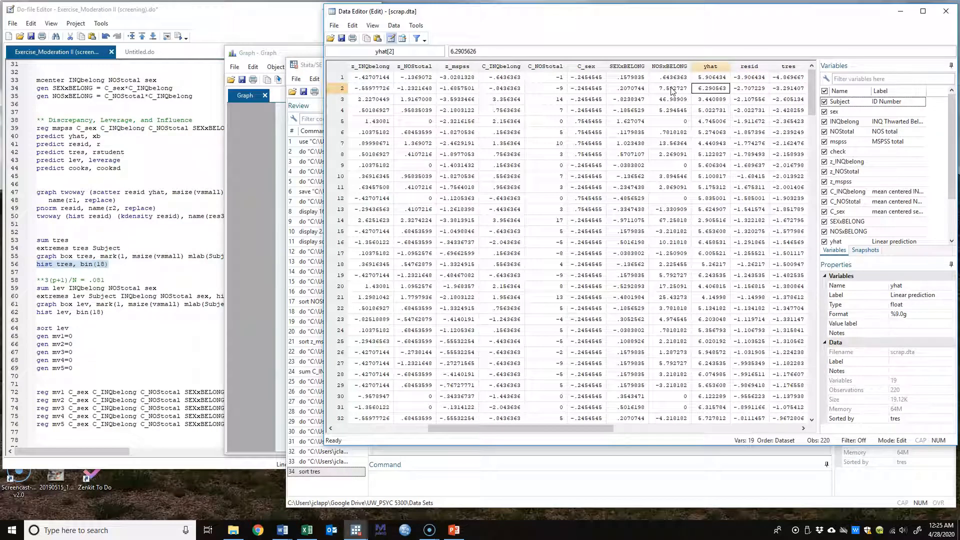
pyautogui.press('Right')
pyautogui.press('Right')
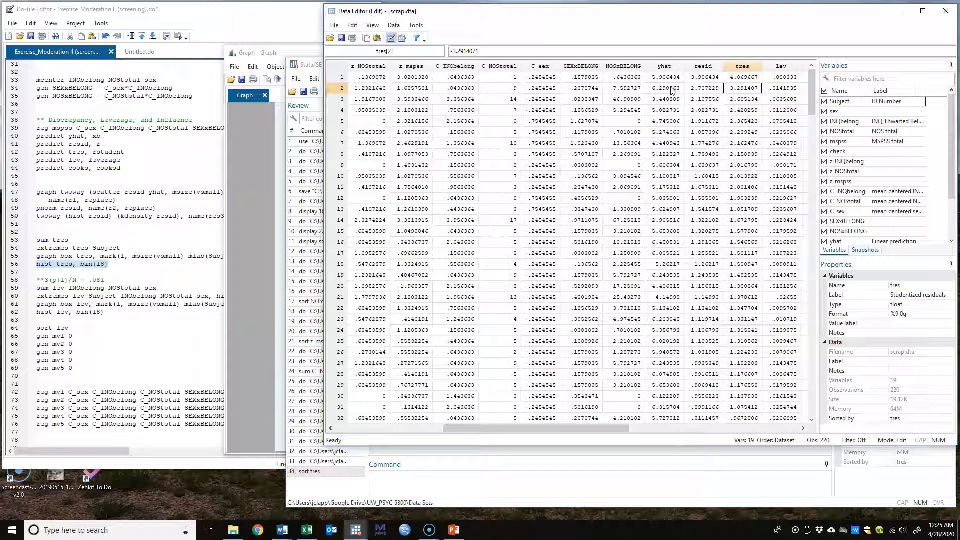
# Close the tres histogram and the tres1 box plot, and return to the do-file.
pyautogui.click(254, 404)
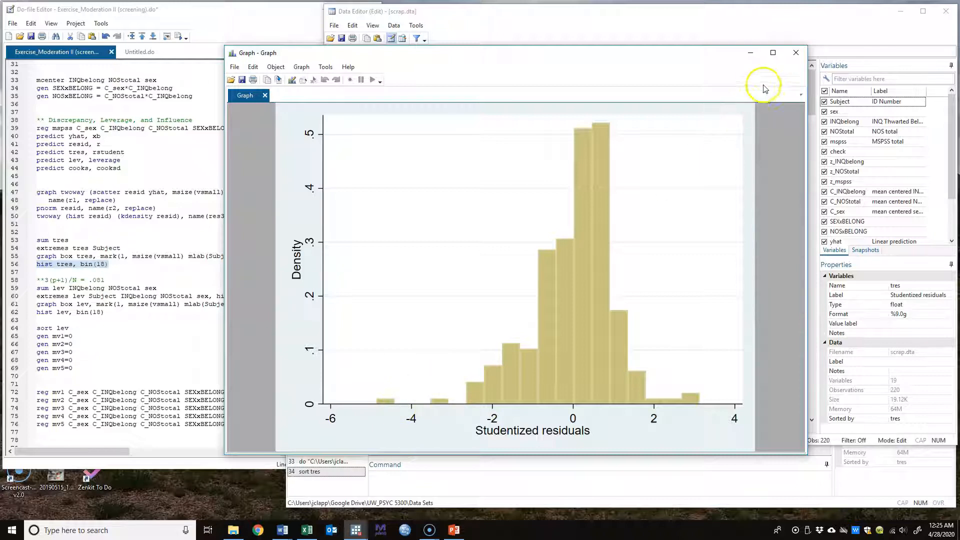
pyautogui.click(790, 59)
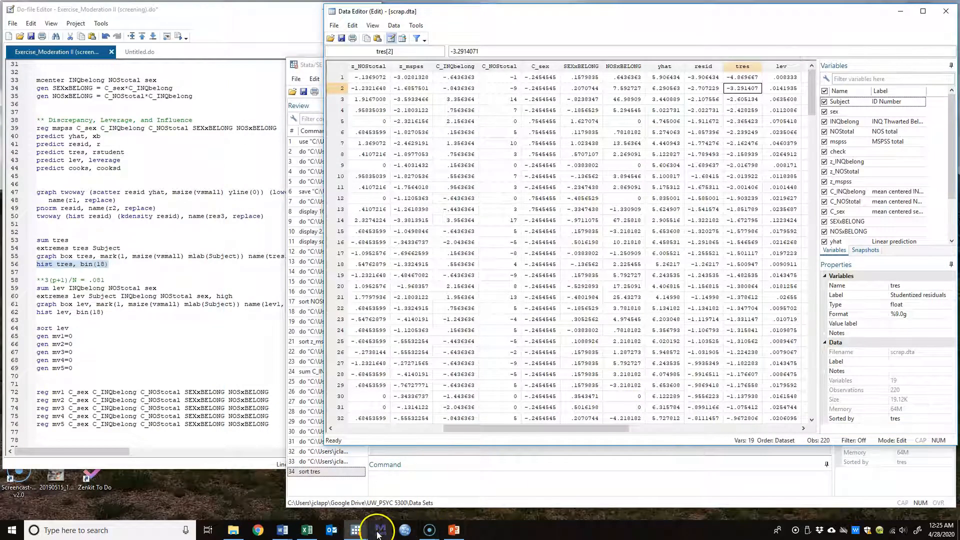
pyautogui.click(357, 531)
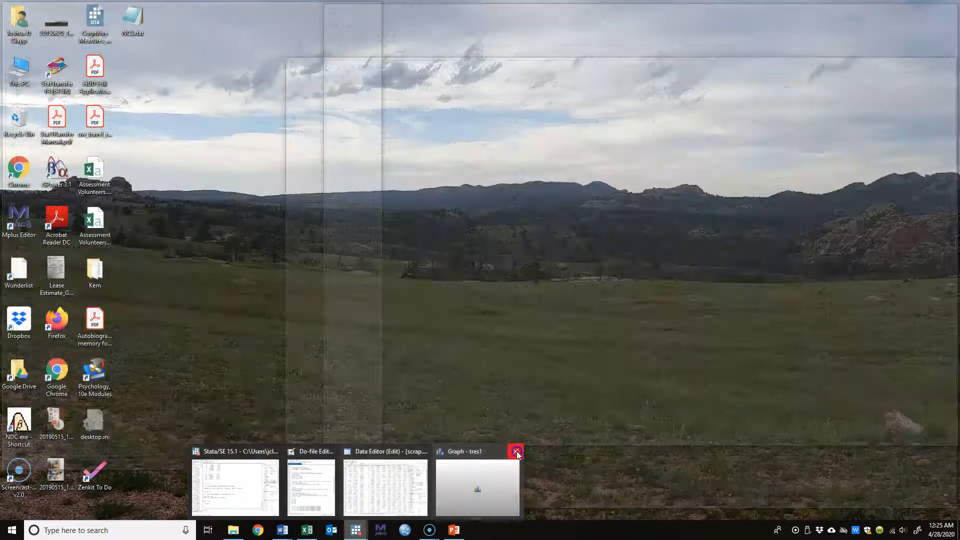
pyautogui.click(517, 451)
pyautogui.click(193, 332)
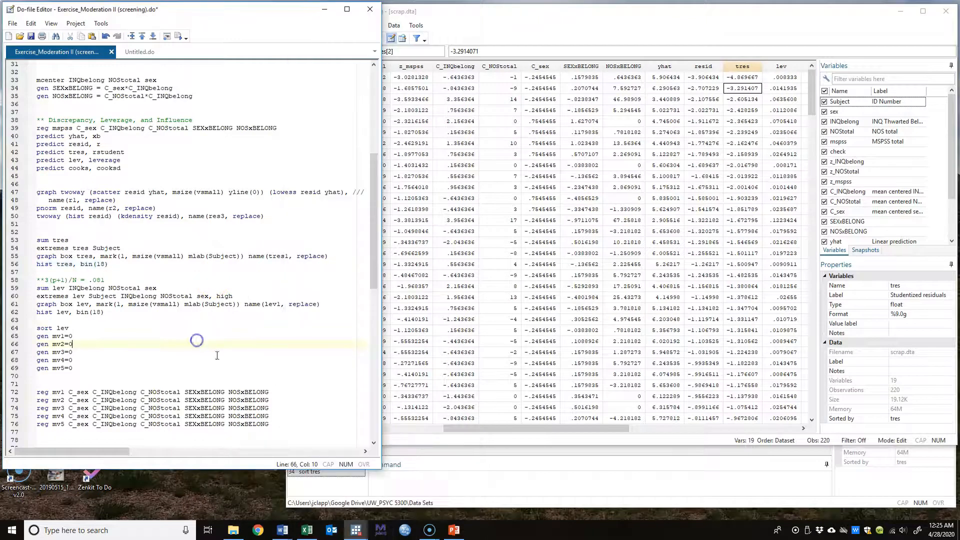
# Review the extremes tres Subject listing in the main Stata window again and return to the do-file above the leverage section.
pyautogui.click(437, 481)
pyautogui.scroll(2, 470, 323)
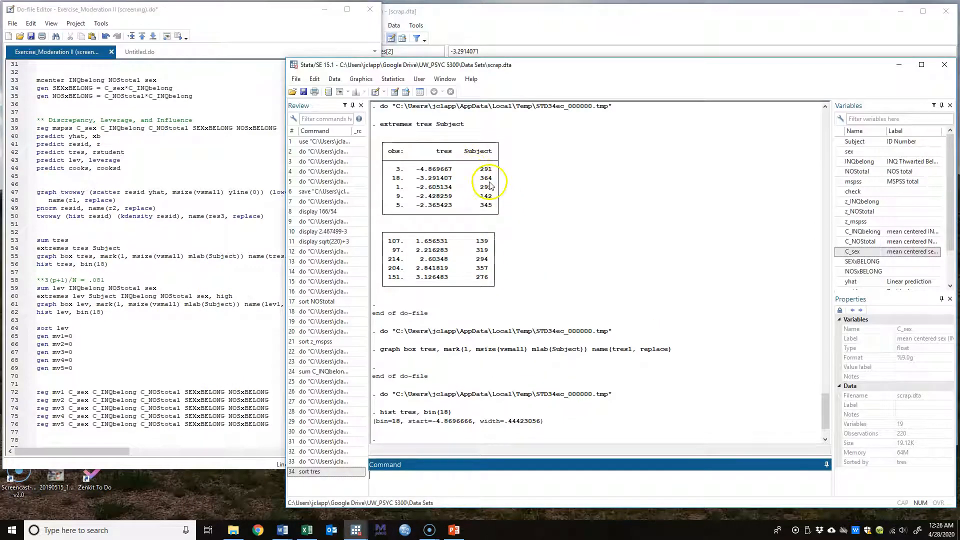
pyautogui.click(119, 234)
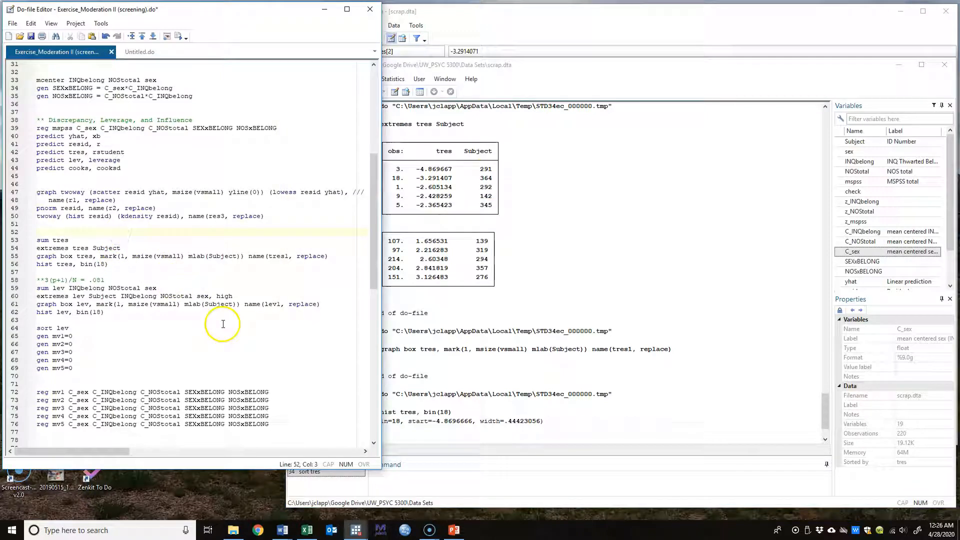
pyautogui.click(67, 273)
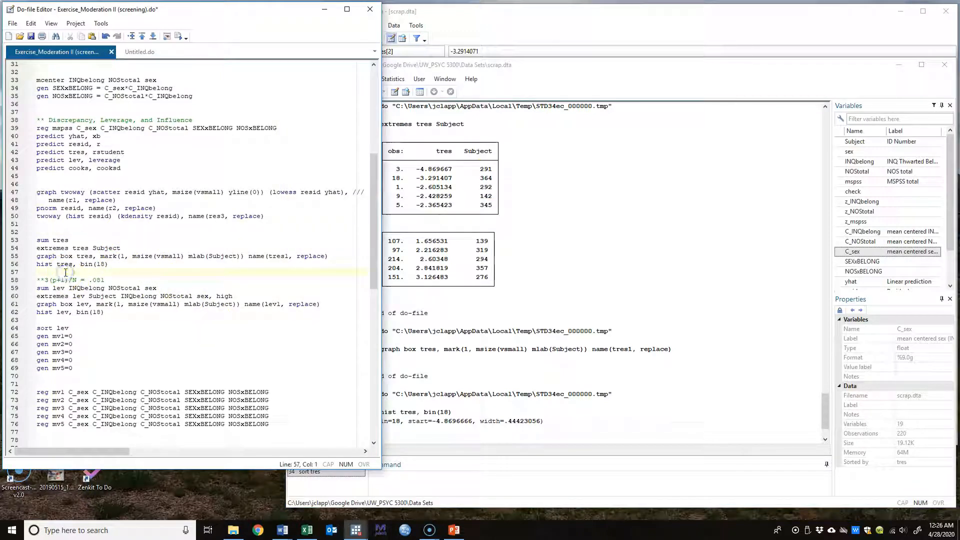
# Add a blank line above the leverage section of the do-file and review the 3(p+1)/N cutoff comment.
pyautogui.press('Return')
pyautogui.click(95, 335)
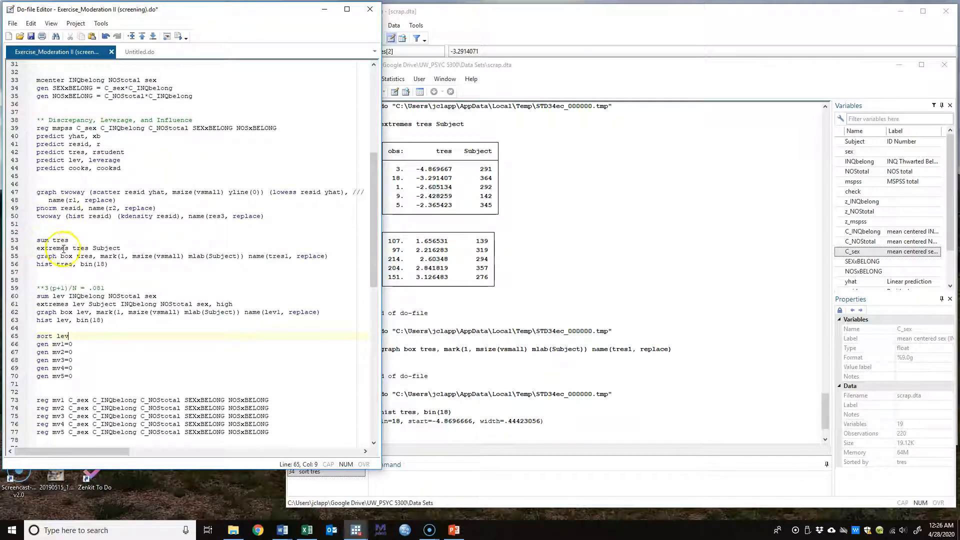
pyautogui.click(59, 288)
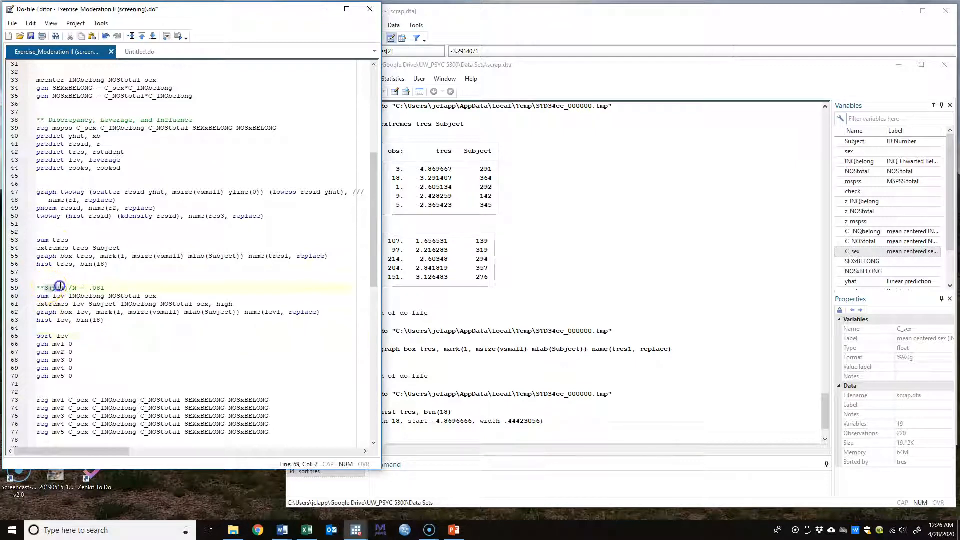
pyautogui.doubleClick(98, 287)
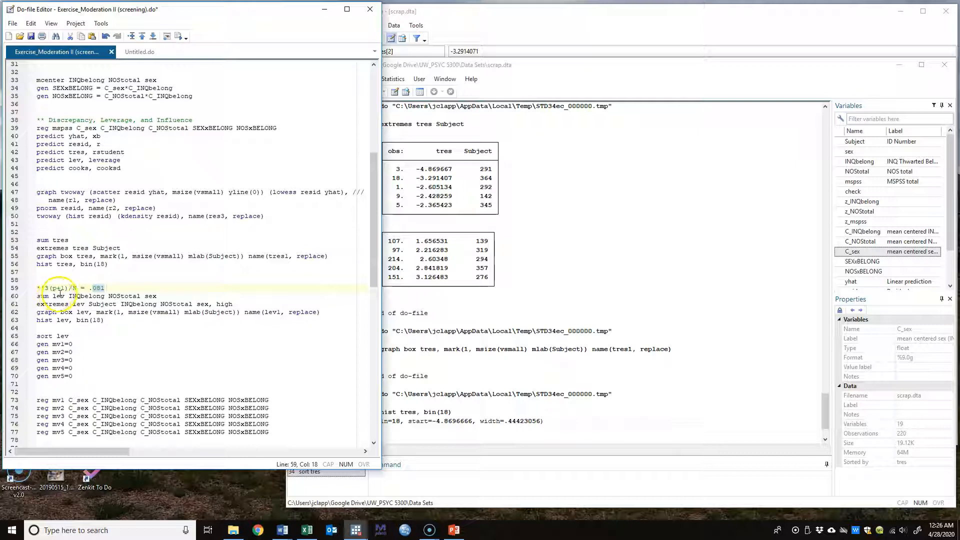
pyautogui.click(104, 295)
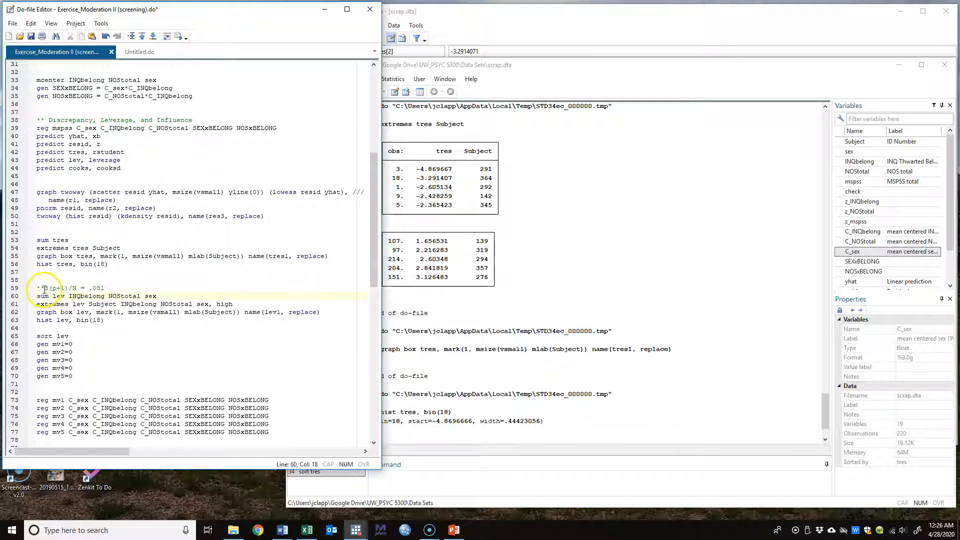
pyautogui.click(53, 288)
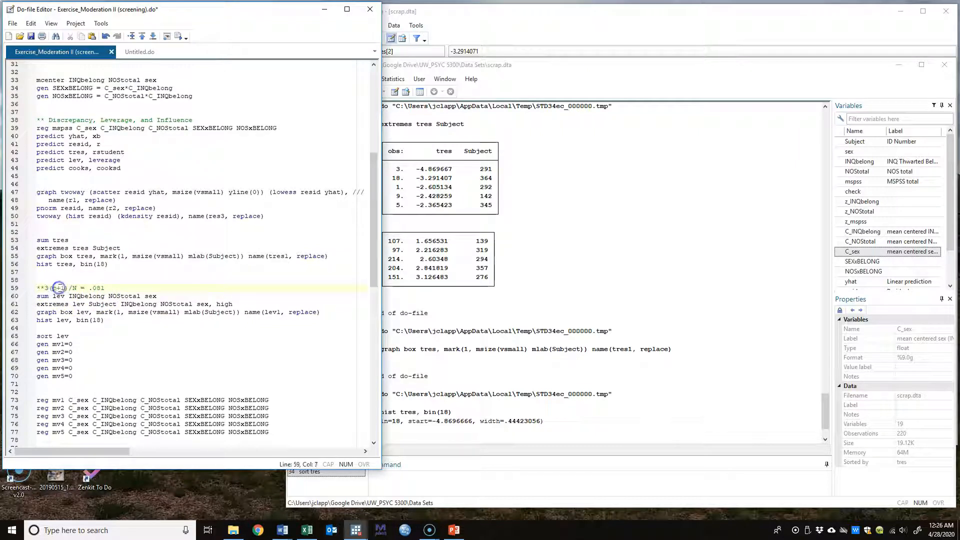
pyautogui.click(77, 287)
# Calculate the leverage cutoff by running display 3*(5+1)/220.
pyautogui.click(428, 474)
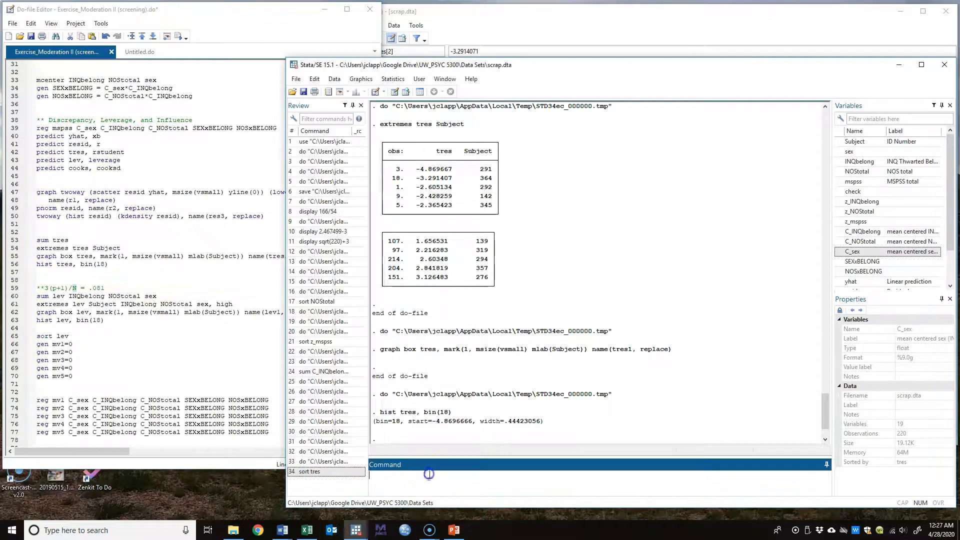
pyautogui.write('display')
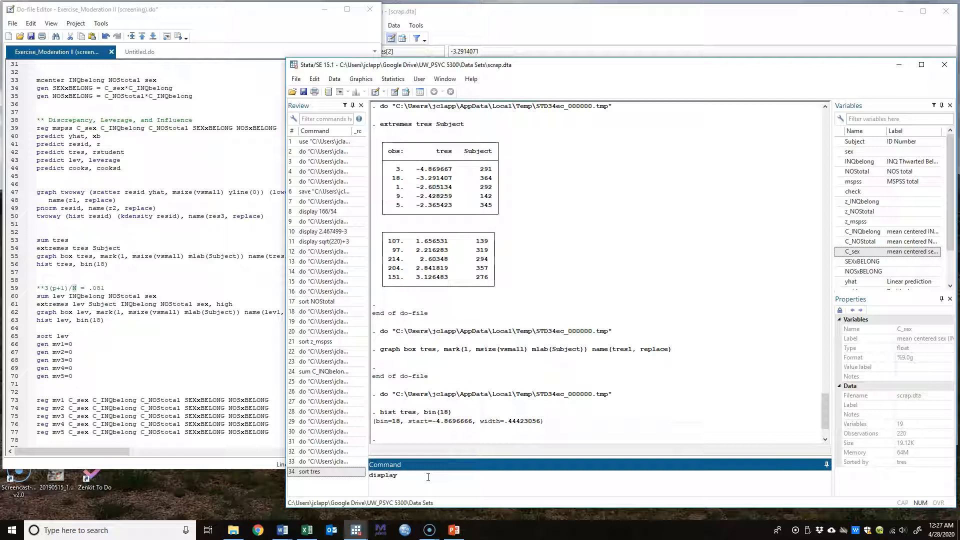
pyautogui.write(' 3*(5')
pyautogui.click(437, 476)
pyautogui.press('Return')
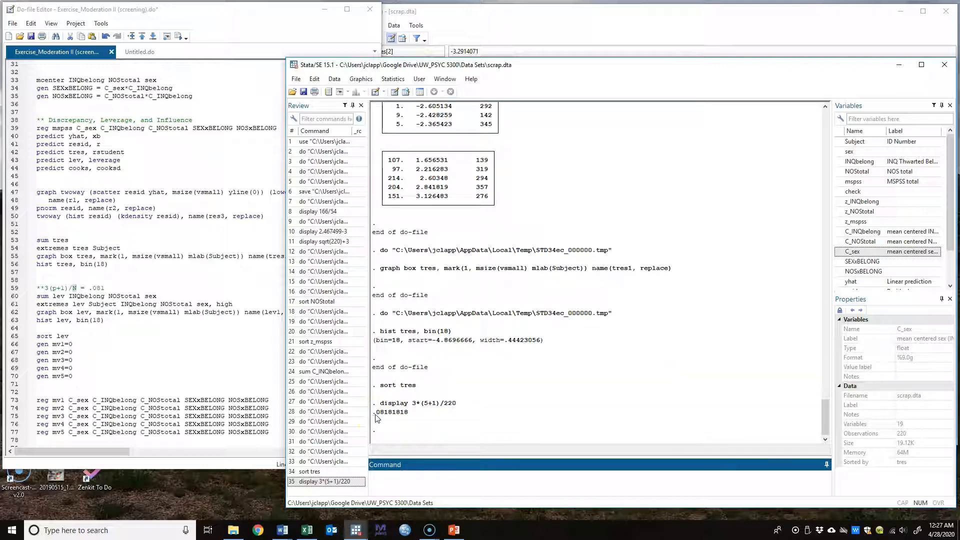
# Correct the cutoff value in the do-file's 3(p+1)/N comment to .082.
pyautogui.click(119, 288)
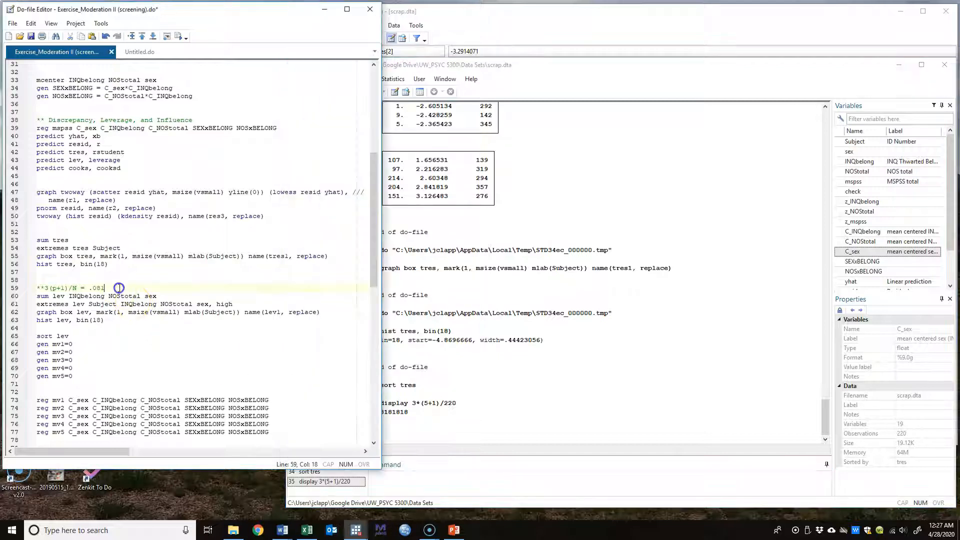
pyautogui.press('BackSpace')
pyautogui.write('2')
pyautogui.click(461, 478)
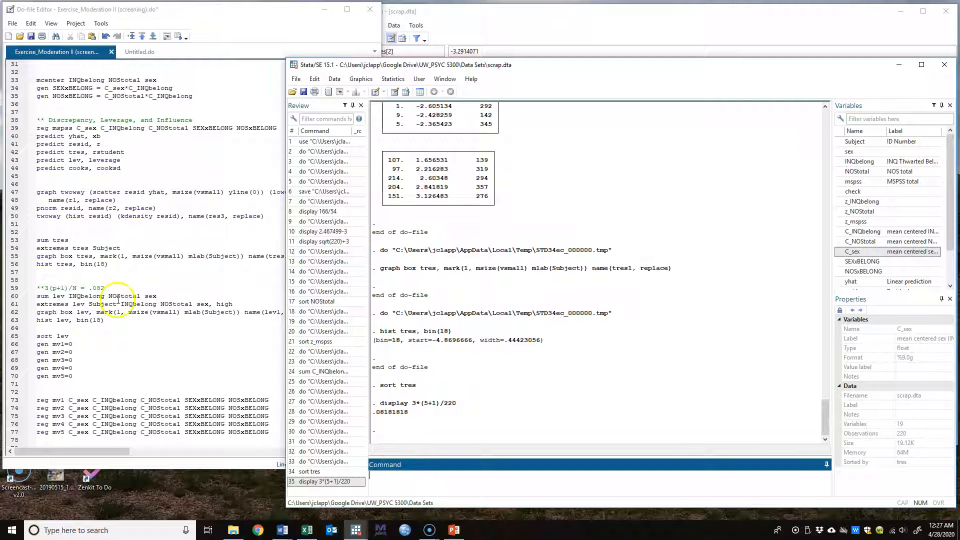
pyautogui.click(102, 288)
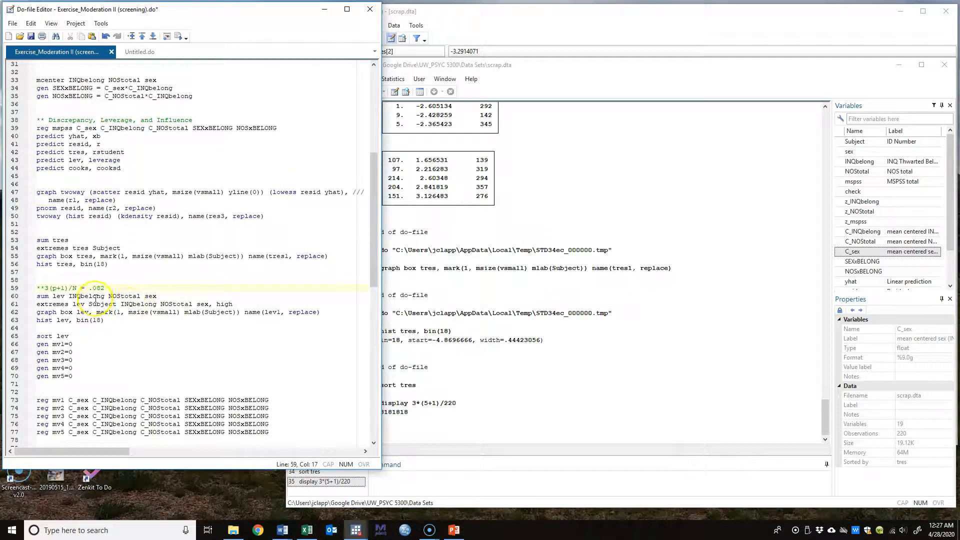
pyautogui.doubleClick(93, 288)
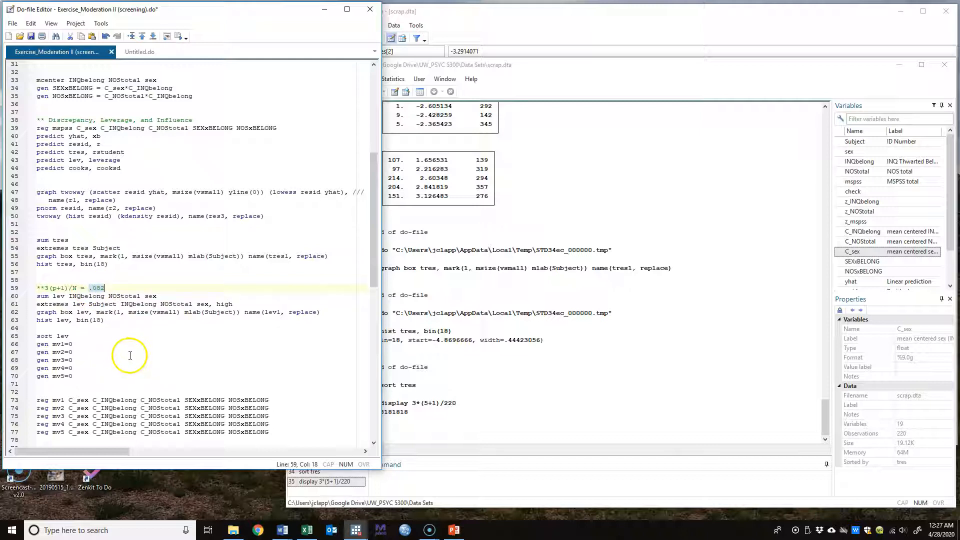
# Run the do-file line sum lev INQbelong NOStotal sex to summarize leverage and the predictors.
pyautogui.click(21, 298)
pyautogui.click(20, 297)
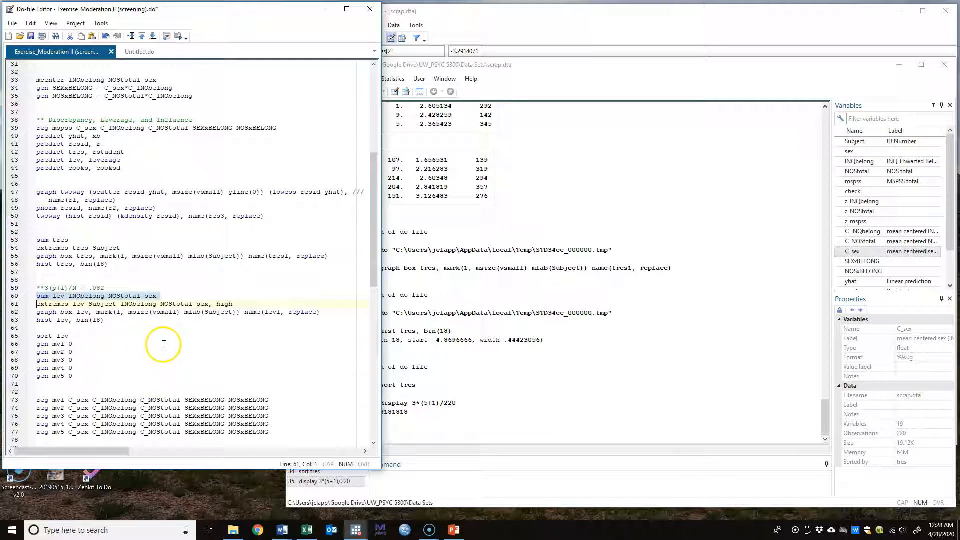
pyautogui.click(41, 296)
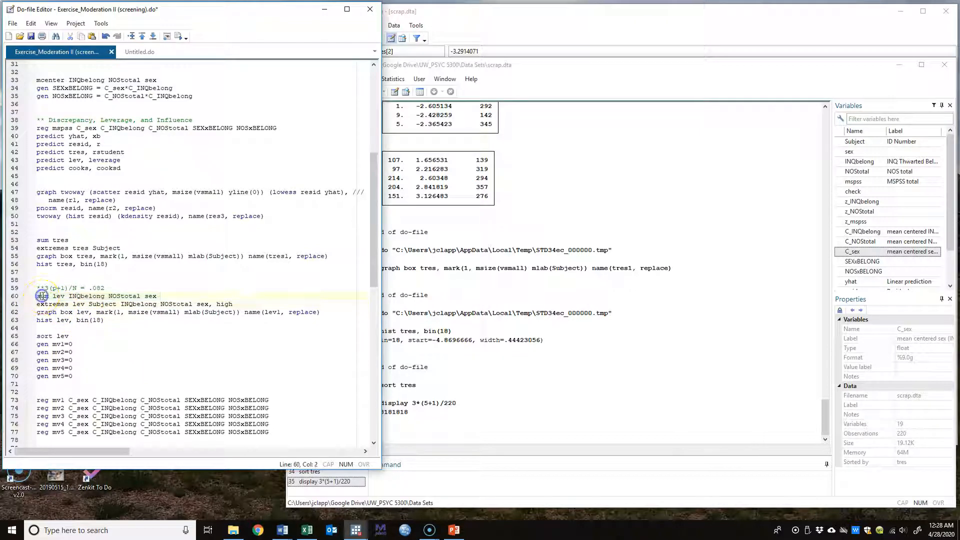
pyautogui.click(92, 296)
pyautogui.click(151, 295)
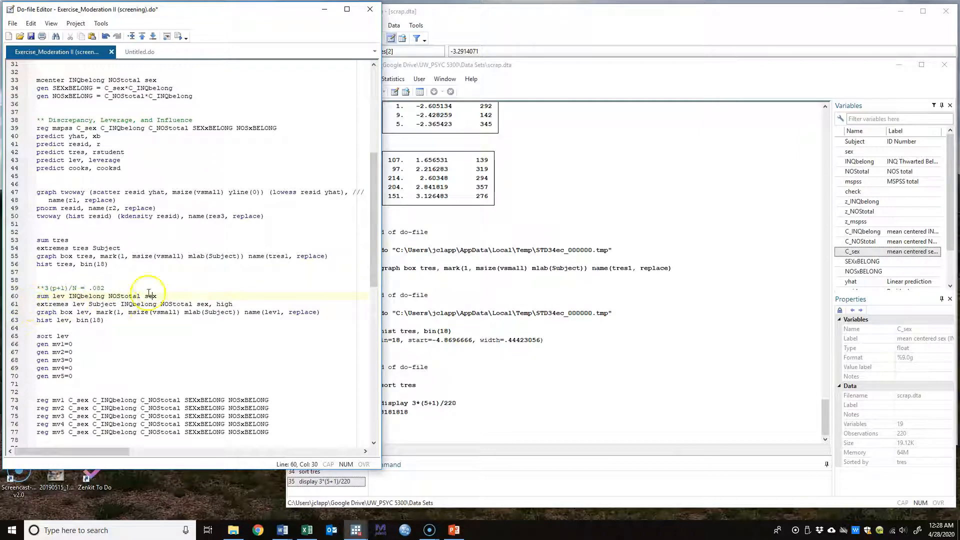
pyautogui.click(13, 297)
pyautogui.click(179, 36)
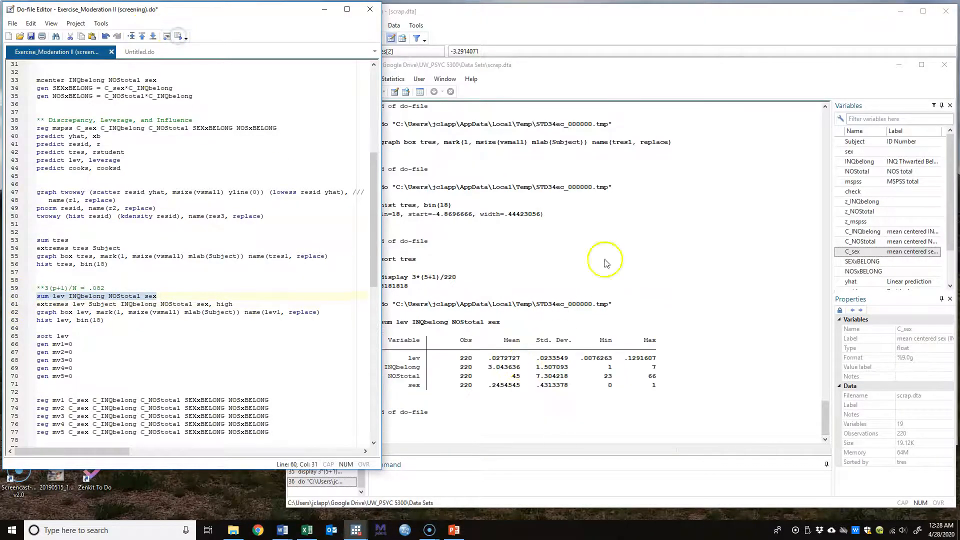
# Compare the maximum lev value in the summary table with the .082 cutoff, and return to the do-file.
pyautogui.click(705, 66)
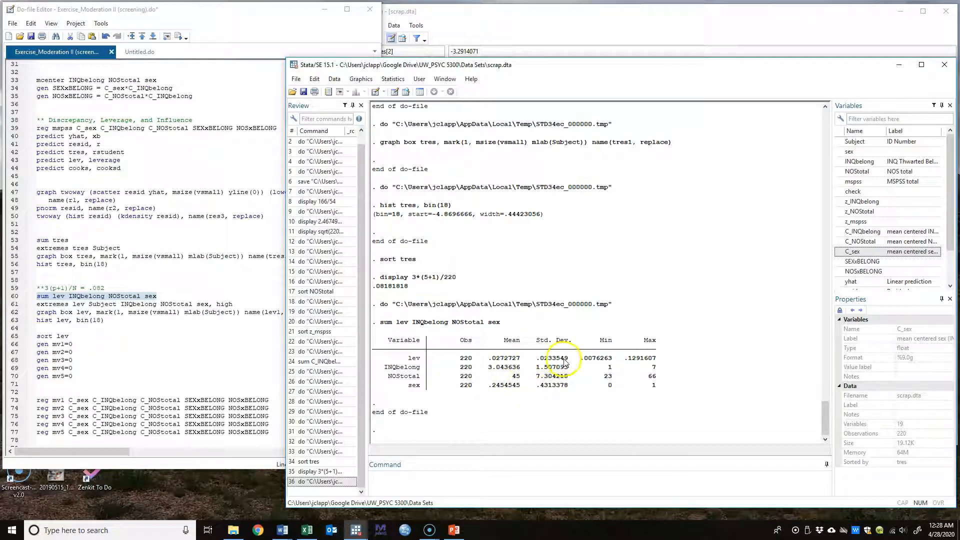
pyautogui.doubleClick(89, 289)
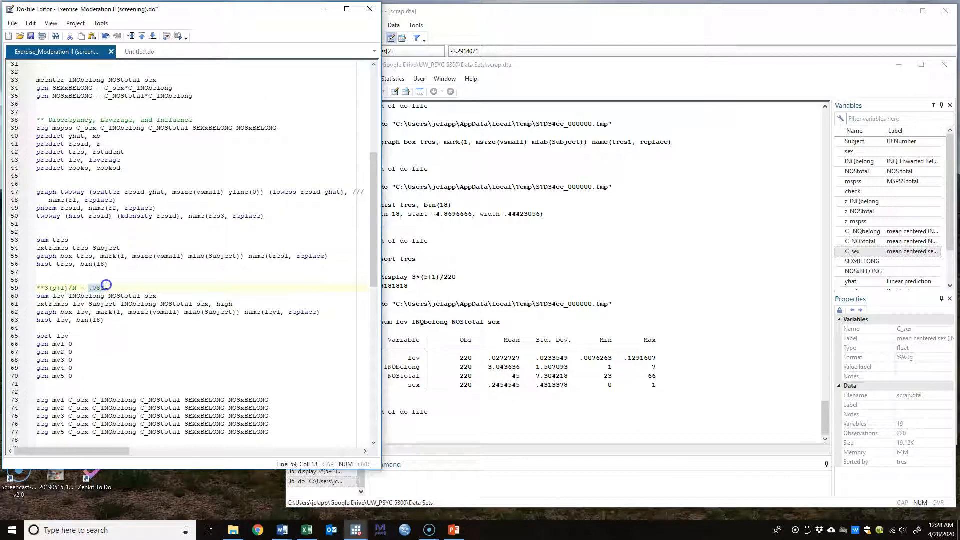
pyautogui.click(634, 77)
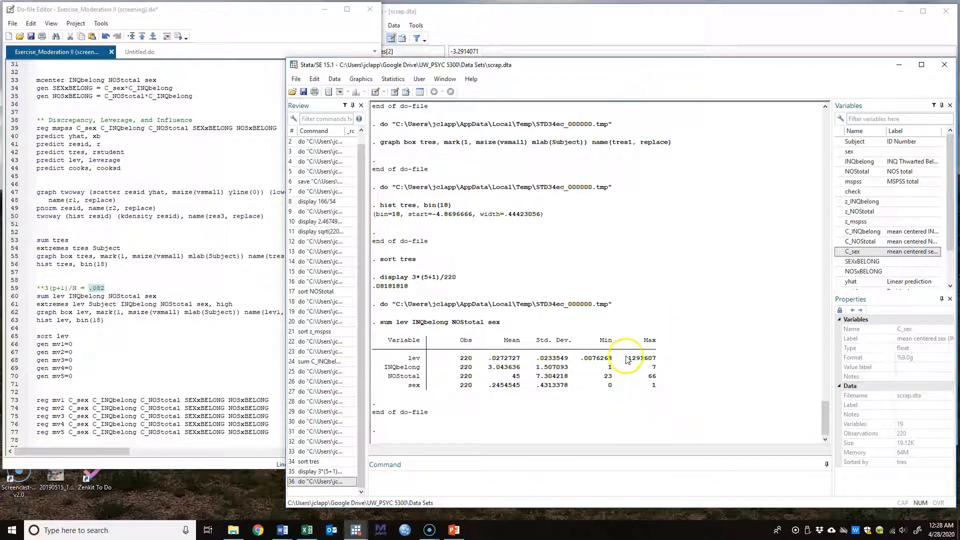
pyautogui.moveTo(626, 364); pyautogui.dragTo(654, 363)
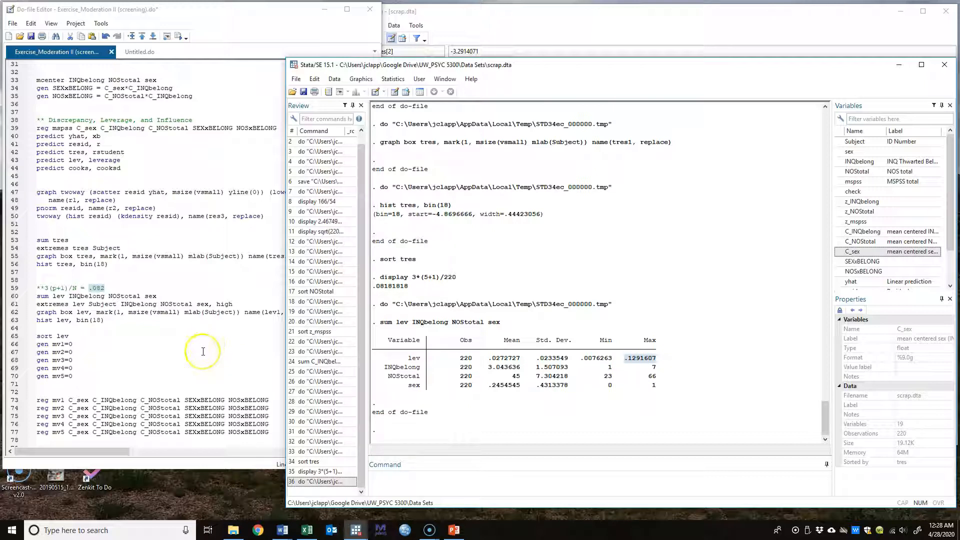
pyautogui.click(264, 24)
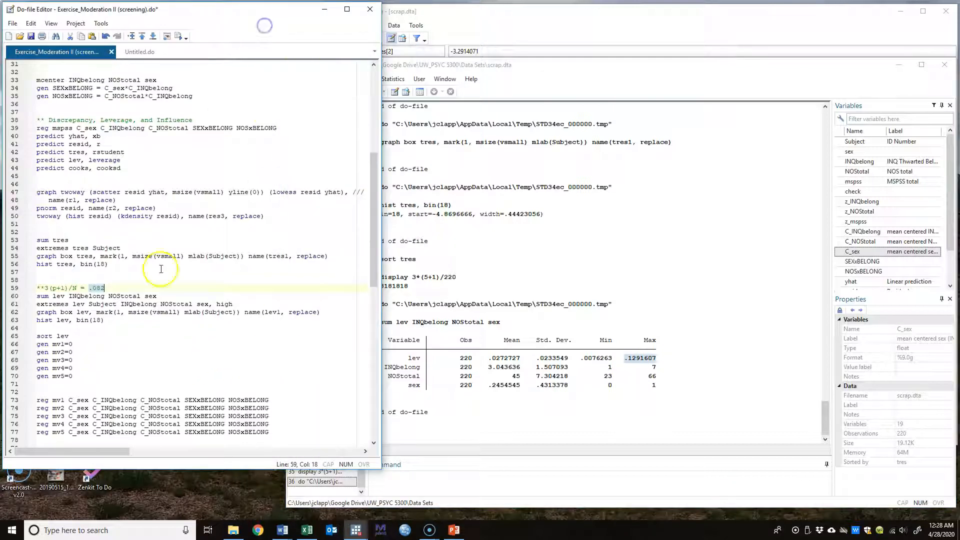
# Run the do-file line extremes lev Subject INQbelong NOStotal sex, high and view its listing in the main Stata window.
pyautogui.click(48, 304)
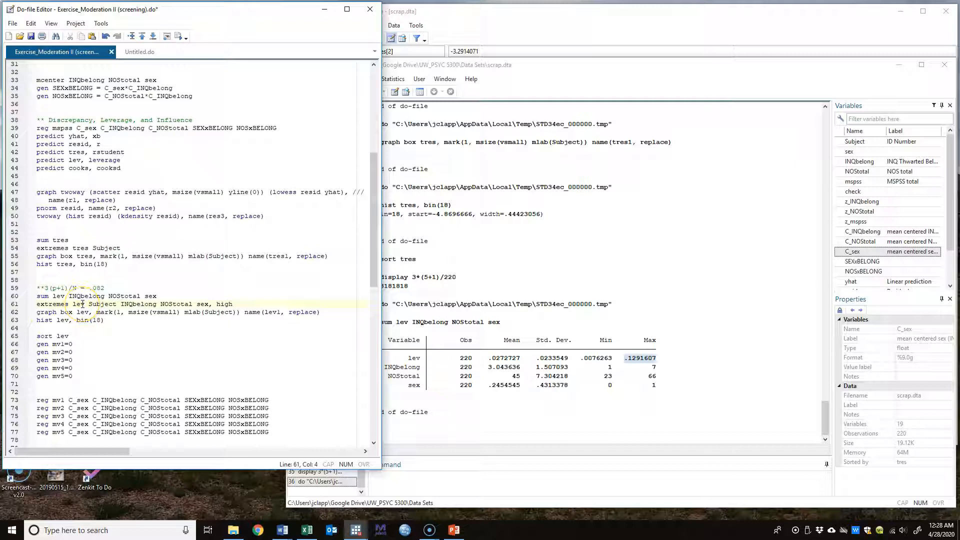
pyautogui.click(105, 304)
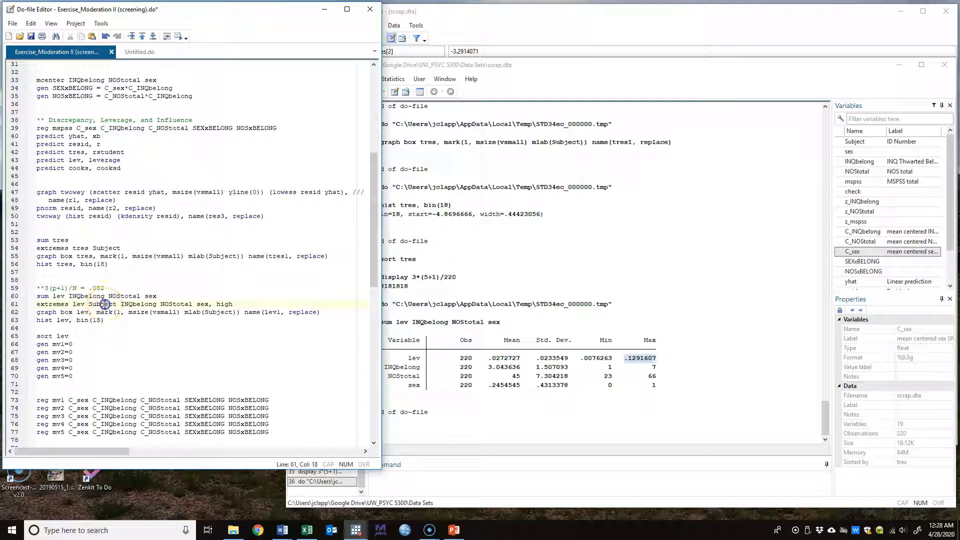
pyautogui.click(136, 304)
pyautogui.click(170, 304)
pyautogui.click(199, 305)
pyautogui.click(219, 304)
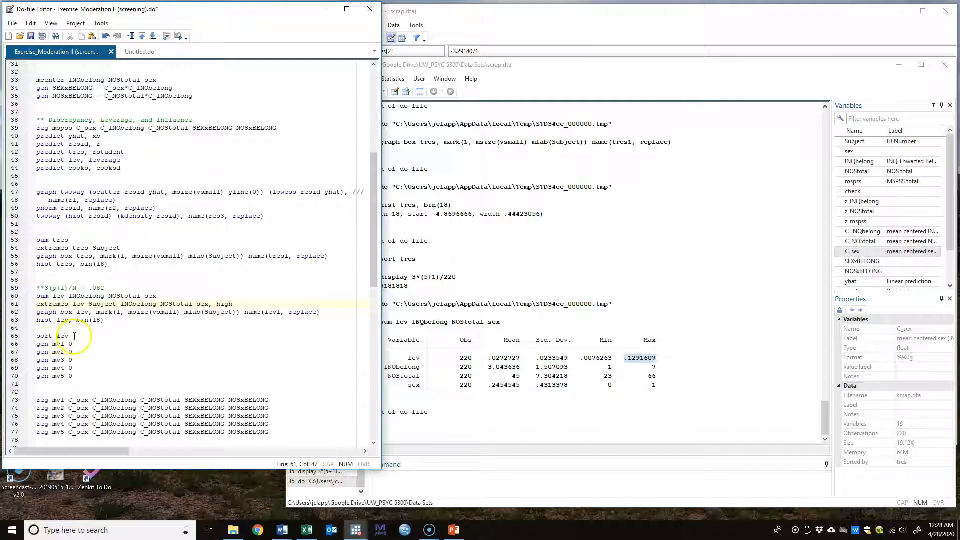
pyautogui.click(15, 304)
pyautogui.click(175, 36)
pyautogui.click(692, 73)
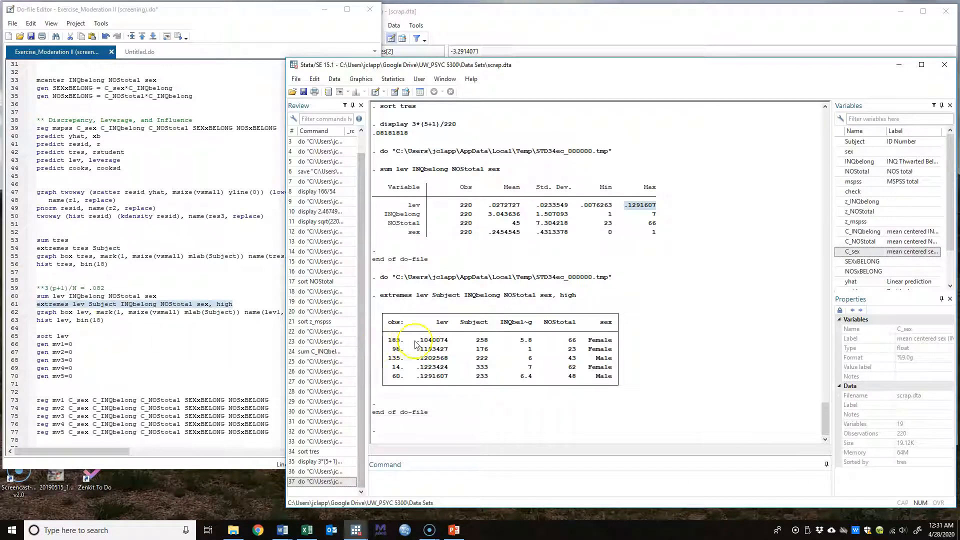
# Sort the dataset by lev.
pyautogui.click(15, 313)
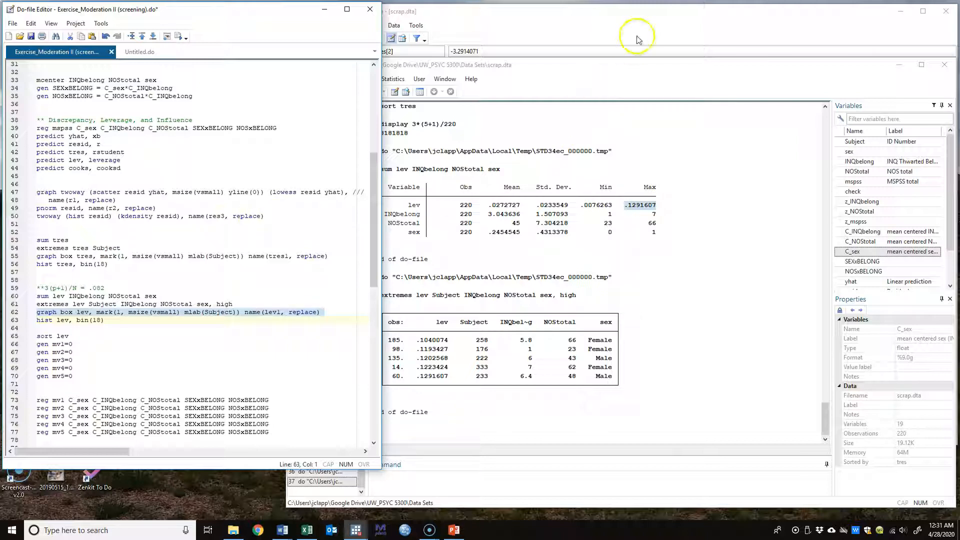
pyautogui.click(405, 489)
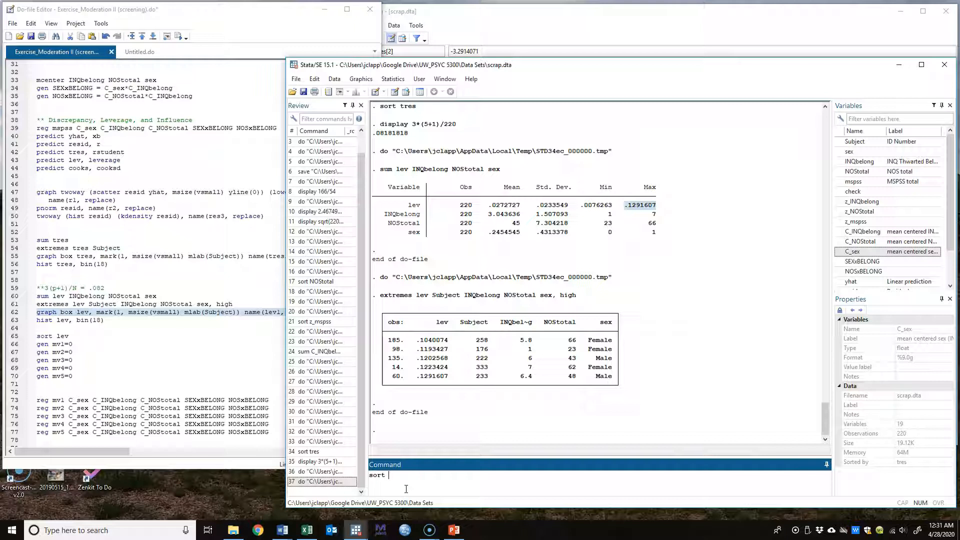
pyautogui.press('Return')
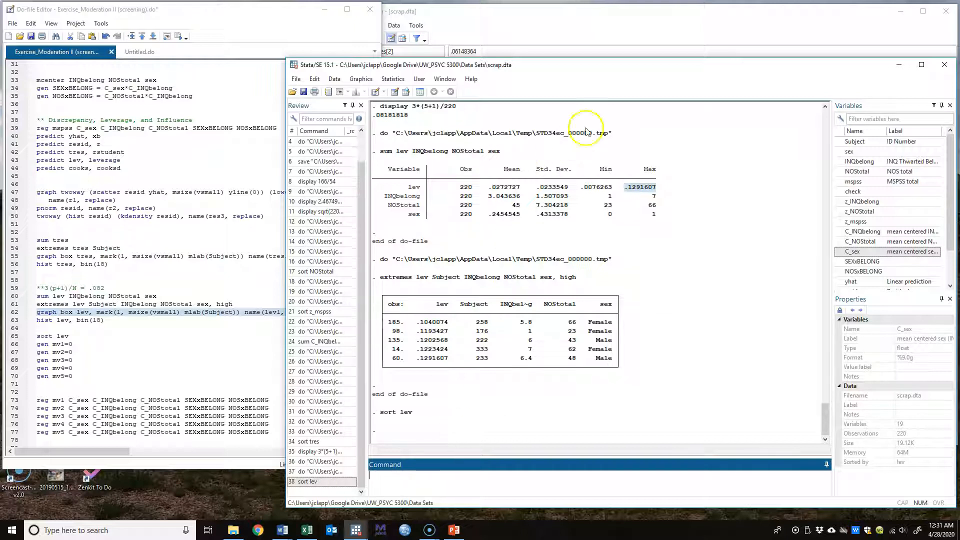
# Find the first observation with leverage at or above the .082 cutoff near the end of the lev column in the Data Editor.
pyautogui.click(693, 37)
pyautogui.moveTo(814, 89); pyautogui.dragTo(812, 216)
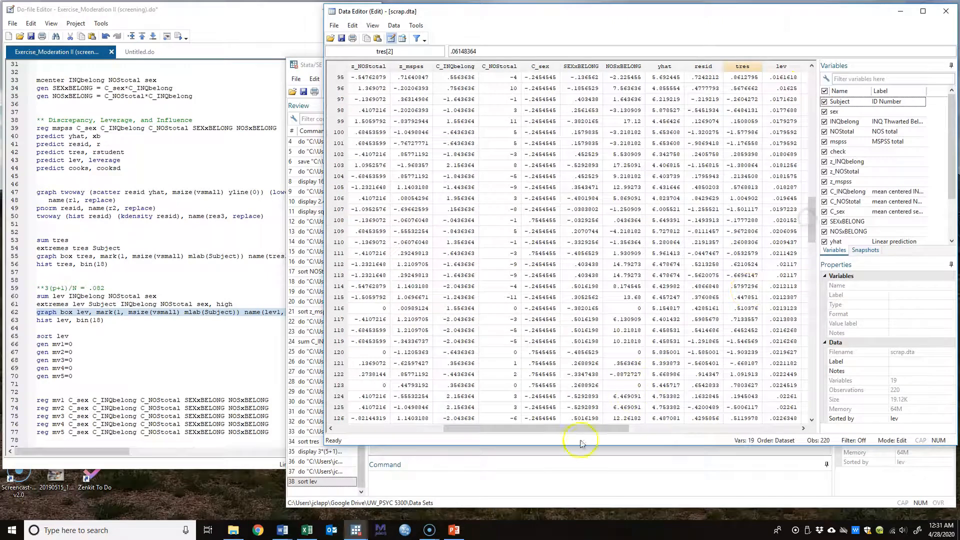
pyautogui.moveTo(590, 434); pyautogui.dragTo(636, 431)
pyautogui.moveTo(813, 218); pyautogui.dragTo(818, 356)
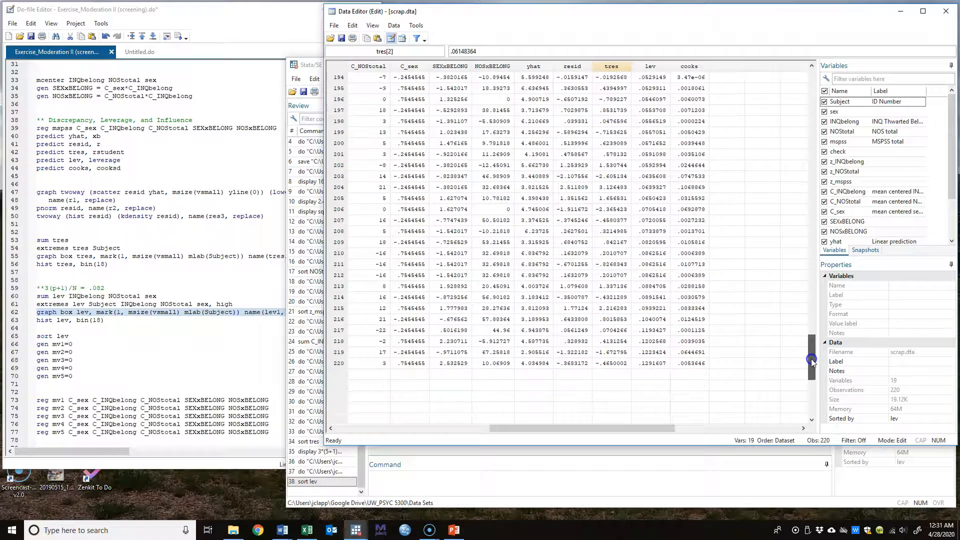
pyautogui.click(658, 244)
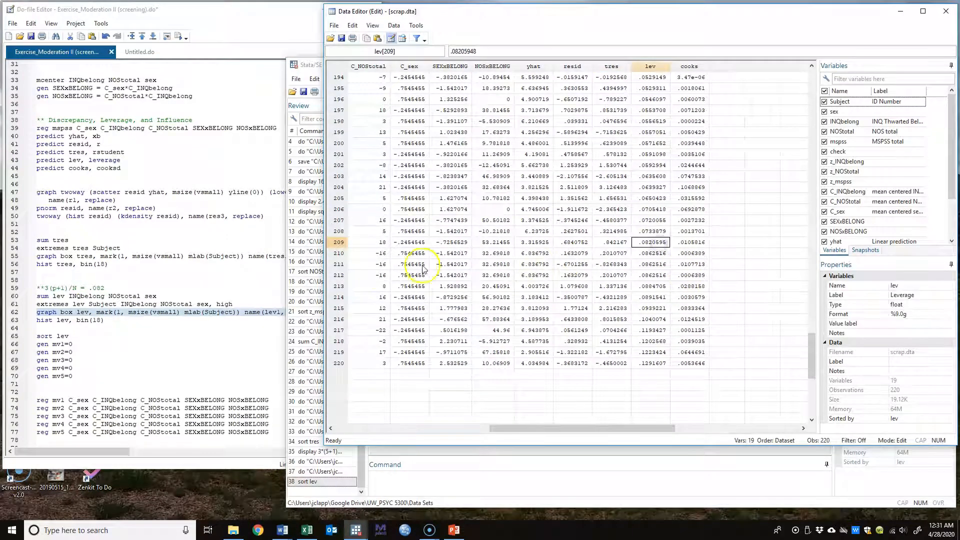
# Select observations 209 to 220, compare their Subject IDs and predictor scores with lev and cooks, and return to the do-file.
pyautogui.moveTo(338, 242); pyautogui.dragTo(343, 362)
pyautogui.moveTo(627, 426); pyautogui.dragTo(406, 435)
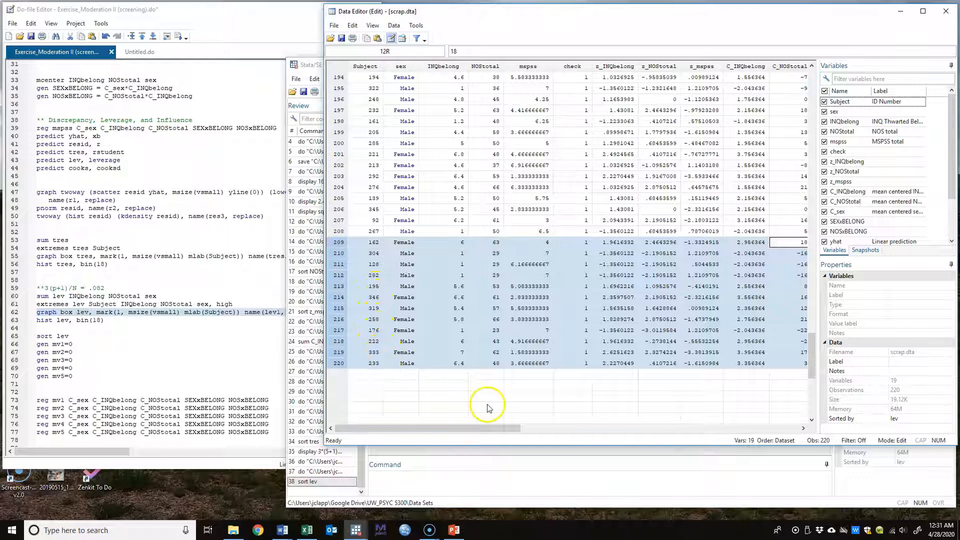
pyautogui.moveTo(482, 429); pyautogui.dragTo(636, 420)
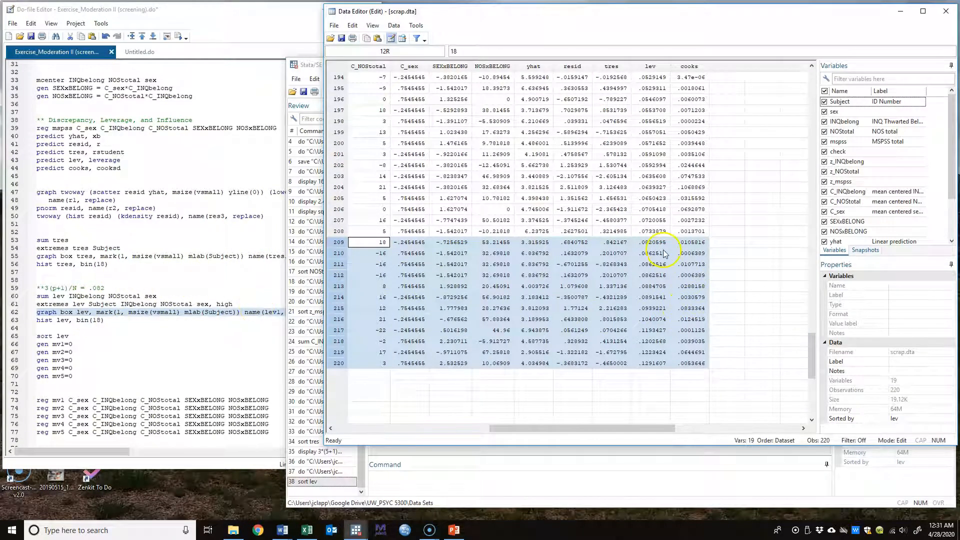
pyautogui.moveTo(646, 429); pyautogui.dragTo(460, 428)
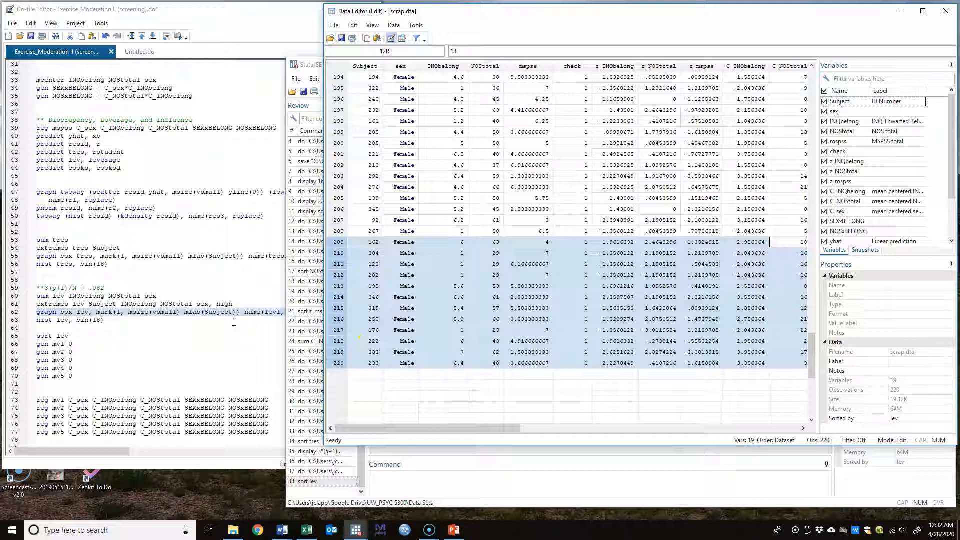
pyautogui.click(258, 31)
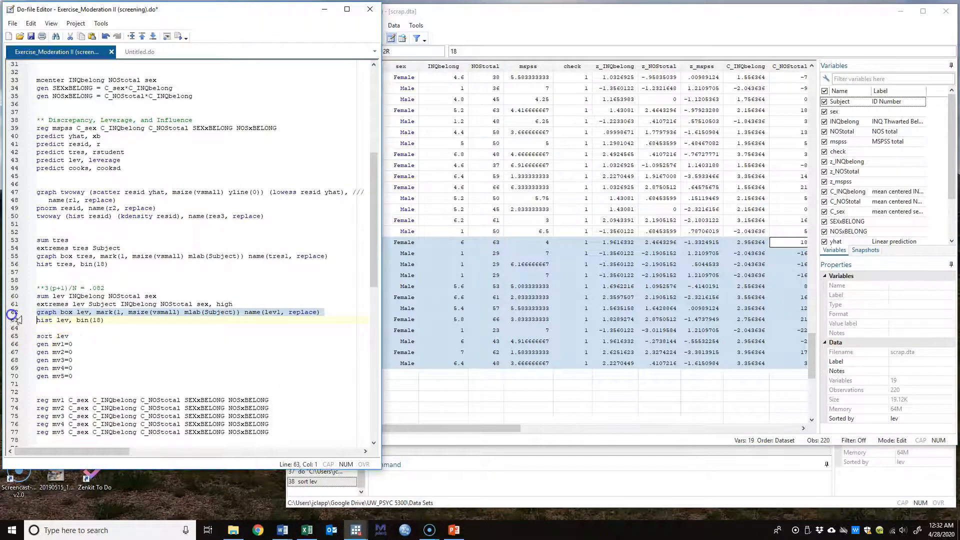
# Run the do-file line graph box lev, mark(1, msize(vsmall) mlab(Subject)) name(lev1, replace) and move its graph window off the data.
pyautogui.click(180, 35)
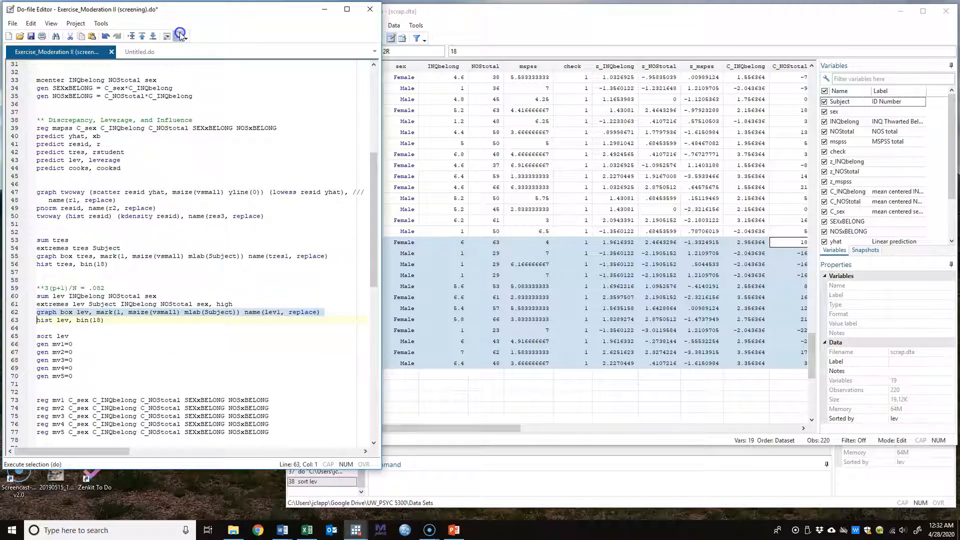
pyautogui.click(180, 35)
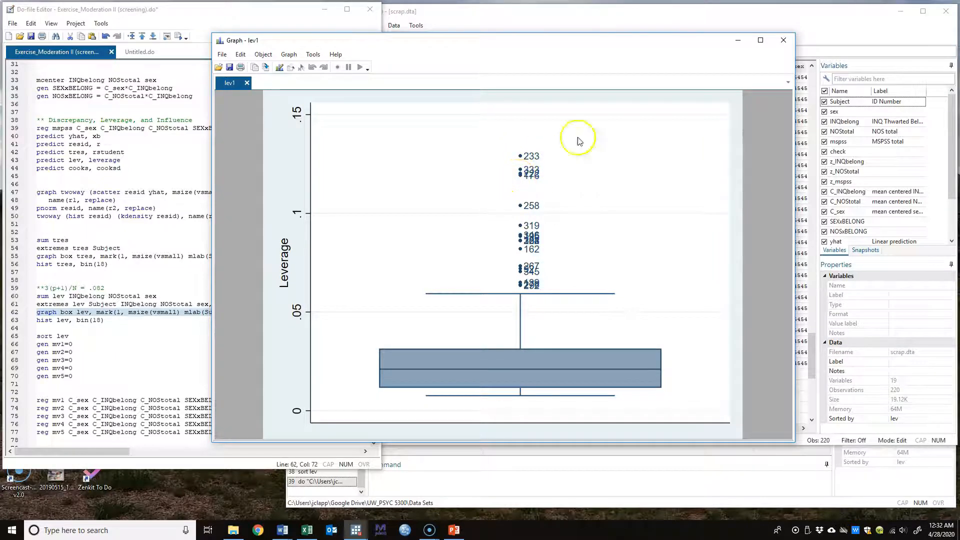
pyautogui.moveTo(634, 37); pyautogui.dragTo(443, 101)
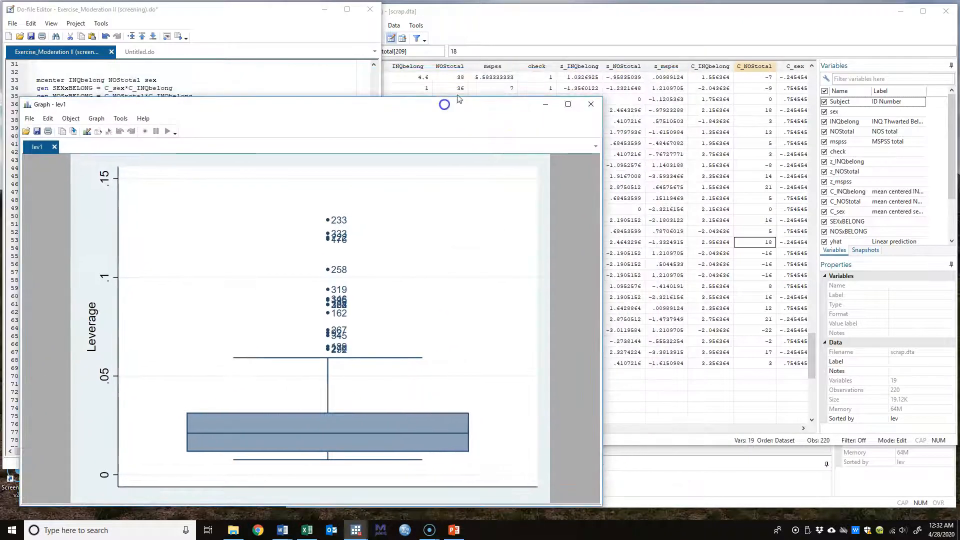
# Compare the labelled outliers in the lev1 box plot with the extremes listing of lev by Subject.
pyautogui.click(600, 19)
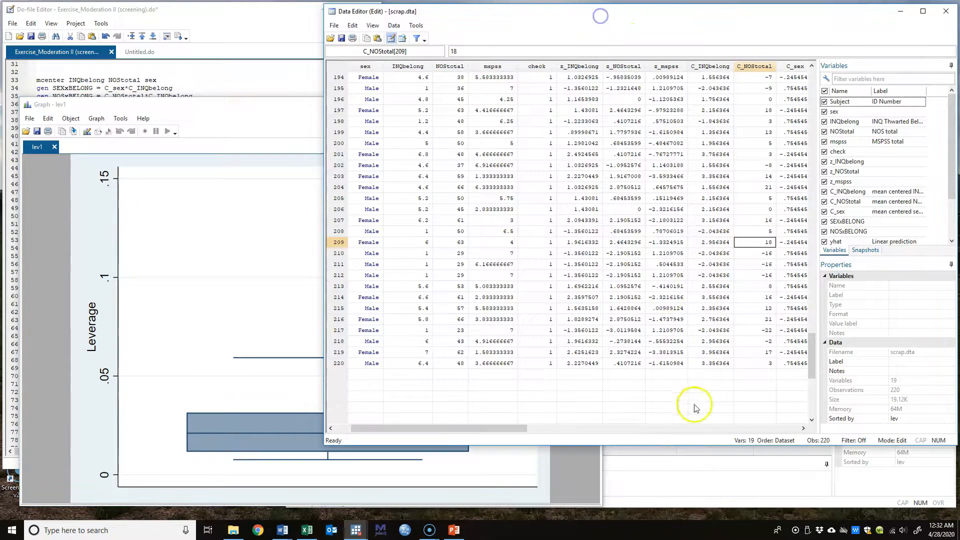
pyautogui.click(685, 481)
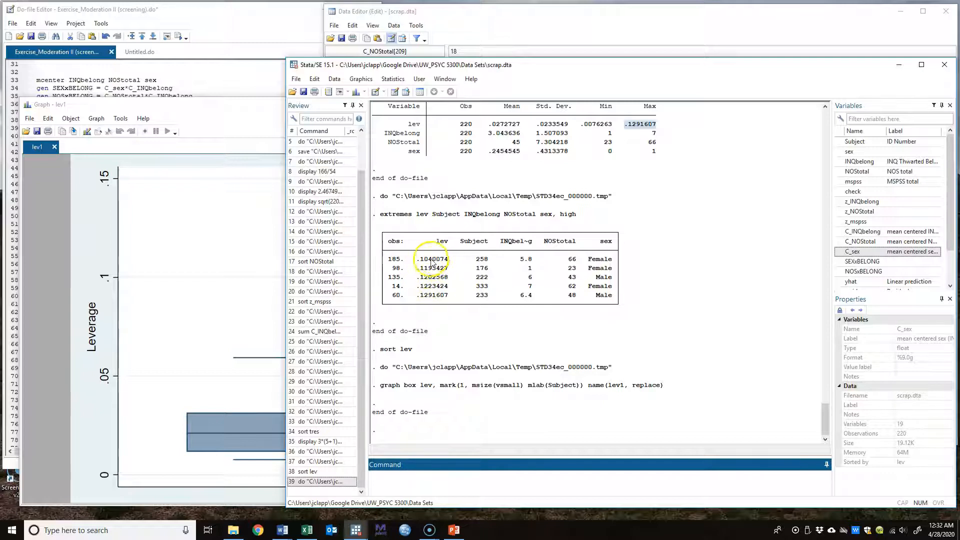
pyautogui.click(242, 111)
pyautogui.moveTo(364, 109); pyautogui.dragTo(675, 50)
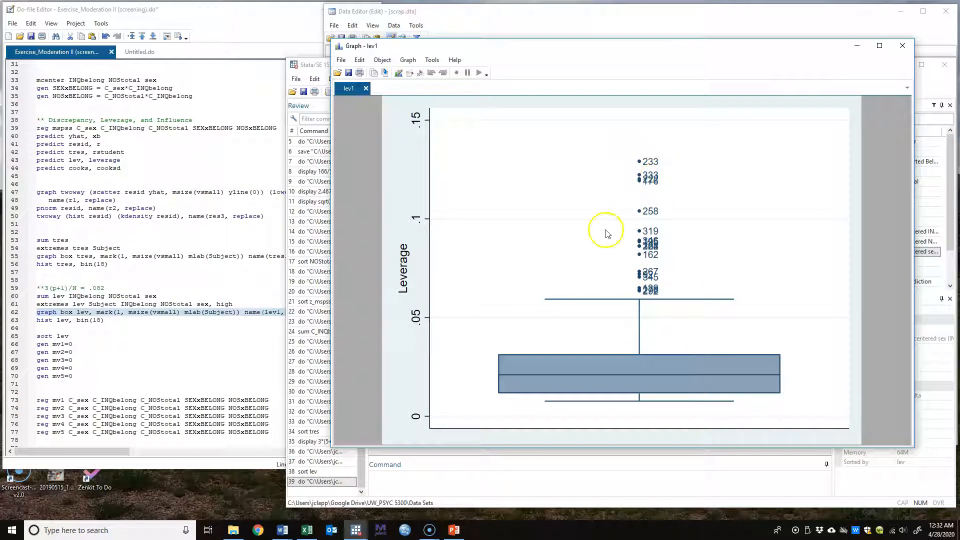
pyautogui.moveTo(557, 41); pyautogui.dragTo(348, 114)
pyautogui.click(790, 68)
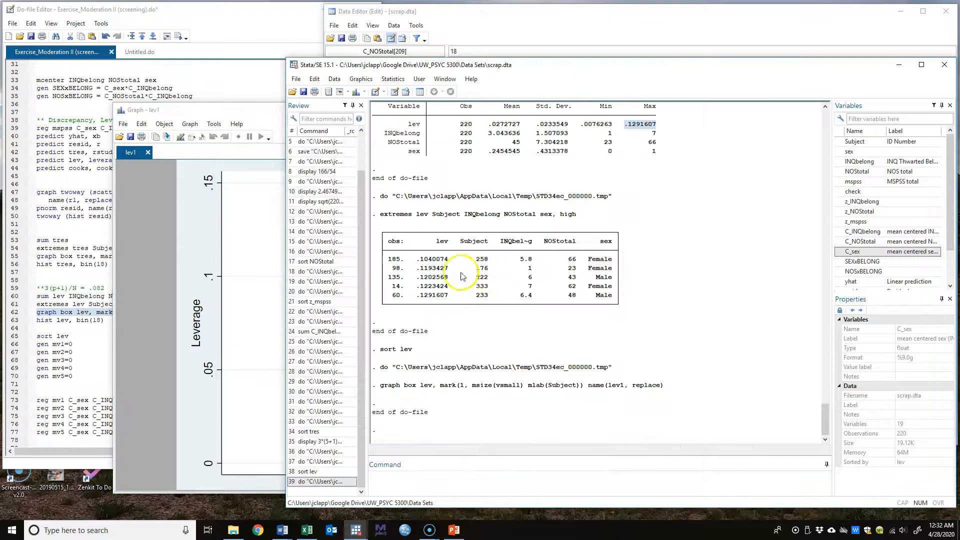
pyautogui.moveTo(255, 110); pyautogui.dragTo(443, 31)
# Run the do-file line hist lev, bin(18) and move the leverage histogram clear of the box plot.
pyautogui.click(20, 320)
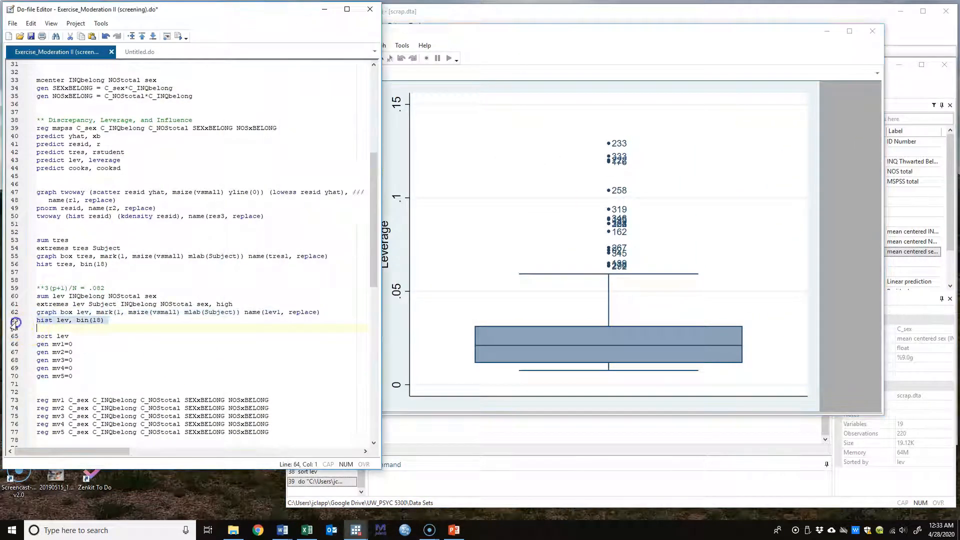
pyautogui.click(178, 36)
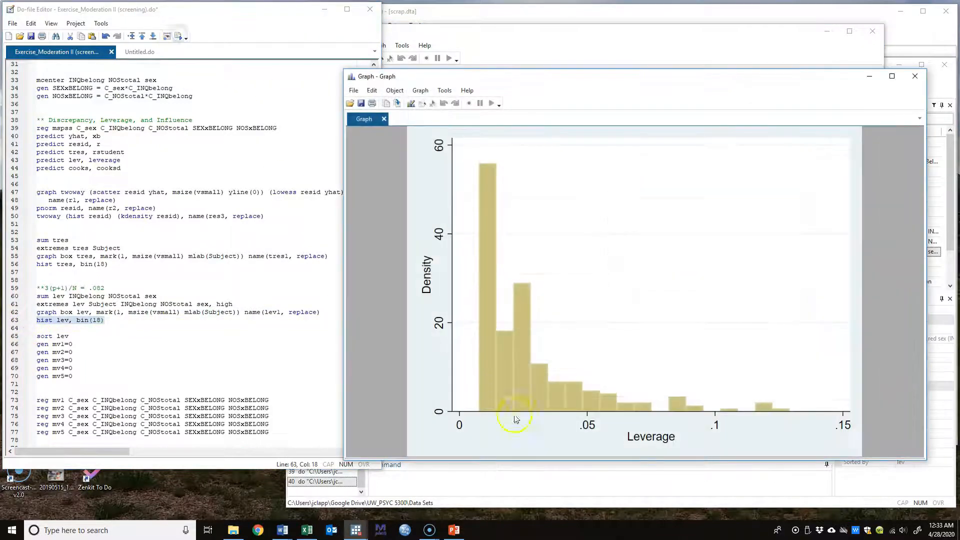
pyautogui.moveTo(735, 83); pyautogui.dragTo(464, 98)
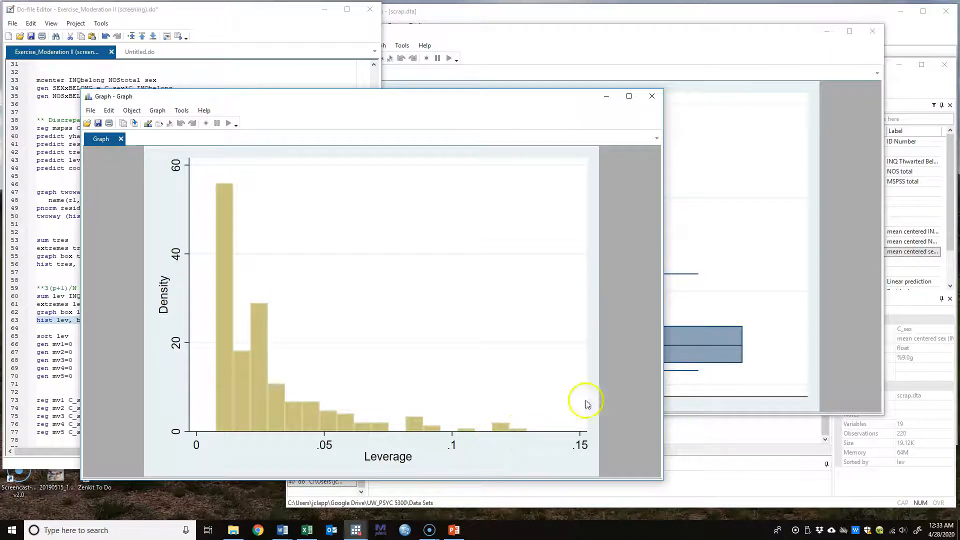
pyautogui.moveTo(553, 97); pyautogui.dragTo(499, 120)
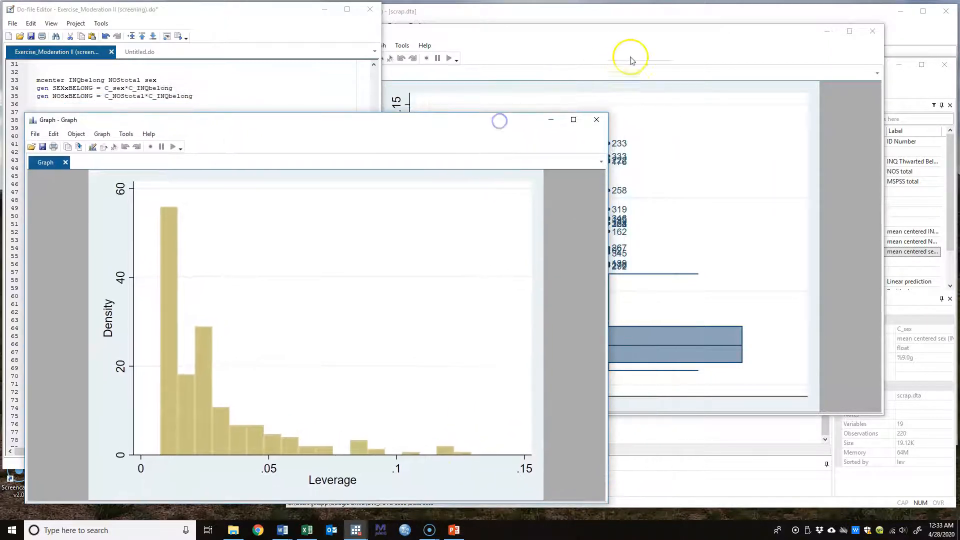
# Check the leverage histogram against the lev1 box plot, the Data Editor rows and the extremes listing.
pyautogui.click(646, 45)
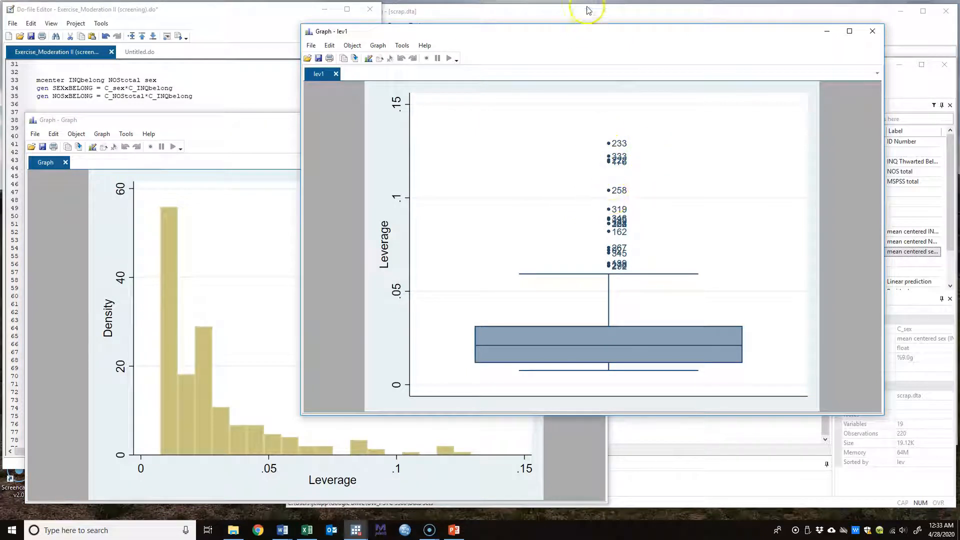
pyautogui.click(605, 17)
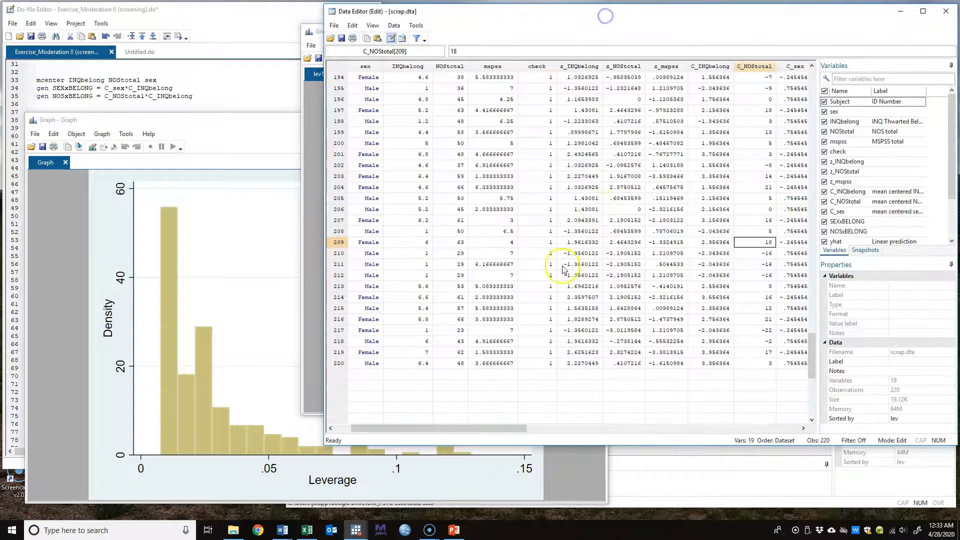
pyautogui.click(695, 480)
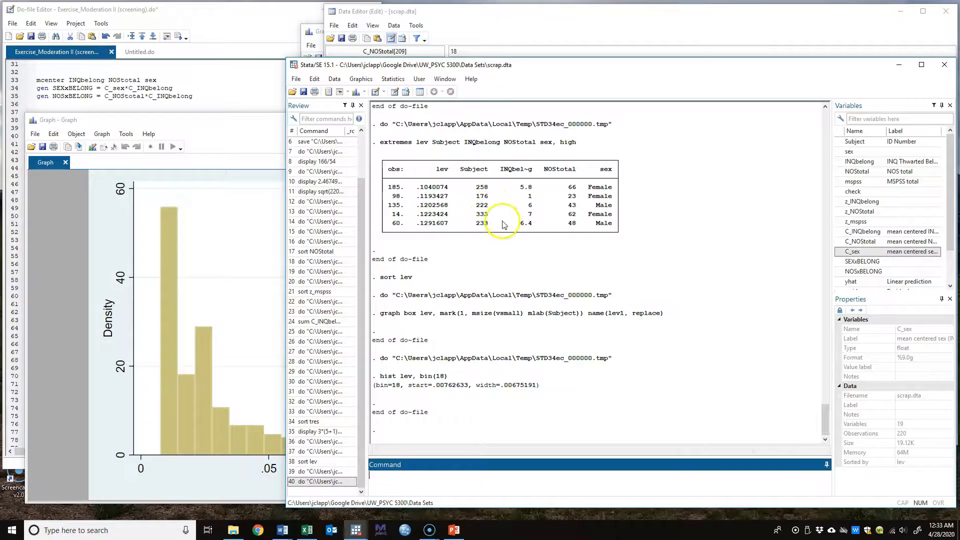
pyautogui.click(643, 32)
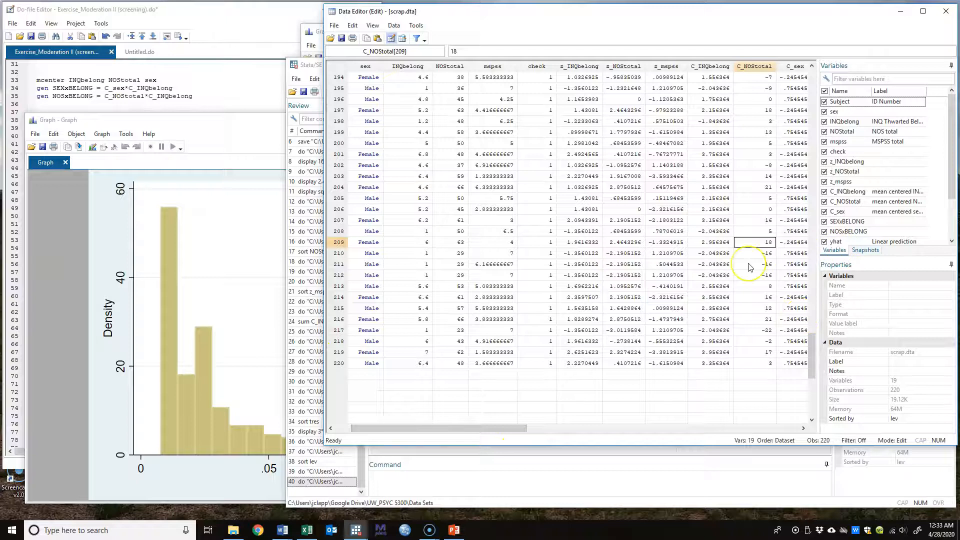
# Trace the largest values in the lev column of the Data Editor and match observations 216 and 217 to their Subject IDs.
pyautogui.press('Right')
pyautogui.press('Right')
pyautogui.press('Right')
pyautogui.press('Right')
pyautogui.press('Right')
pyautogui.press('Right')
pyautogui.press('Right')
pyautogui.press('Right')
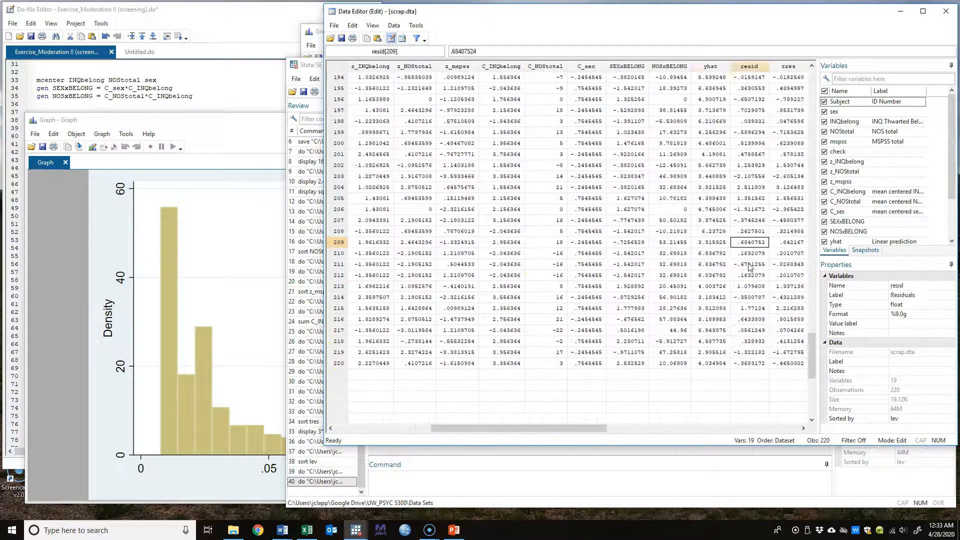
pyautogui.press('Left')
pyautogui.press('Down')
pyautogui.press('Down')
pyautogui.press('Down')
pyautogui.press('Down')
pyautogui.press('Down')
pyautogui.press('Down')
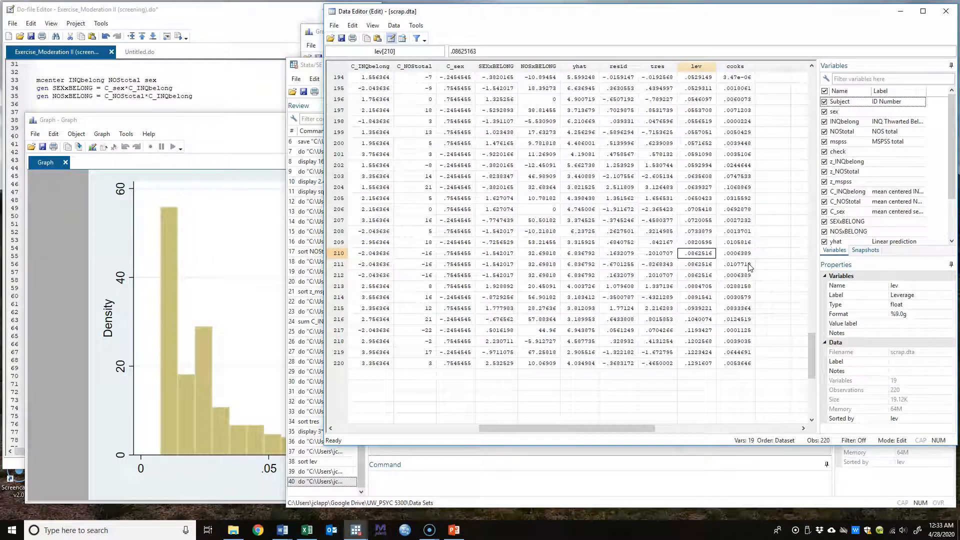
pyautogui.press('Down')
pyautogui.press('Home')
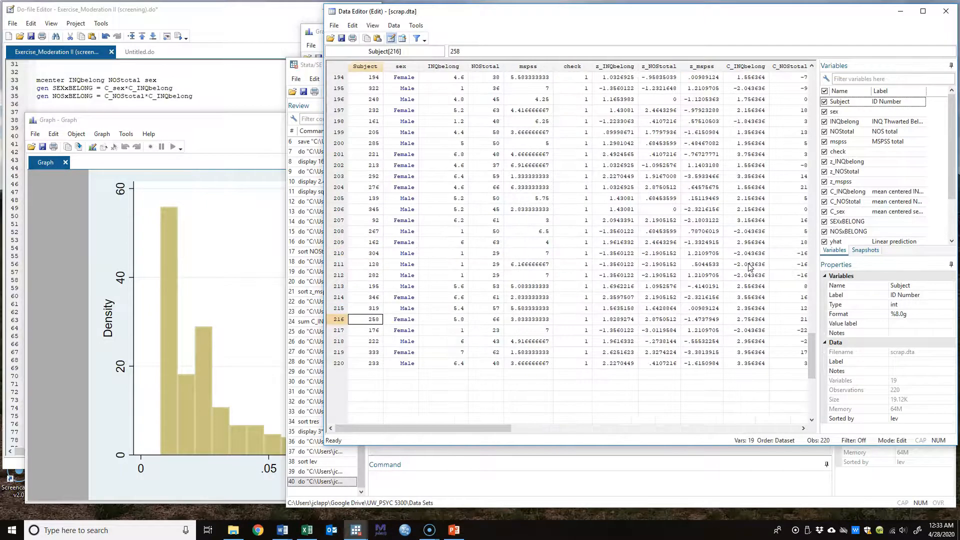
pyautogui.press('Down')
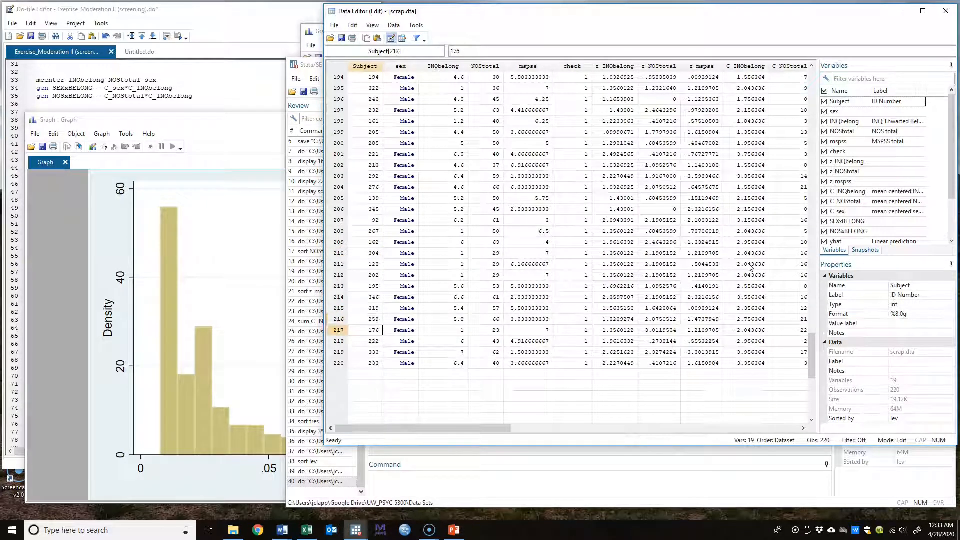
# Select observations 217 to 220 to inspect their lev and cooks values, and close the leverage histogram.
pyautogui.moveTo(338, 330); pyautogui.dragTo(345, 367)
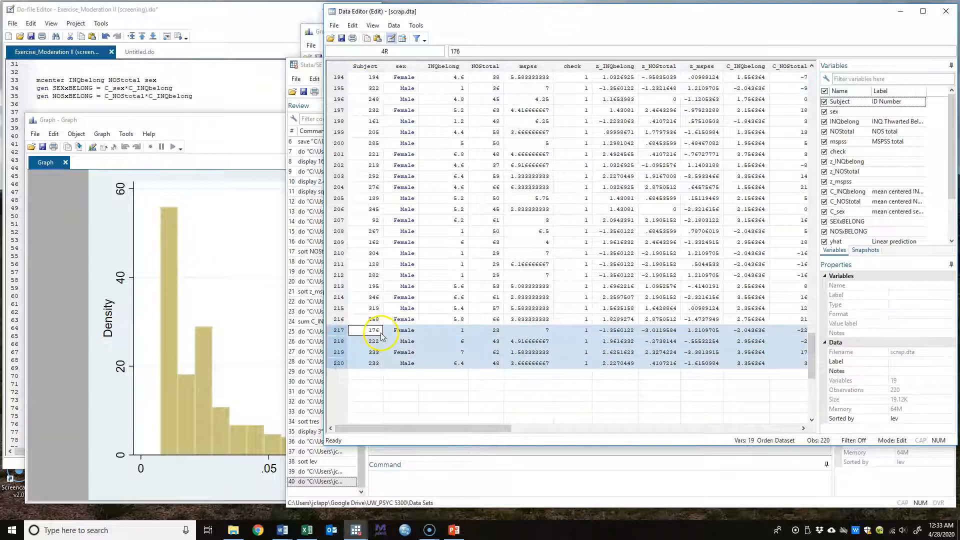
pyautogui.moveTo(453, 428); pyautogui.dragTo(612, 428)
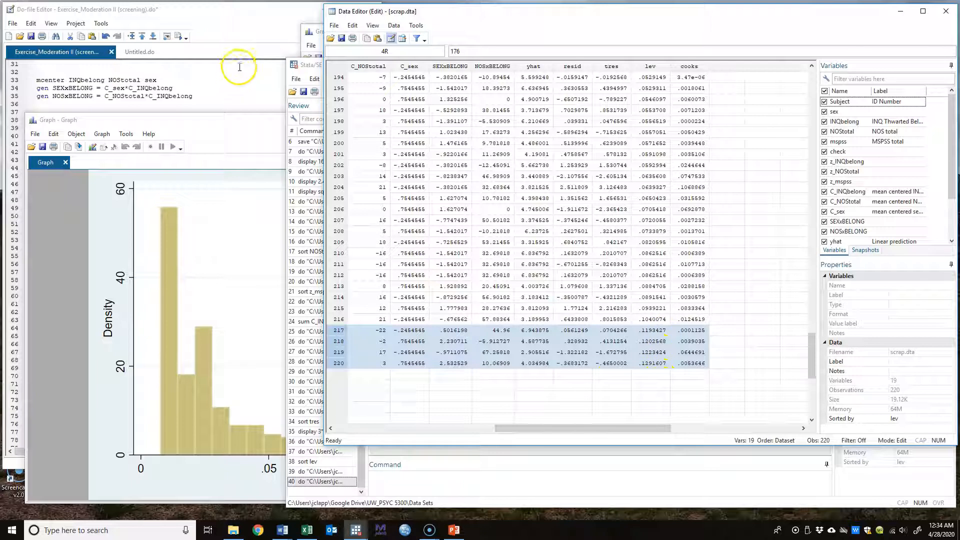
pyautogui.click(244, 142)
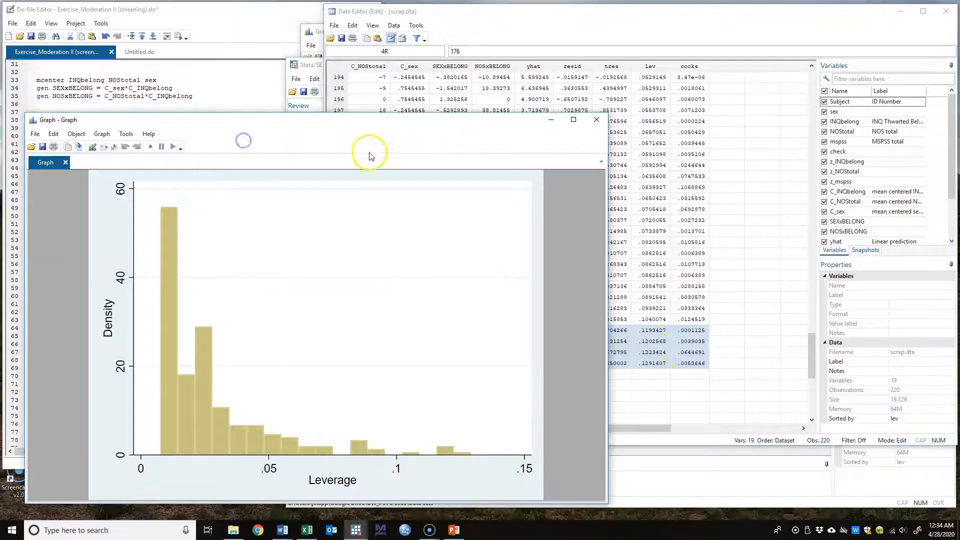
pyautogui.click(596, 122)
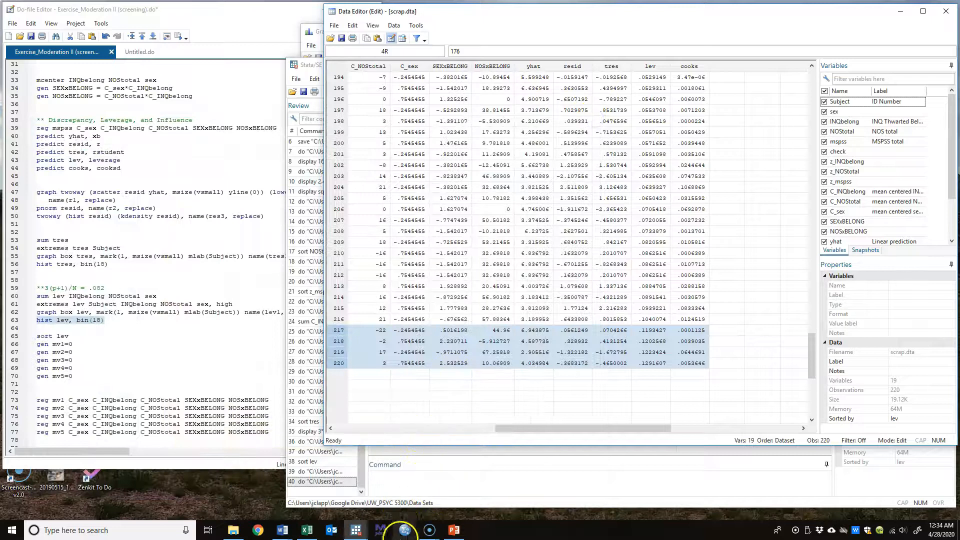
# Bring up the lev1 box plot of leverage and close its graph window after viewing it.
pyautogui.click(349, 534)
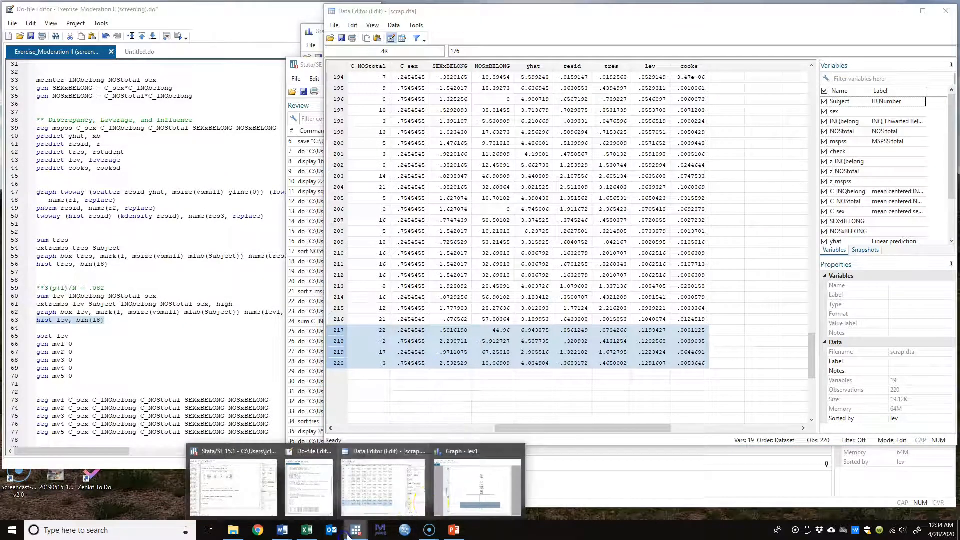
pyautogui.click(465, 484)
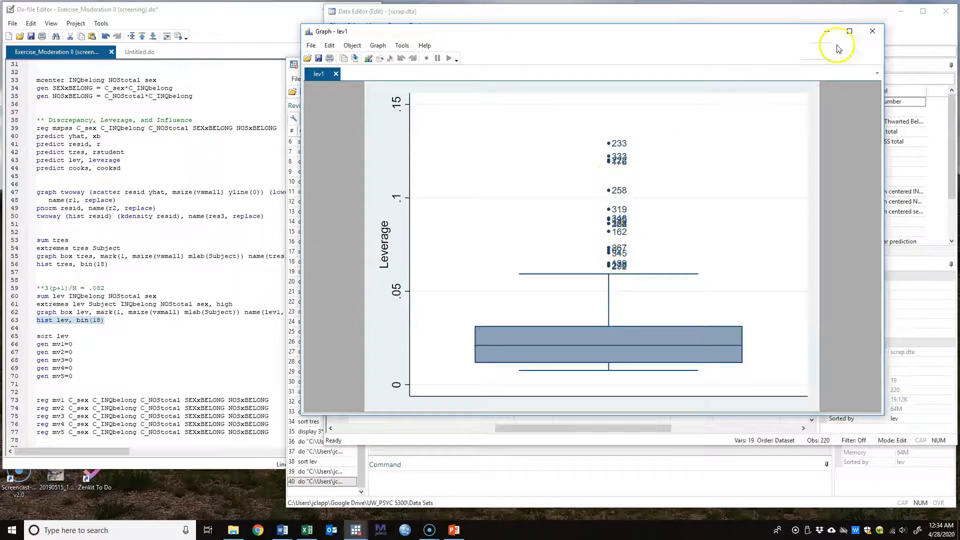
pyautogui.click(870, 32)
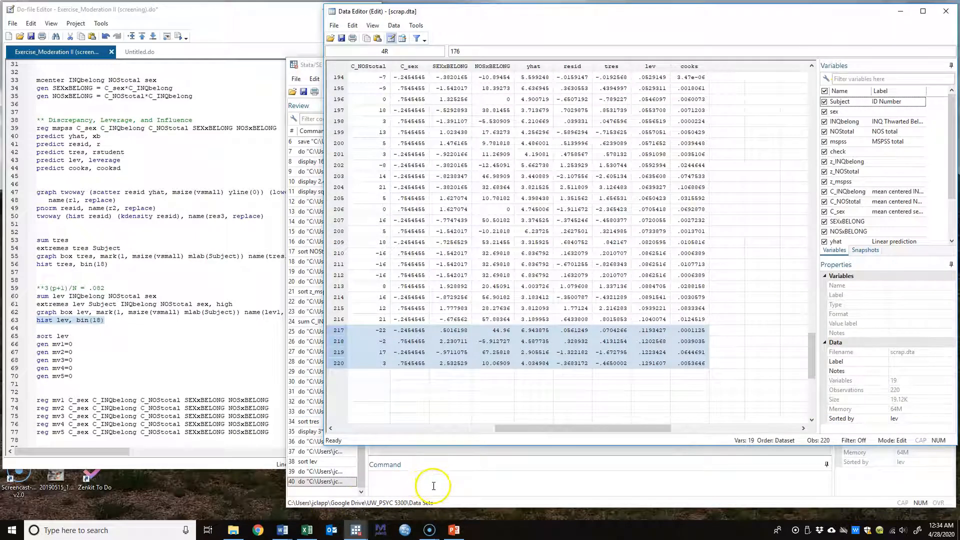
# Review the summary and extremes output for leverage in the results, and return to the full regression line in the do-file.
pyautogui.click(275, 27)
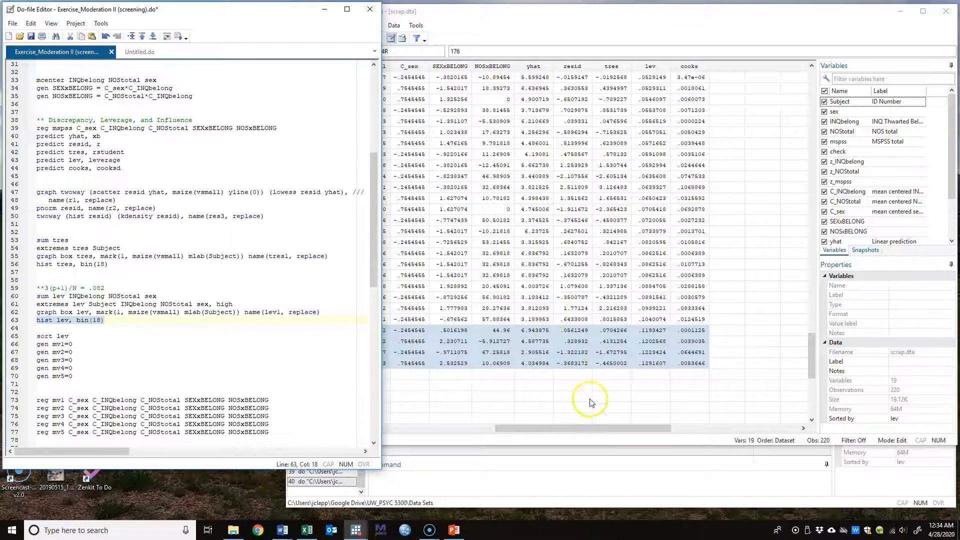
pyautogui.click(579, 468)
pyautogui.scroll(7, 553, 349)
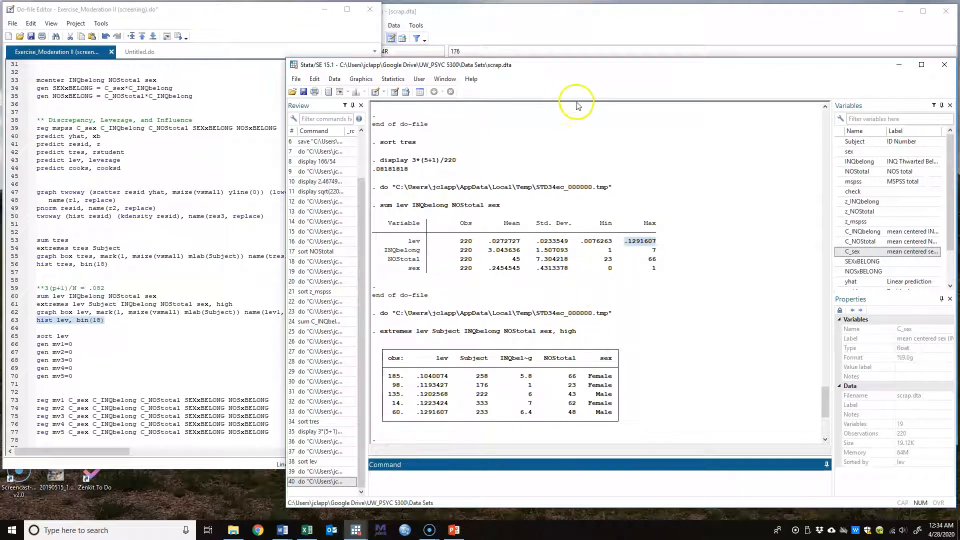
pyautogui.click(292, 42)
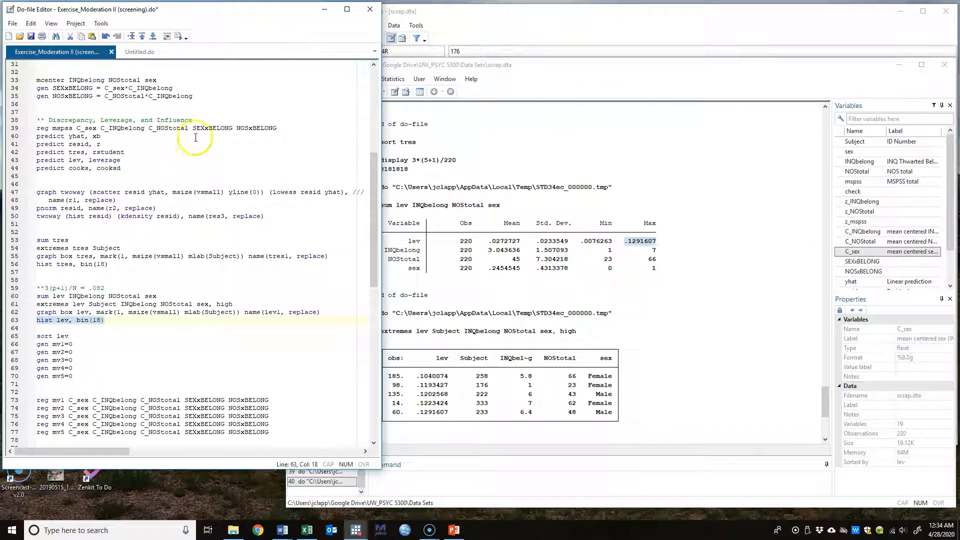
pyautogui.click(241, 126)
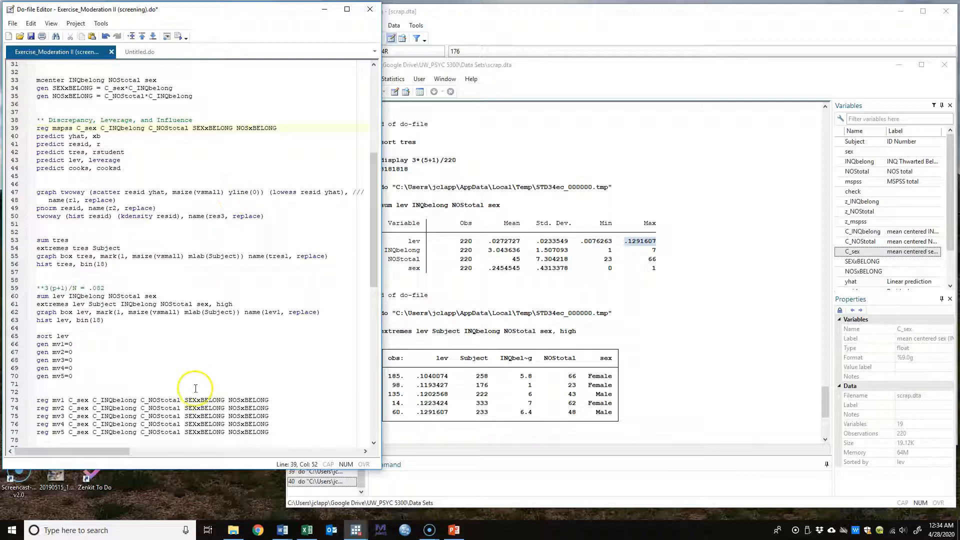
# Delete the gen mv5=0 line and the reg mv5 line from the do-file.
pyautogui.click(49, 376)
pyautogui.press('Delete')
pyautogui.press('Delete')
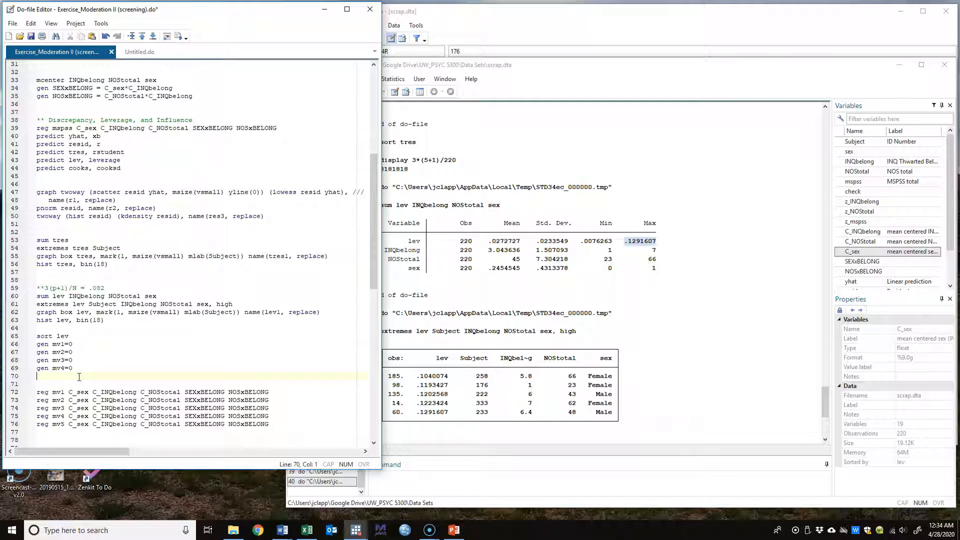
pyautogui.tripleClick(110, 425)
pyautogui.press('Delete')
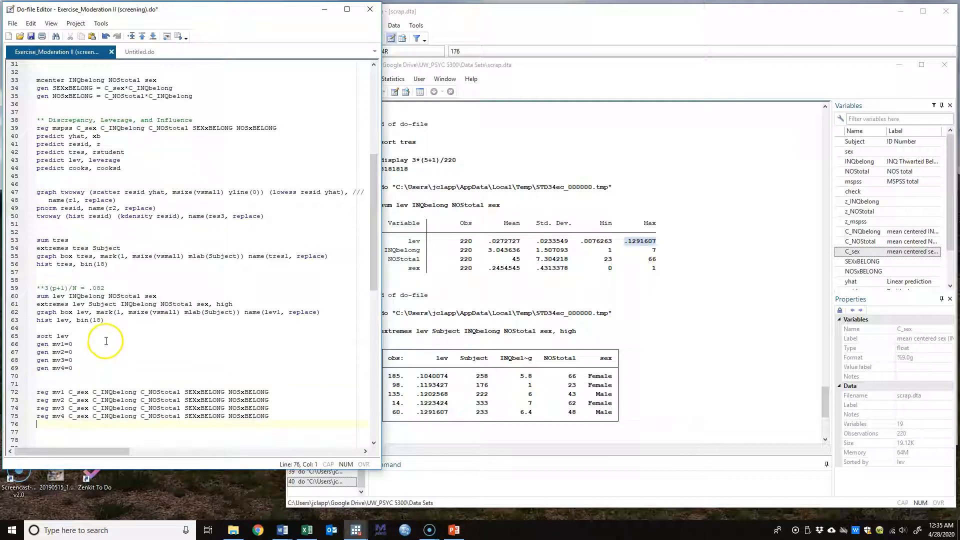
# Run the sort lev line from the do-file and select the lev values in rows 217 to 220 of the data.
pyautogui.click(670, 34)
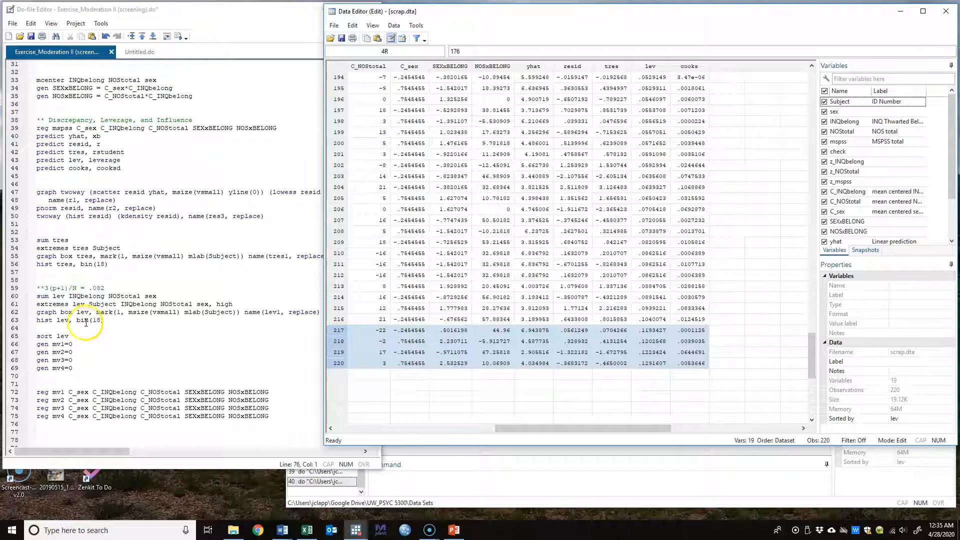
pyautogui.click(145, 320)
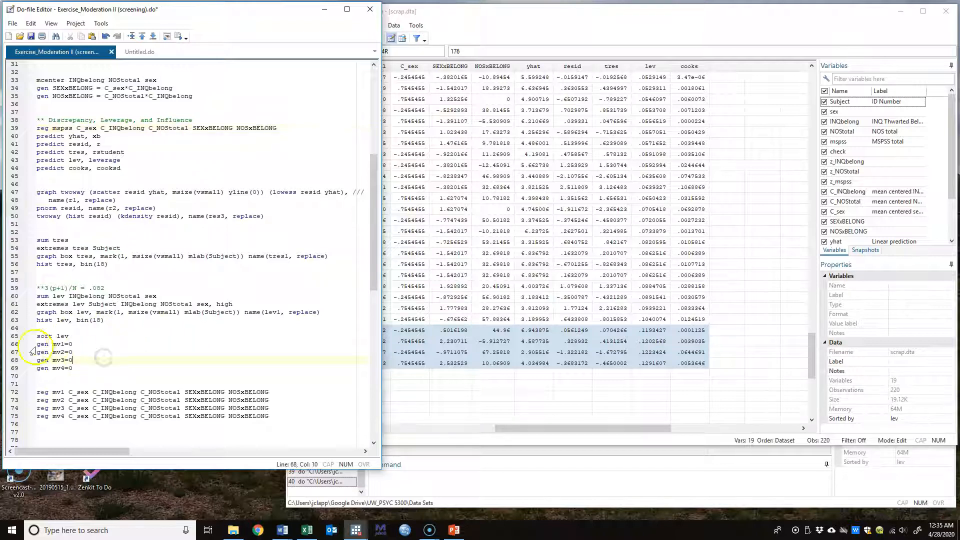
pyautogui.click(9, 336)
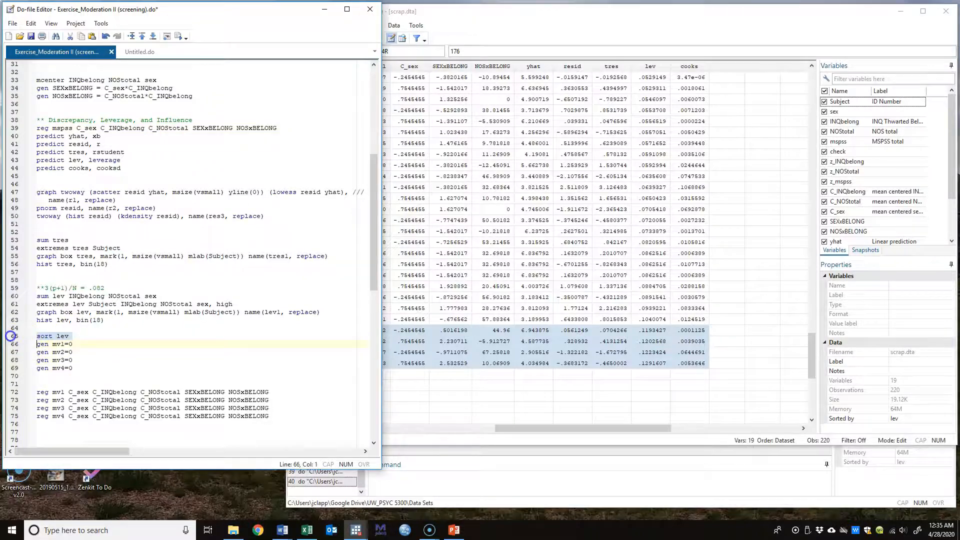
pyautogui.click(179, 37)
pyautogui.moveTo(457, 428); pyautogui.dragTo(628, 431)
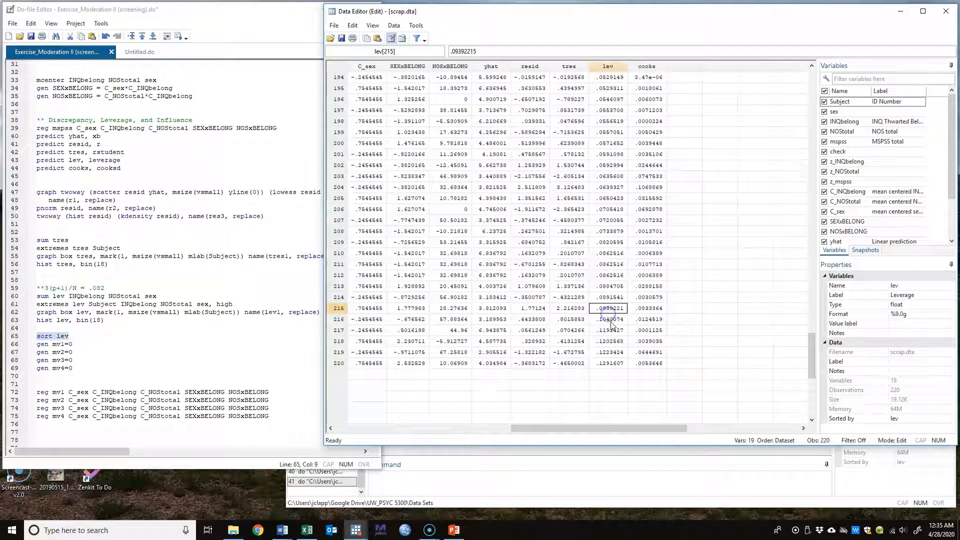
pyautogui.moveTo(610, 330); pyautogui.dragTo(614, 365)
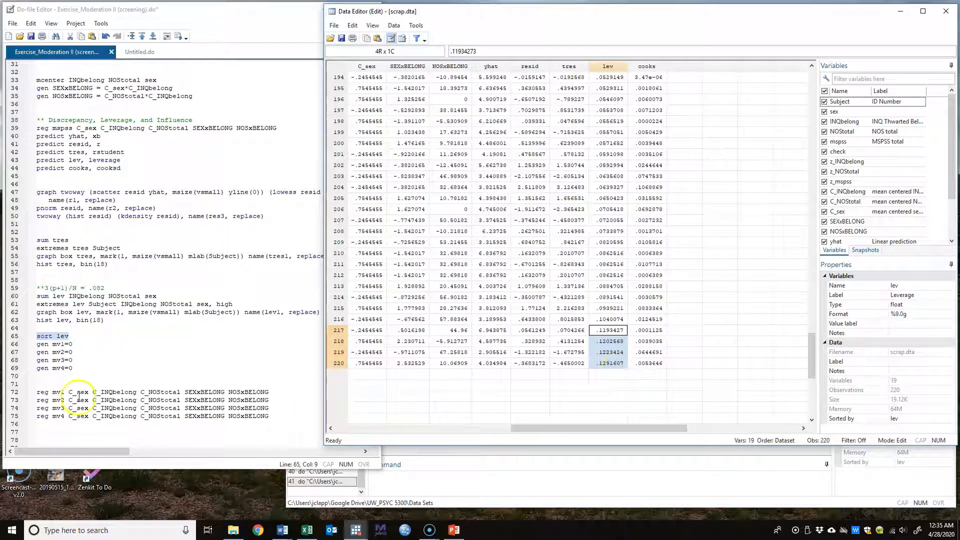
# Run the four do-file lines that generate mv1, mv2, mv3 and mv4 with the value 0.
pyautogui.click(13, 345)
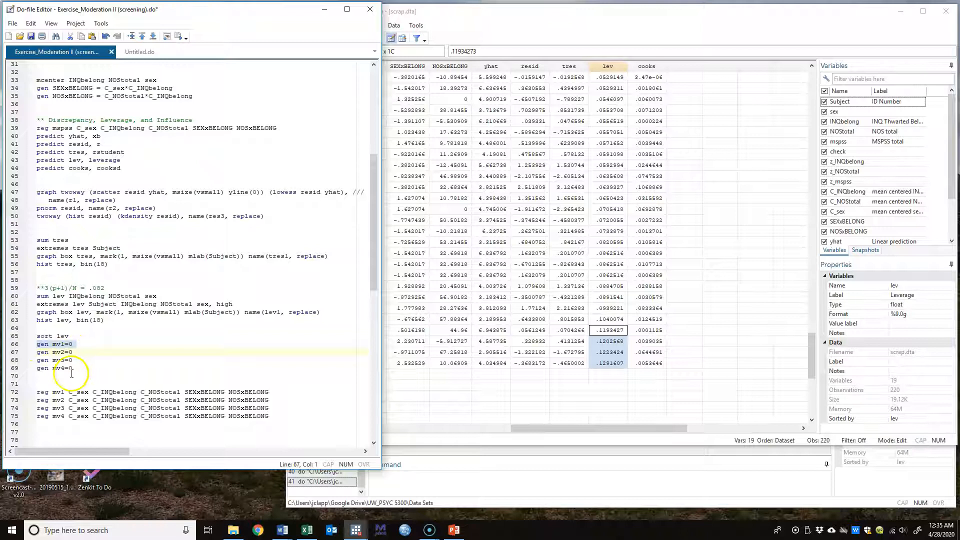
pyautogui.moveTo(13, 345); pyautogui.dragTo(16, 375)
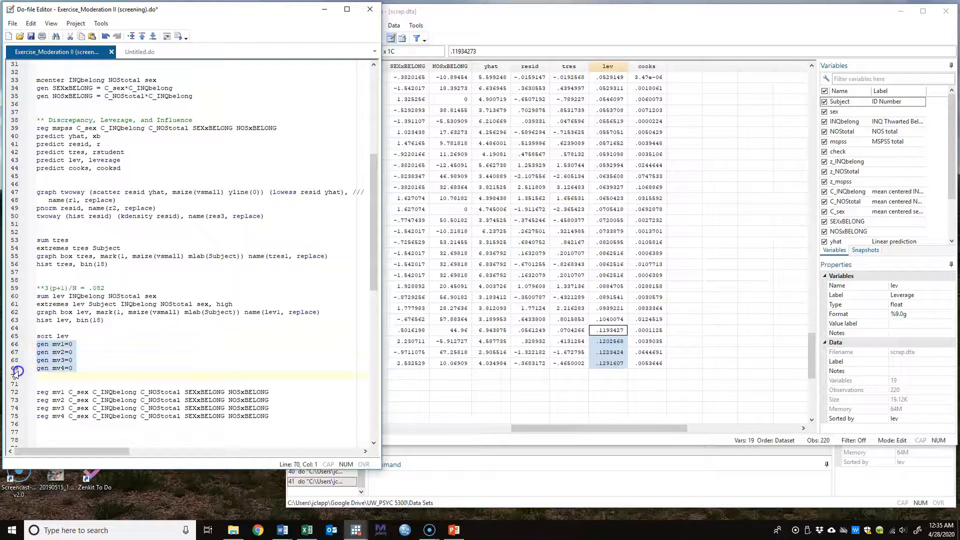
pyautogui.click(178, 35)
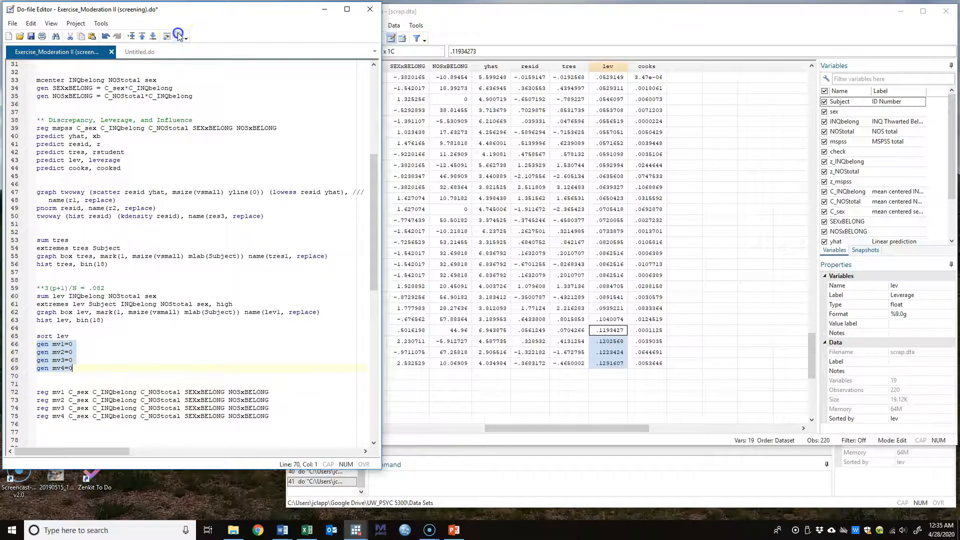
# Enter 1 in the data for mv1 in row 220, mv2 in row 219, mv3 in row 218 and mv4 in row 217.
pyautogui.moveTo(586, 428); pyautogui.dragTo(645, 429)
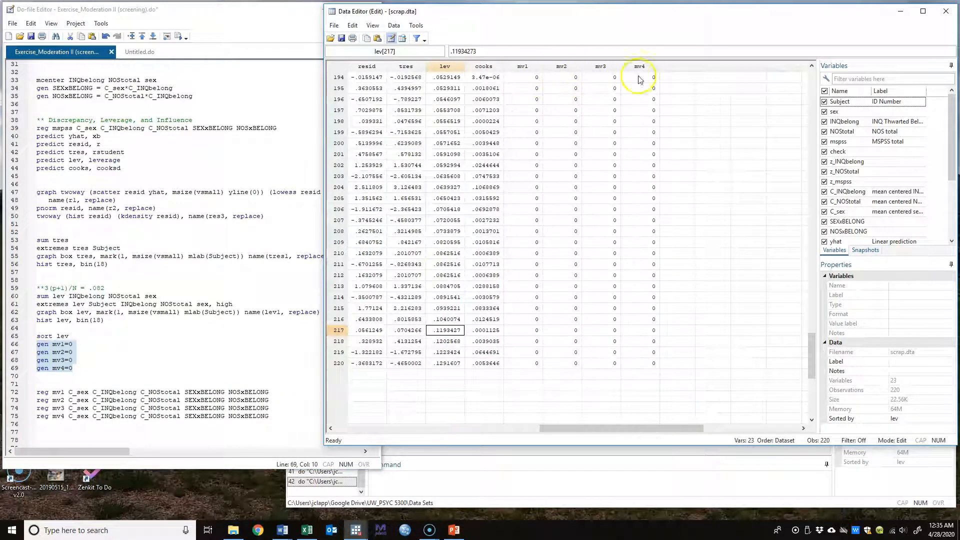
pyautogui.click(527, 362)
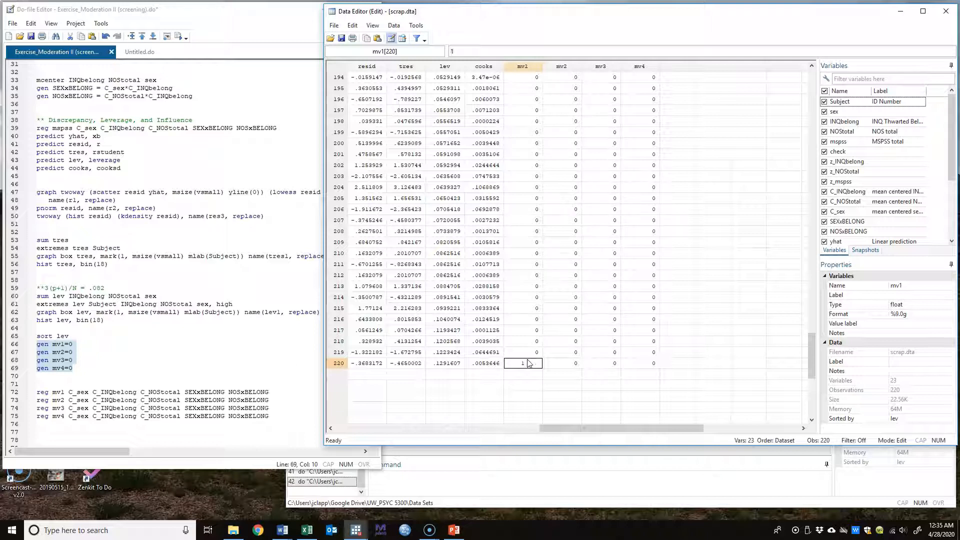
pyautogui.press('Tab')
pyautogui.press('Up')
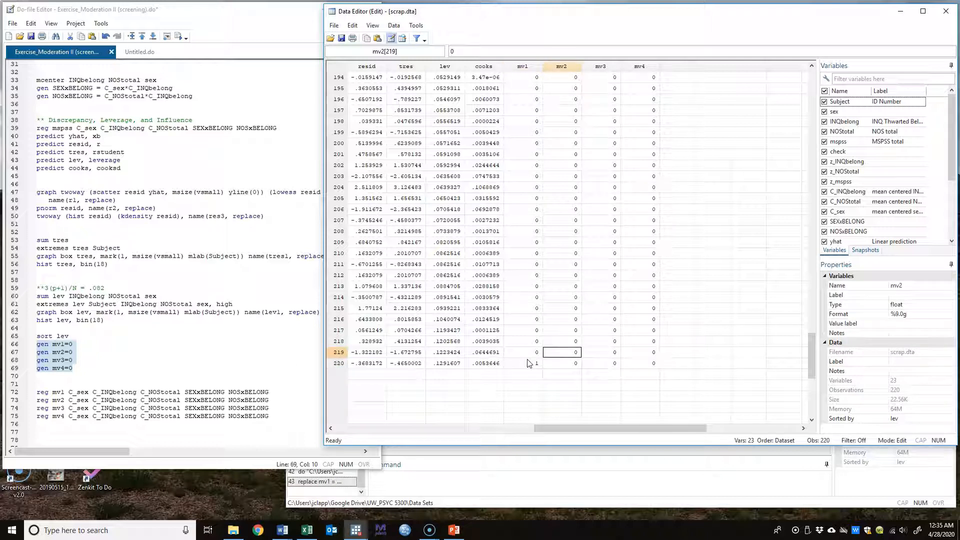
pyautogui.write('1')
pyautogui.press('Tab')
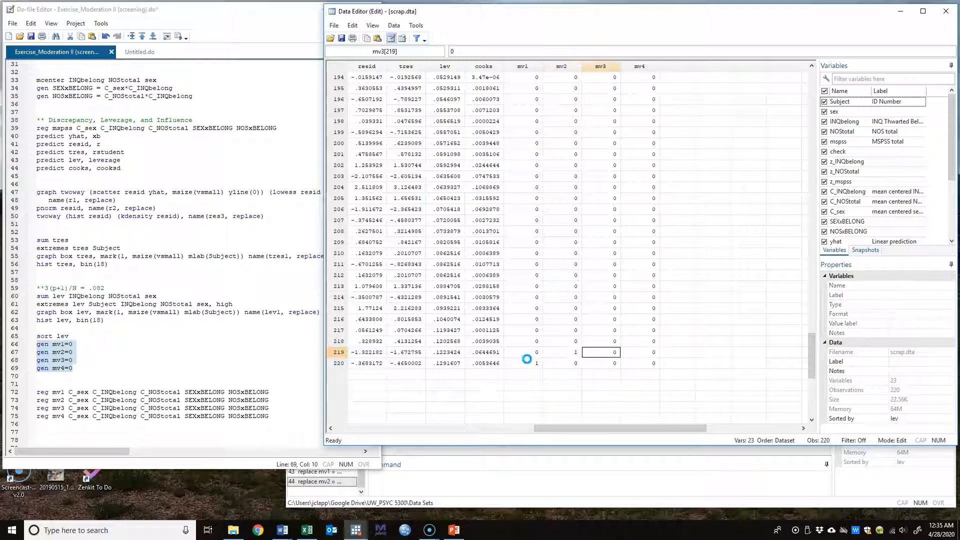
pyautogui.press('Up')
pyautogui.press('Tab')
pyautogui.press('Up')
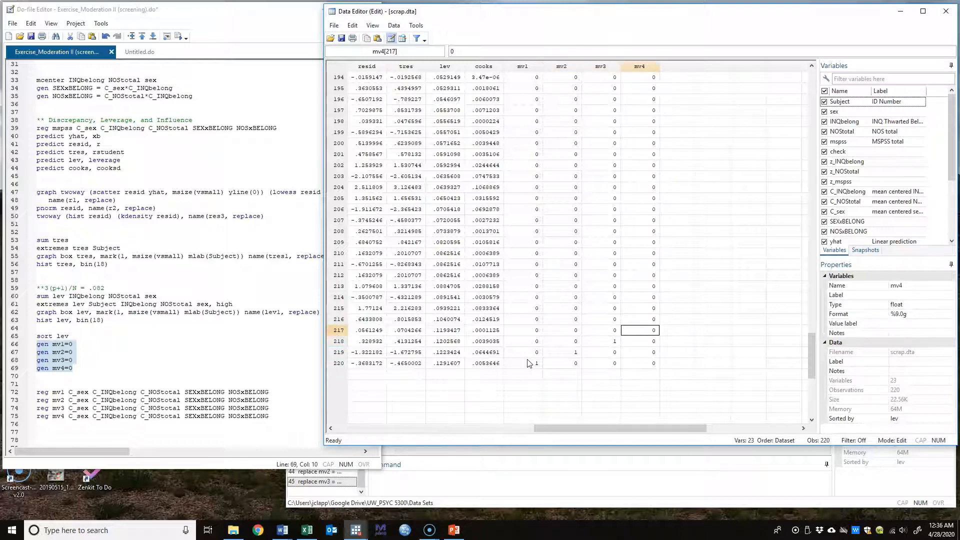
pyautogui.write('1')
pyautogui.press('Return')
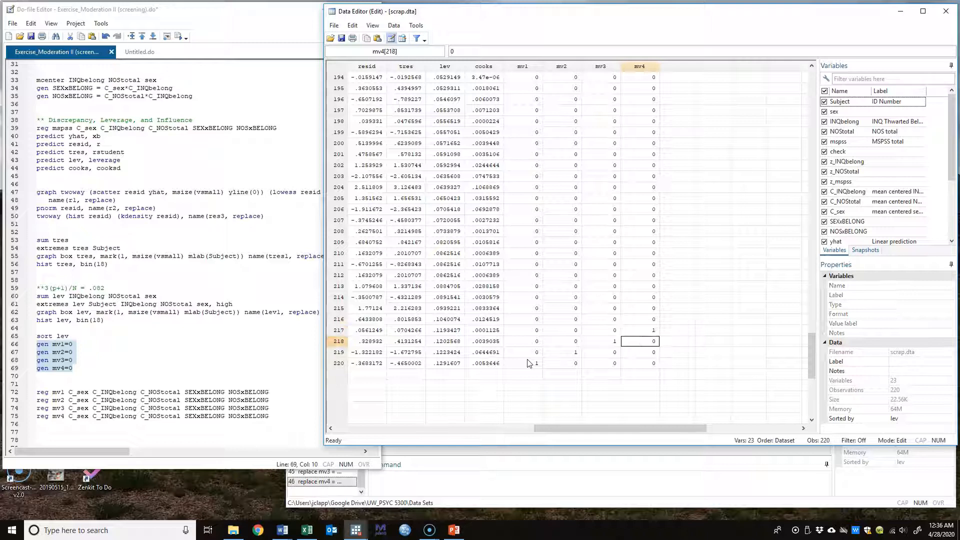
# Check the leverage values and the mv1 to mv4 dummy codes across rows 217 to 220 of the data.
pyautogui.press('Up')
pyautogui.press('Left')
pyautogui.press('Left')
pyautogui.press('Left')
pyautogui.press('Left')
pyautogui.press('Left')
pyautogui.press('Left')
pyautogui.press('Right')
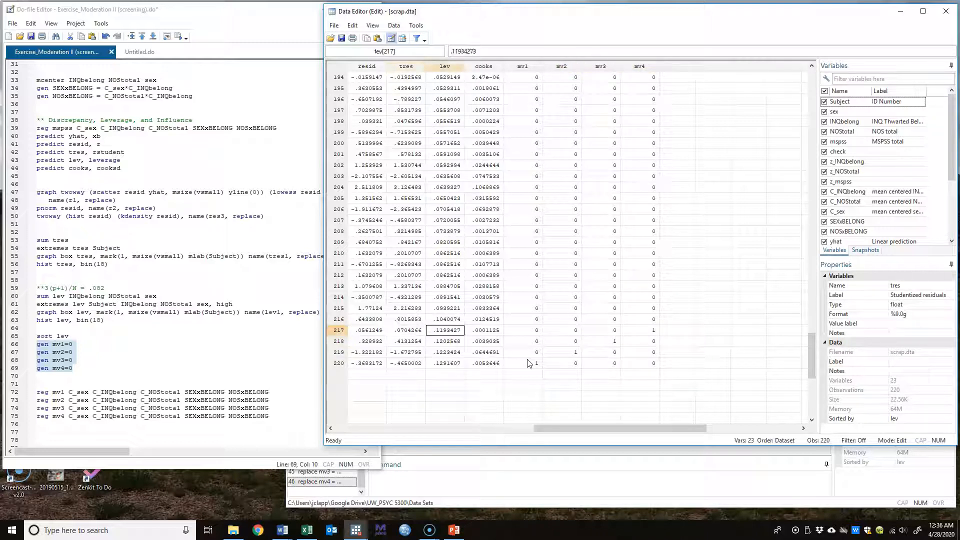
pyautogui.press('Right')
pyautogui.press('Right')
pyautogui.press('Right')
pyautogui.press('Right')
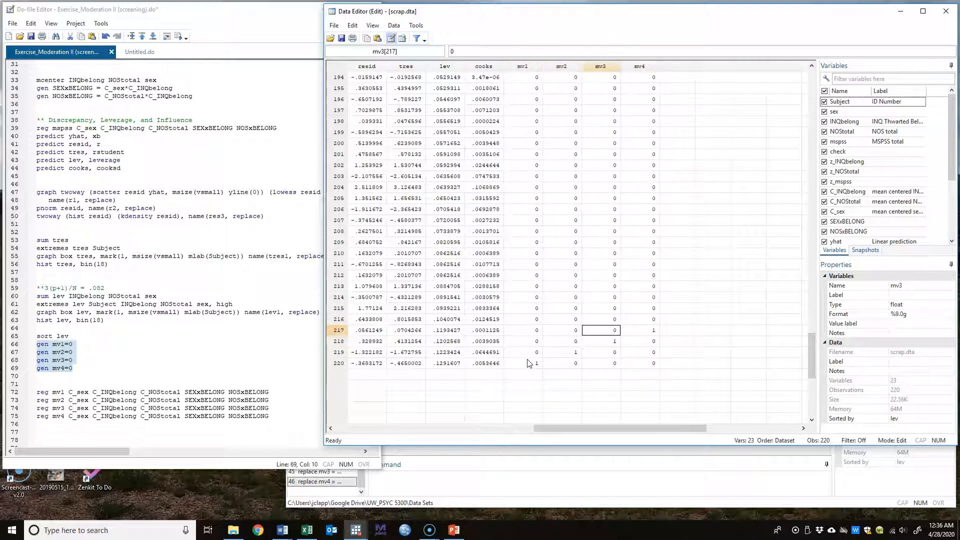
pyautogui.press('Left')
pyautogui.press('Right')
pyautogui.press('Right')
pyautogui.press('Left')
pyautogui.press('Left')
pyautogui.press('Left')
pyautogui.press('Down')
pyautogui.press('Down')
pyautogui.press('Down')
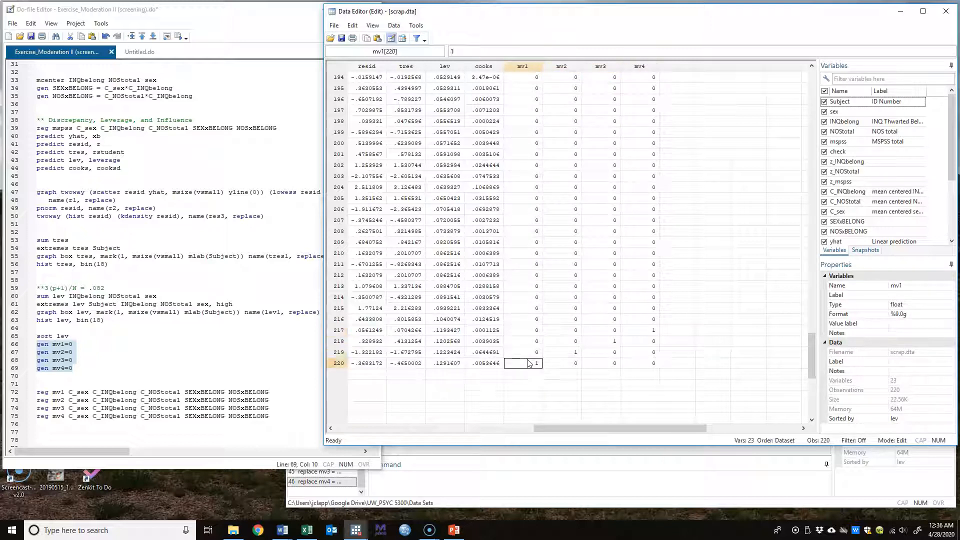
pyautogui.press('Right')
pyautogui.press('Up')
pyautogui.press('Right')
pyautogui.press('Up')
pyautogui.press('Right')
pyautogui.press('Up')
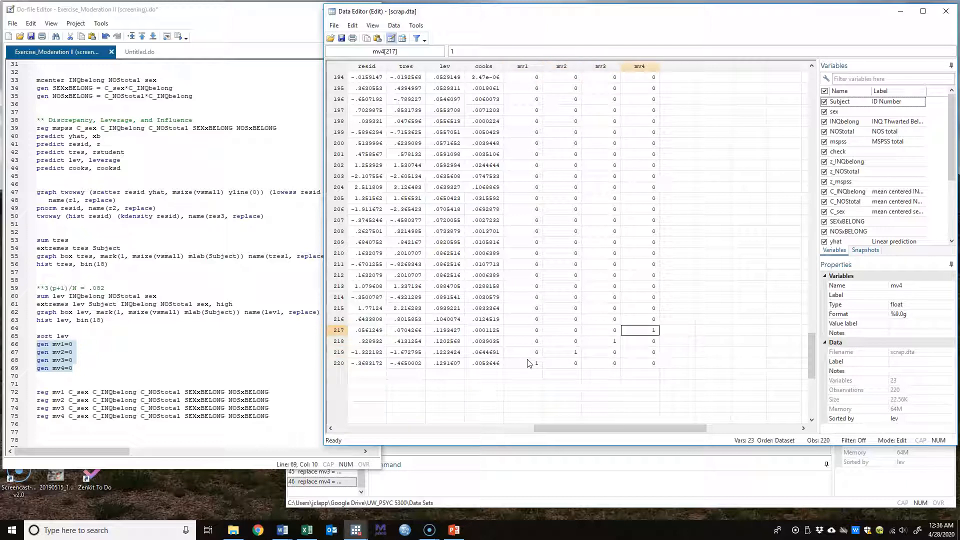
# Run the do-file regression of mv1 on C_sex, C_INQbelong, C_NOStotal, SEXxBELONG and NOSxBELONG.
pyautogui.click(230, 15)
pyautogui.click(173, 359)
pyautogui.scroll(-3, 175, 357)
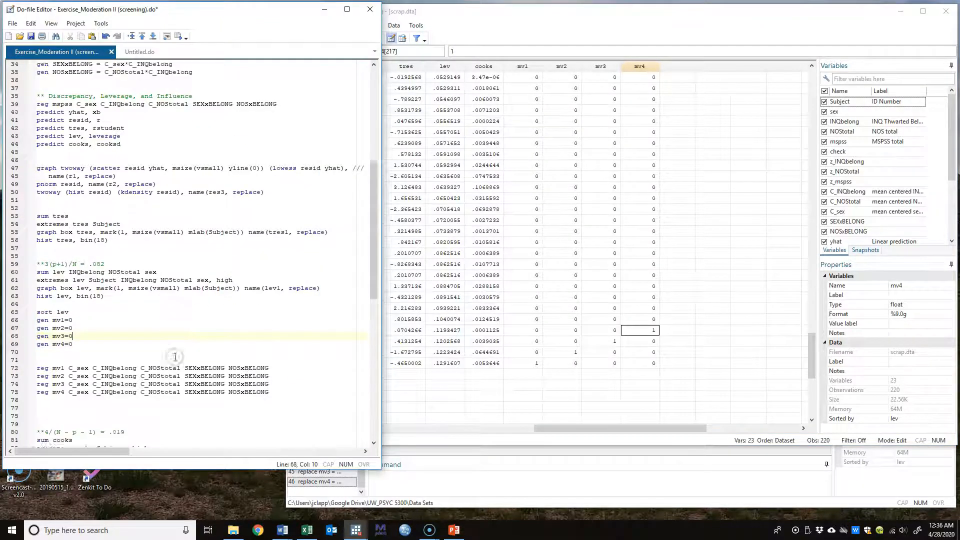
pyautogui.scroll(-1, 175, 356)
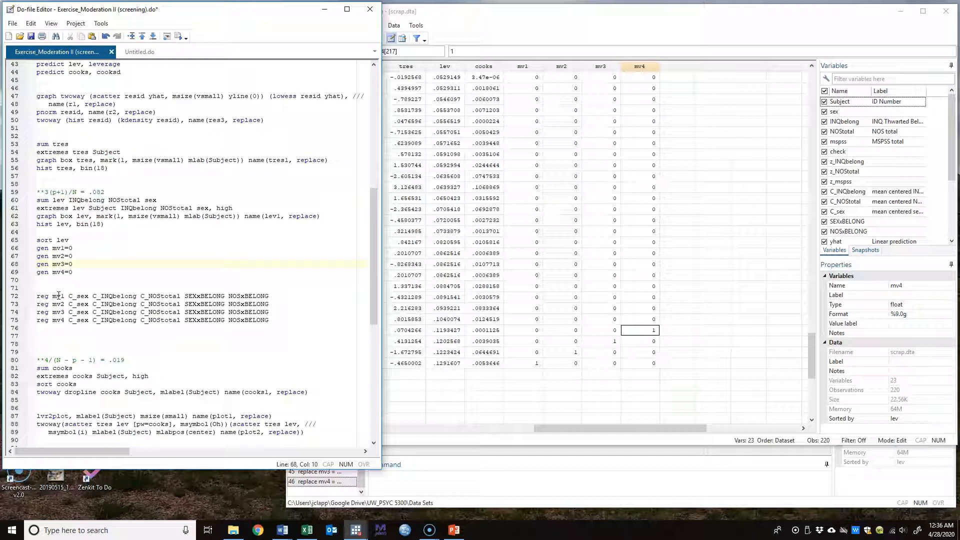
pyautogui.click(44, 295)
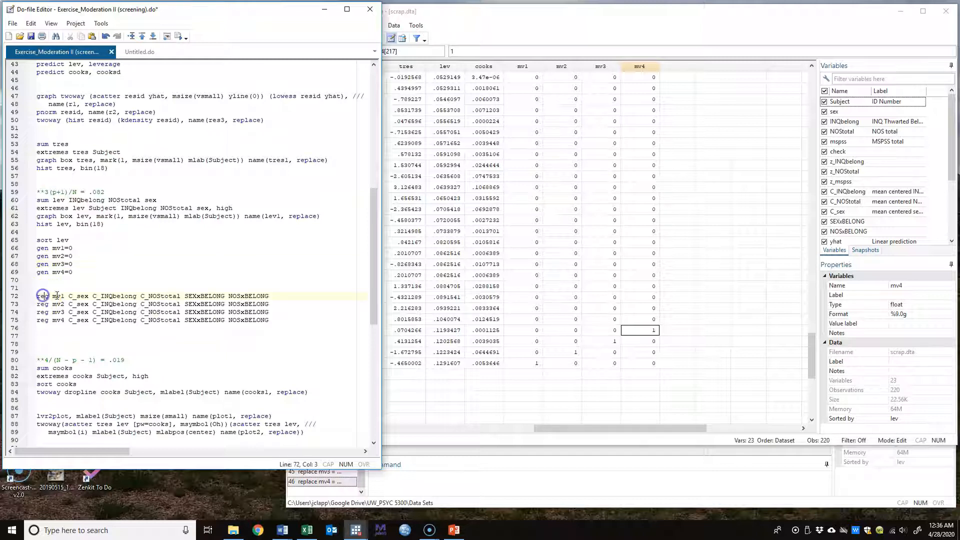
pyautogui.click(522, 66)
pyautogui.click(80, 296)
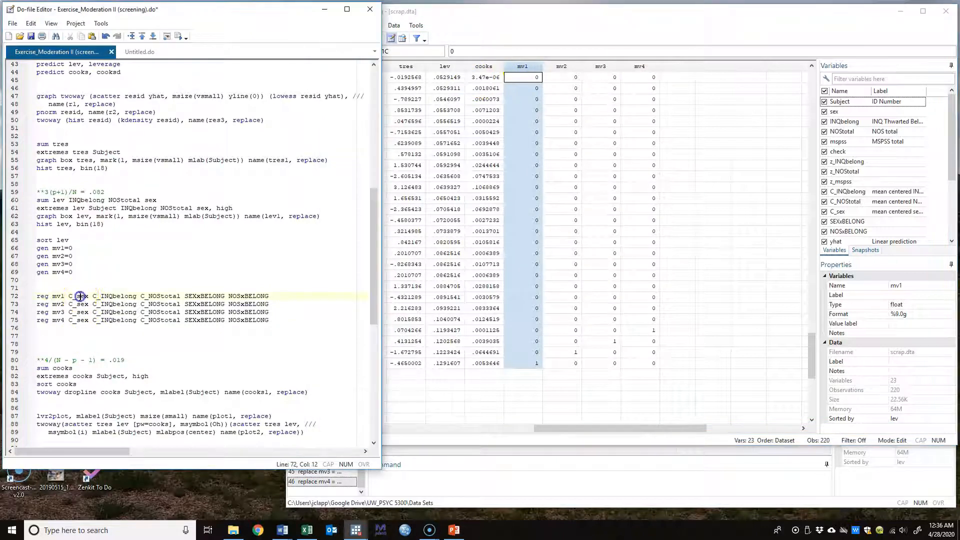
pyautogui.click(153, 296)
pyautogui.click(208, 296)
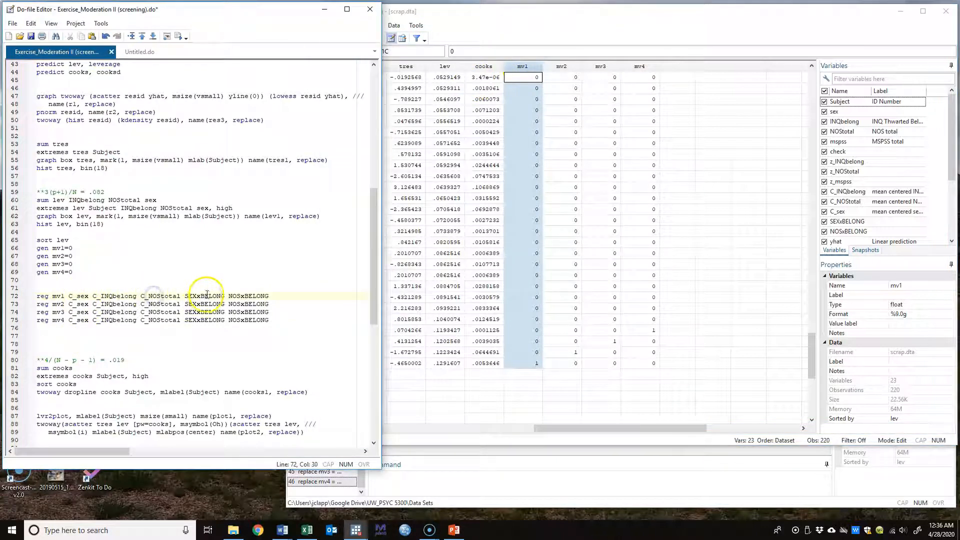
pyautogui.click(245, 296)
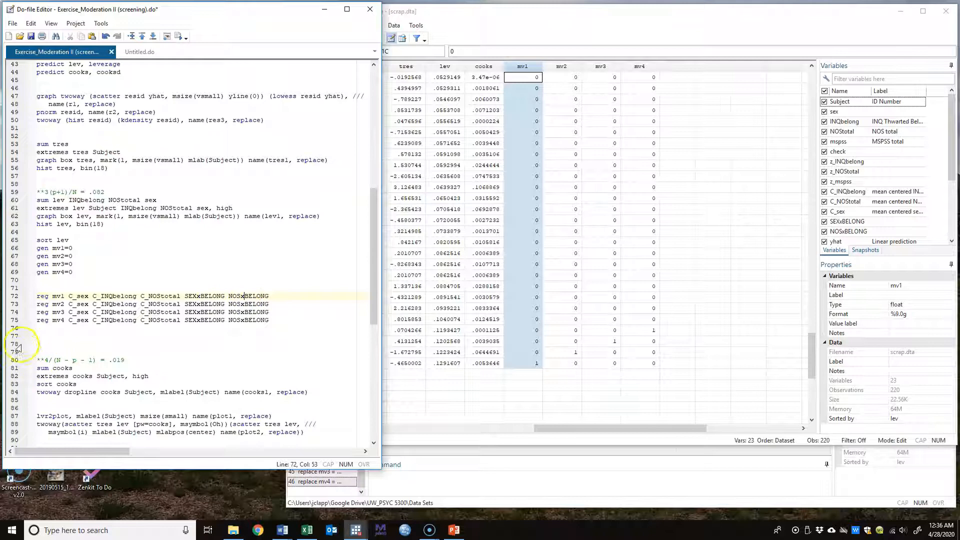
pyautogui.click(12, 297)
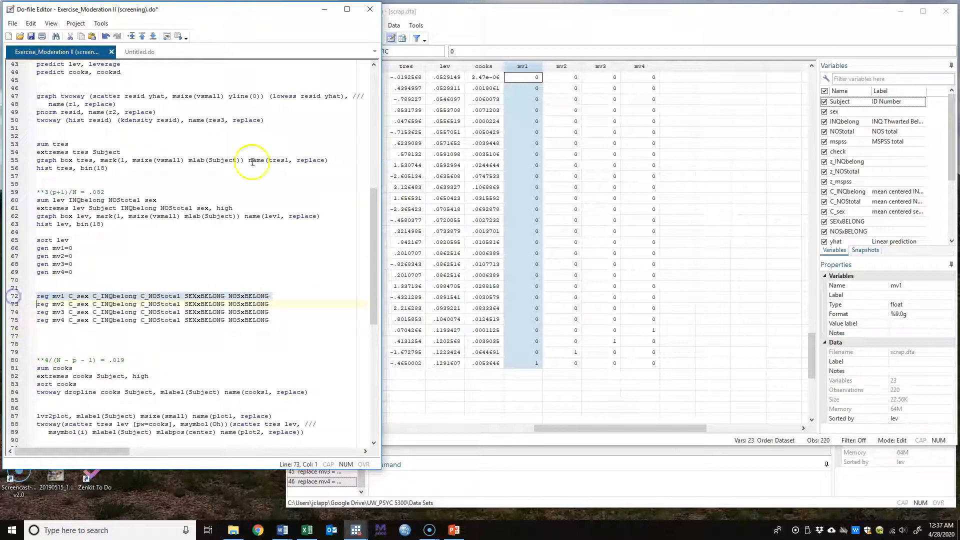
pyautogui.click(179, 36)
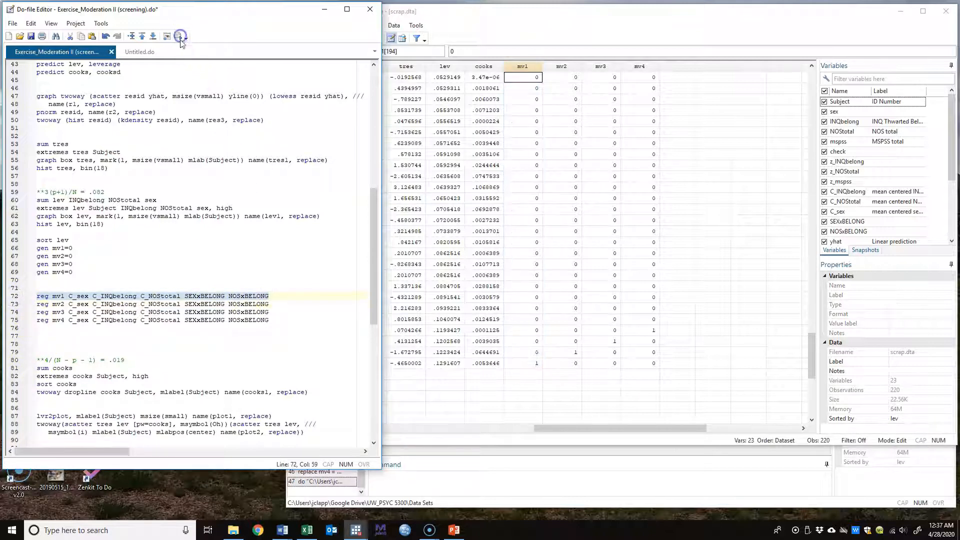
# Compare the mv1 regression output with the predictor scores, leverage value and dummy code of the case in row 220.
pyautogui.click(426, 475)
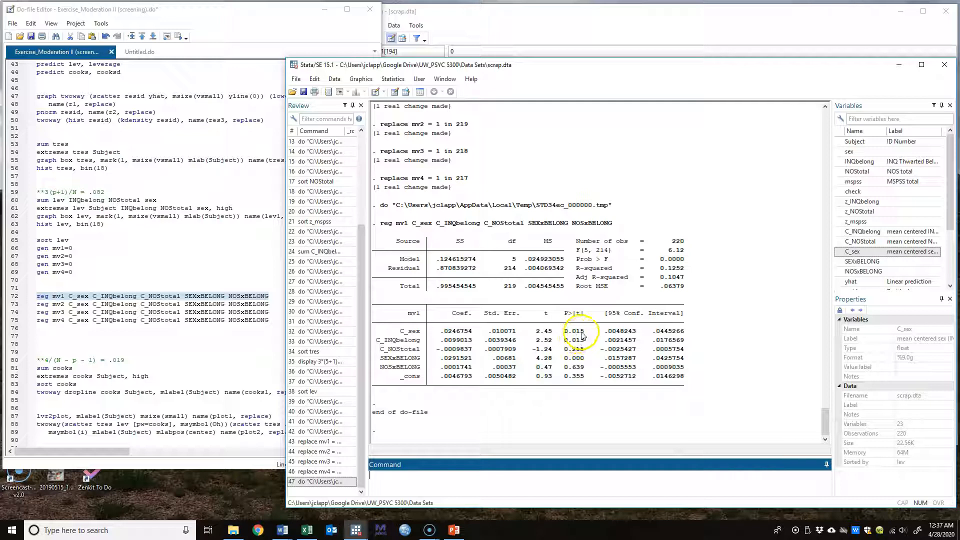
pyautogui.click(621, 21)
pyautogui.click(536, 364)
pyautogui.press('Home')
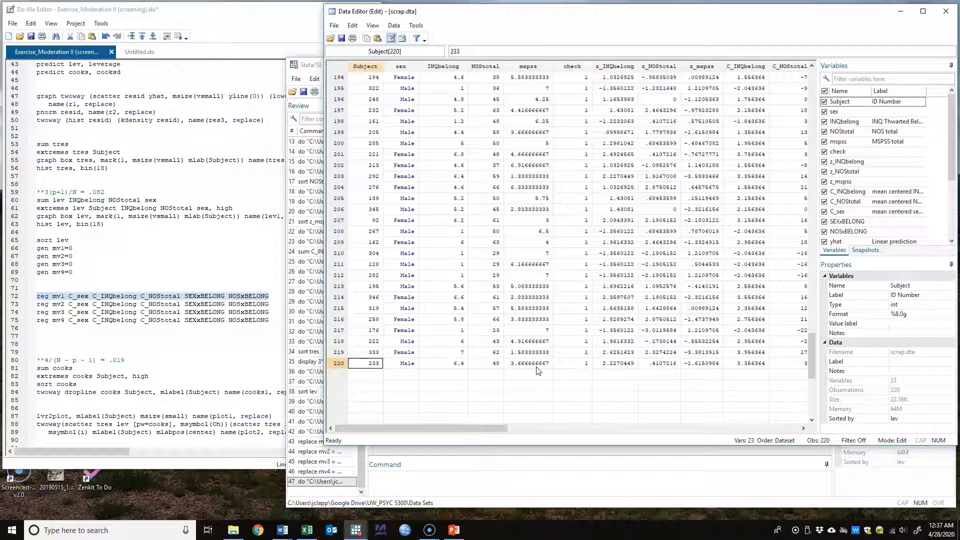
pyautogui.press('End')
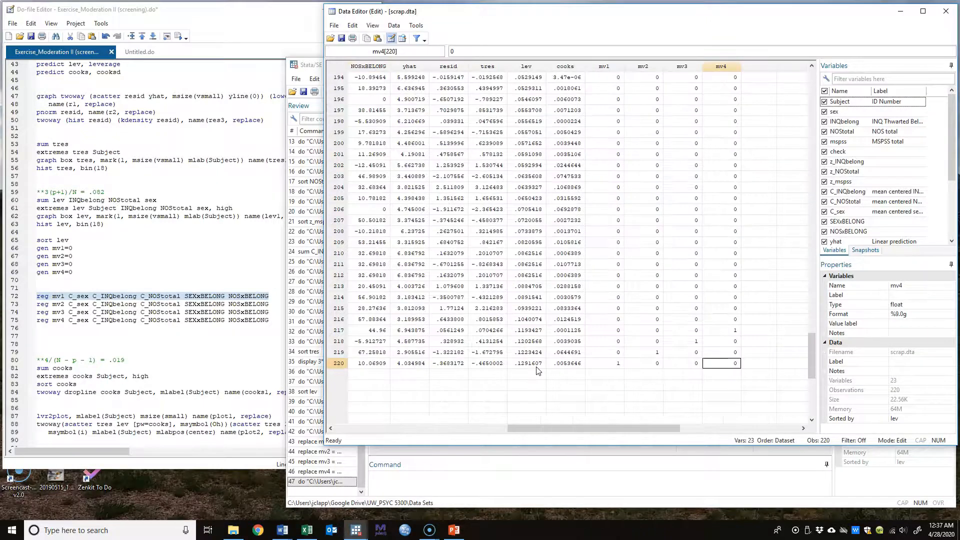
pyautogui.click(488, 492)
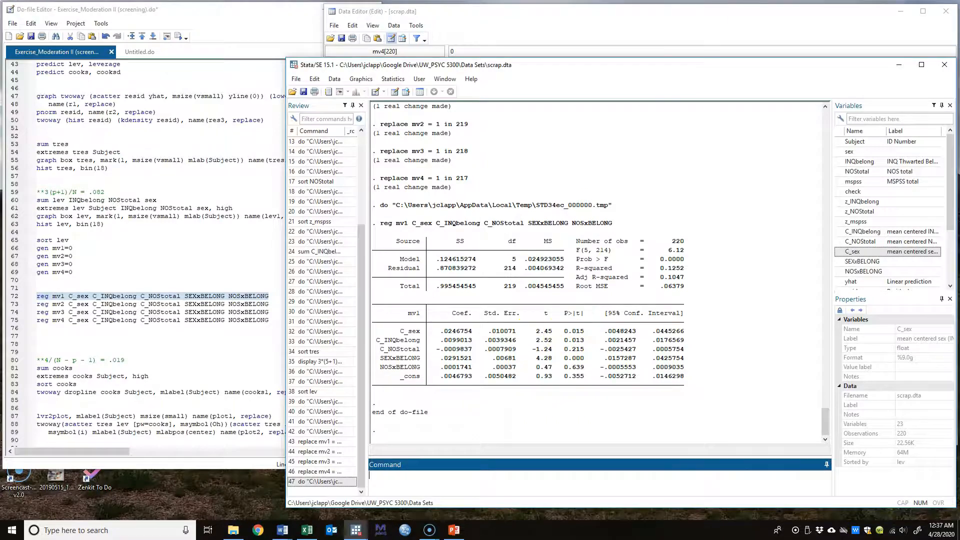
pyautogui.click(754, 31)
pyautogui.press('Home')
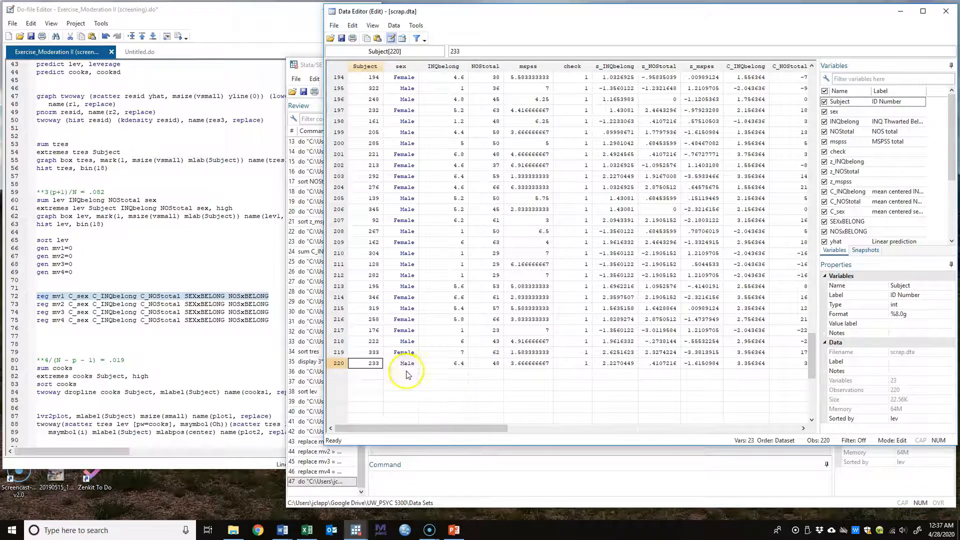
# Examine the p-values of C_INQbelong and SEXxBELONG in the mv1 regression table.
pyautogui.click(415, 484)
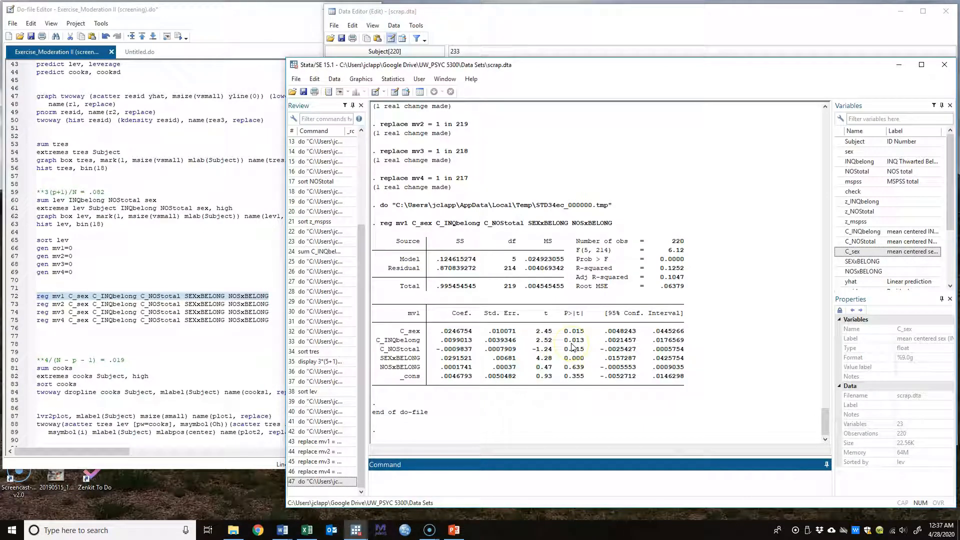
pyautogui.moveTo(564, 340); pyautogui.dragTo(591, 341)
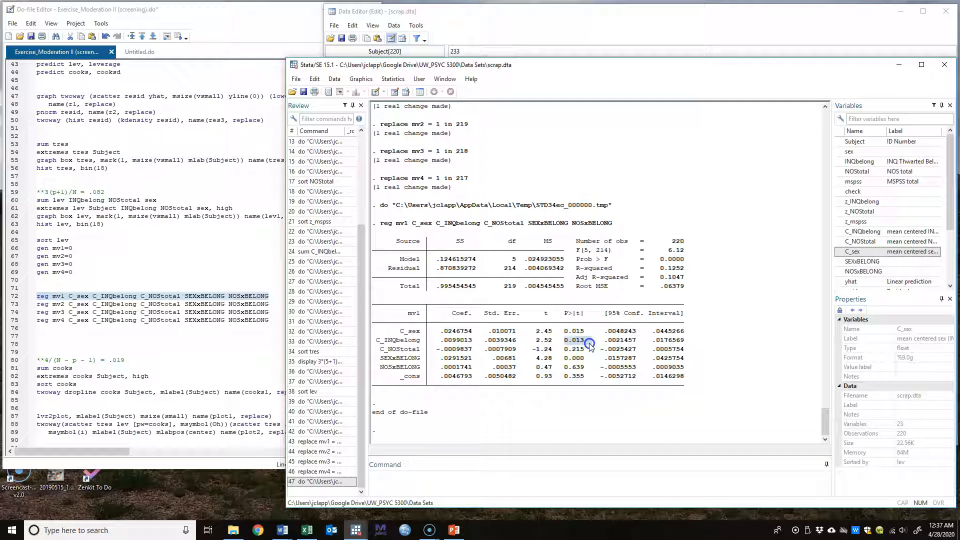
pyautogui.click(562, 358)
pyautogui.moveTo(570, 359); pyautogui.dragTo(581, 360)
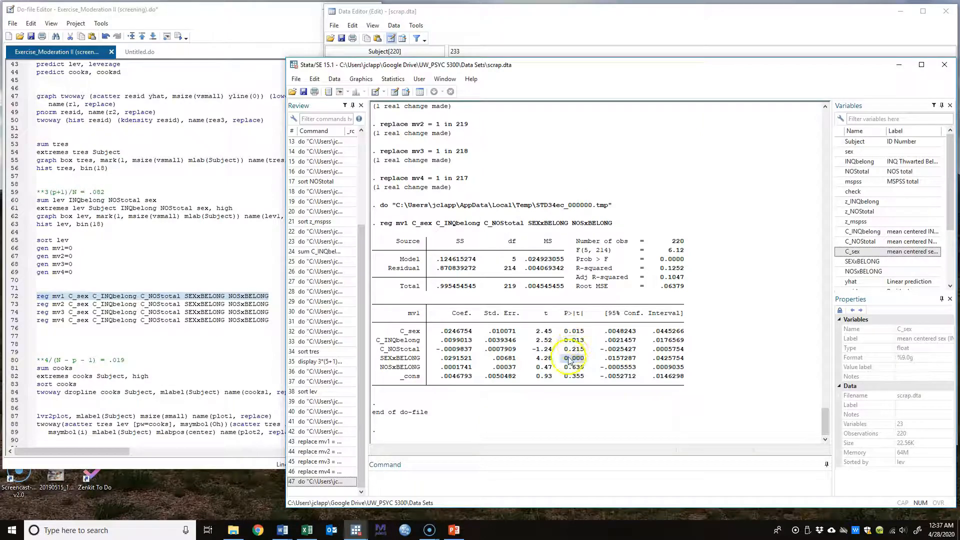
pyautogui.click(579, 336)
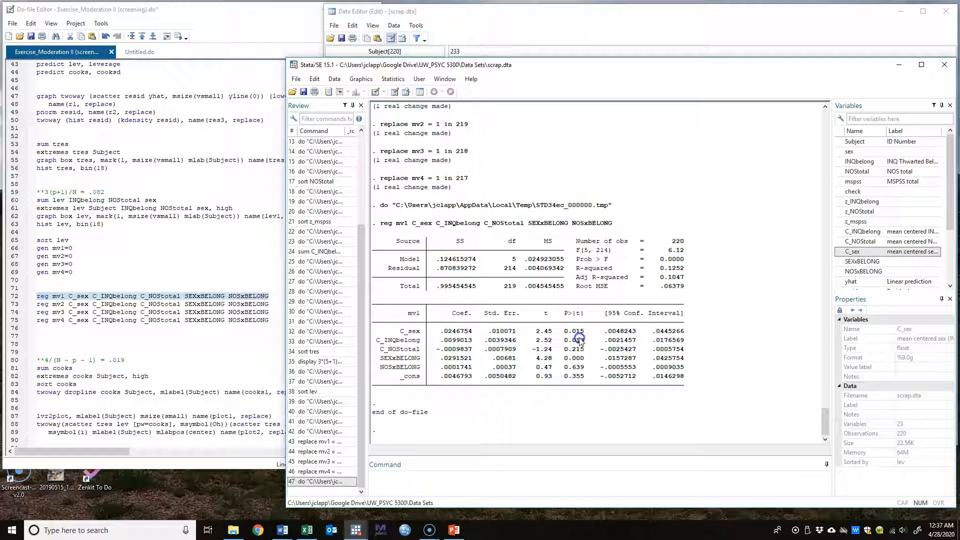
pyautogui.moveTo(563, 358); pyautogui.dragTo(578, 360)
pyautogui.click(543, 395)
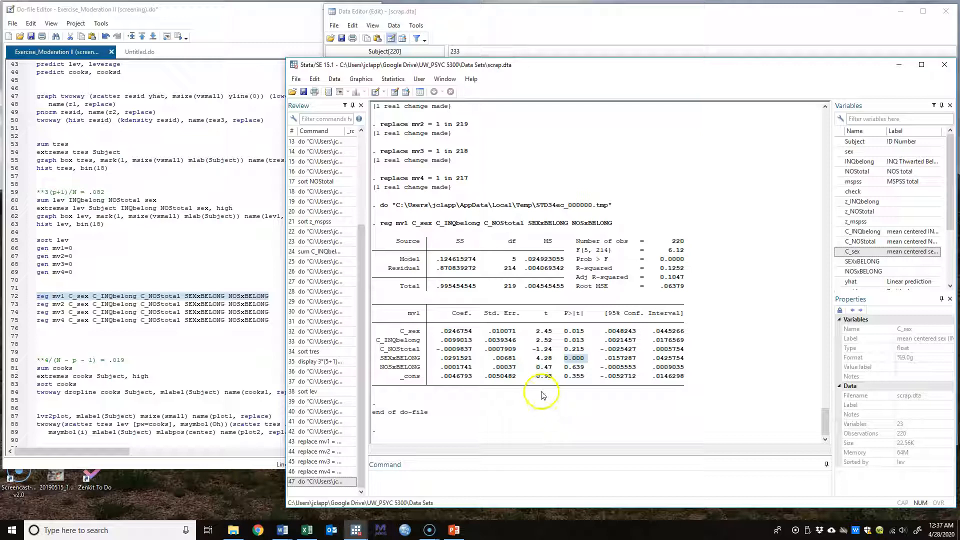
# Check the sex and INQbelong score of the row 220 case against the mv1 regression results.
pyautogui.click(610, 37)
pyautogui.click(458, 364)
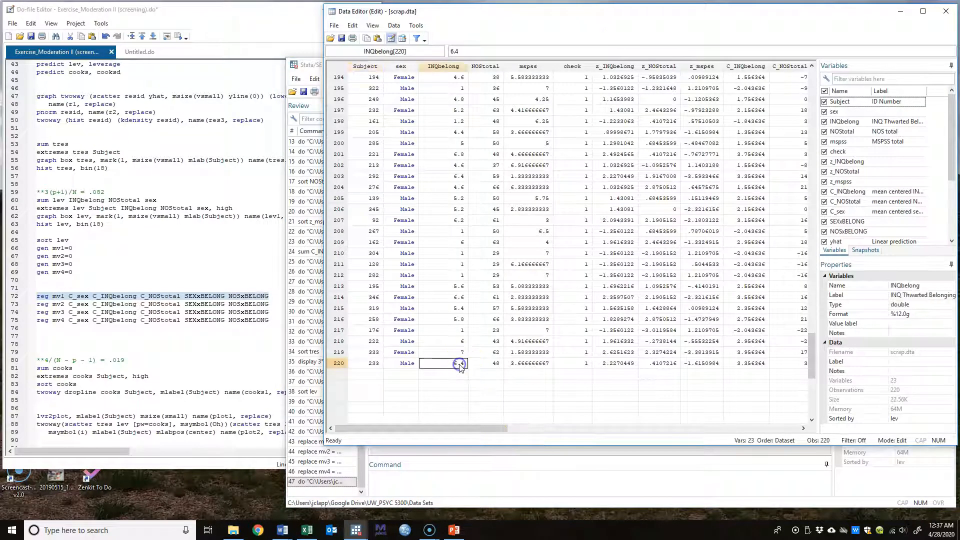
pyautogui.click(491, 372)
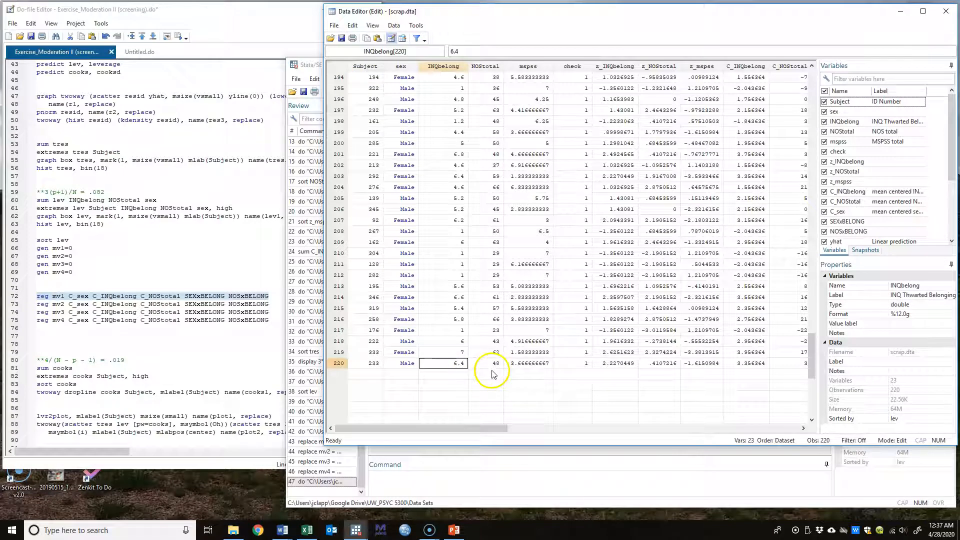
pyautogui.rightClick(453, 366)
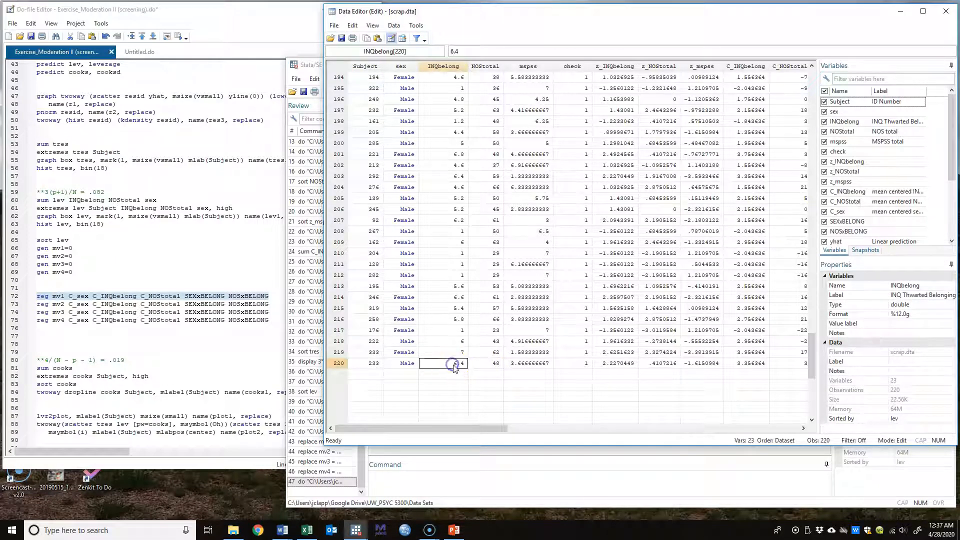
pyautogui.click(457, 365)
pyautogui.click(467, 468)
pyautogui.click(546, 367)
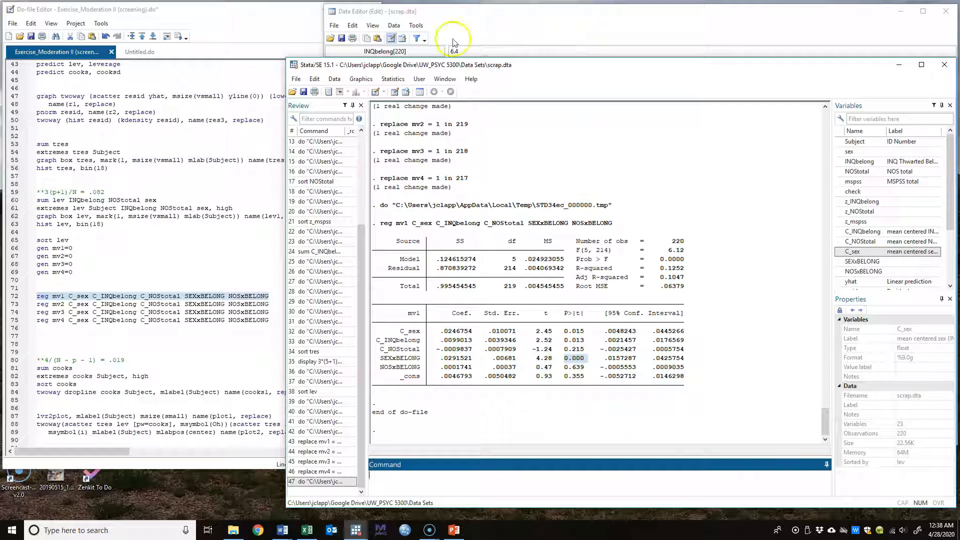
# Check which case the mv2 regression line refers to by locating its dummy code and predictor scores in row 219 of the data.
pyautogui.click(279, 33)
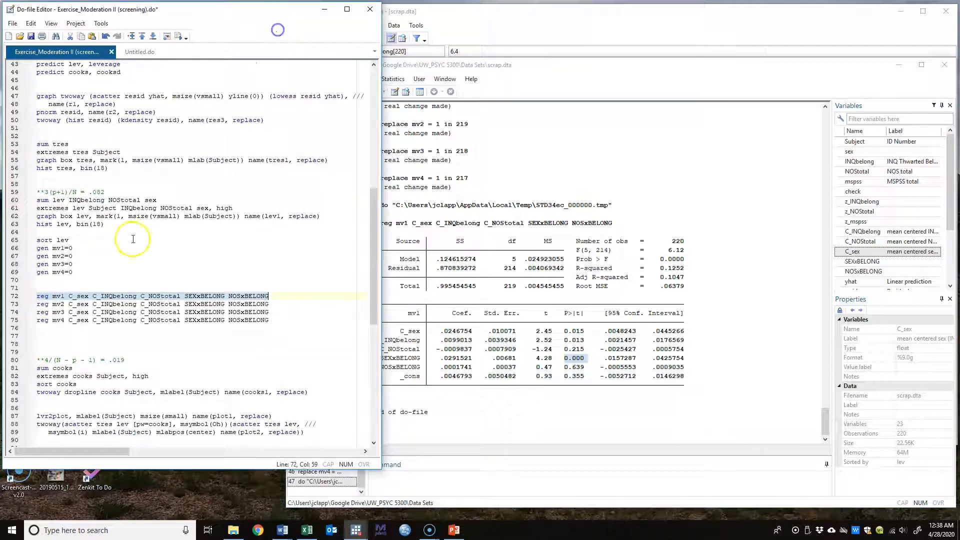
pyautogui.click(16, 304)
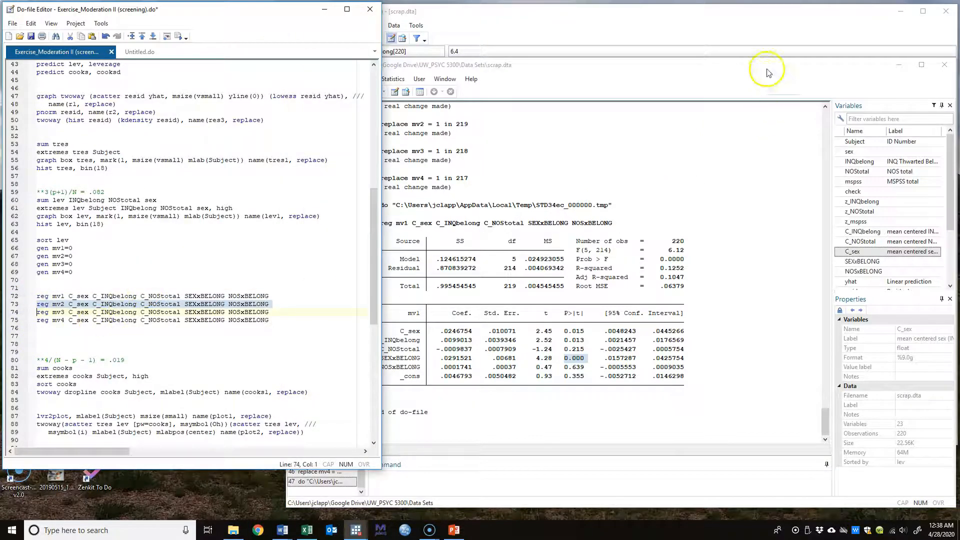
pyautogui.click(747, 30)
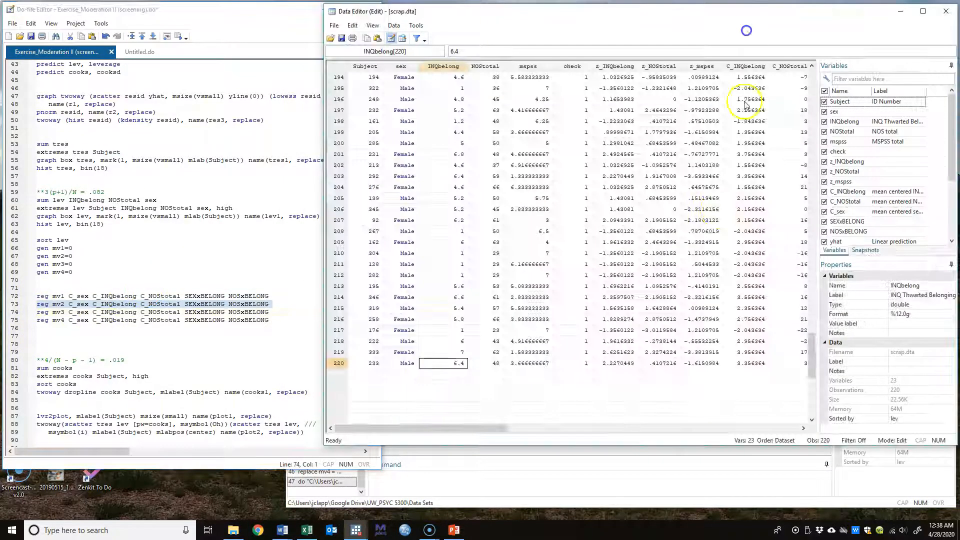
pyautogui.click(59, 304)
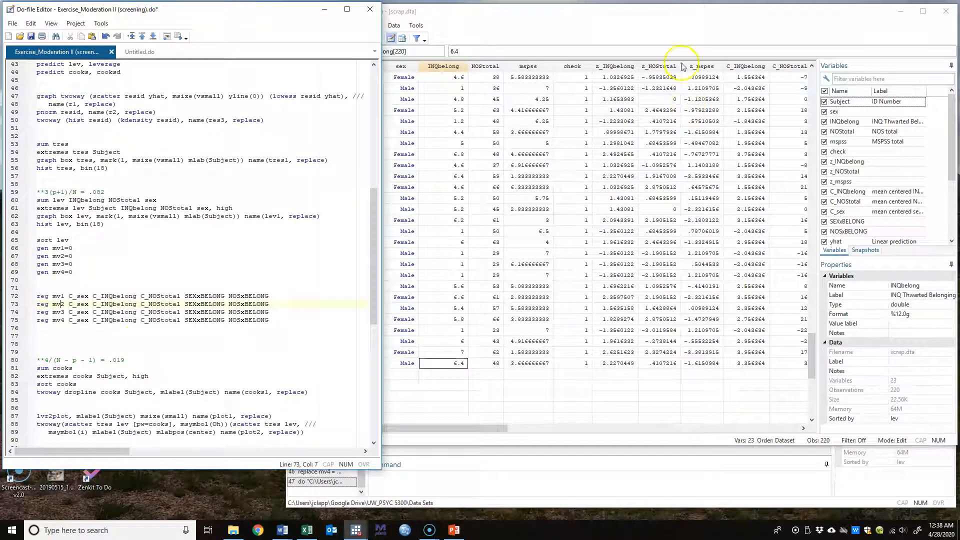
pyautogui.click(684, 32)
pyautogui.click(442, 356)
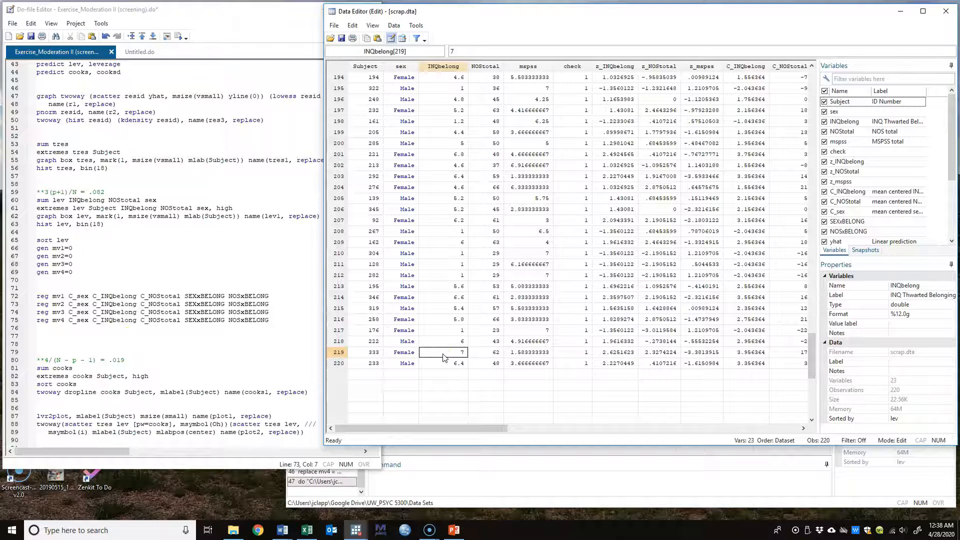
pyautogui.hotkey('ctrl', 'Right')
pyautogui.press('Right')
pyautogui.press('Left')
pyautogui.press('Left')
pyautogui.press('Left')
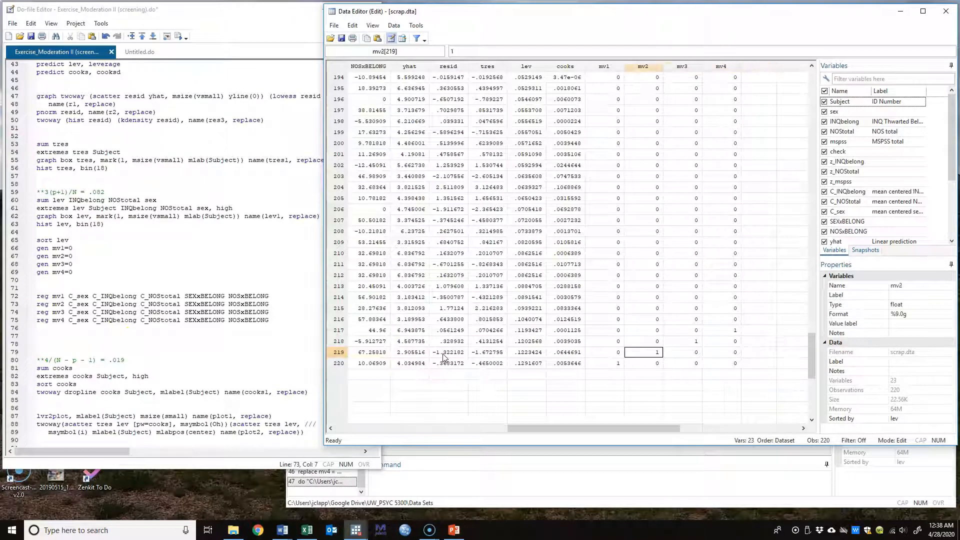
pyautogui.hotkey('ctrl', 'Left')
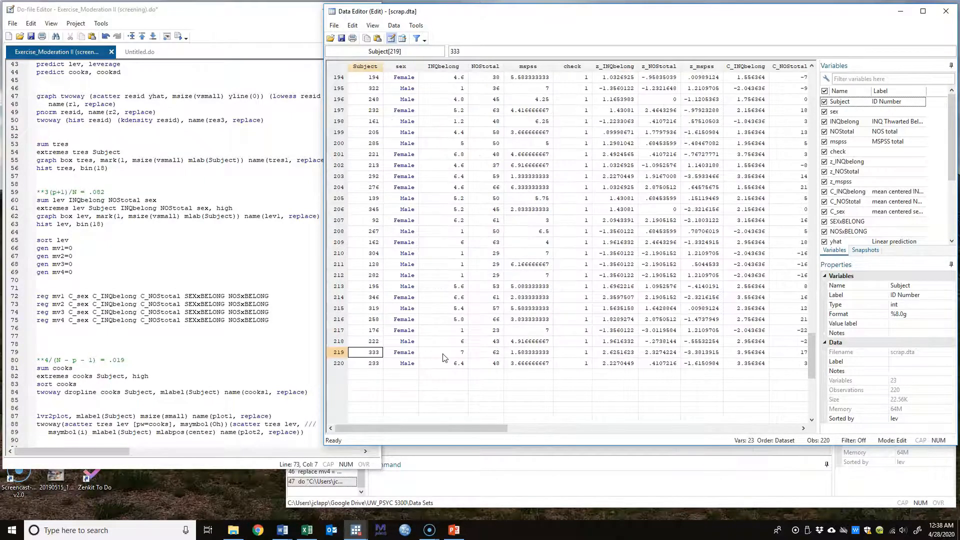
pyautogui.hotkey('ctrl', 'Right')
pyautogui.press('Left')
pyautogui.press('Left')
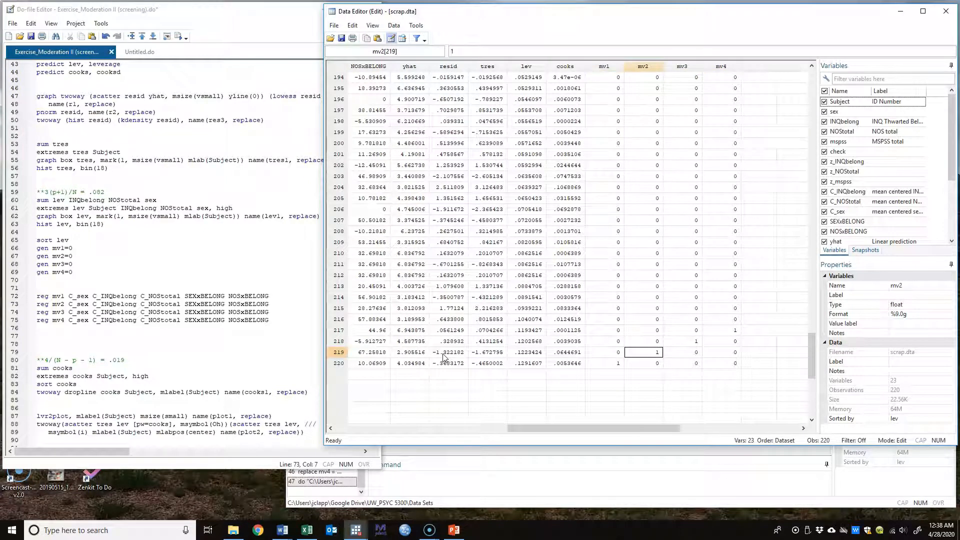
# Run the do-file regression of mv2 on C_sex, C_INQbelong, C_NOStotal, SEXxBELONG and NOSxBELONG and show its output.
pyautogui.click(244, 35)
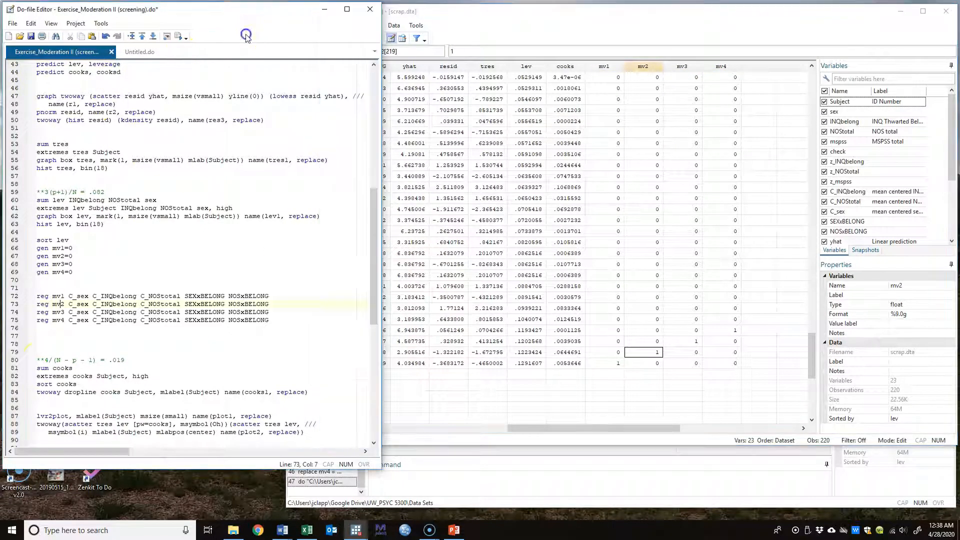
pyautogui.click(15, 304)
pyautogui.click(177, 37)
pyautogui.click(490, 474)
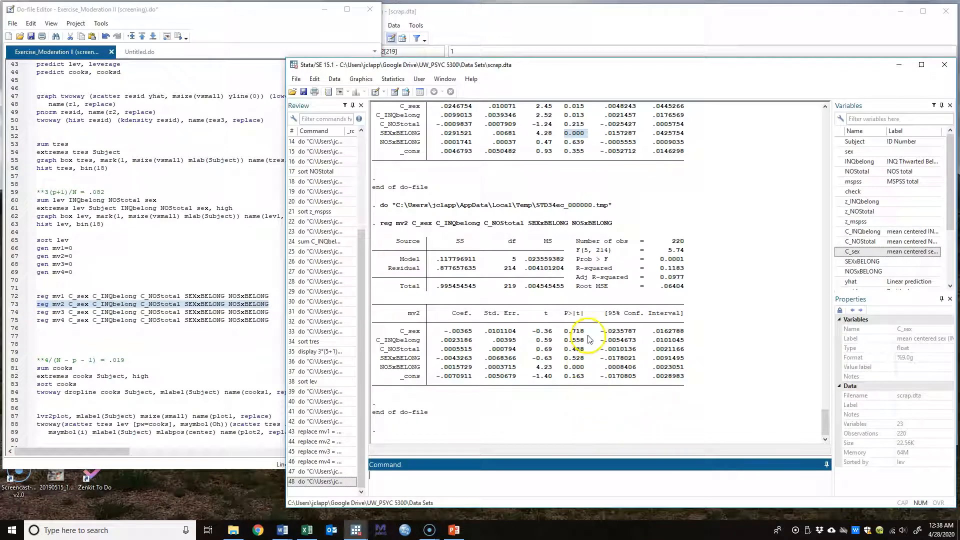
# Examine the NOSxBELONG row of the mv2 regression against the INQbelong and NOStotal scores in row 219.
pyautogui.moveTo(381, 368); pyautogui.dragTo(582, 369)
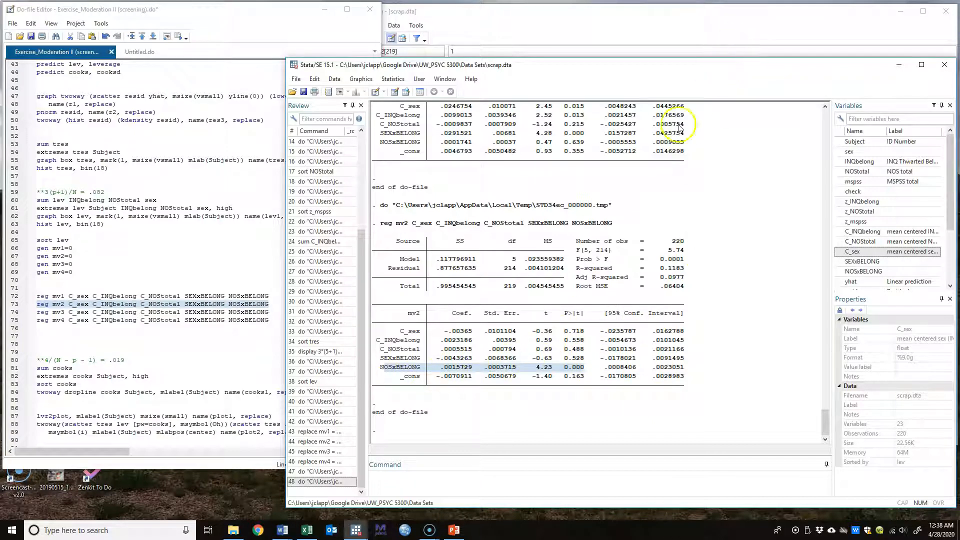
pyautogui.click(688, 32)
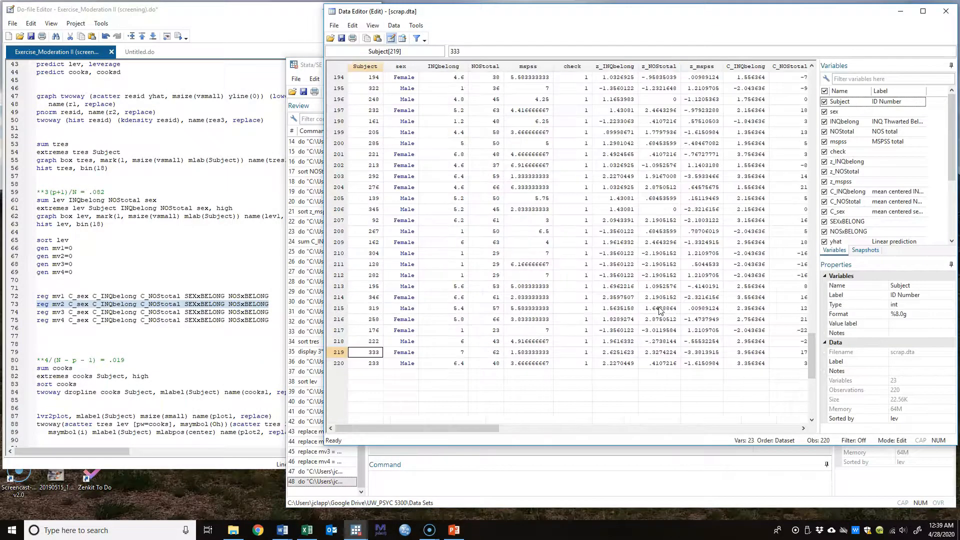
pyautogui.press('Right')
pyautogui.press('Right')
pyautogui.press('Right')
pyautogui.press('Left')
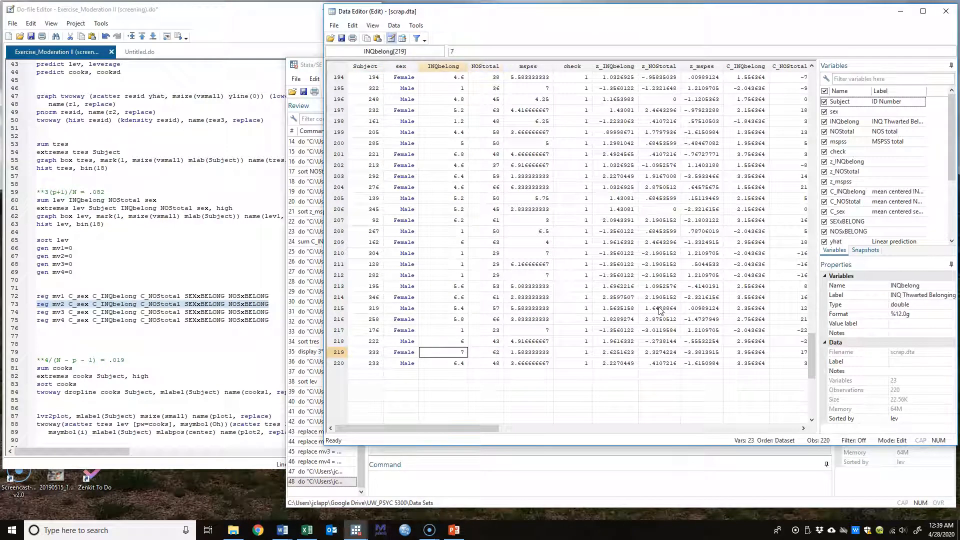
pyautogui.press('Right')
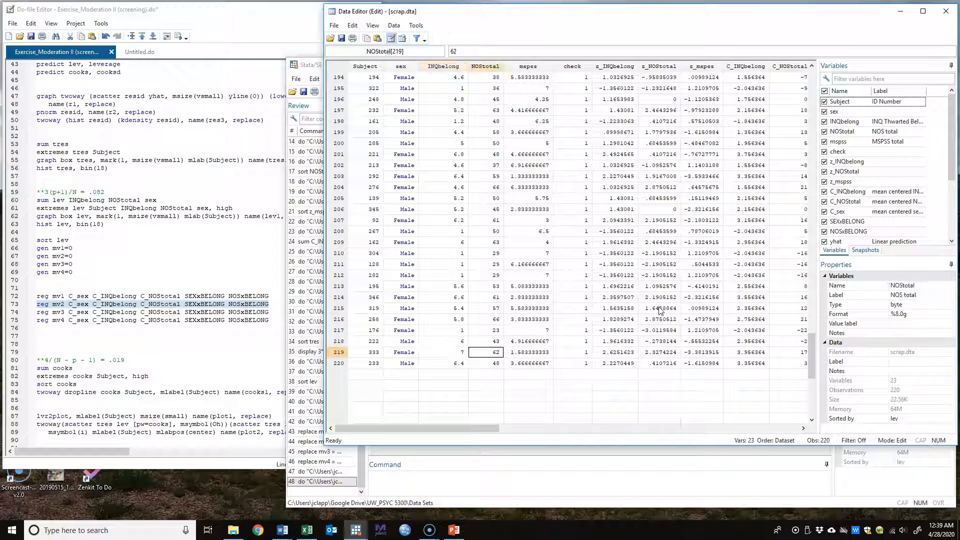
pyautogui.press('Left')
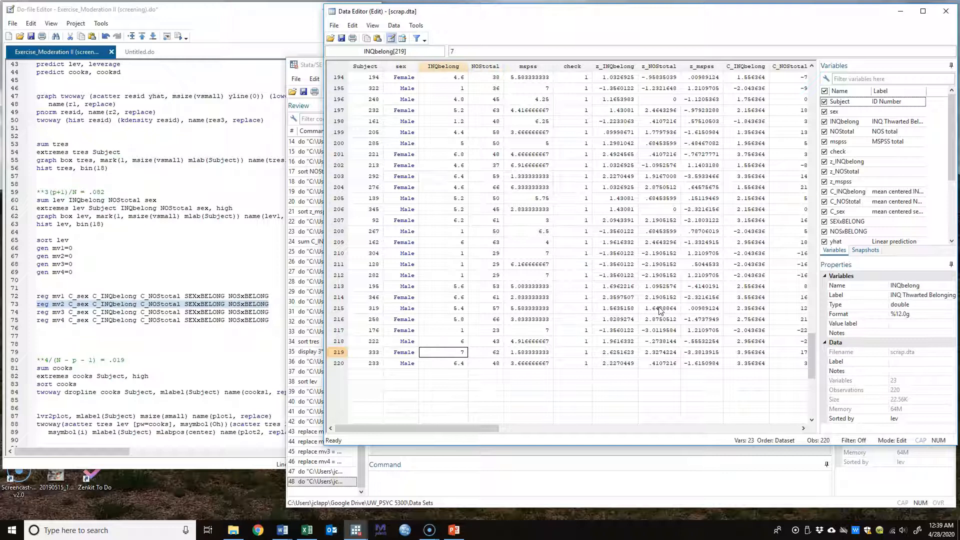
pyautogui.press('Right')
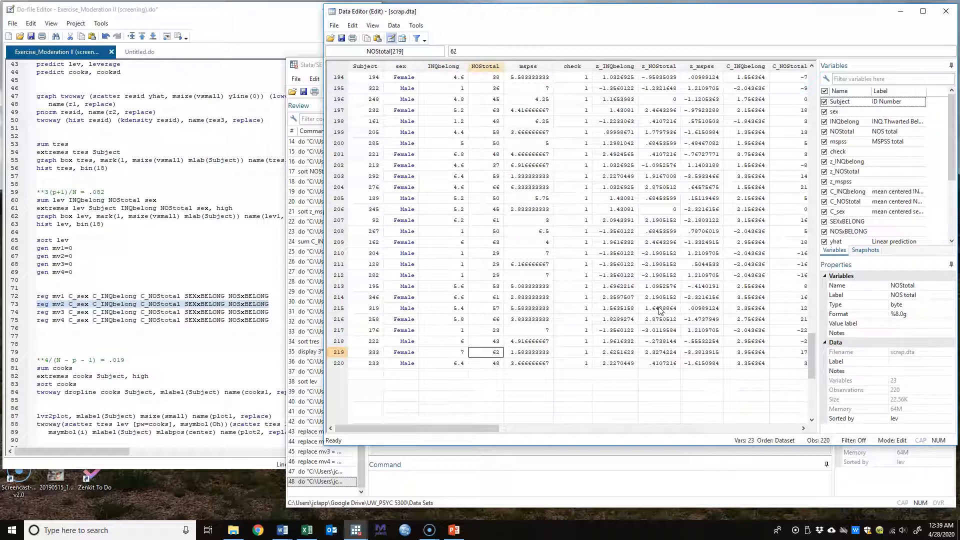
pyautogui.click(581, 493)
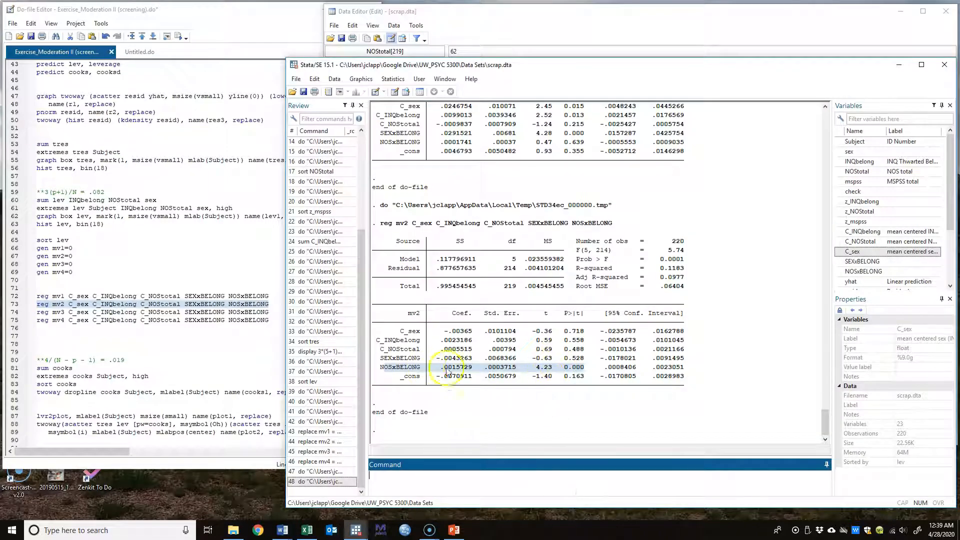
# Run the do-file regression of mv3 on C_sex, C_INQbelong, C_NOStotal, SEXxBELONG and NOSxBELONG and show its output.
pyautogui.click(12, 312)
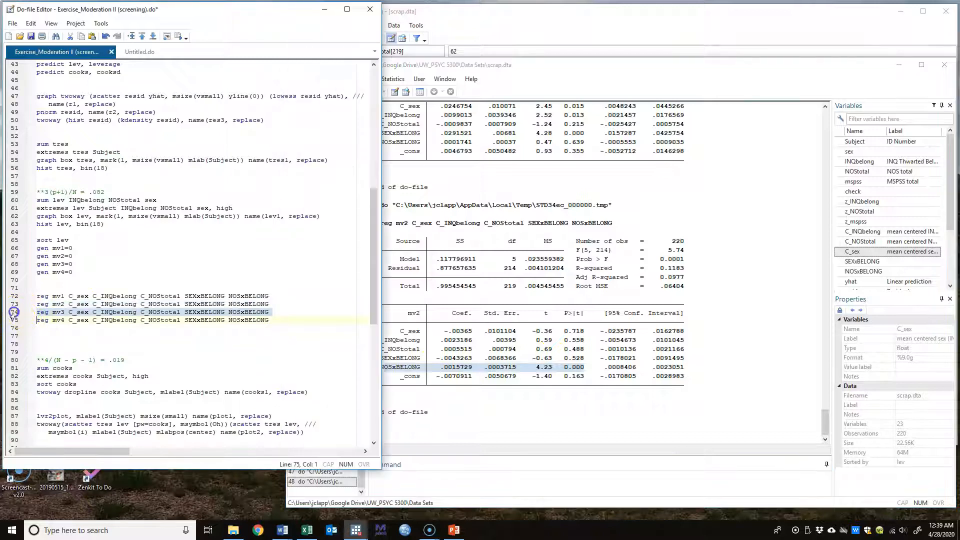
pyautogui.click(177, 36)
pyautogui.click(609, 365)
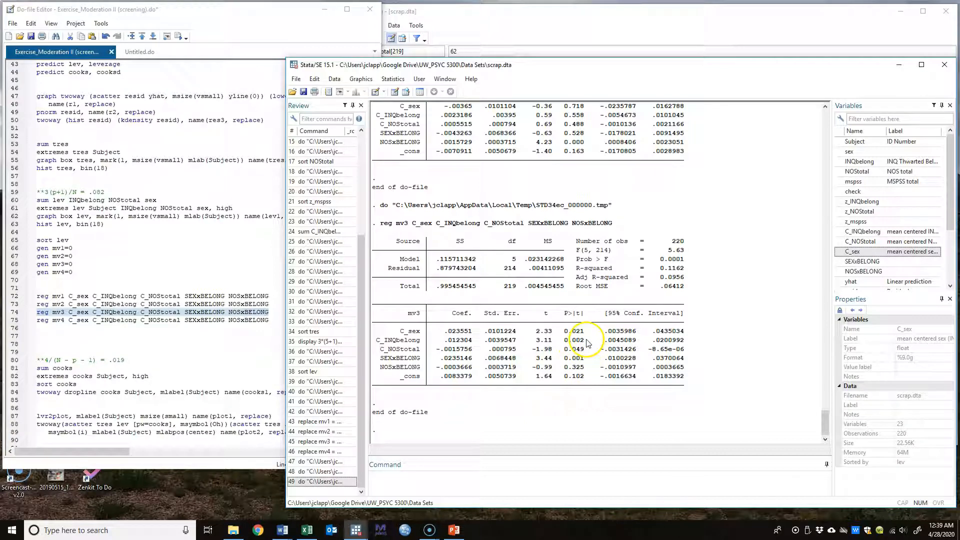
# Check the sex, INQbelong and NOStotal scores in row 218 of the data against the mv3 regression.
pyautogui.click(617, 34)
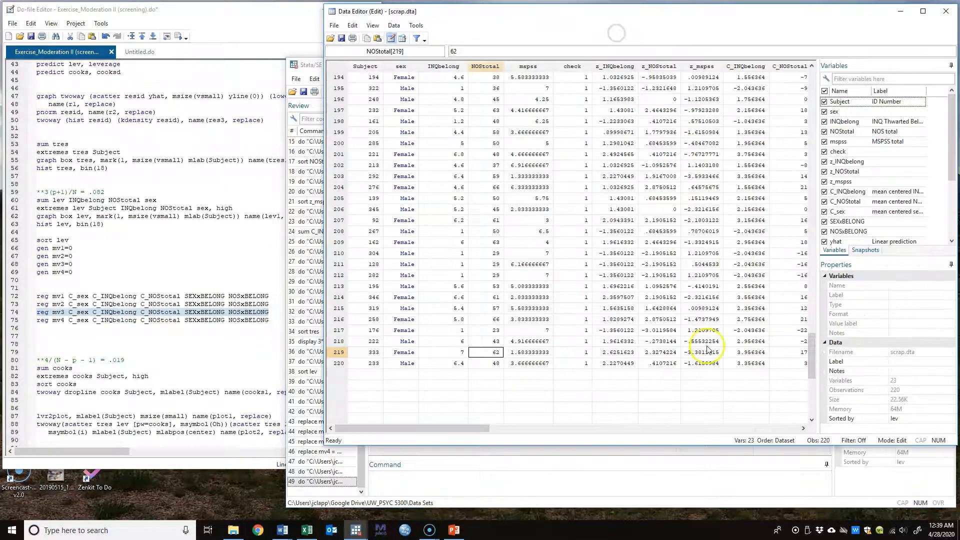
pyautogui.click(381, 341)
pyautogui.click(340, 344)
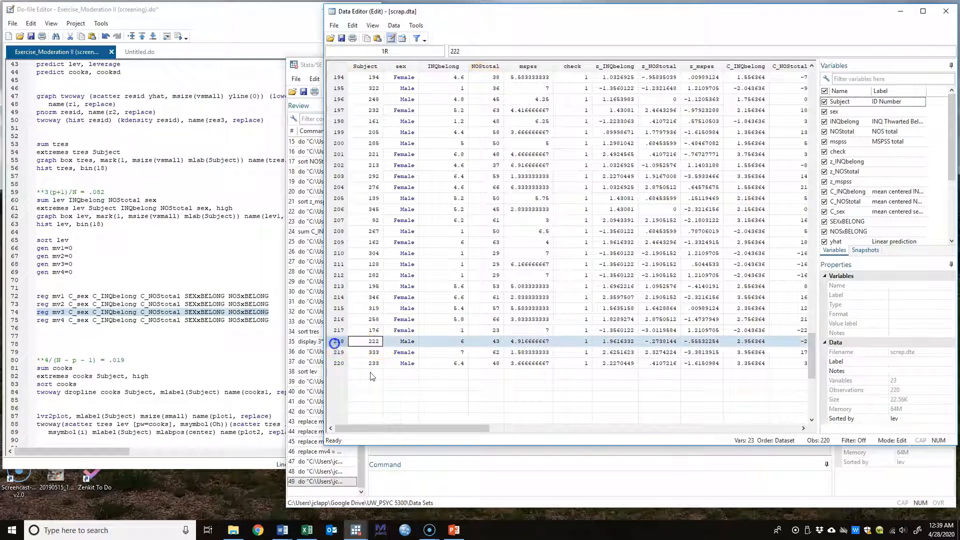
pyautogui.moveTo(428, 429)
pyautogui.mouseDown()
pyautogui.moveTo(630, 425)
pyautogui.moveTo(429, 429)
pyautogui.mouseUp()
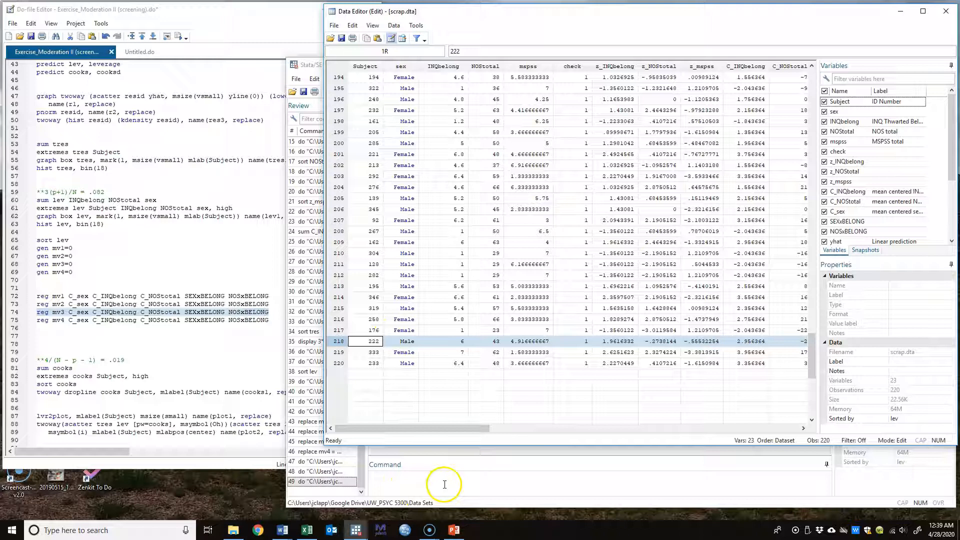
# Run the do-file regression of mv4 on C_sex, C_INQbelong, C_NOStotal, SEXxBELONG and NOSxBELONG and show its output.
pyautogui.click(15, 320)
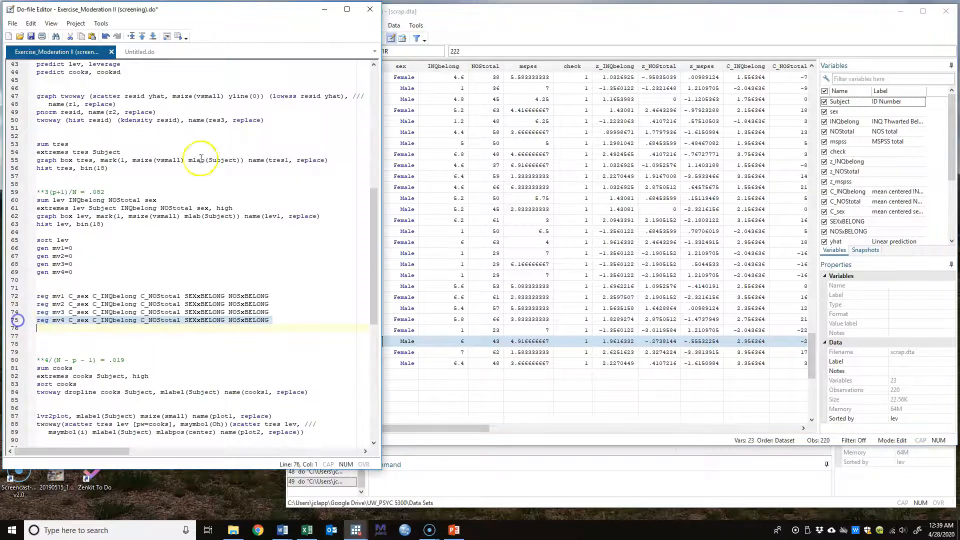
pyautogui.click(178, 36)
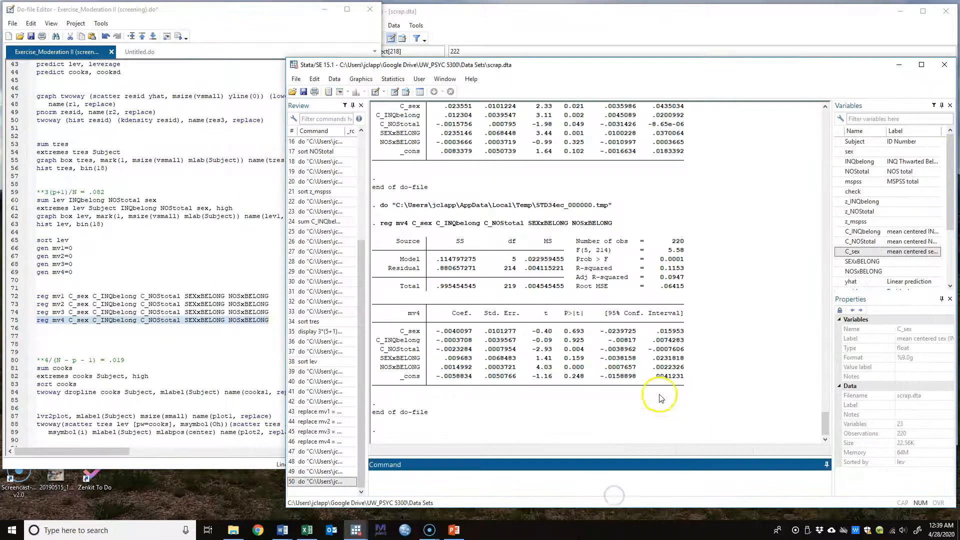
pyautogui.click(582, 353)
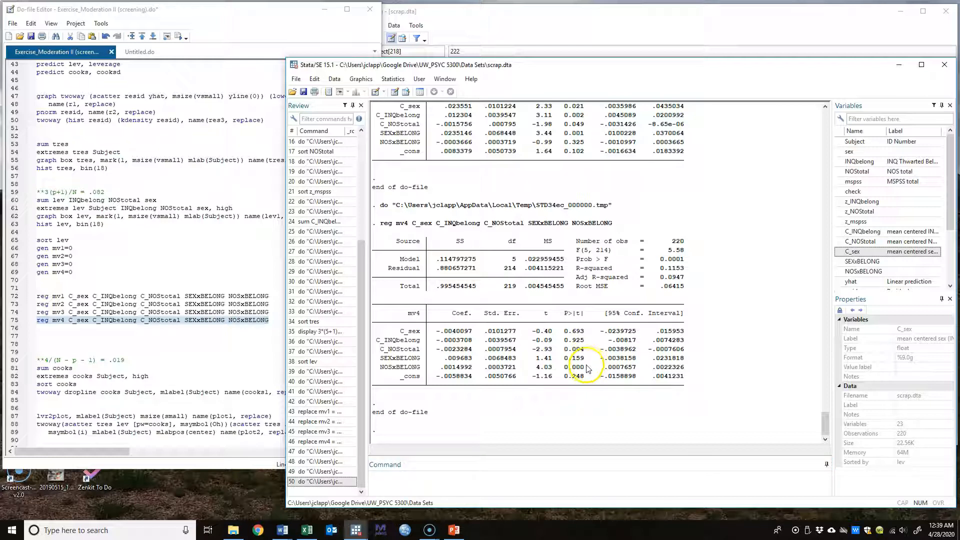
pyautogui.click(585, 368)
# Check the INQbelong and NOStotal scores in row 217 of the data for the mv4 case.
pyautogui.click(603, 22)
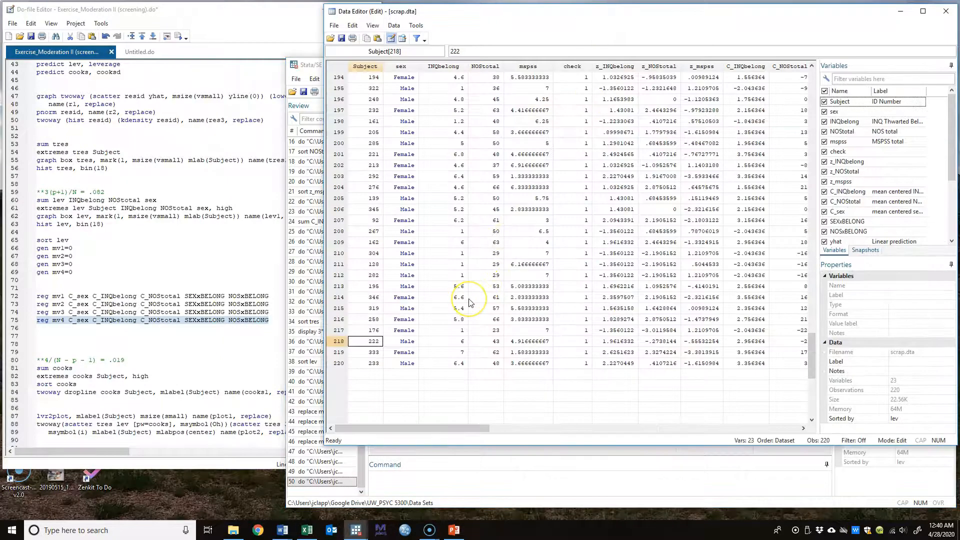
pyautogui.press('Up')
pyautogui.press('Right')
pyautogui.press('Right')
pyautogui.press('Right')
pyautogui.press('Left')
pyautogui.press('Right')
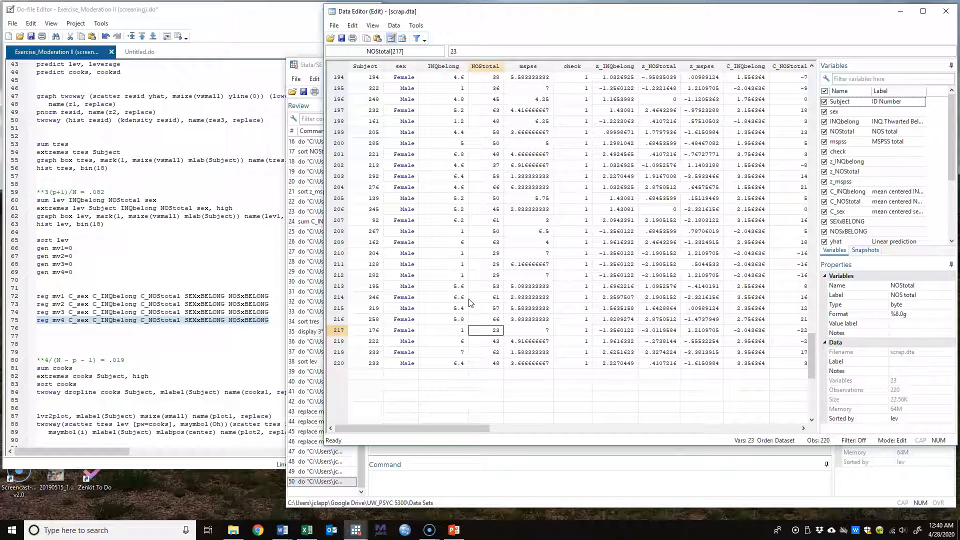
# Examine the C_NOStotal and NOSxBELONG p-values of the mv4 regression, and return to the data rows.
pyautogui.click(505, 495)
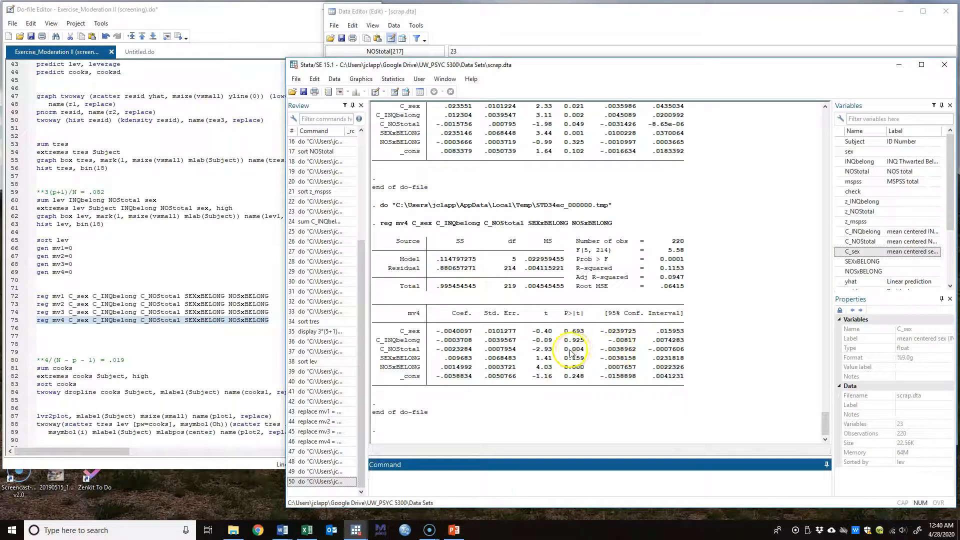
pyautogui.moveTo(564, 353); pyautogui.dragTo(582, 368)
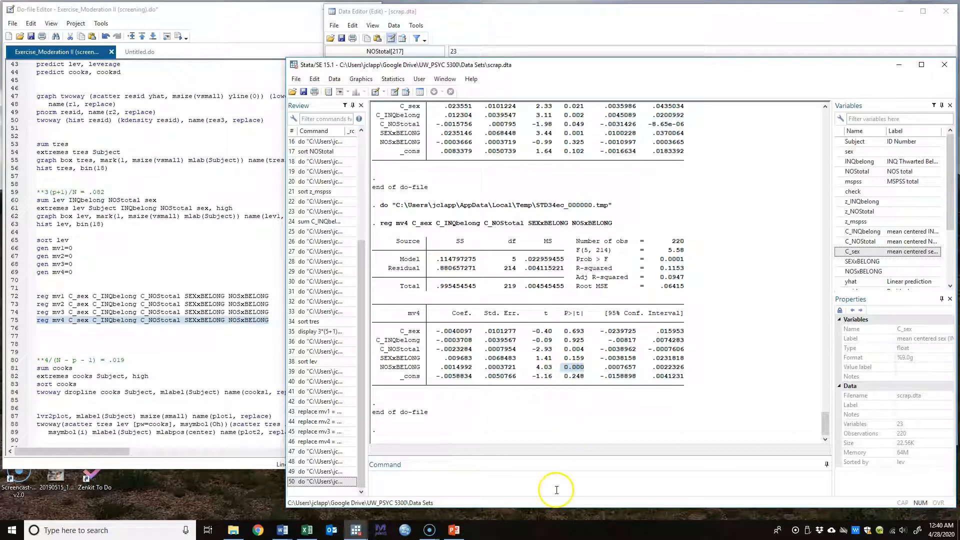
pyautogui.click(702, 33)
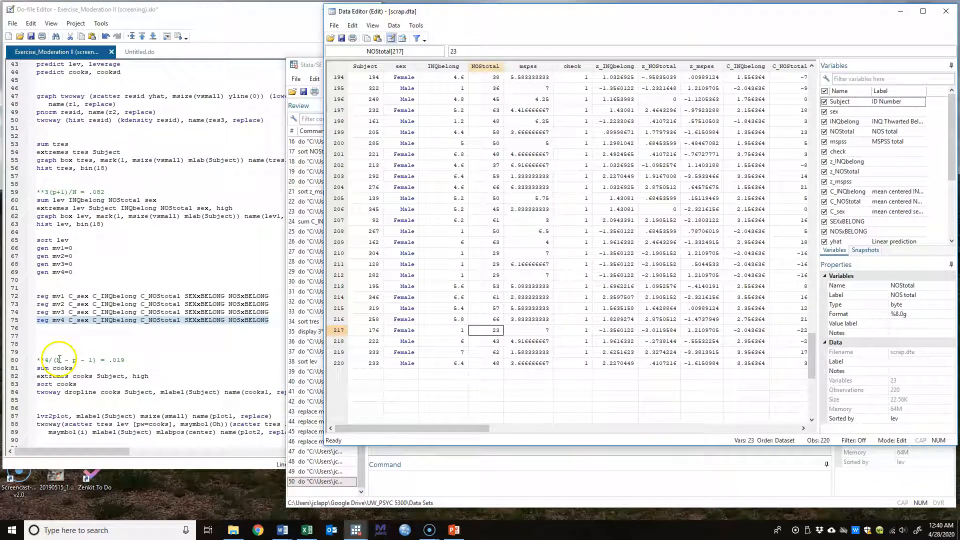
# Run the do-file box plot of lev with Subject labels, named lev1, and close the graph after viewing it.
pyautogui.click(15, 216)
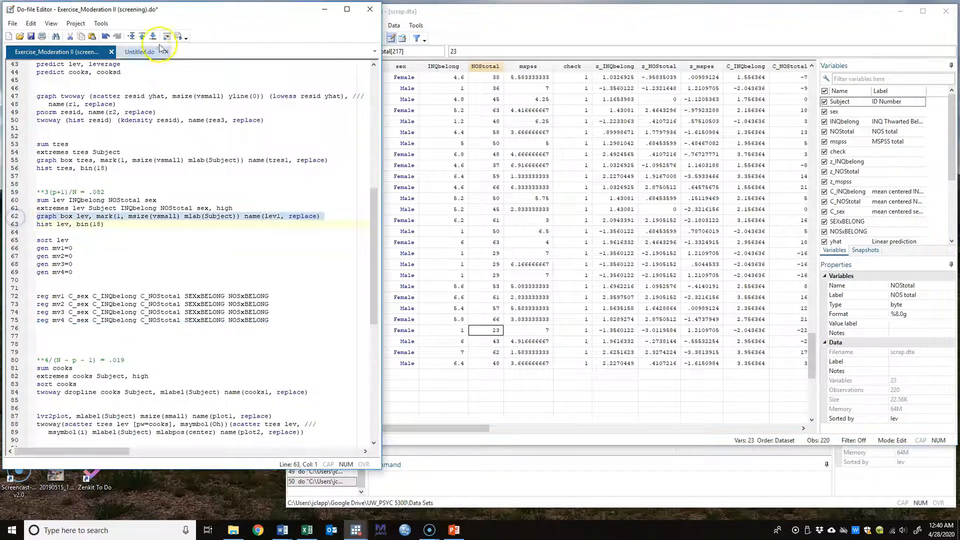
pyautogui.click(178, 36)
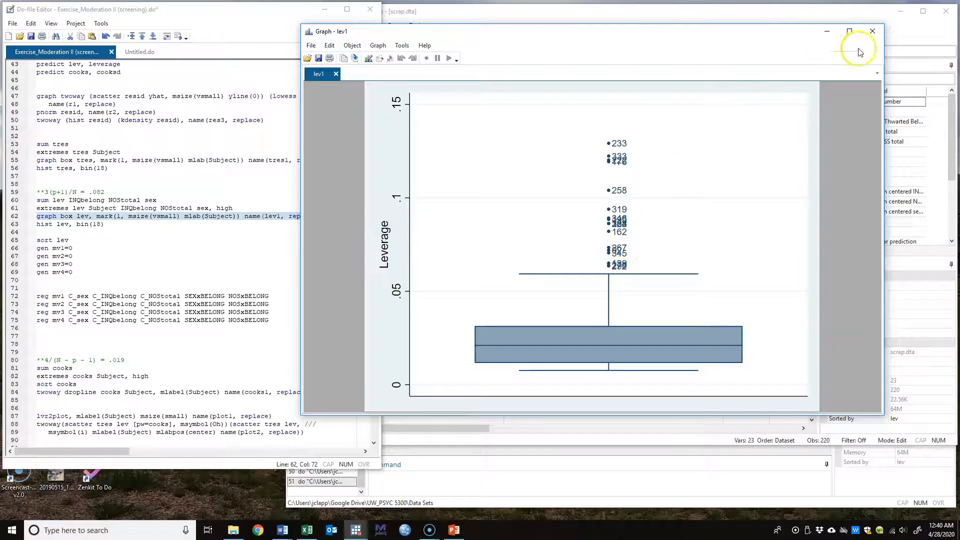
pyautogui.click(872, 31)
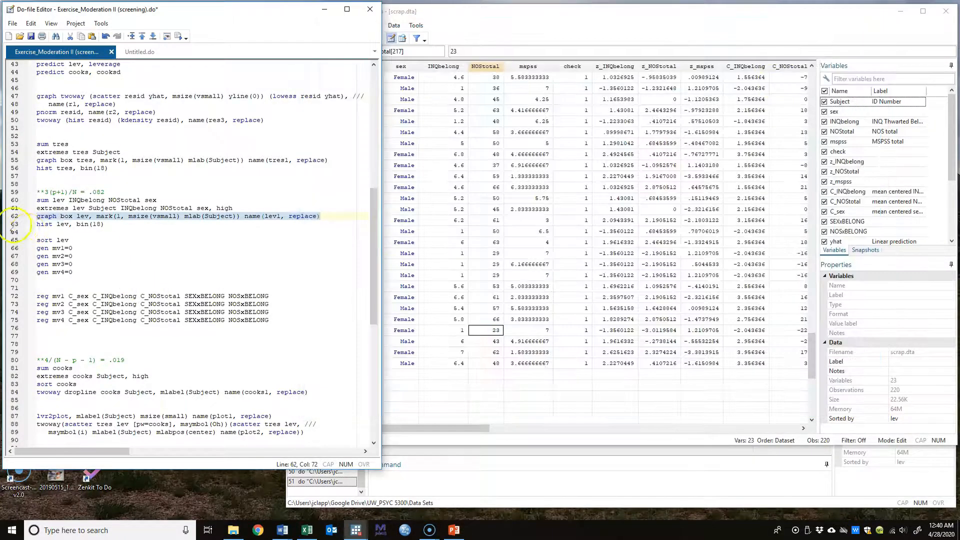
# Run the do-file histogram of lev with 18 bins and close the graph after viewing it.
pyautogui.click(14, 224)
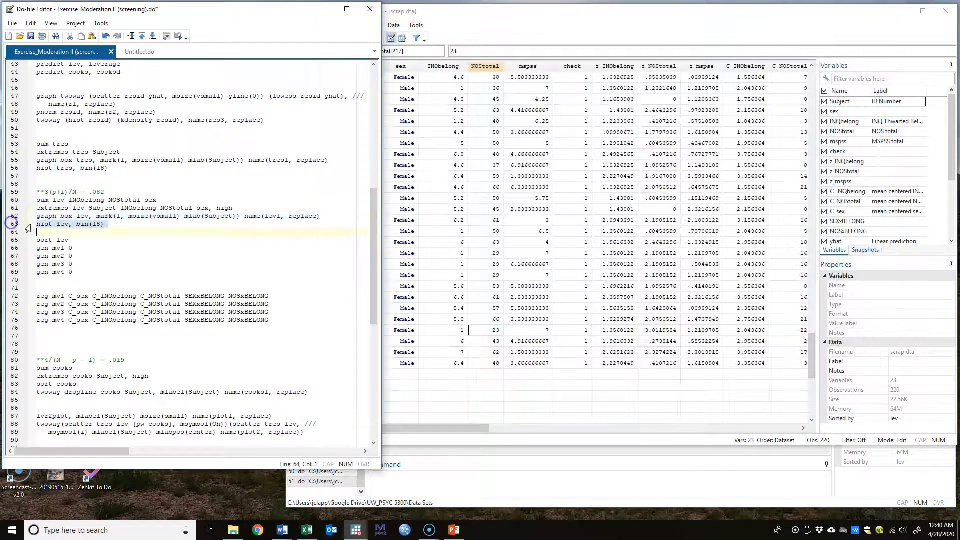
pyautogui.click(180, 36)
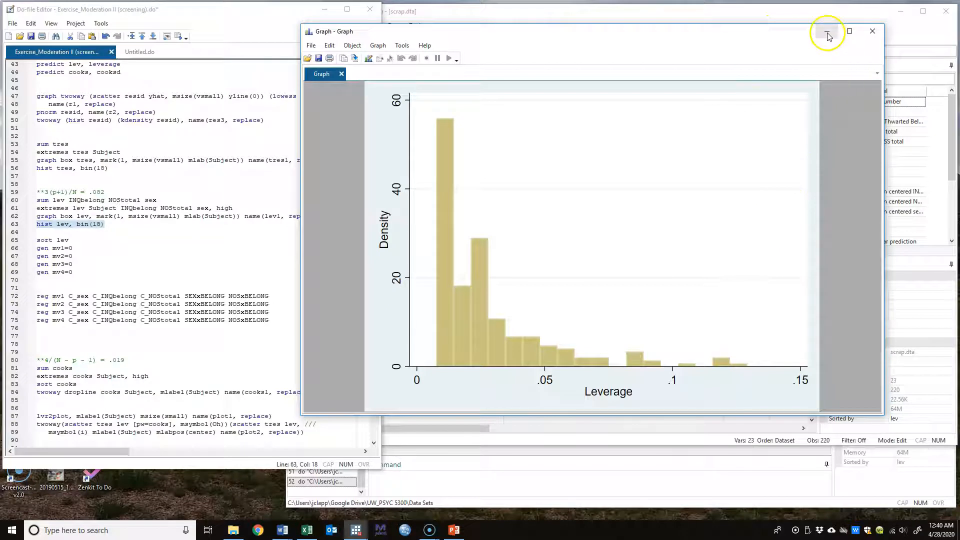
pyautogui.click(872, 31)
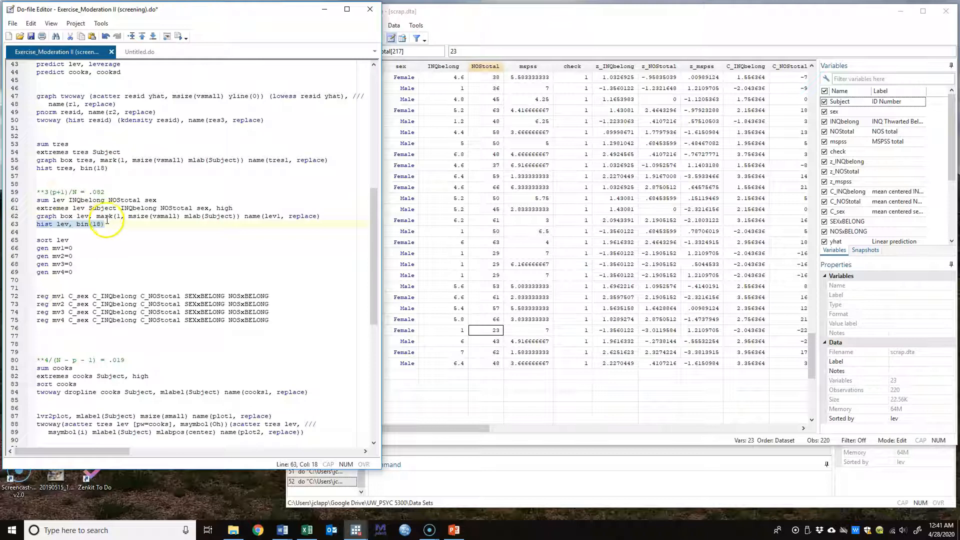
# Compute the Cook's D cutoff with the command display 4/(220-5-1).
pyautogui.click(99, 350)
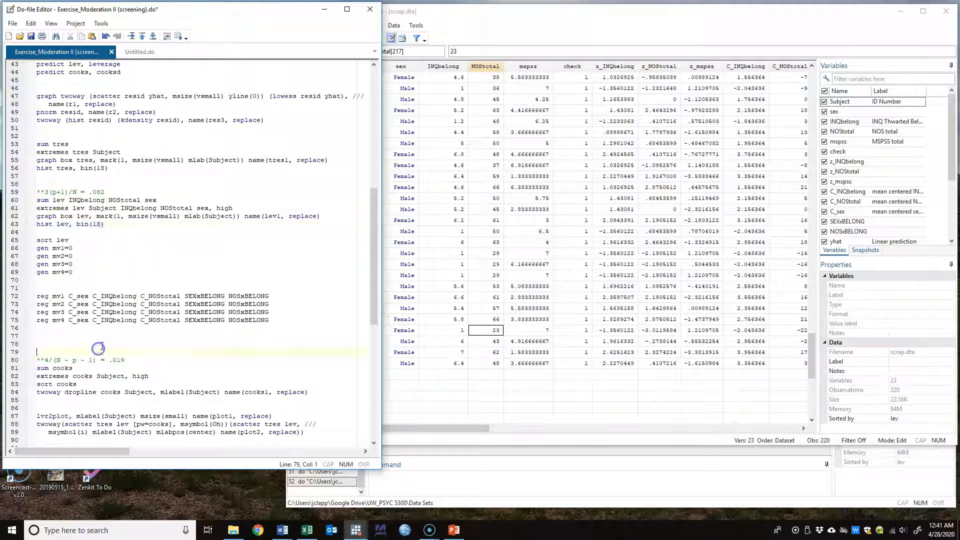
pyautogui.scroll(-4, 102, 346)
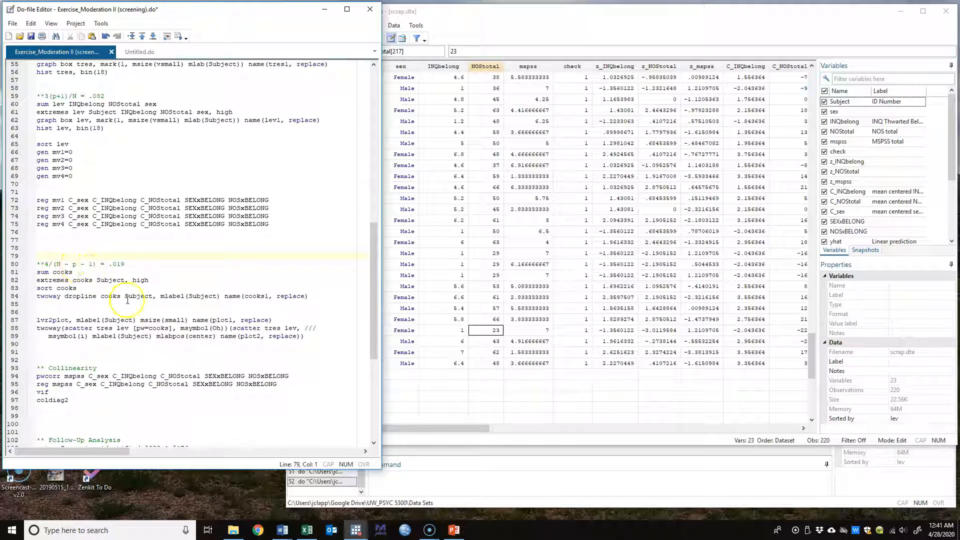
pyautogui.click(409, 486)
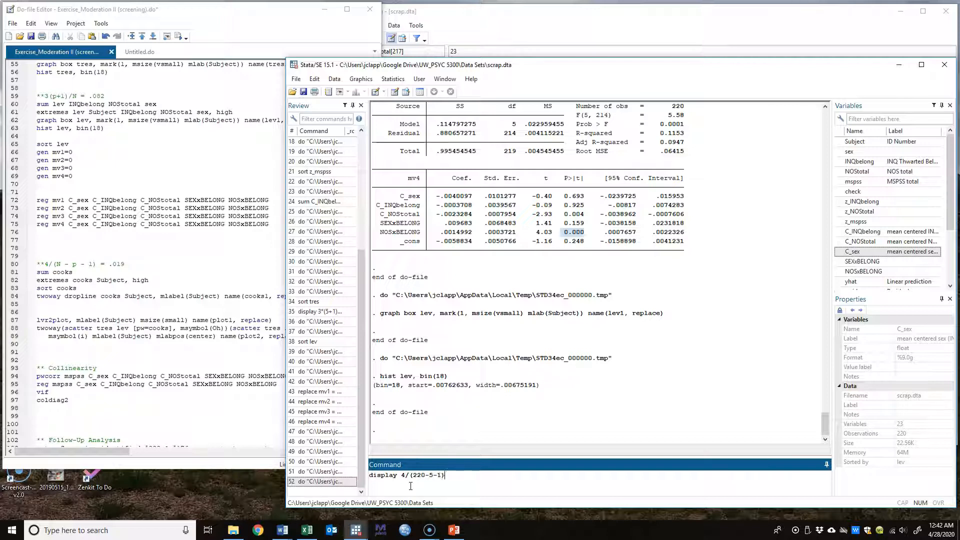
pyautogui.press('Return')
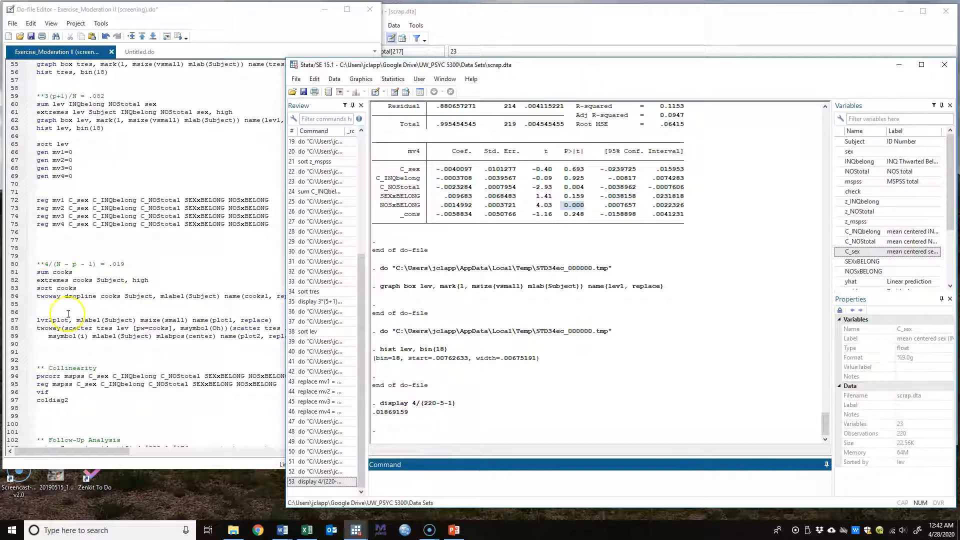
# Run the do-file summary of cooks and compare its maximum with the .019 cutoff.
pyautogui.click(60, 288)
pyautogui.click(12, 272)
pyautogui.click(179, 35)
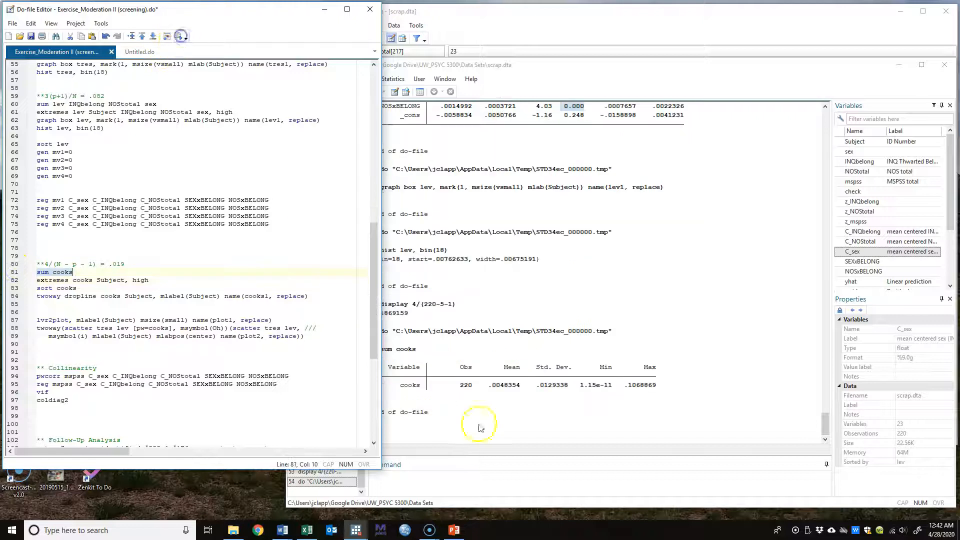
pyautogui.click(570, 409)
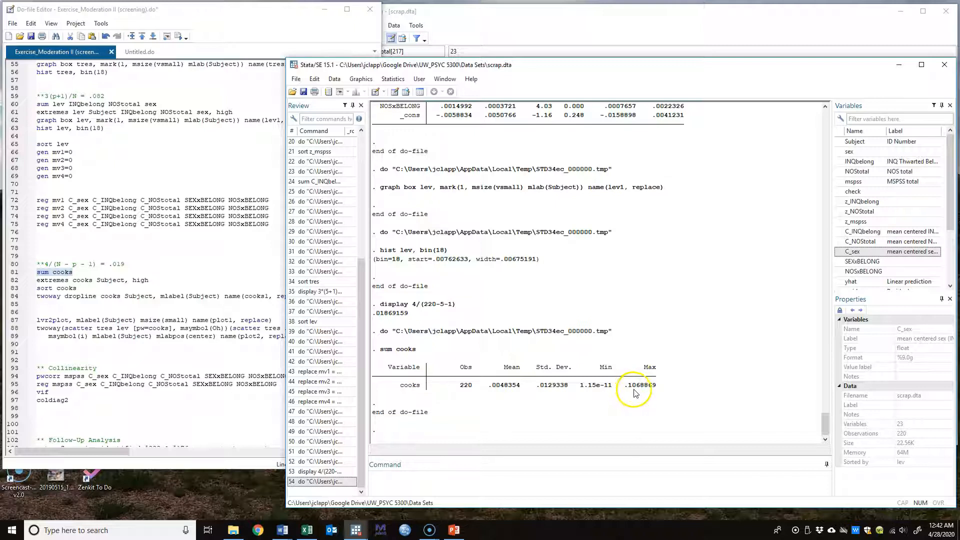
pyautogui.click(123, 266)
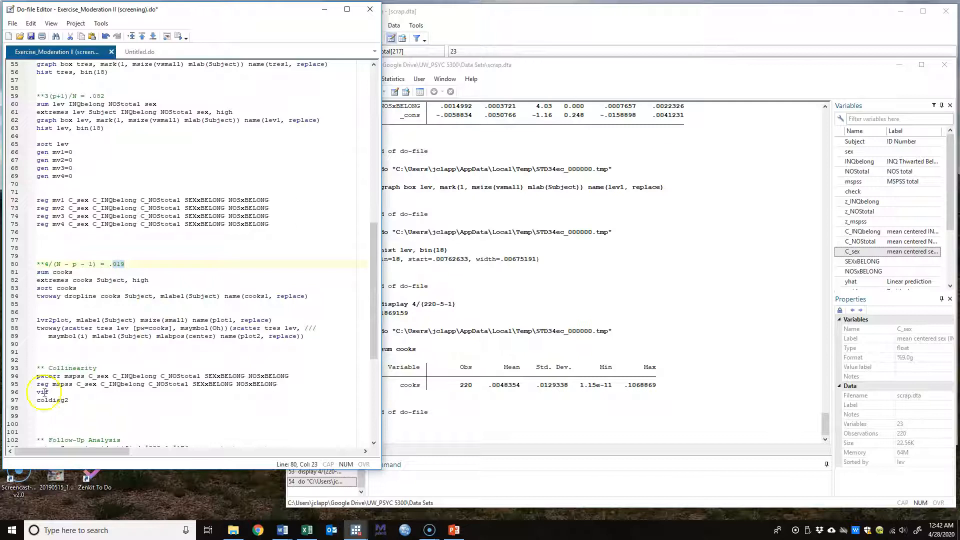
# Run the do-file extremes command for the highest cooks values by Subject and show its output.
pyautogui.click(15, 281)
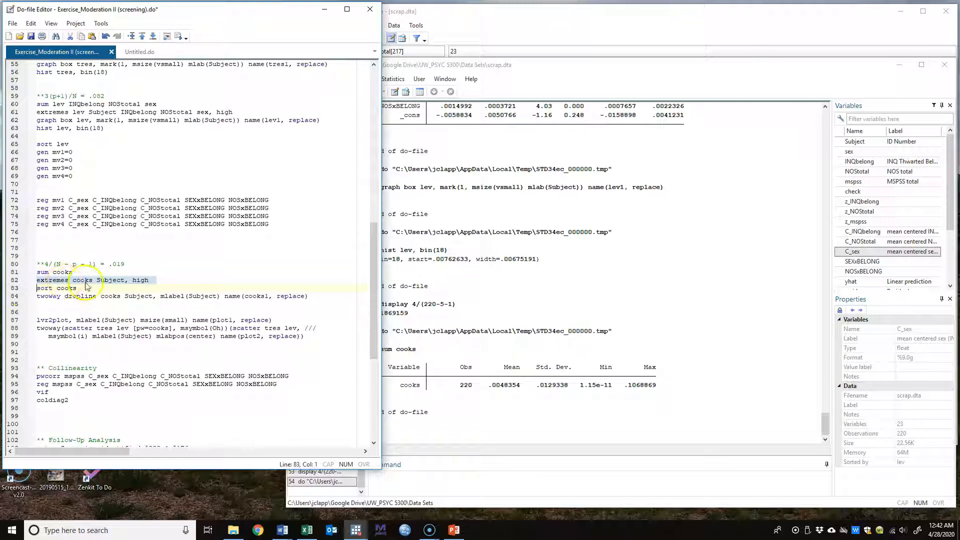
pyautogui.click(178, 36)
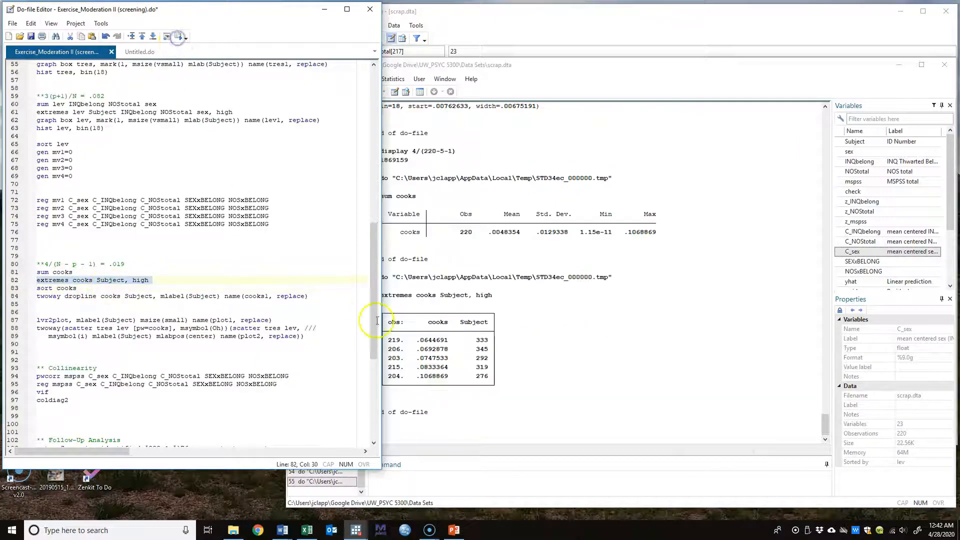
pyautogui.click(490, 382)
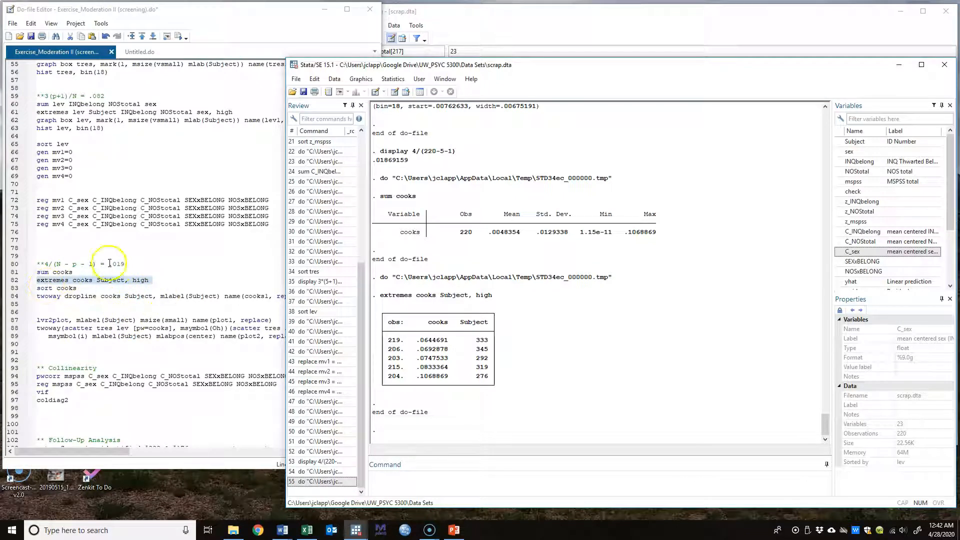
# Sort the dataset by cooks using the do-file and highlight the cooks column in the data.
pyautogui.click(15, 289)
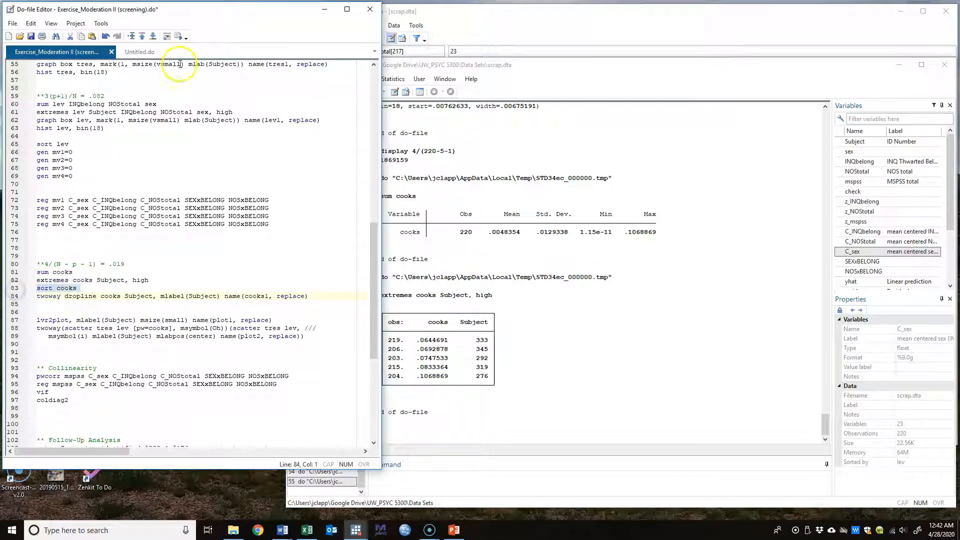
pyautogui.click(178, 36)
pyautogui.click(620, 33)
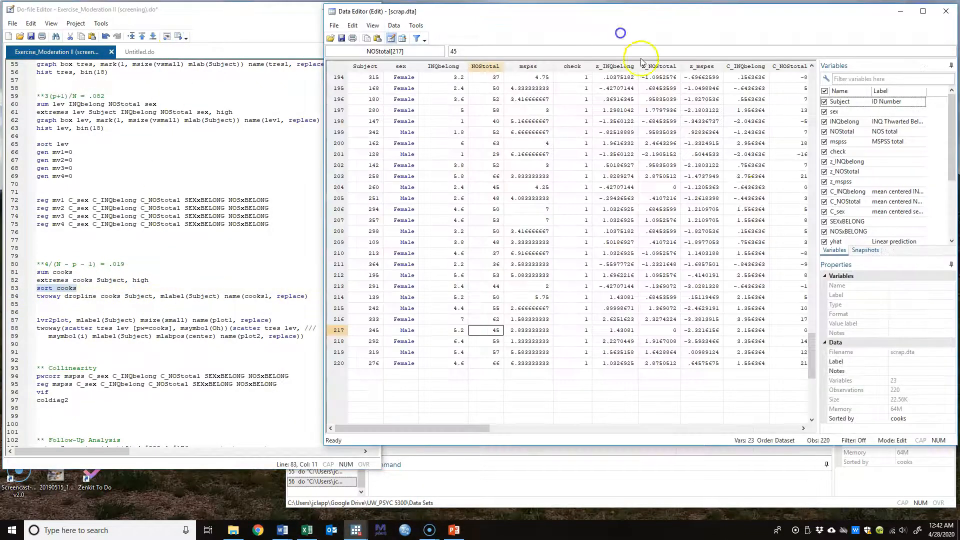
pyautogui.moveTo(456, 428); pyautogui.dragTo(640, 435)
pyautogui.click(523, 65)
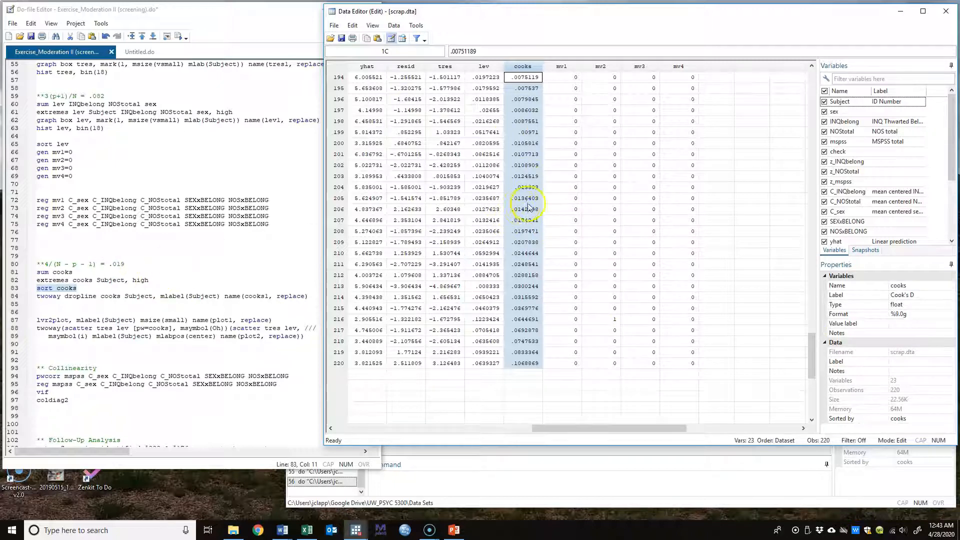
# Select rows 208 to 220, the cases above the Cook's D cutoff, and review their Subject IDs and scores.
pyautogui.click(531, 234)
pyautogui.moveTo(339, 231); pyautogui.dragTo(345, 364)
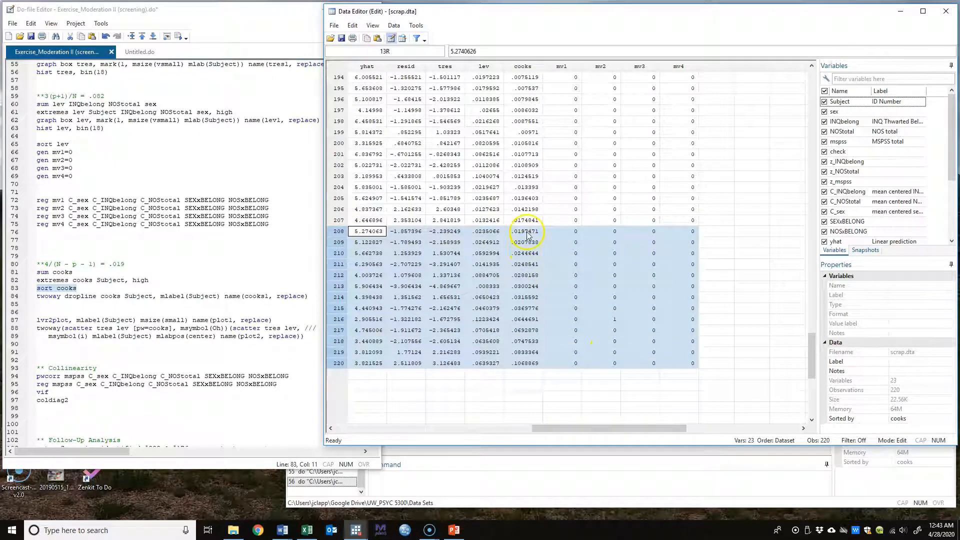
pyautogui.moveTo(612, 427); pyautogui.dragTo(352, 422)
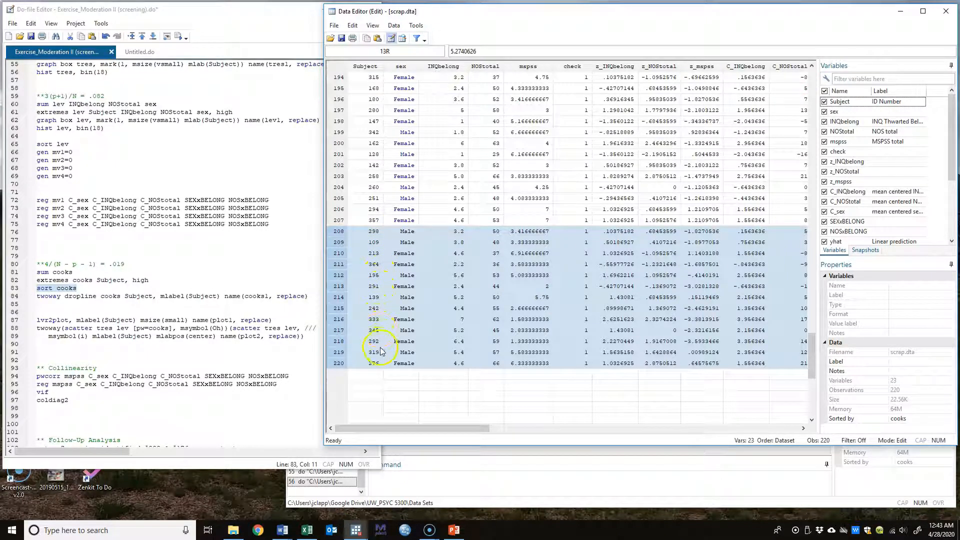
pyautogui.moveTo(474, 428); pyautogui.dragTo(432, 450)
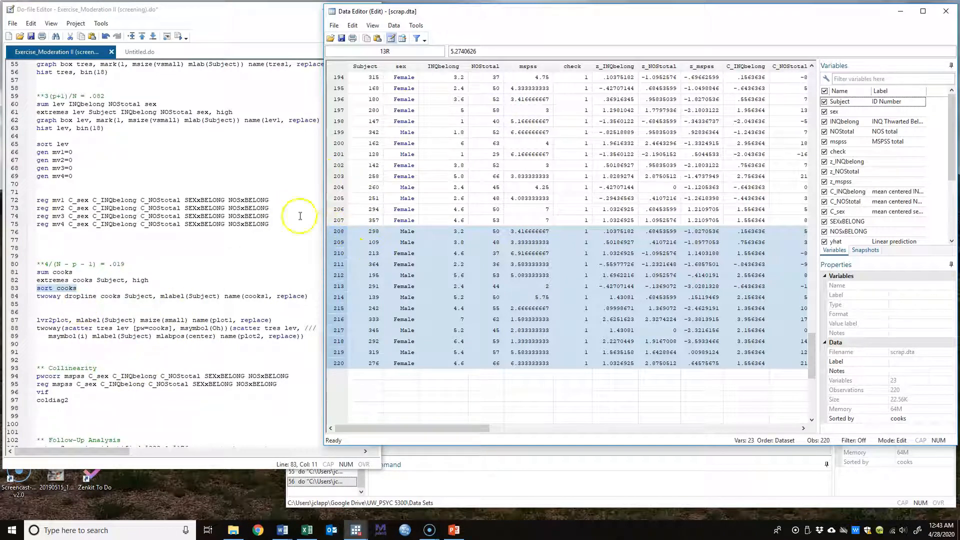
# Run the do-file's sort cooks command again.
pyautogui.click(96, 289)
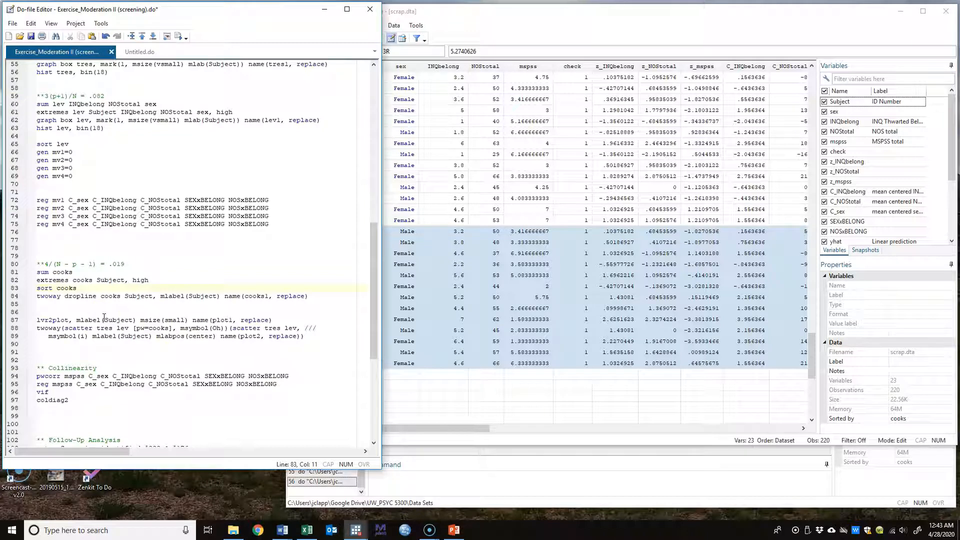
pyautogui.click(11, 298)
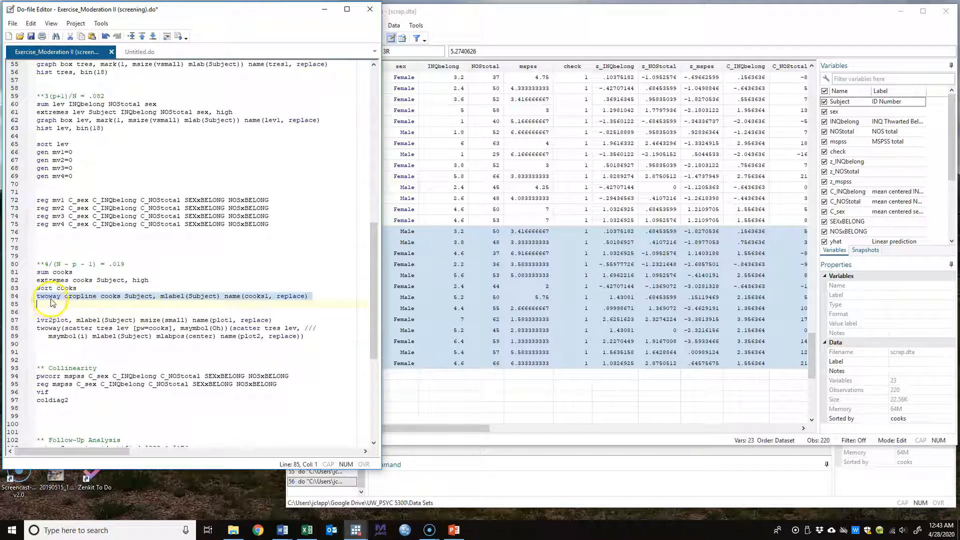
pyautogui.click(11, 288)
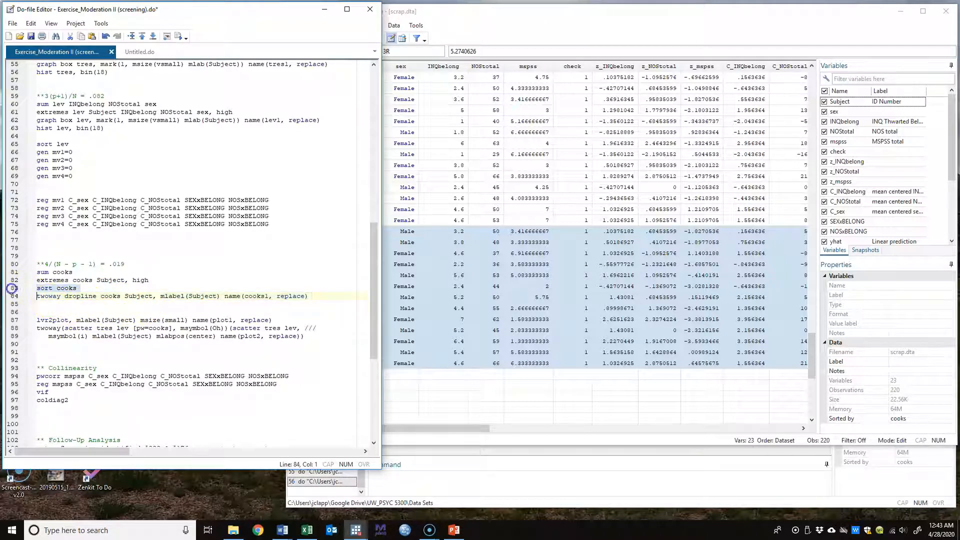
pyautogui.click(178, 36)
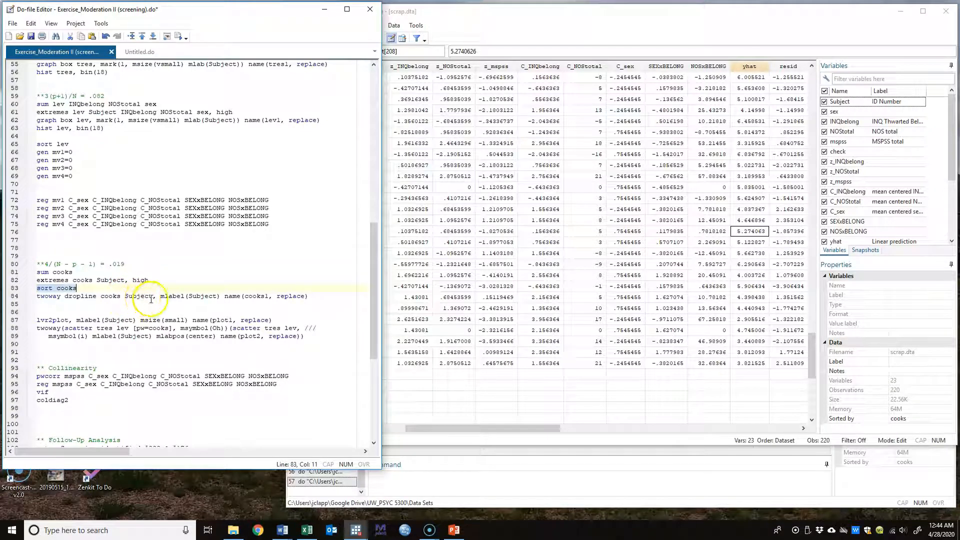
# Run the do-file's dropline plot of cooks by Subject, named cooks1, and close the graph after examining it.
pyautogui.click(14, 296)
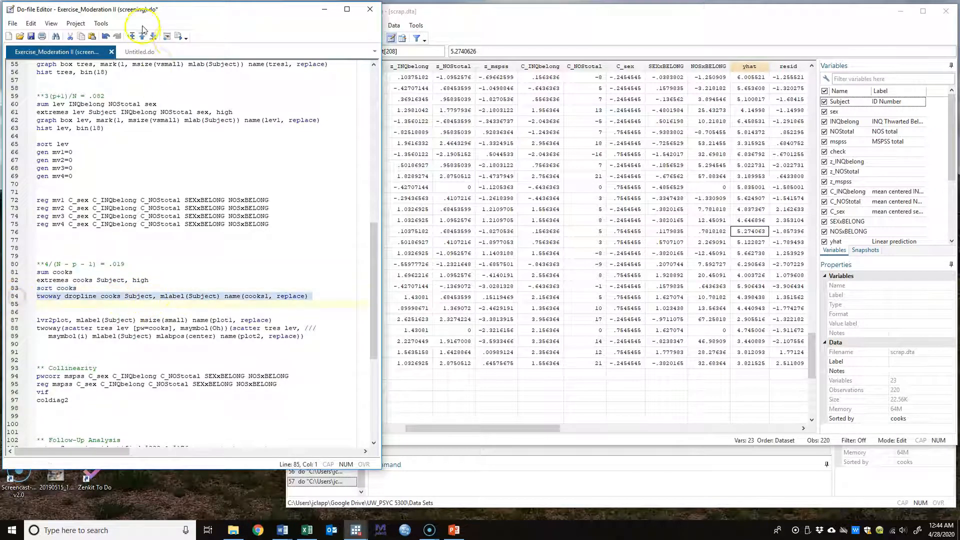
pyautogui.click(178, 36)
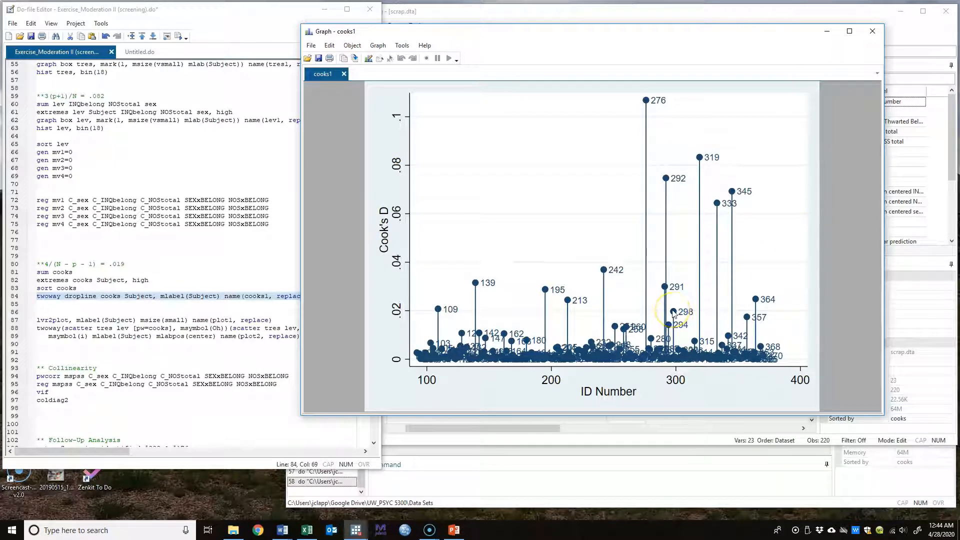
pyautogui.click(867, 34)
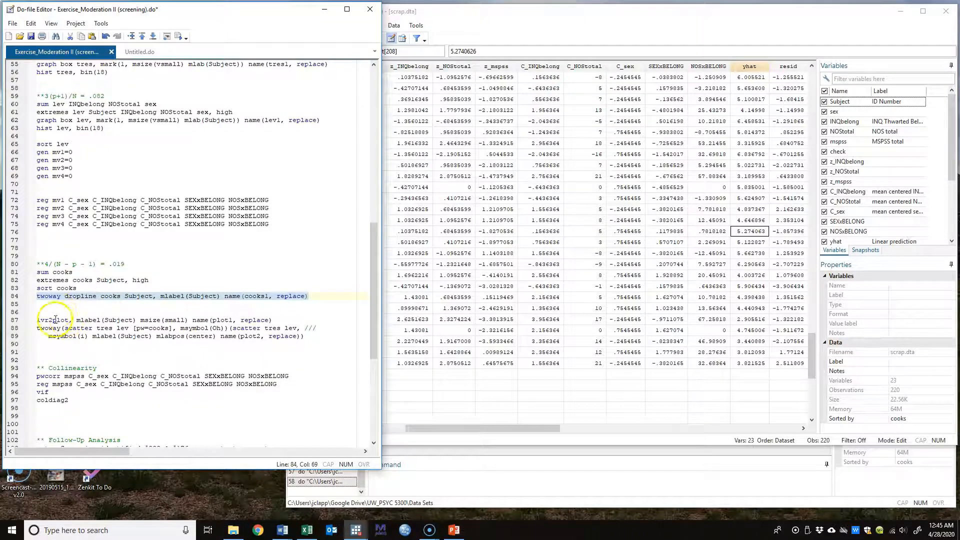
# Run the do-file's lvr2plot command with Subject labels, named plot1, and close the resulting graph.
pyautogui.click(15, 321)
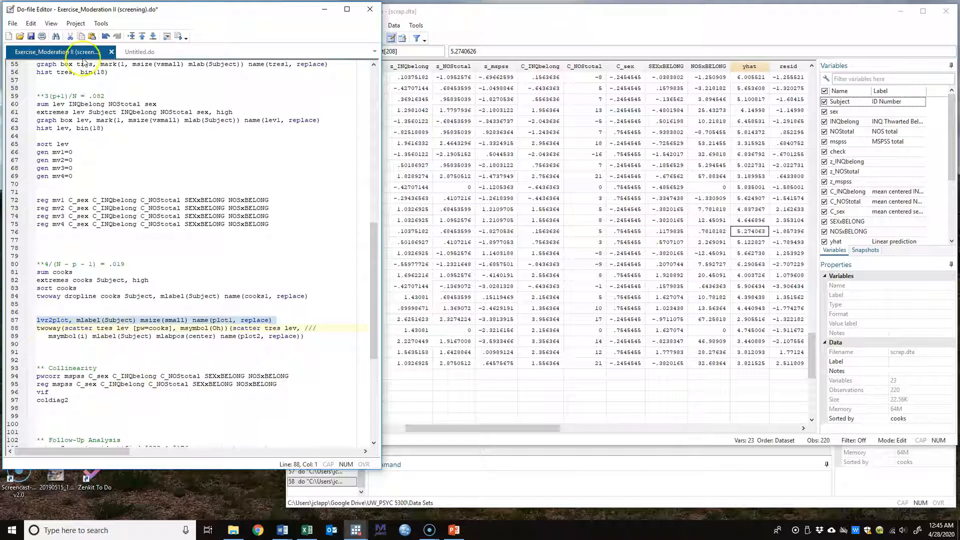
pyautogui.click(177, 36)
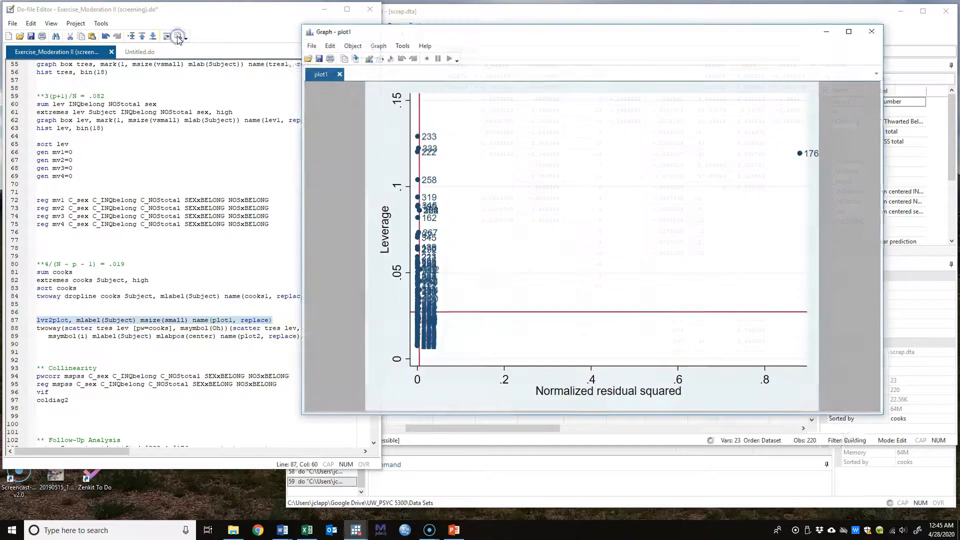
pyautogui.click(873, 31)
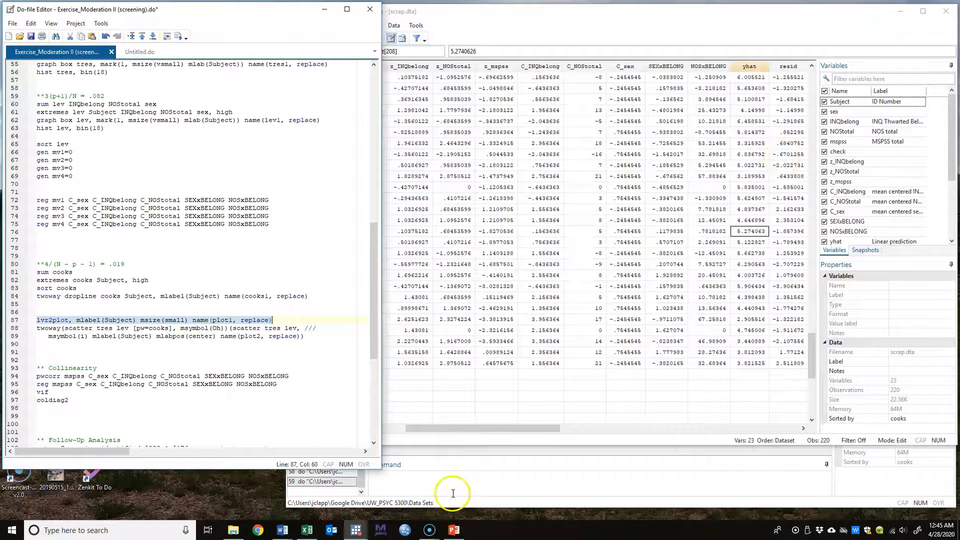
pyautogui.click(59, 310)
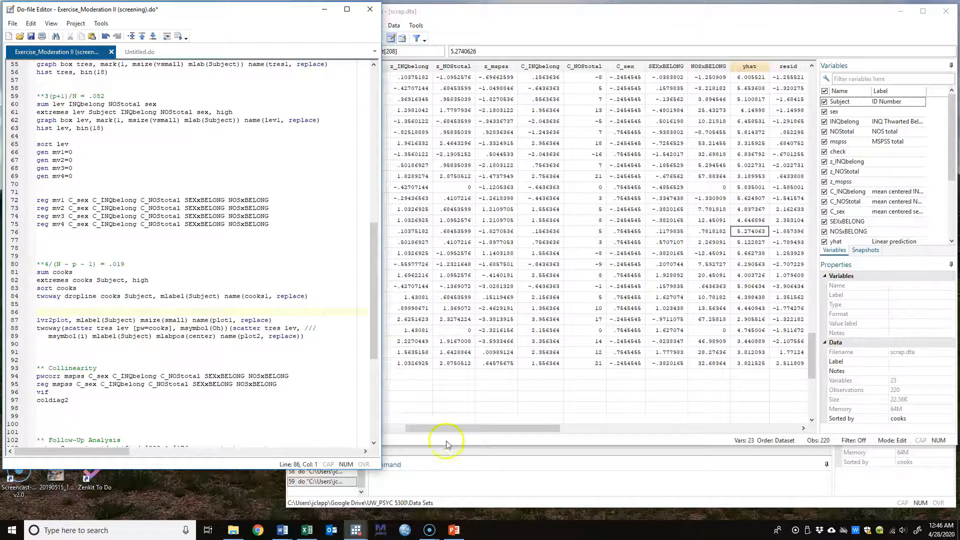
# Drop the variables yhat through mv4 from the dataset with the command drop yhat-mv4.
pyautogui.click(460, 484)
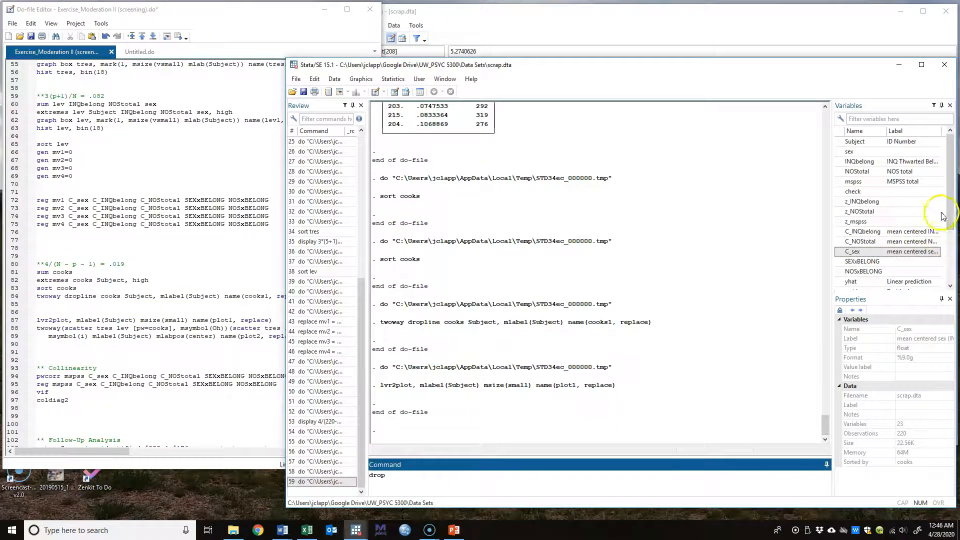
pyautogui.scroll(-3, 940, 215)
pyautogui.click(912, 202)
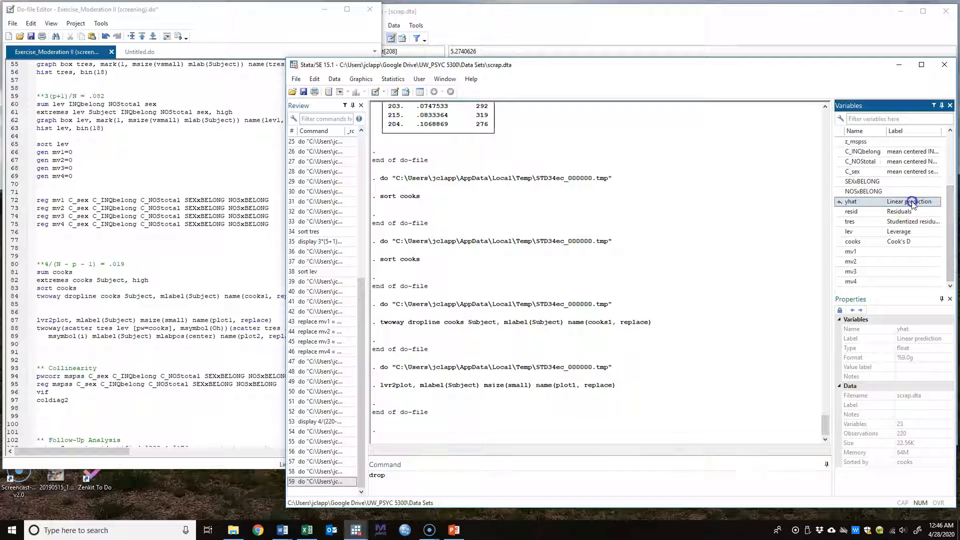
pyautogui.click(870, 281)
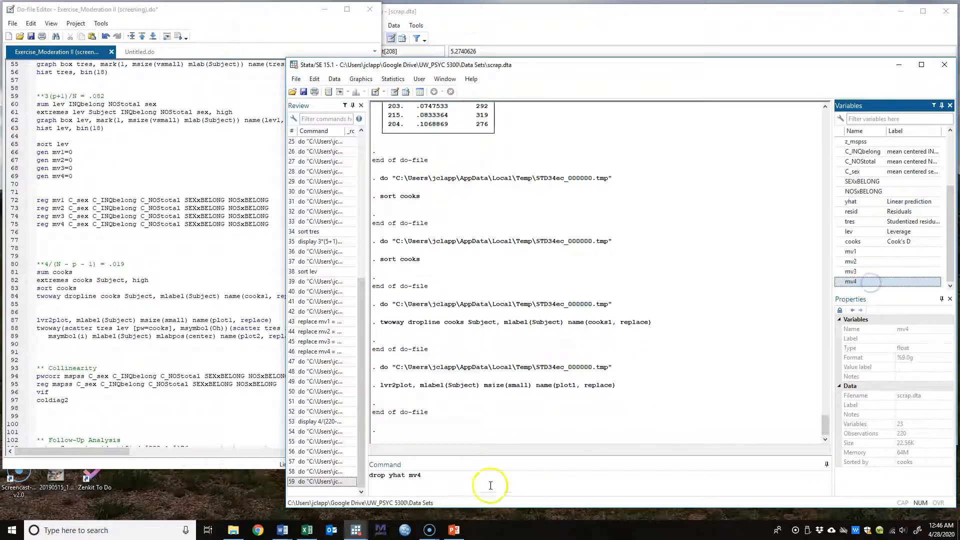
pyautogui.click(409, 475)
pyautogui.press('BackSpace')
pyautogui.write('-')
pyautogui.click(427, 476)
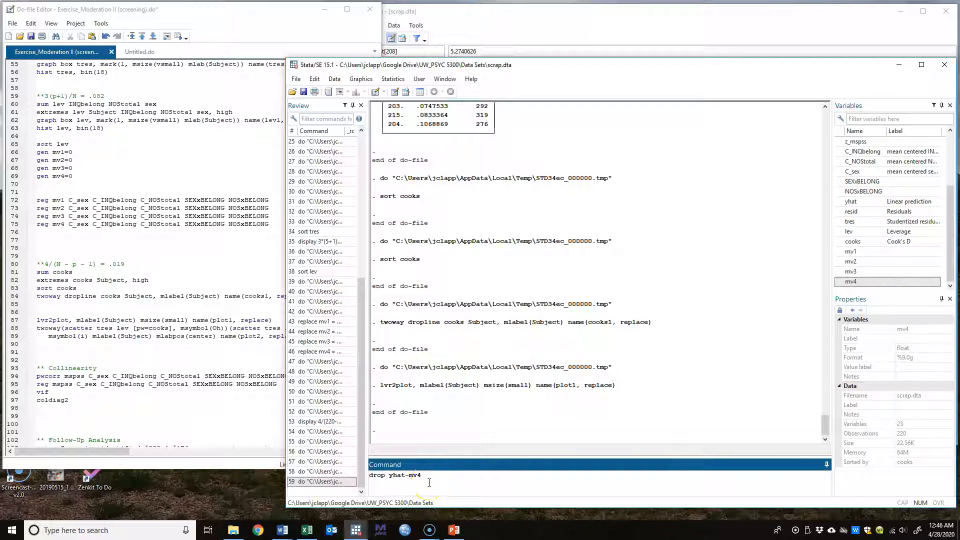
pyautogui.press('Return')
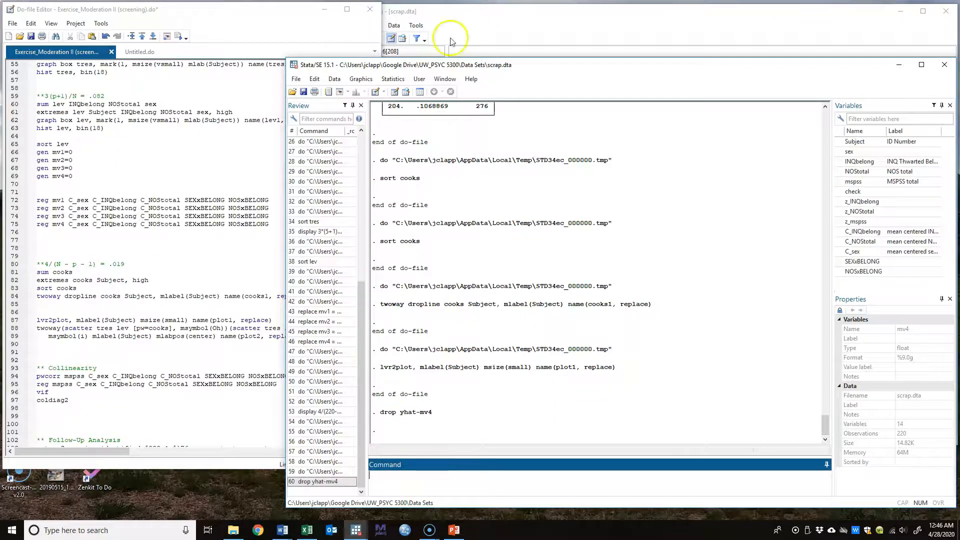
# Check the first rows of the data and the column after NOSxBELONG to verify that the variables are dropped.
pyautogui.click(554, 21)
pyautogui.moveTo(811, 352); pyautogui.dragTo(799, 76)
pyautogui.click(748, 78)
pyautogui.click(748, 66)
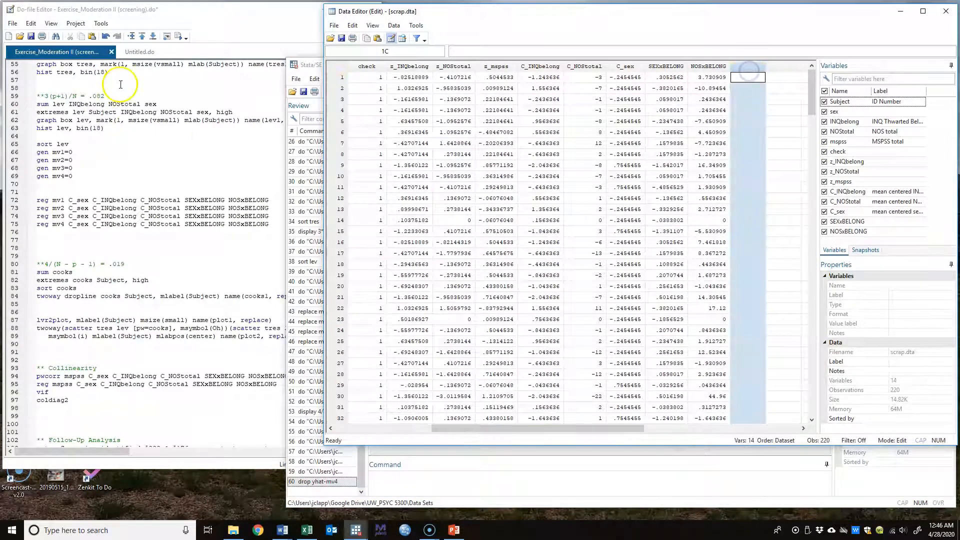
# Rerun the do-file's mspss regression and the predict commands for yhat, resid, tres, lev and cooks, lines 39 to 44.
pyautogui.click(237, 26)
pyautogui.scroll(3, 85, 301)
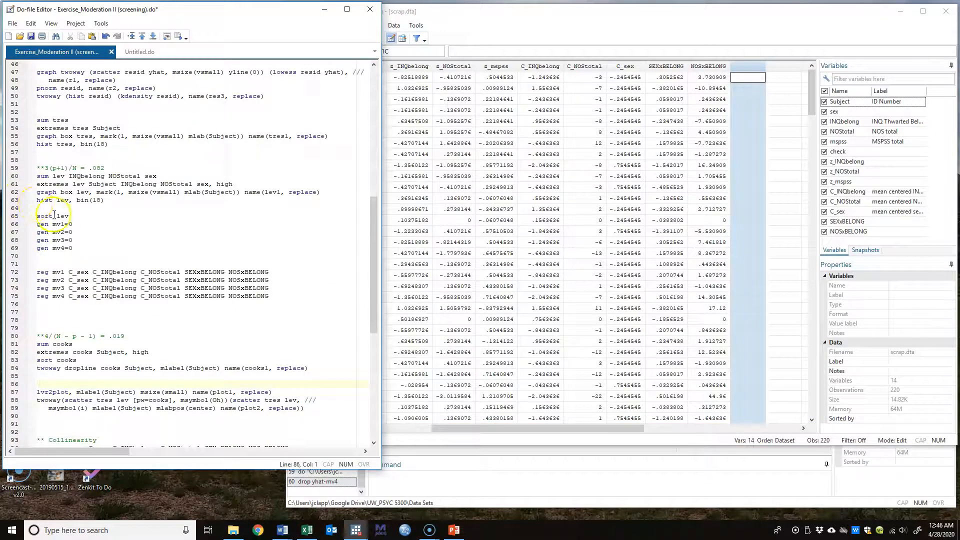
pyautogui.scroll(6, 93, 260)
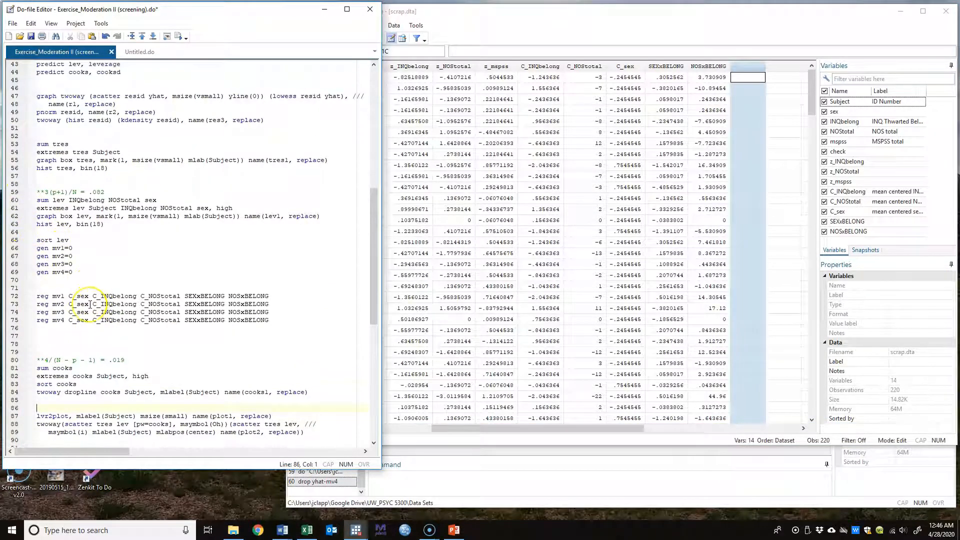
pyautogui.moveTo(14, 153); pyautogui.dragTo(21, 200)
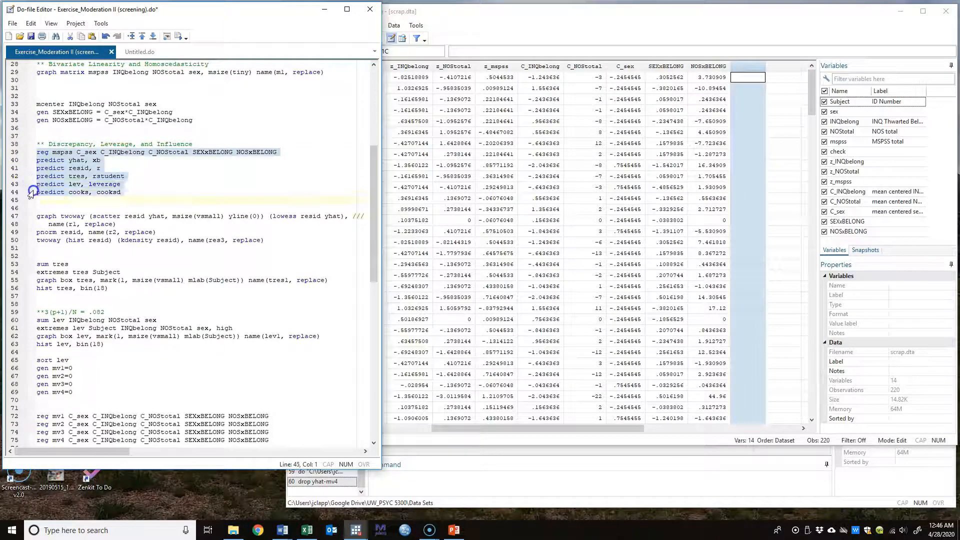
pyautogui.click(178, 37)
# Review the yhat, resid, tres, lev and cooks columns in the data.
pyautogui.click(749, 78)
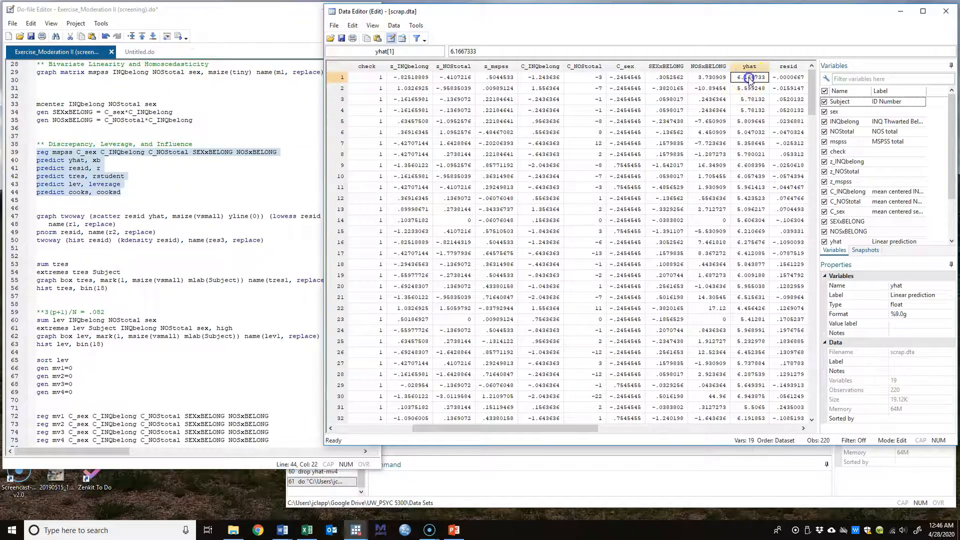
pyautogui.press('Right')
pyautogui.press('Right')
pyautogui.press('Right')
pyautogui.press('Right')
pyautogui.press('Right')
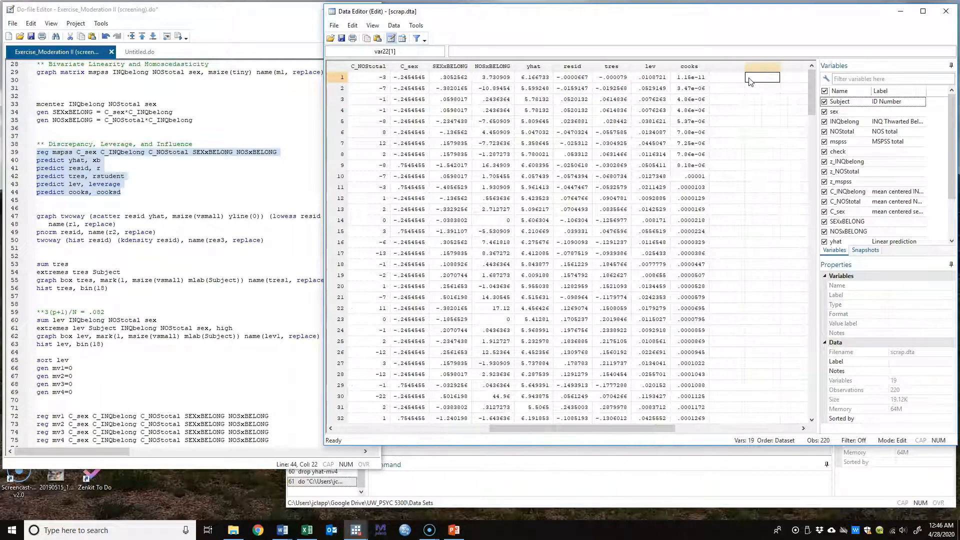
# Run the do-file's lvr2plot command labelled by Subject as plot1 and examine leverage against normalized residual squared.
pyautogui.click(281, 29)
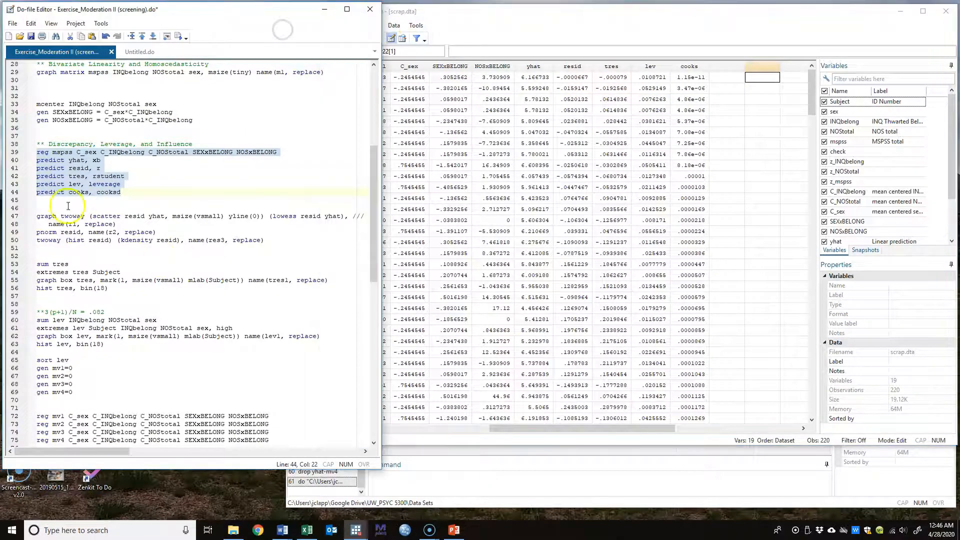
pyautogui.scroll(-10, 56, 261)
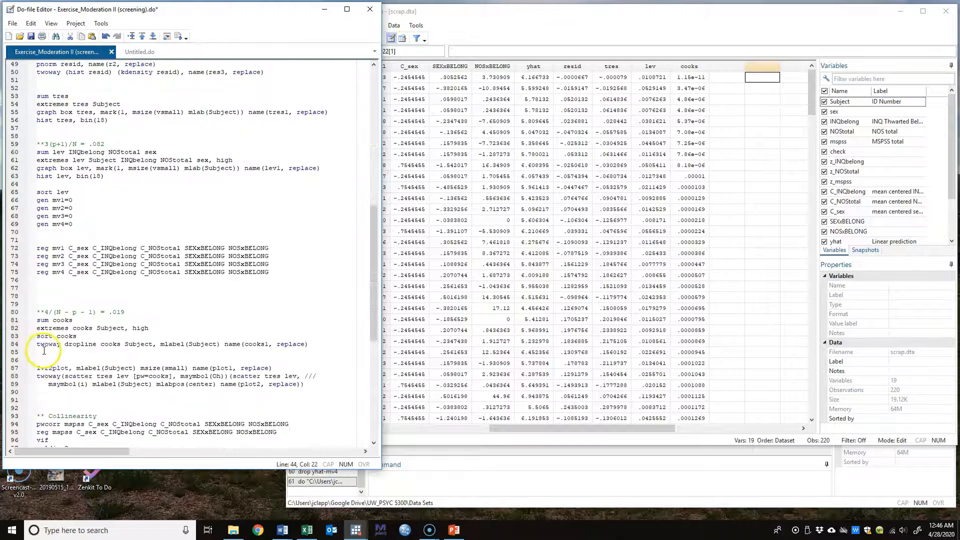
pyautogui.scroll(-1, 39, 360)
pyautogui.click(14, 273)
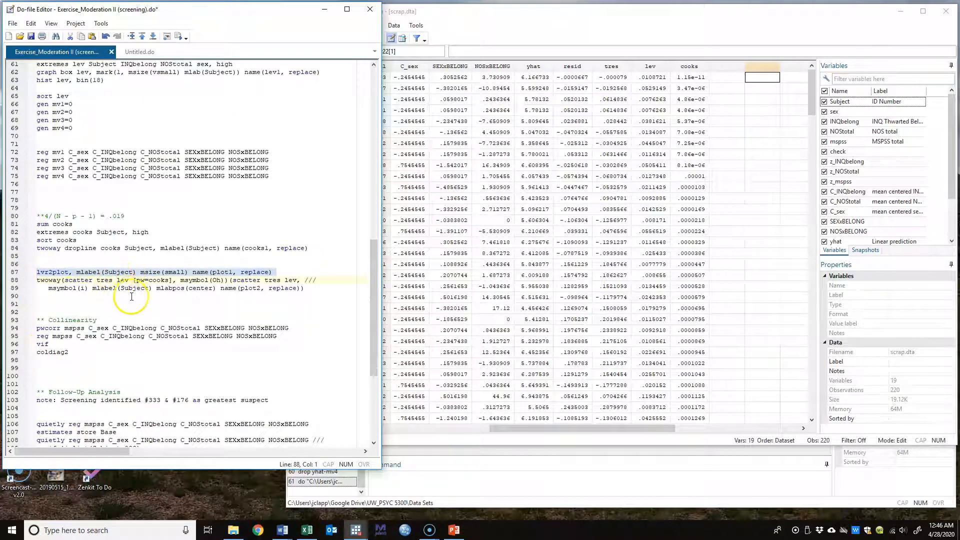
pyautogui.click(180, 36)
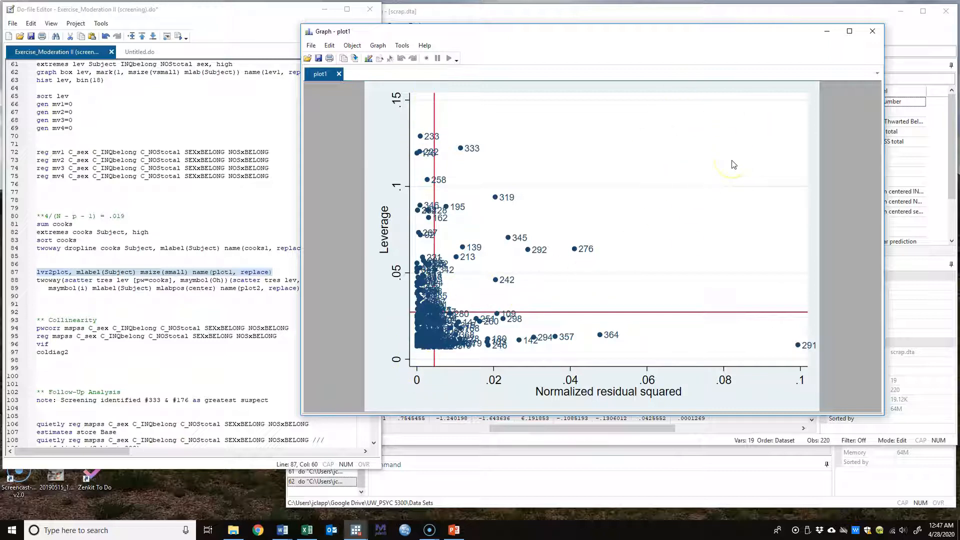
# Review tres, lev and the cooks weight in the do-file's twoway scatter command, and run it as plot2.
pyautogui.click(238, 26)
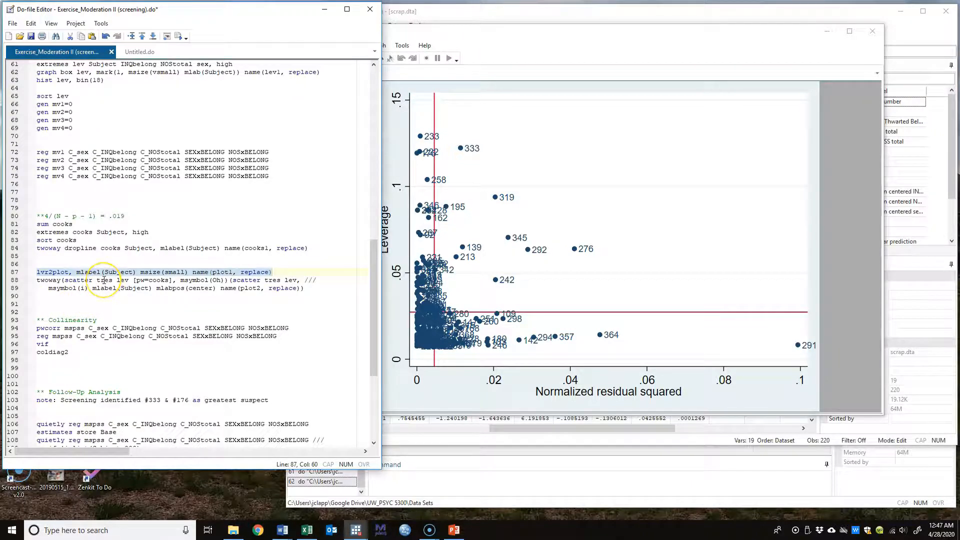
pyautogui.click(103, 280)
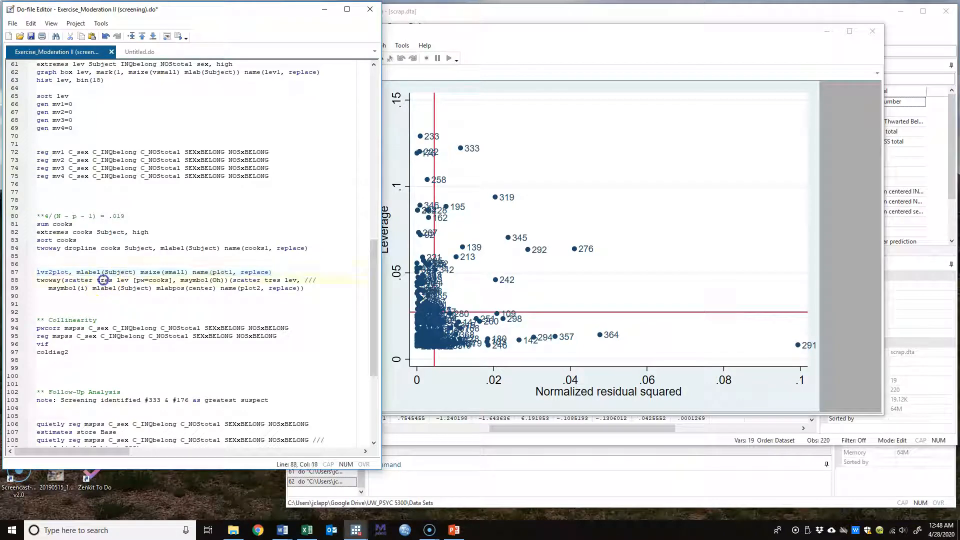
pyautogui.click(129, 280)
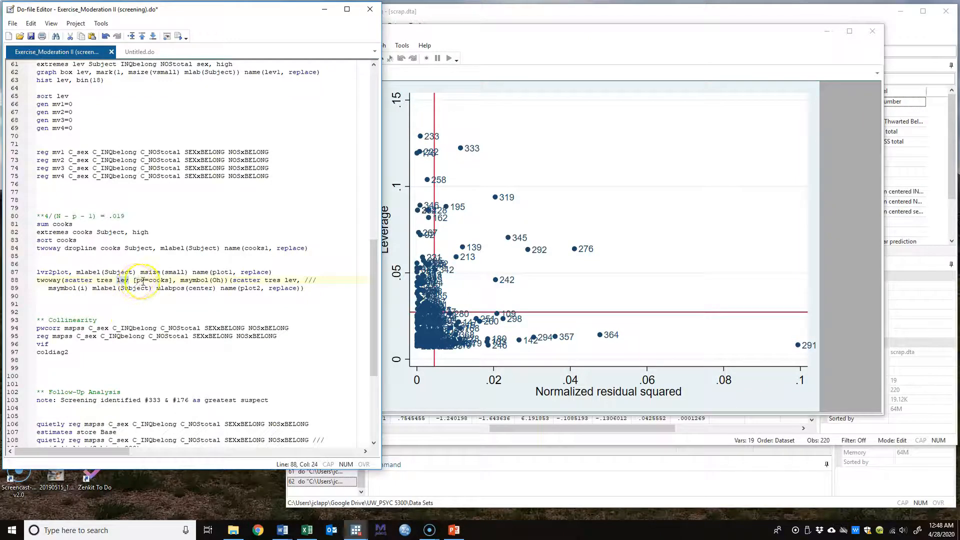
pyautogui.click(159, 281)
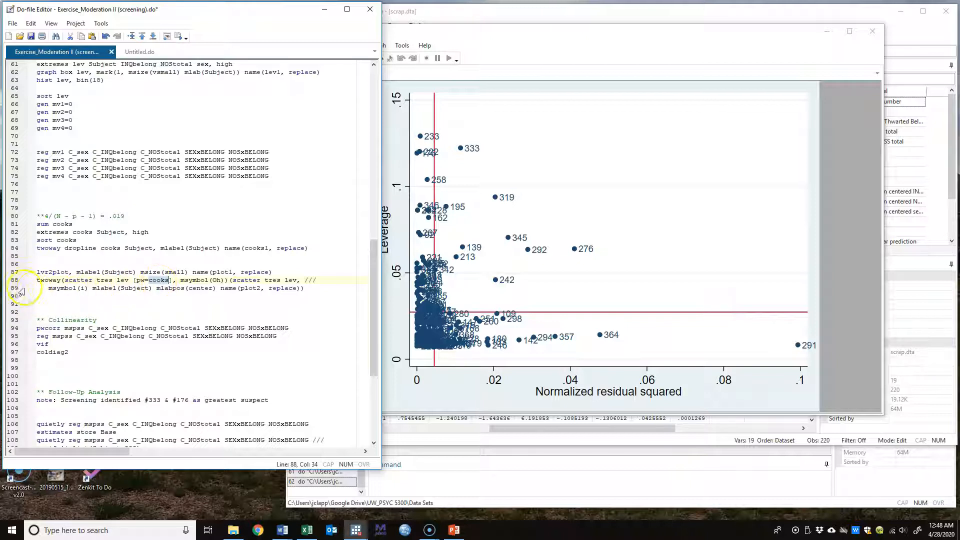
pyautogui.moveTo(11, 283); pyautogui.dragTo(17, 291)
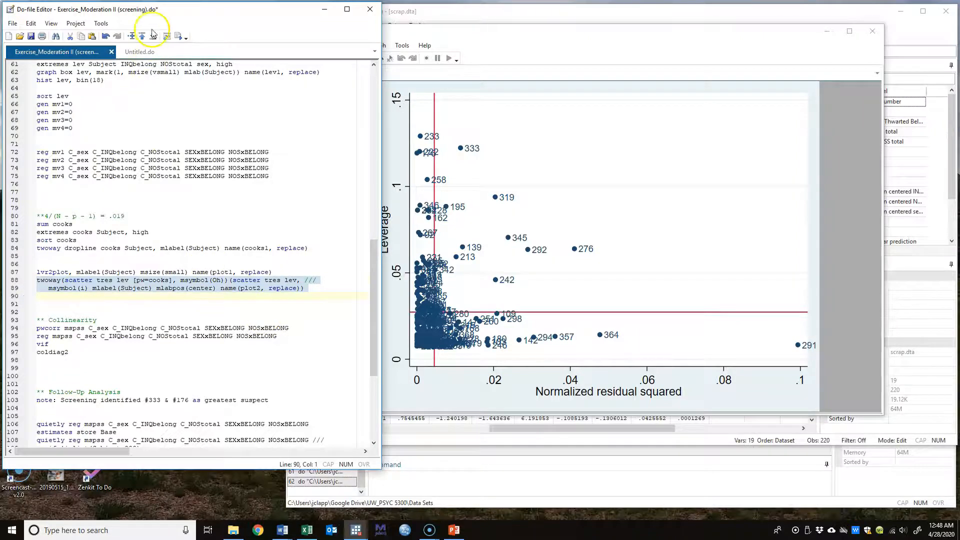
pyautogui.click(178, 36)
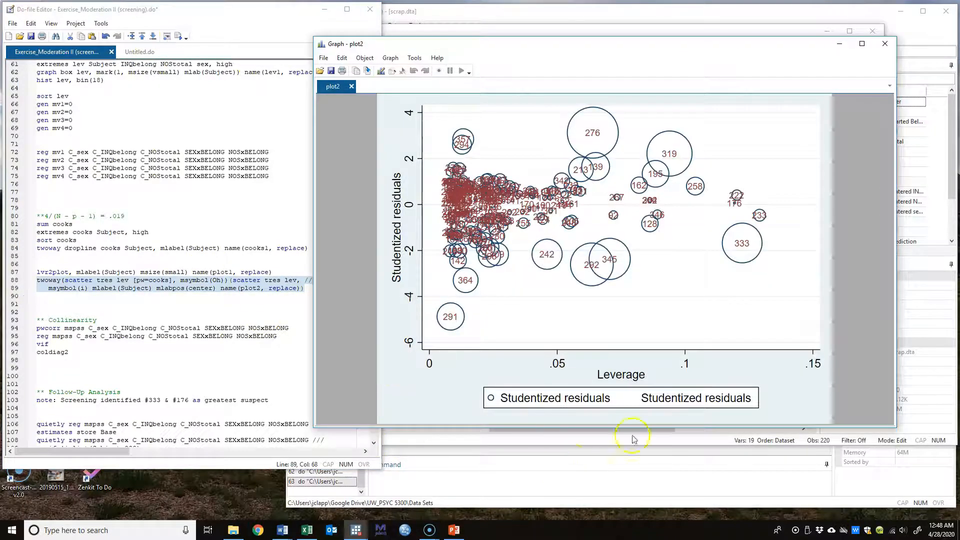
# Examine the plot2 bubble graph at full screen, restore its window and enlarge it for closer viewing.
pyautogui.click(861, 44)
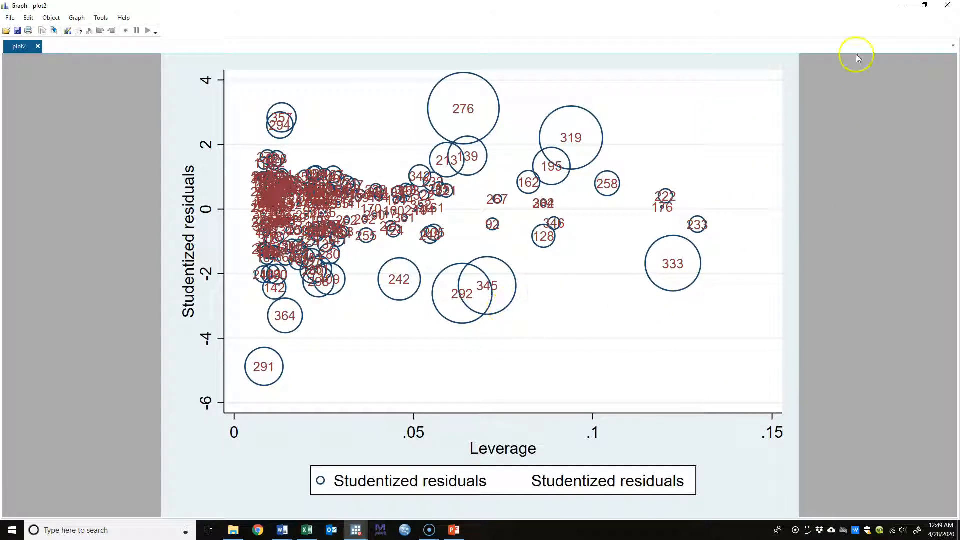
pyautogui.click(923, 10)
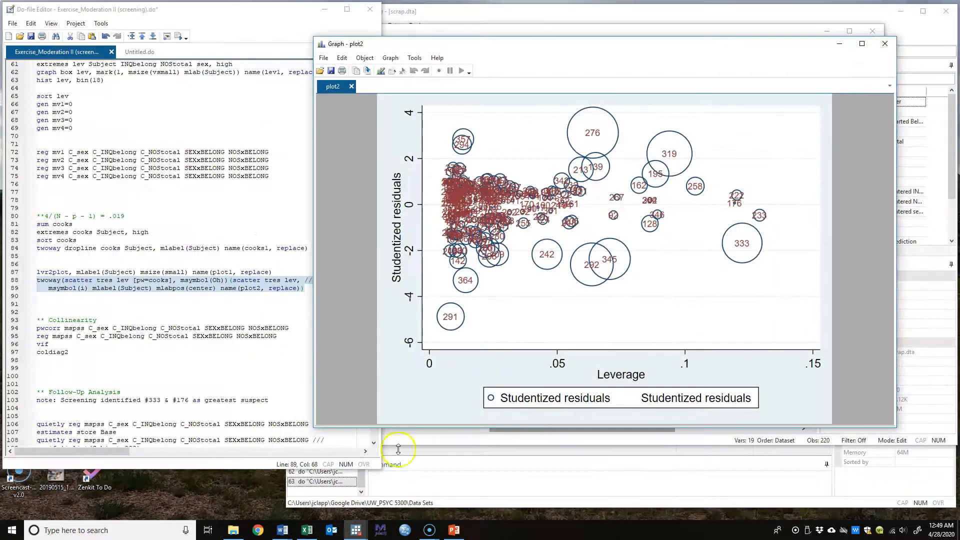
pyautogui.moveTo(315, 427); pyautogui.dragTo(202, 482)
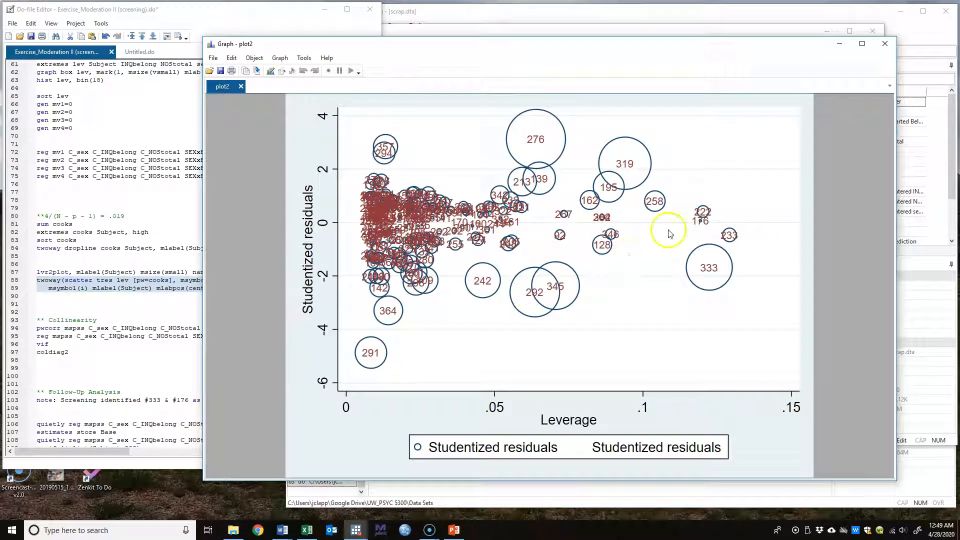
# Minimize the plot2 graph, close the plot1 graph, and switch to the Screen_Moderation II (Stata) workbook in Excel, moving it fully into view.
pyautogui.click(835, 44)
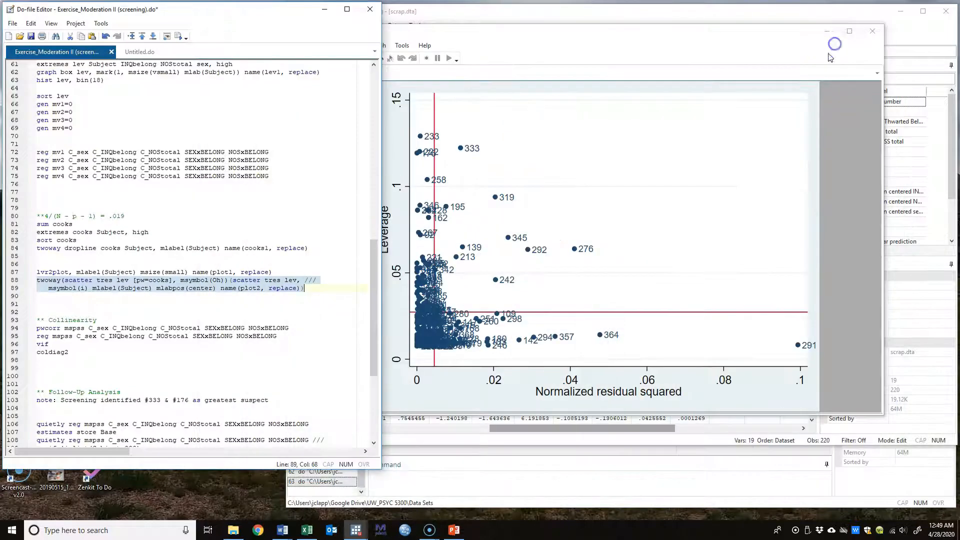
pyautogui.click(870, 32)
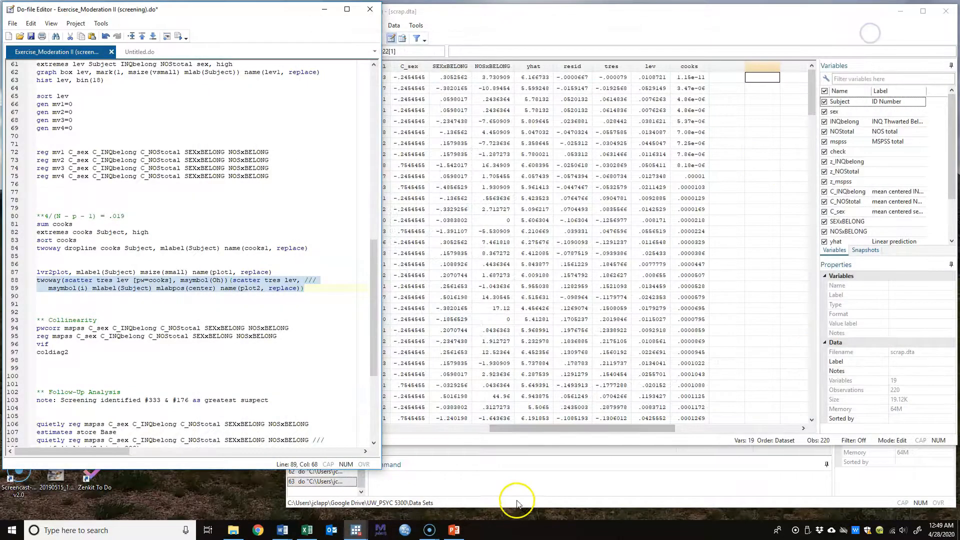
pyautogui.click(372, 268)
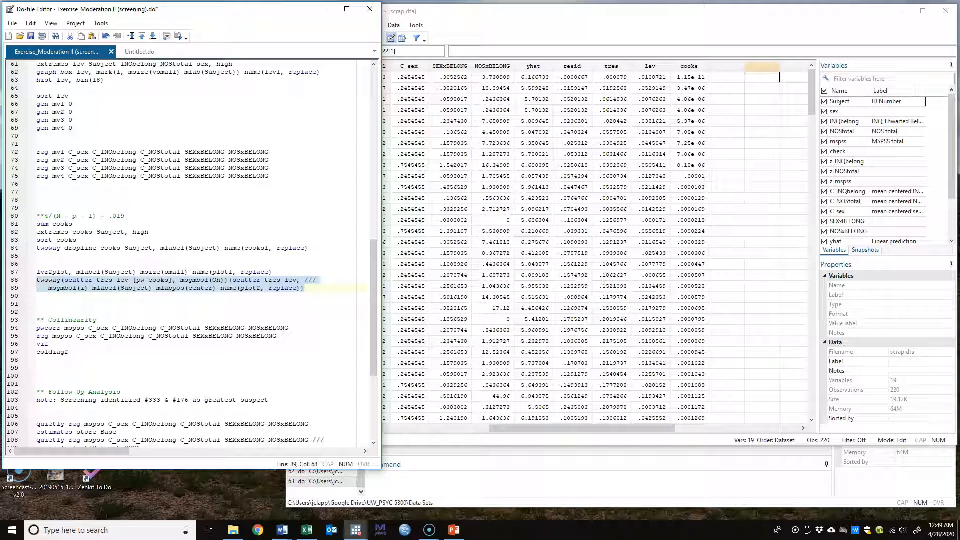
pyautogui.hotkey('alt', 'Tab')
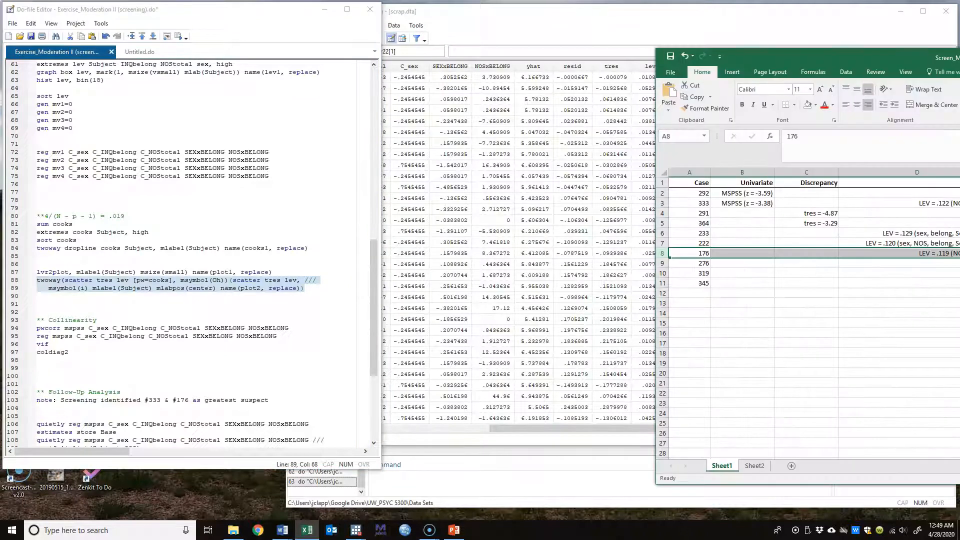
pyautogui.moveTo(959, 60); pyautogui.dragTo(701, 49)
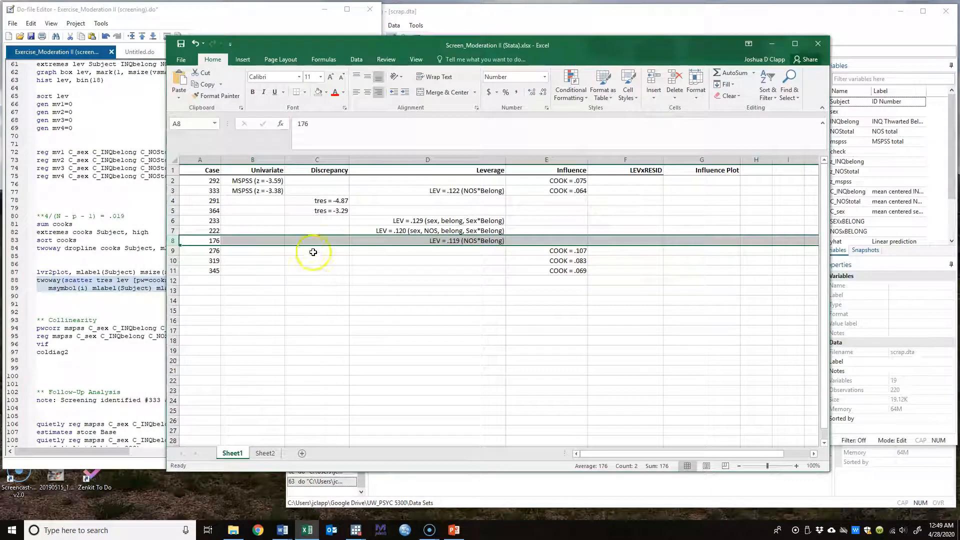
# Review the Univariate entries for cases 292 and 333 and the Discrepancy entries for cases 291 and 364.
pyautogui.click(278, 211)
pyautogui.click(251, 183)
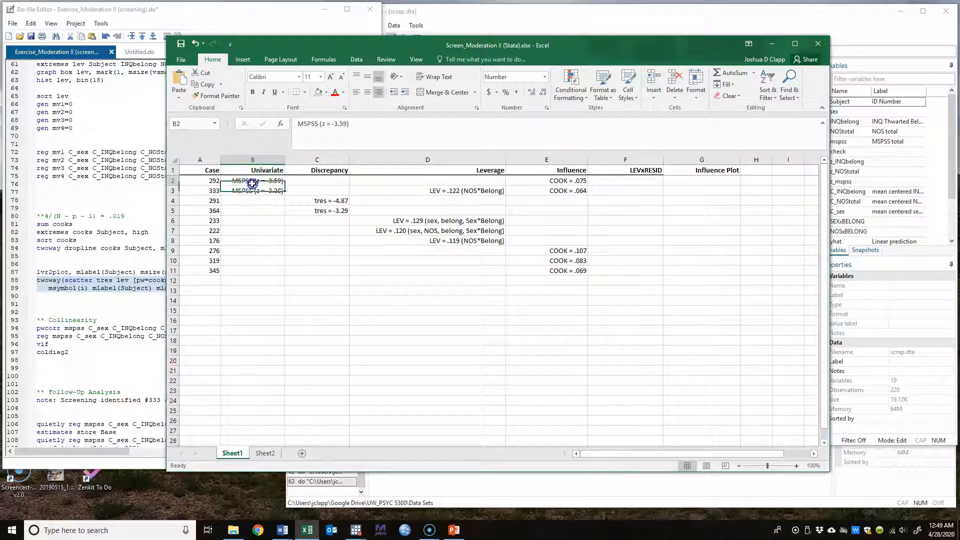
pyautogui.click(306, 233)
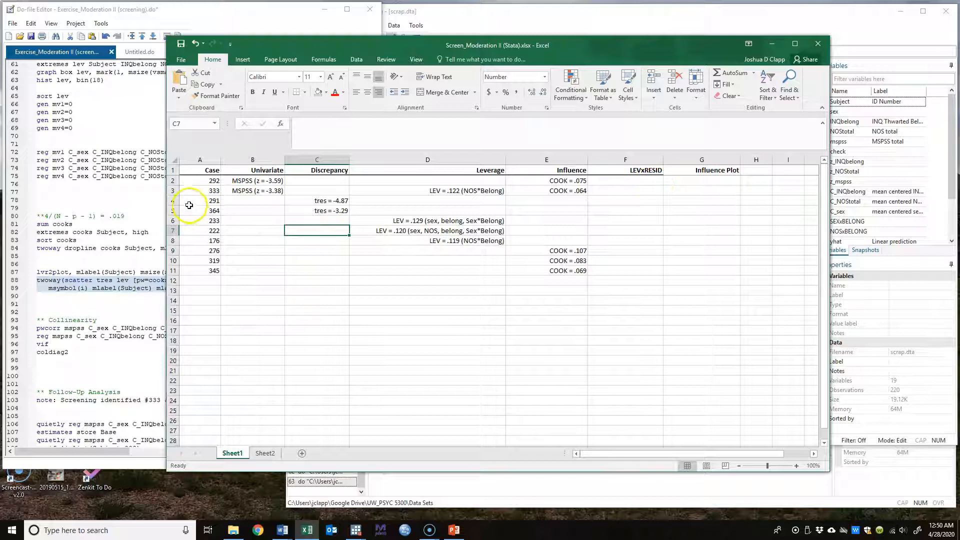
pyautogui.moveTo(171, 180); pyautogui.dragTo(173, 191)
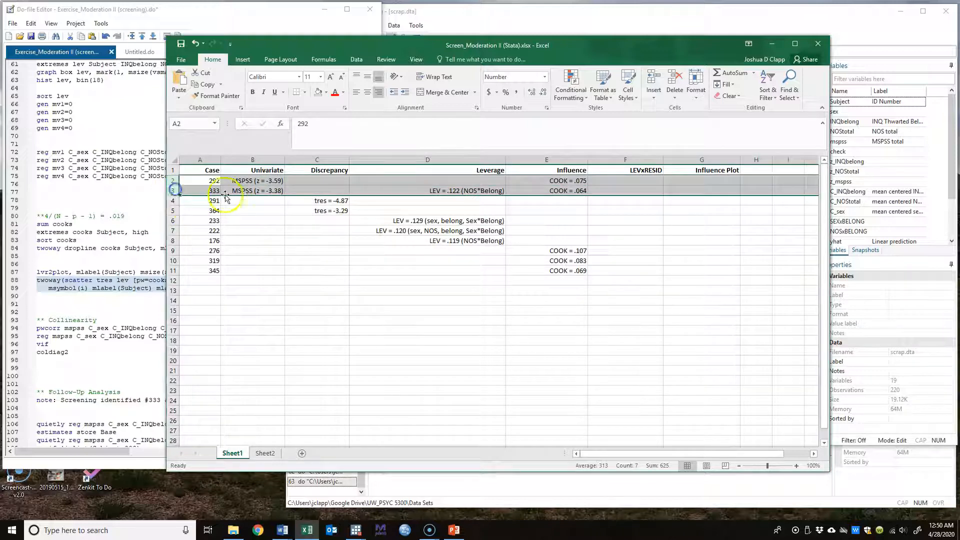
pyautogui.moveTo(261, 182); pyautogui.dragTo(269, 192)
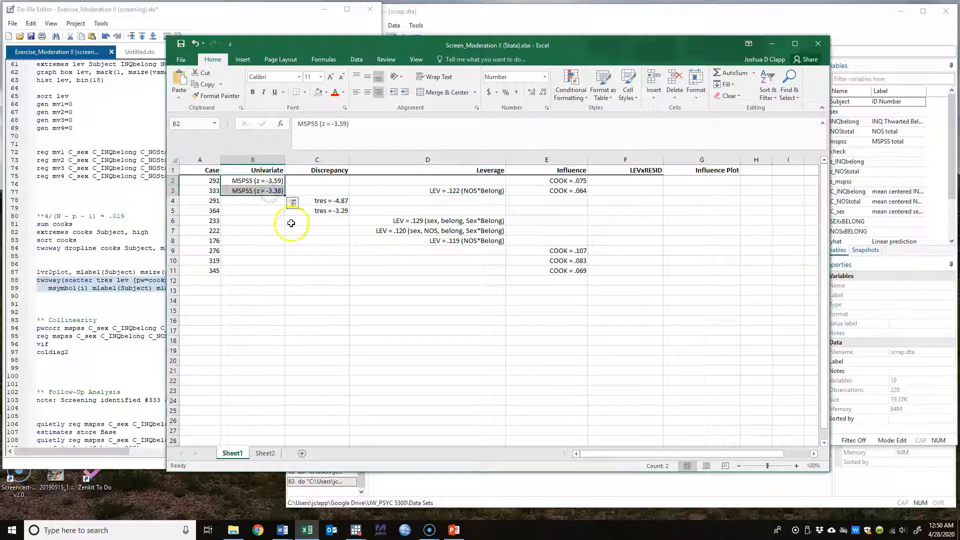
pyautogui.click(265, 191)
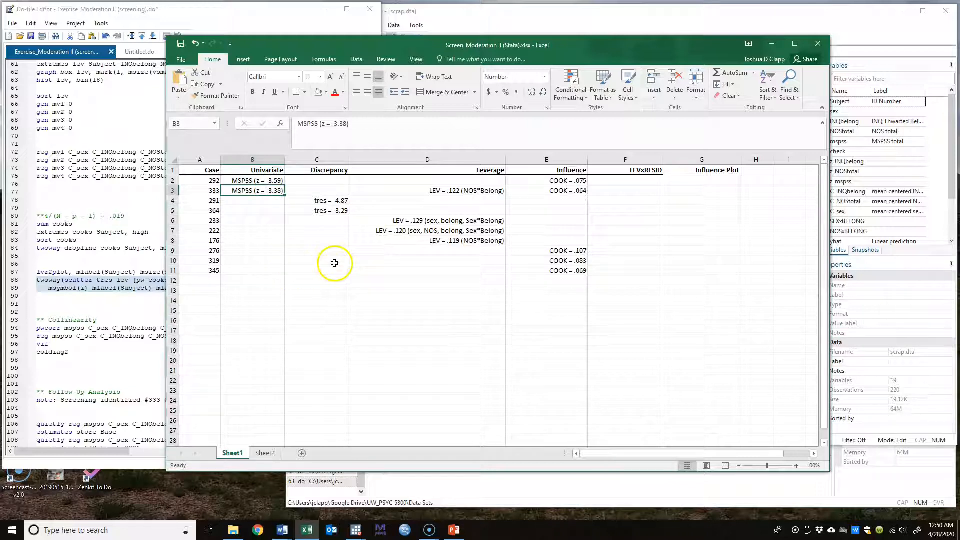
pyautogui.click(275, 181)
pyautogui.click(275, 191)
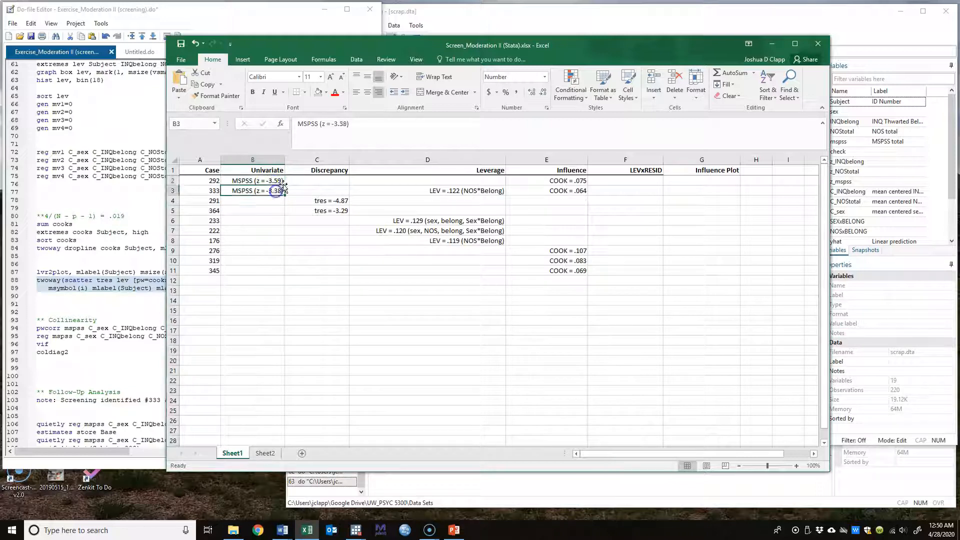
pyautogui.click(277, 181)
pyautogui.click(278, 190)
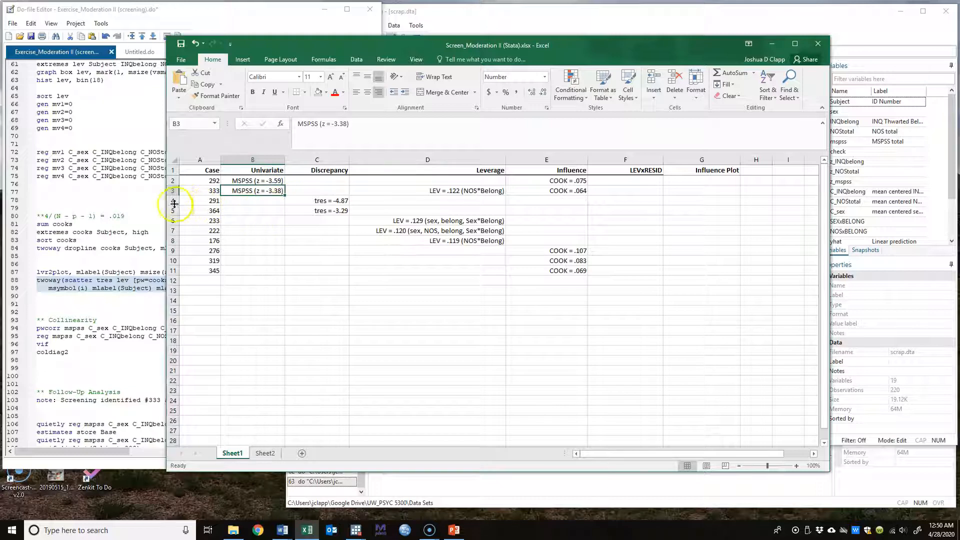
pyautogui.moveTo(172, 201); pyautogui.dragTo(172, 211)
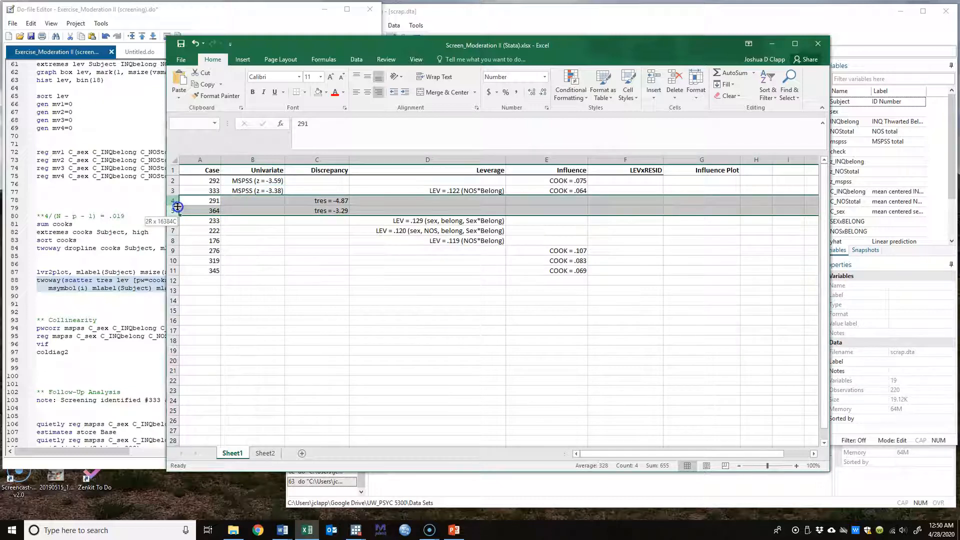
pyautogui.moveTo(641, 50); pyautogui.dragTo(686, 70)
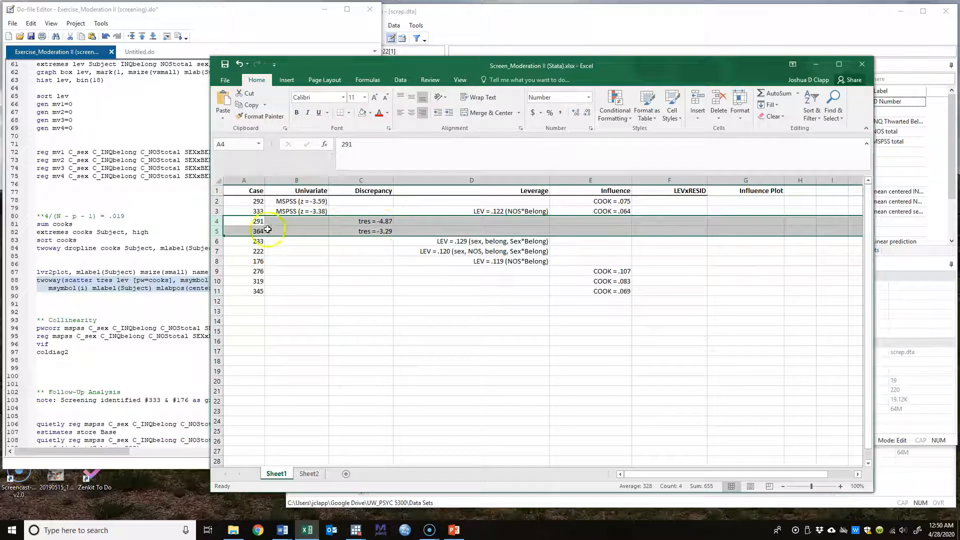
pyautogui.click(364, 222)
pyautogui.click(371, 233)
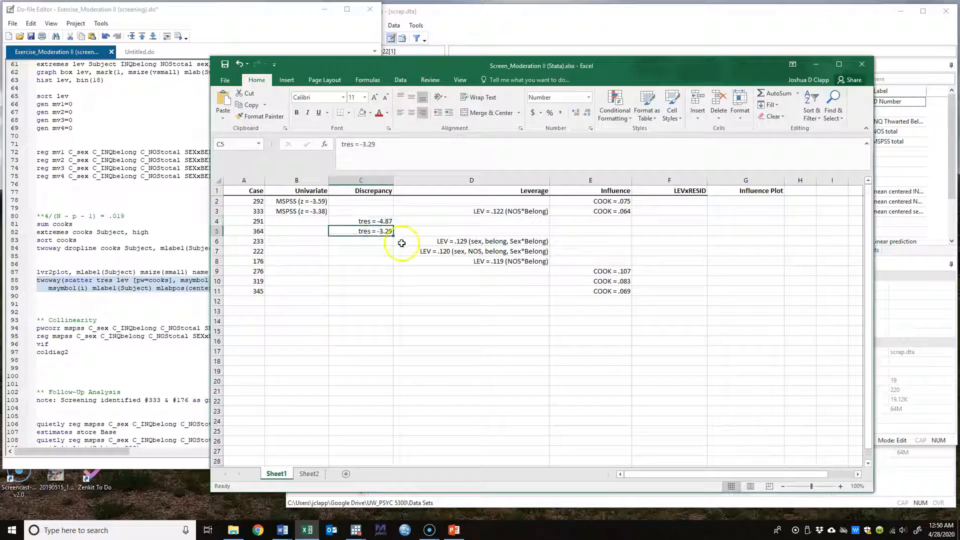
# Examine the Leverage entries for cases 333, 233, 222 and 176, including the predictors noted in parentheses.
pyautogui.click(536, 210)
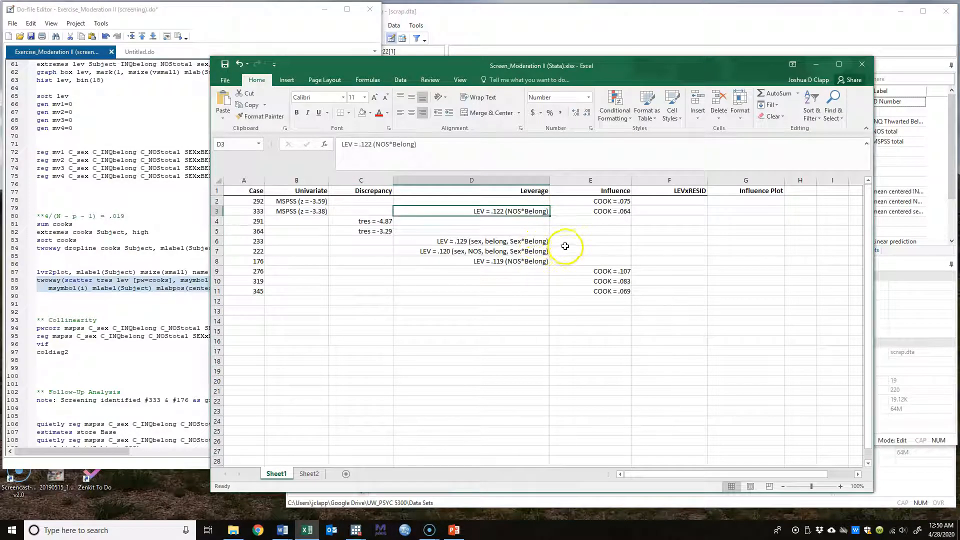
pyautogui.press('Down')
pyautogui.press('Down')
pyautogui.press('Down')
pyautogui.press('Down')
pyautogui.press('Up')
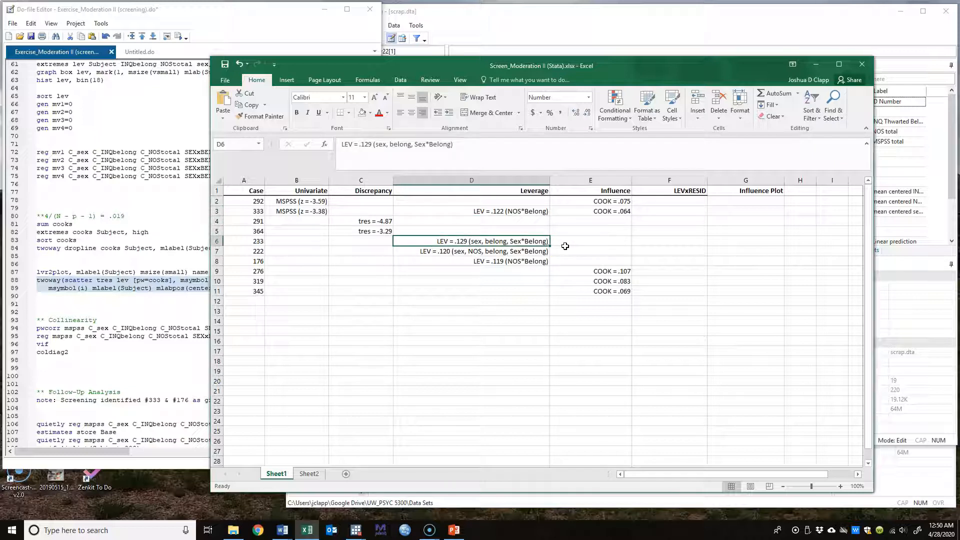
pyautogui.press('Down')
pyautogui.press('Down')
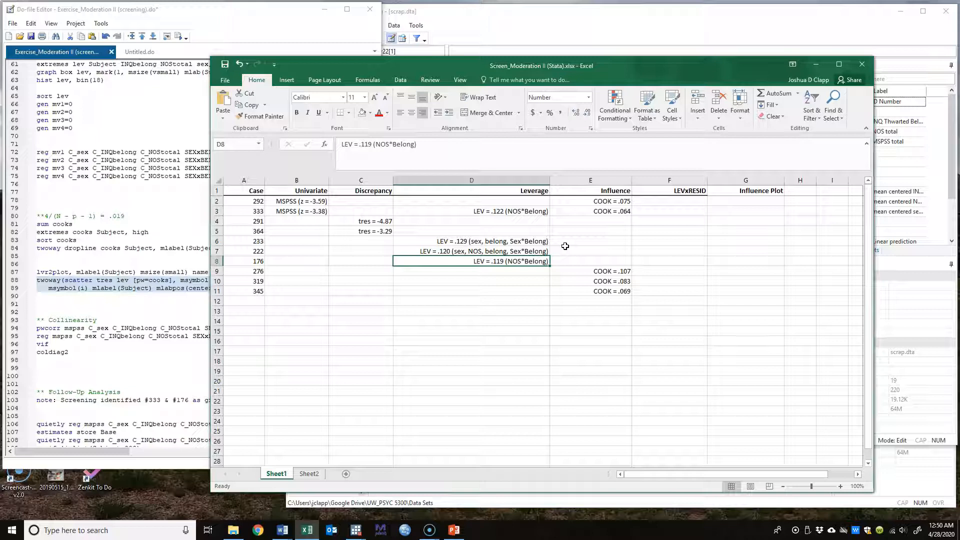
pyautogui.click(487, 211)
pyautogui.click(478, 241)
pyautogui.click(481, 250)
pyautogui.click(486, 260)
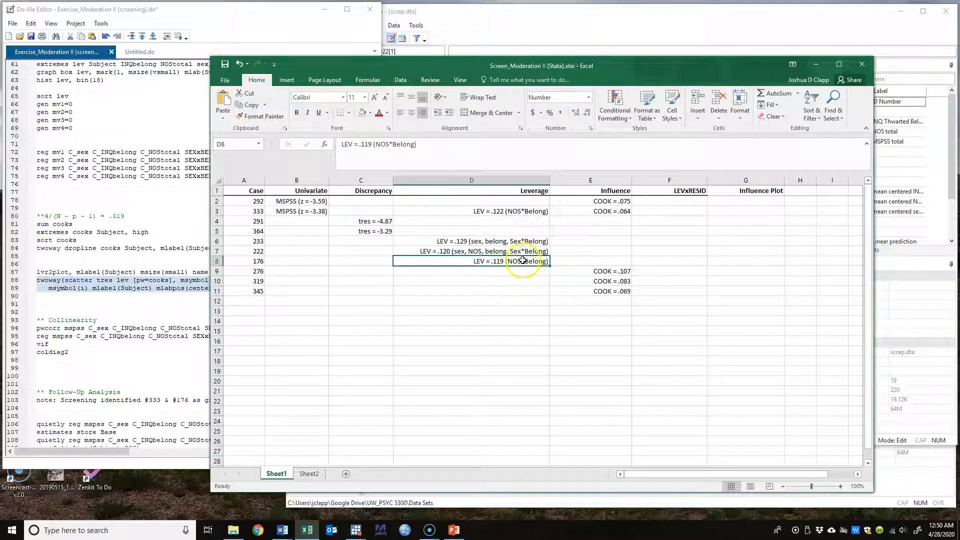
pyautogui.click(500, 242)
pyautogui.click(500, 253)
pyautogui.click(532, 260)
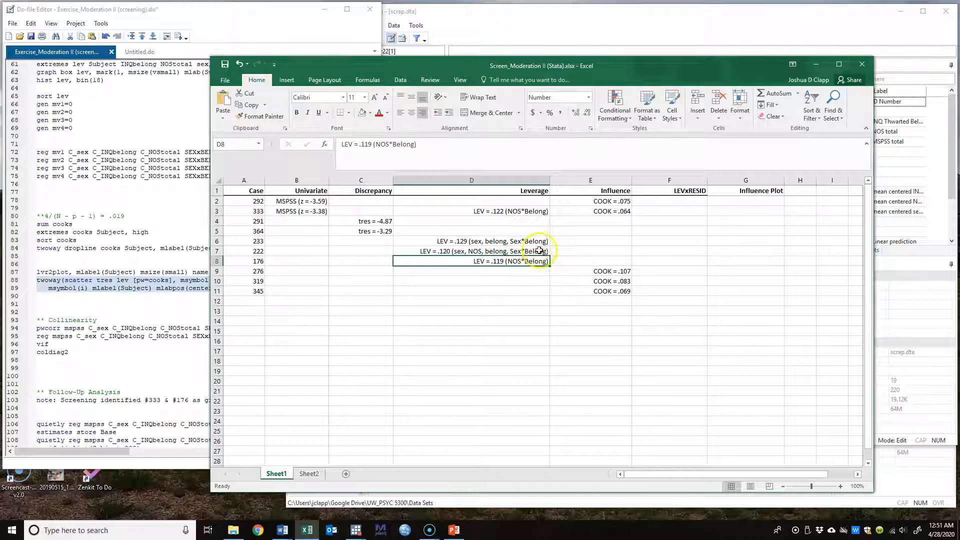
# Compare the Cook's D entries in the Influence column across cases 292, 333, 276, 319 and 345, and check the LEVxRESID and Influence Plot columns.
pyautogui.click(614, 201)
pyautogui.click(623, 211)
pyautogui.click(624, 272)
pyautogui.click(624, 283)
pyautogui.click(624, 292)
pyautogui.click(624, 201)
pyautogui.click(624, 211)
pyautogui.click(617, 271)
pyautogui.click(617, 283)
pyautogui.click(617, 291)
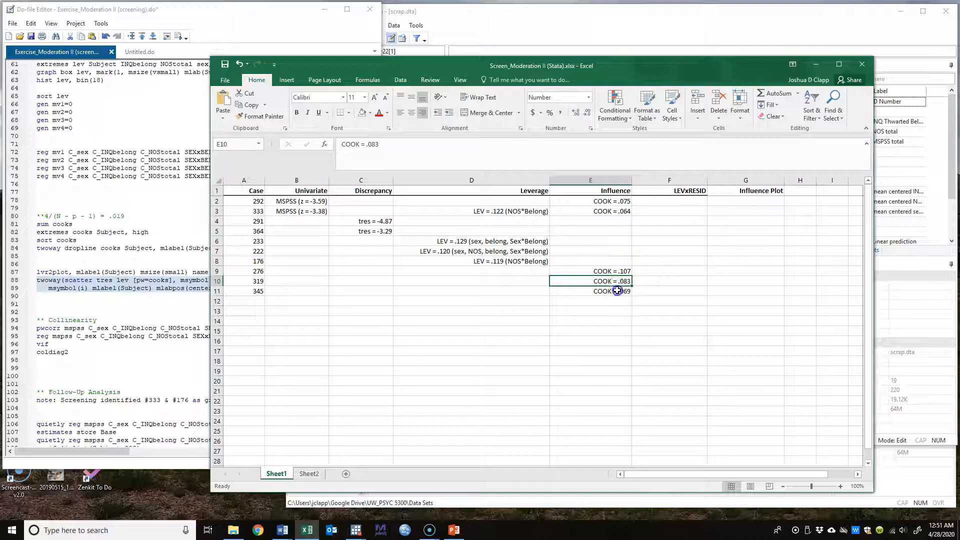
pyautogui.click(624, 201)
pyautogui.click(625, 212)
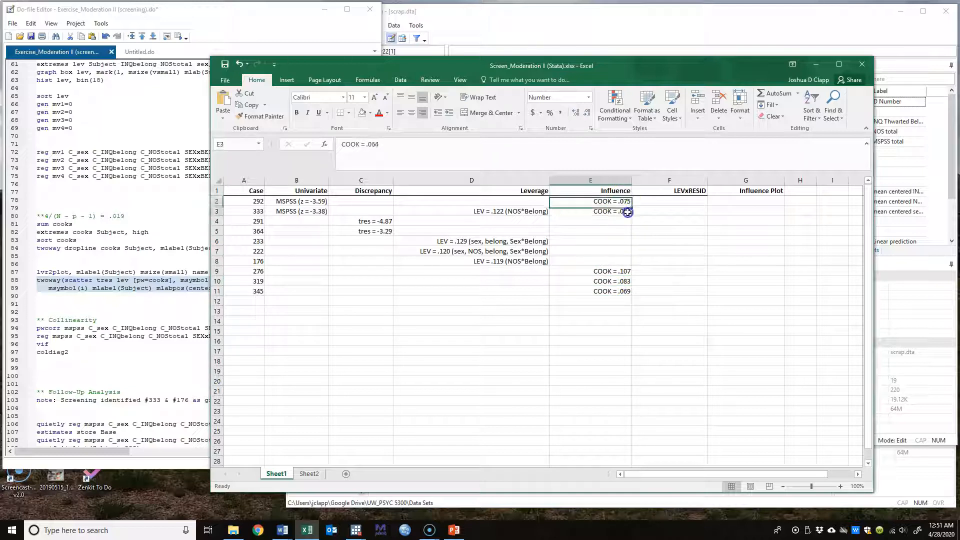
pyautogui.moveTo(684, 200); pyautogui.dragTo(753, 292)
pyautogui.click(537, 331)
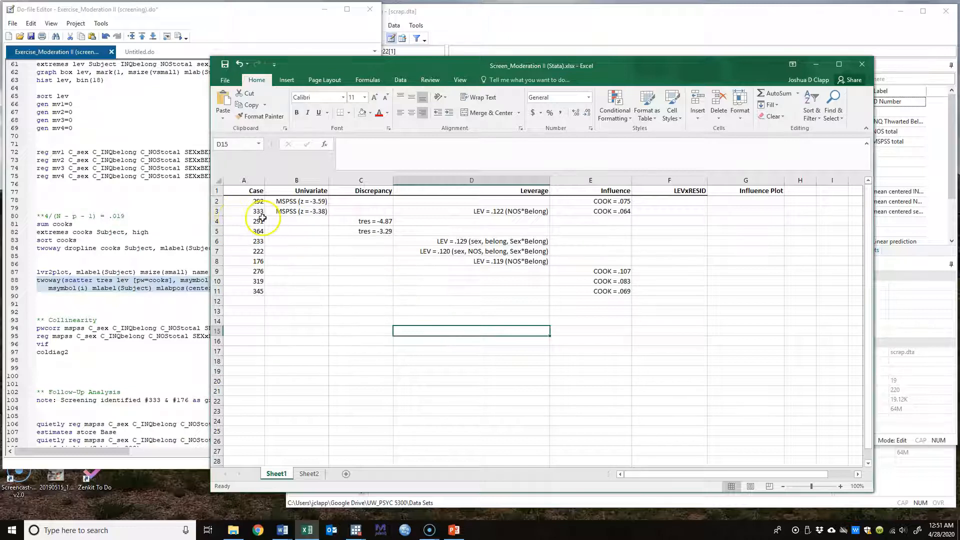
# Highlight case 333's row in yellow from the Case through the Influence column, and review its leverage and Cook's D entries.
pyautogui.moveTo(239, 212); pyautogui.dragTo(590, 210)
pyautogui.click(370, 113)
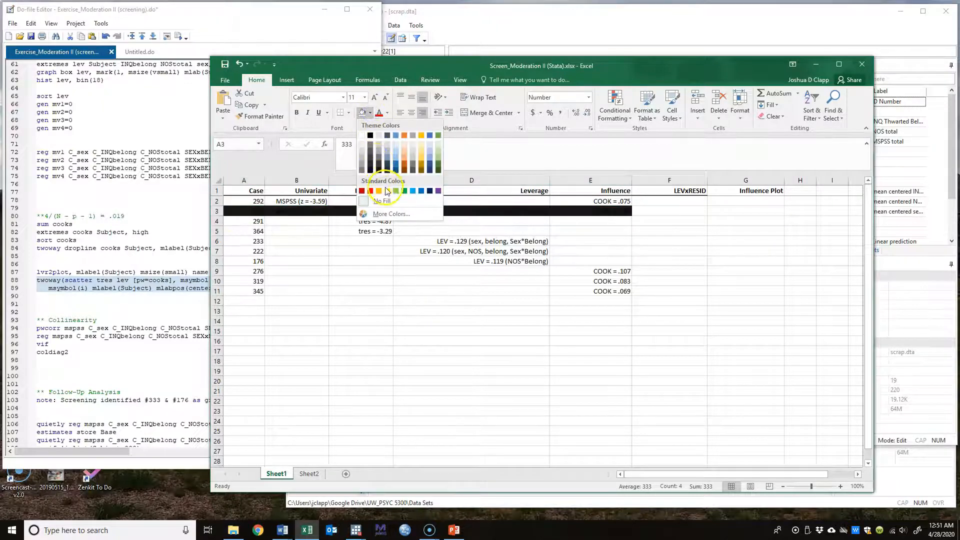
pyautogui.click(388, 190)
pyautogui.click(394, 290)
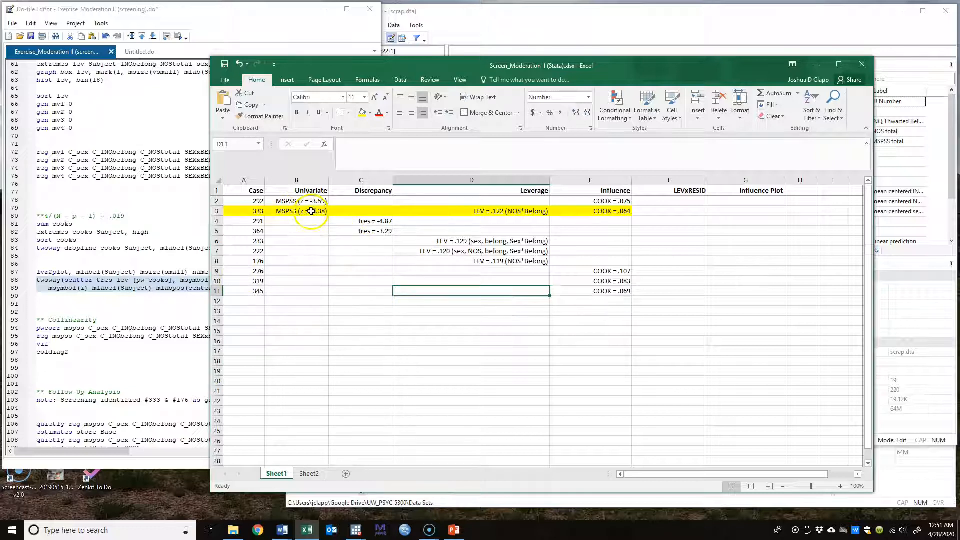
pyautogui.click(513, 211)
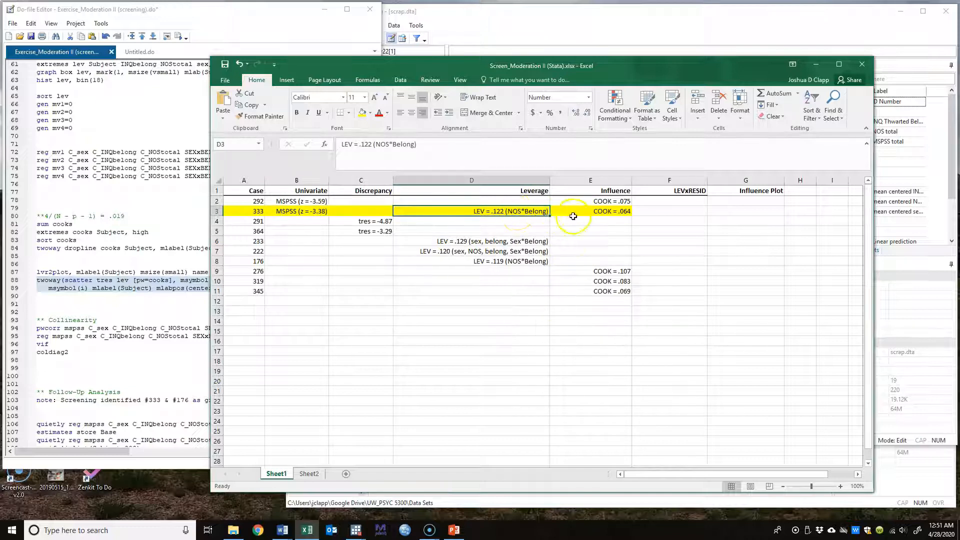
pyautogui.click(606, 211)
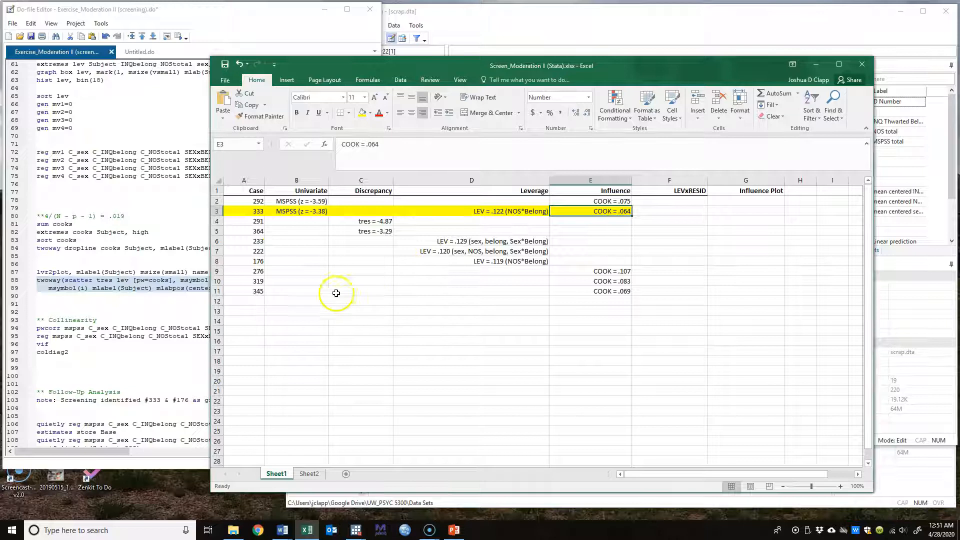
# Check case 276's row against the cooks1 graph by rerunning the do-file's sort cooks and twoway dropline commands, and return to the Excel workbook.
pyautogui.moveTo(596, 272); pyautogui.dragTo(250, 272)
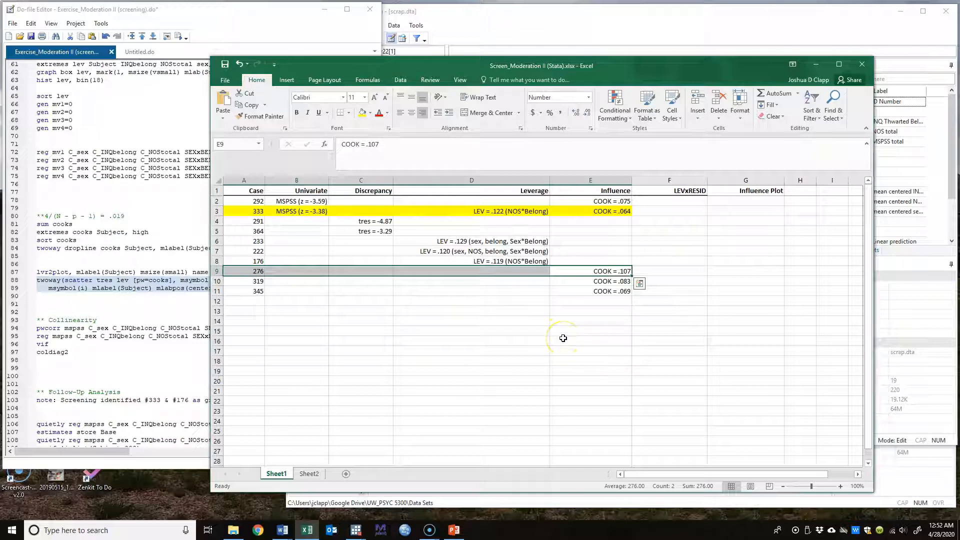
pyautogui.click(623, 272)
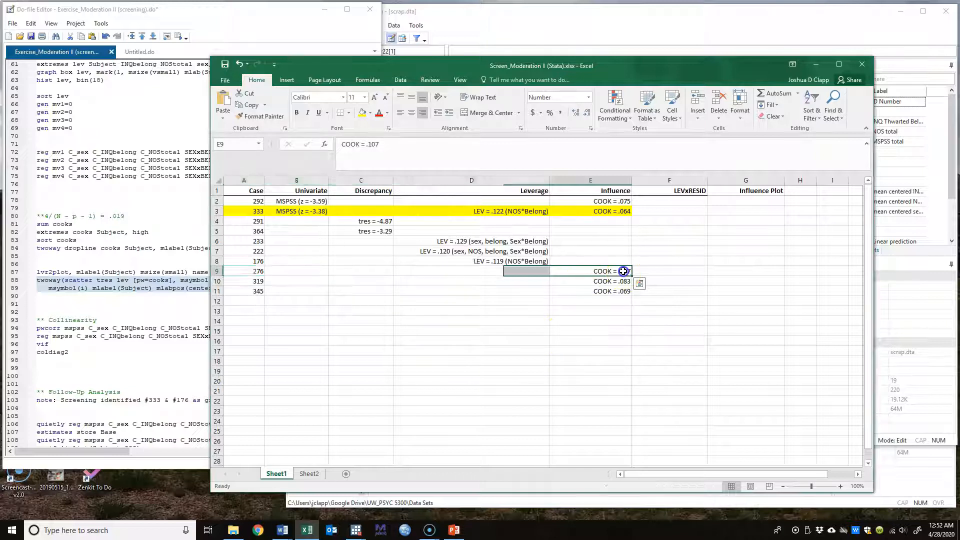
pyautogui.moveTo(253, 274); pyautogui.dragTo(593, 272)
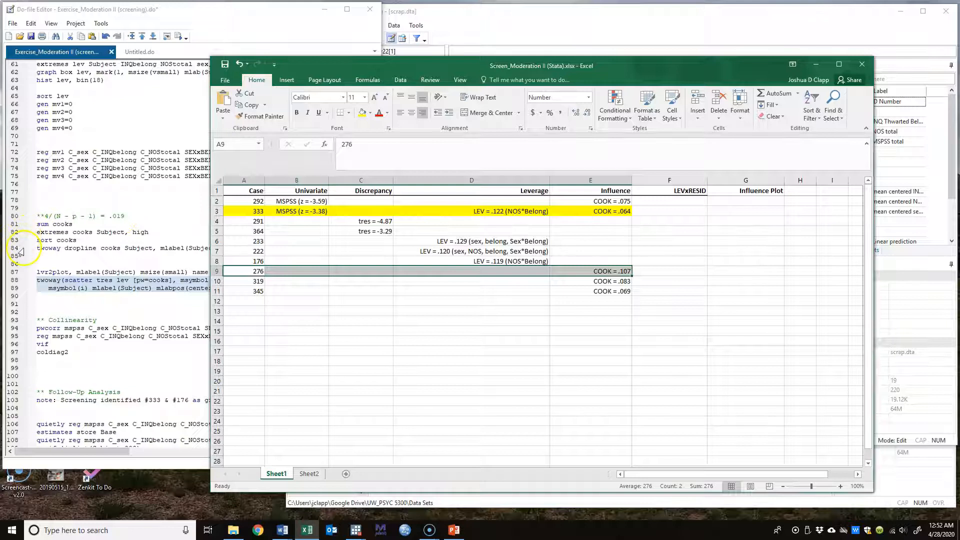
pyautogui.moveTo(17, 242); pyautogui.dragTo(17, 249)
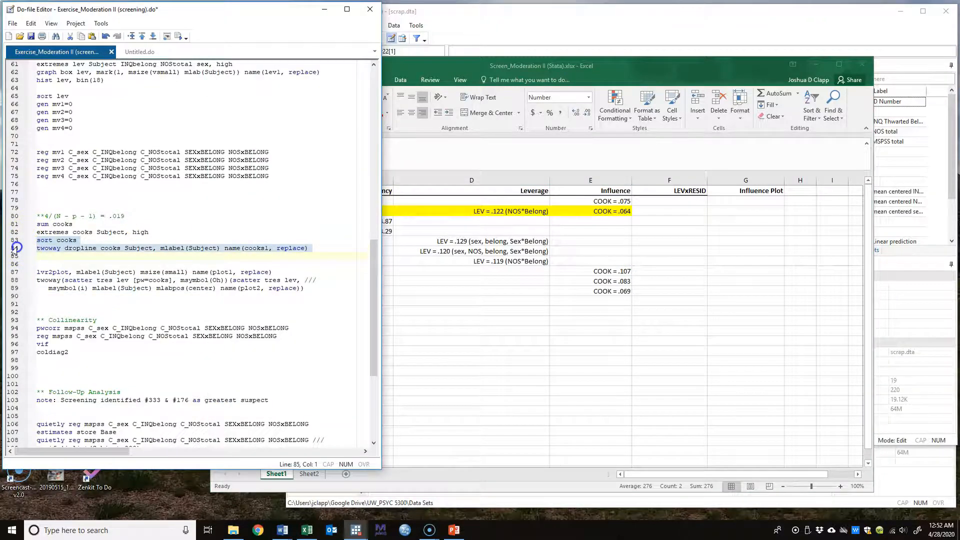
pyautogui.click(178, 36)
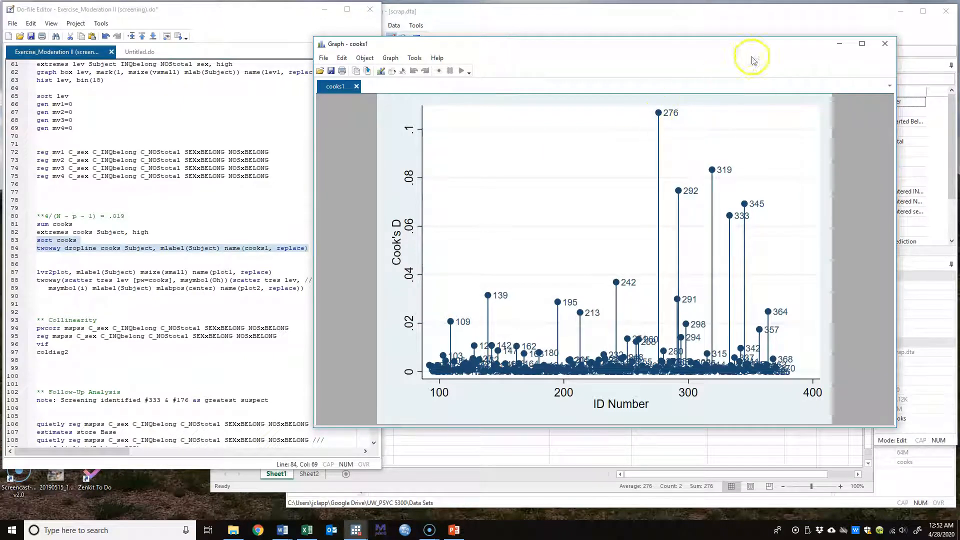
pyautogui.moveTo(752, 47); pyautogui.dragTo(593, 116)
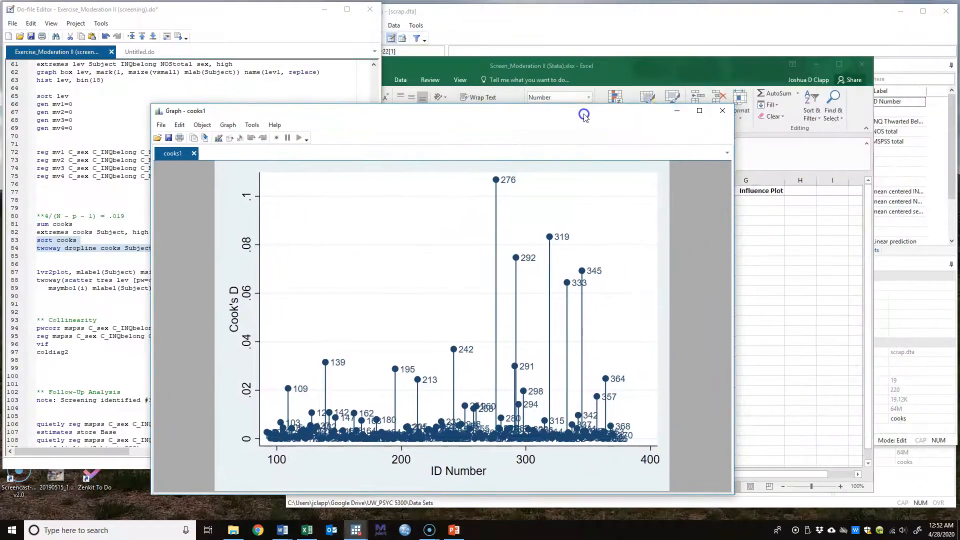
pyautogui.click(677, 111)
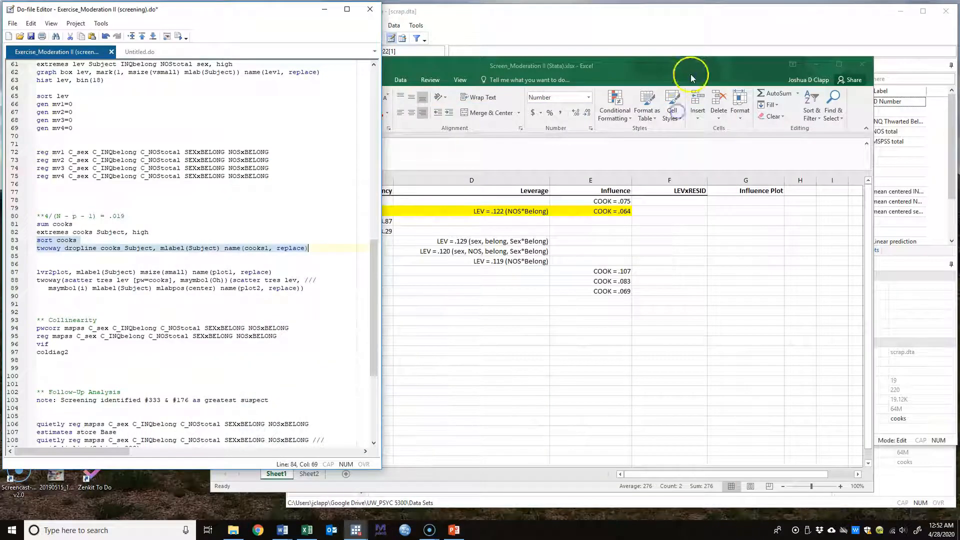
pyautogui.click(685, 68)
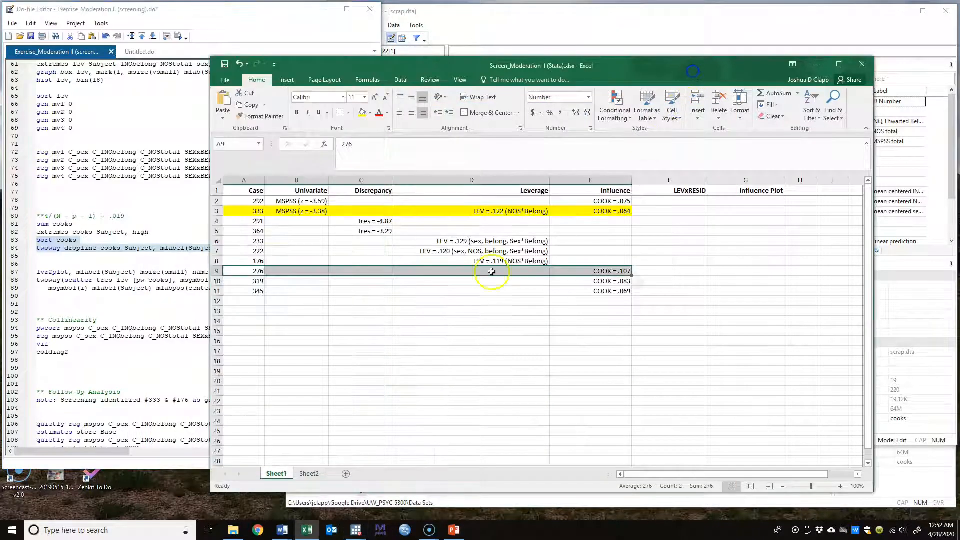
# Highlight case 276's row in yellow from the Case through the Influence column, and compare its Cook's D entry with case 333's.
pyautogui.click(362, 112)
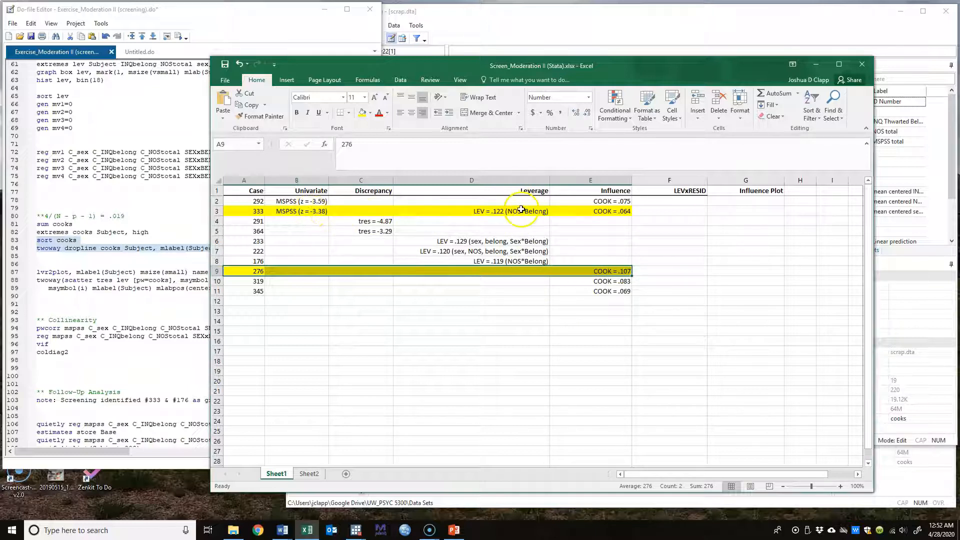
pyautogui.click(612, 272)
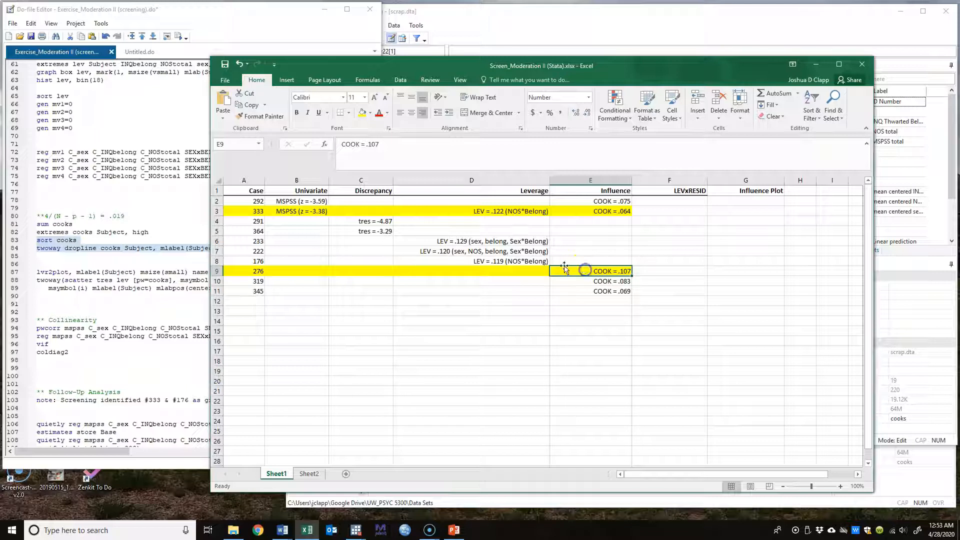
pyautogui.click(596, 211)
pyautogui.click(606, 271)
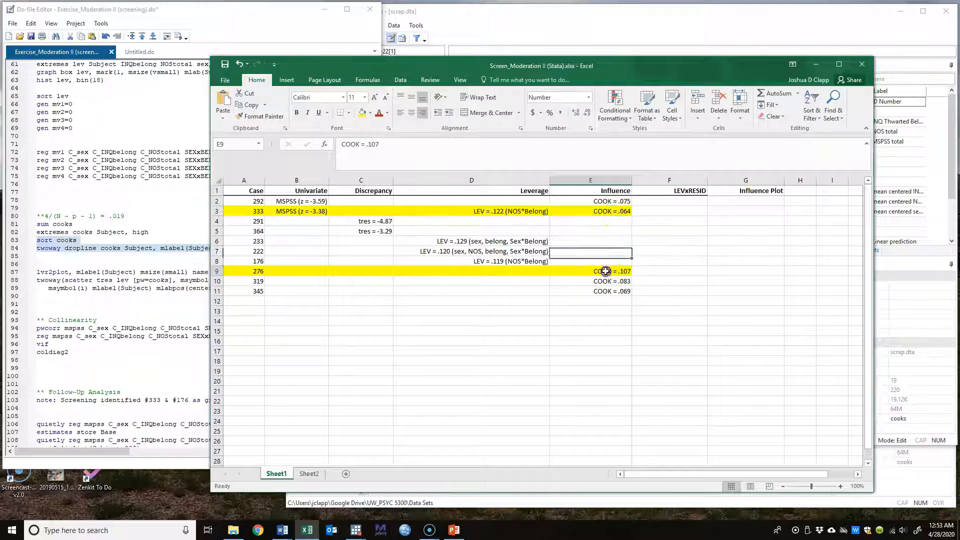
pyautogui.click(620, 210)
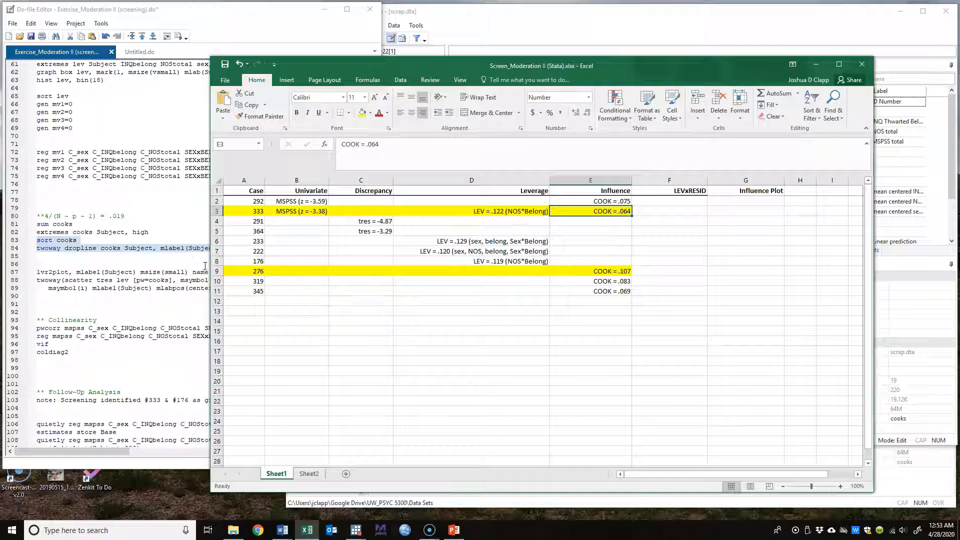
# Compare case 333's row with the Leverage entries for cases 233, 222 and 176 and the Cook's D entries for cases 319 and 345.
pyautogui.moveTo(257, 211); pyautogui.dragTo(615, 211)
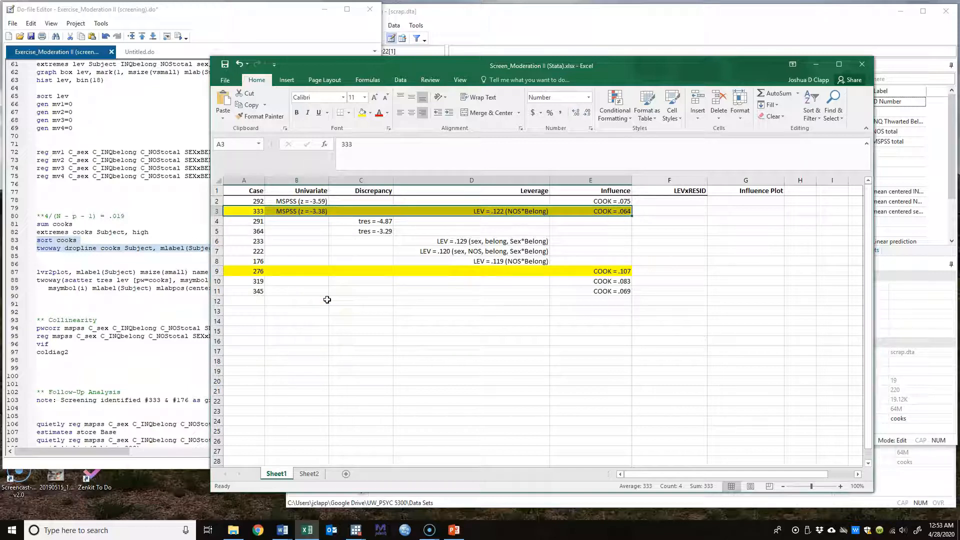
pyautogui.click(488, 242)
pyautogui.moveTo(488, 243); pyautogui.dragTo(495, 260)
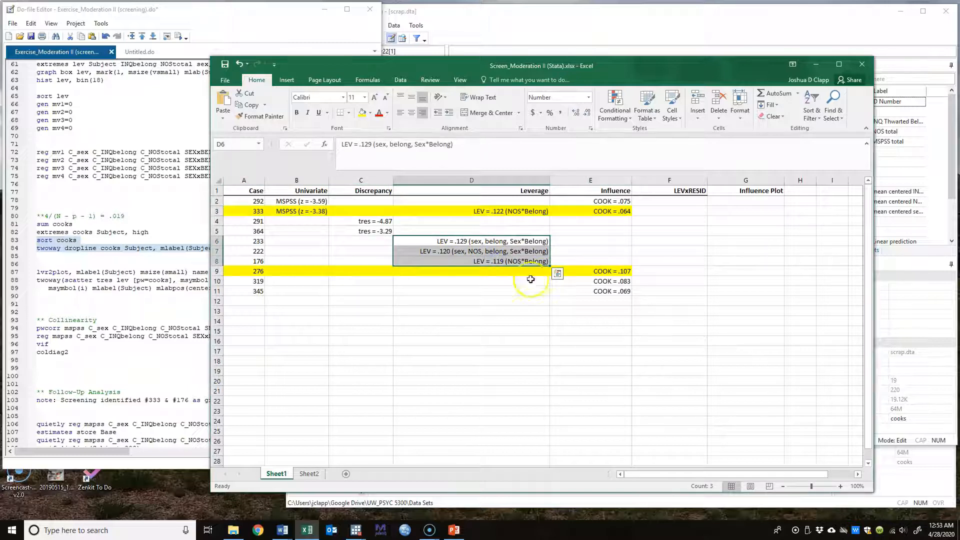
pyautogui.moveTo(620, 283); pyautogui.dragTo(619, 291)
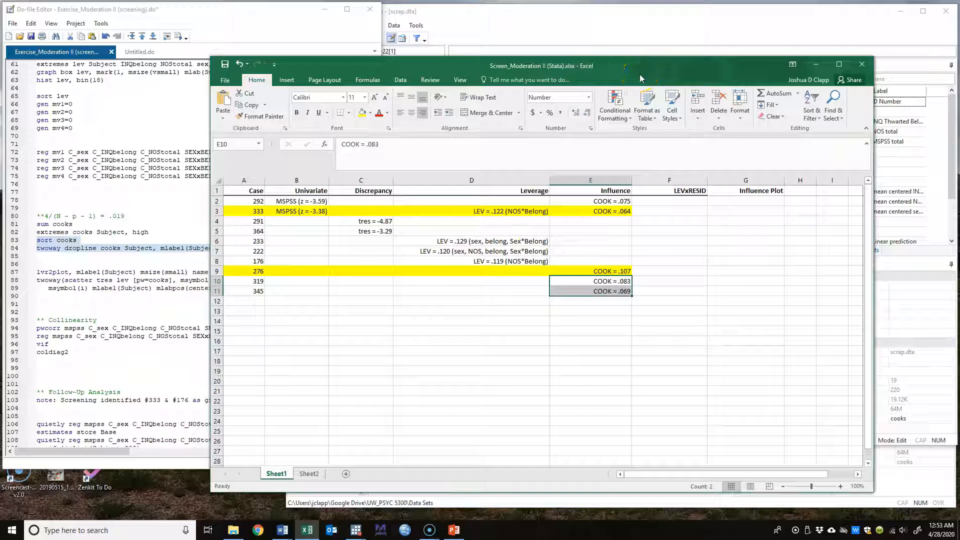
# Return to the Stata do-file and remove SEXxBELONG and NOSxBELONG from the pwcorr command in the Collinearity section.
pyautogui.click(815, 64)
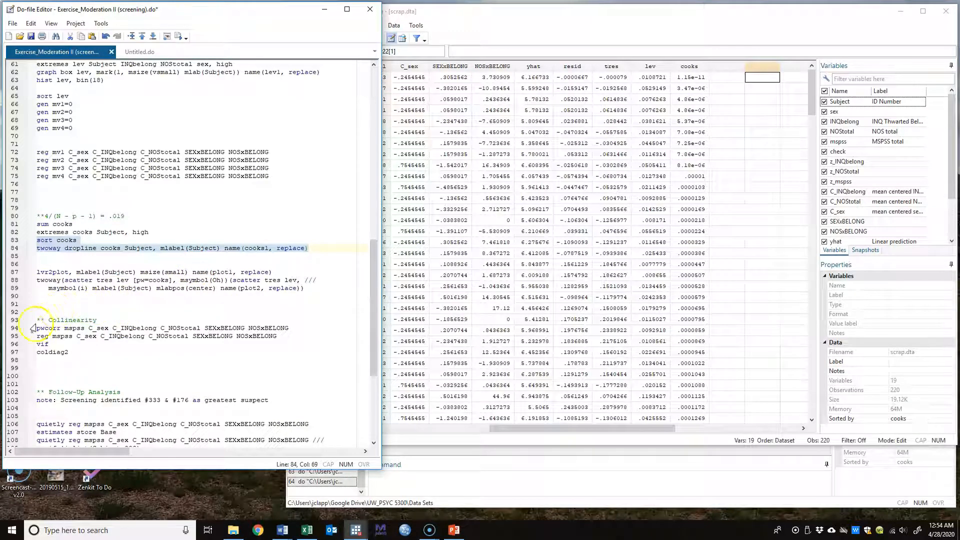
pyautogui.click(50, 312)
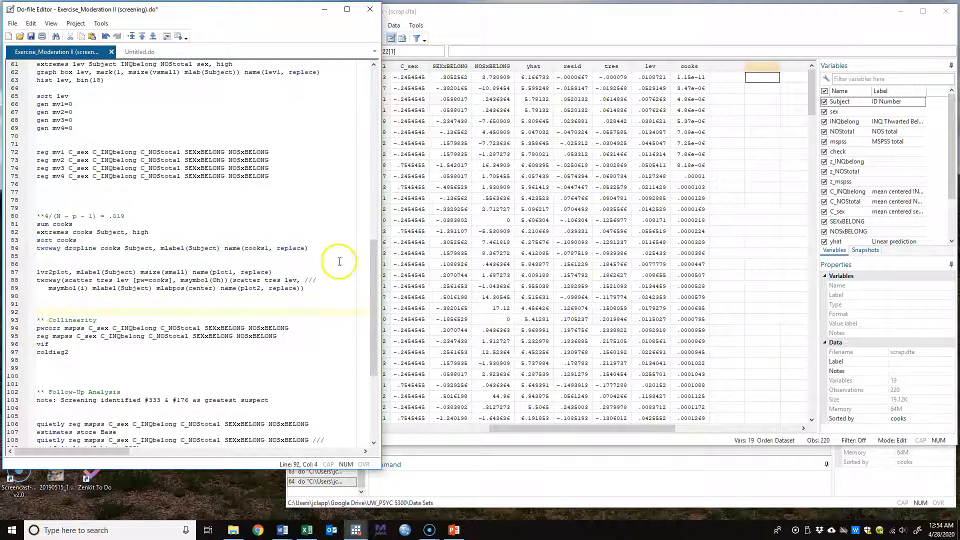
pyautogui.click(492, 467)
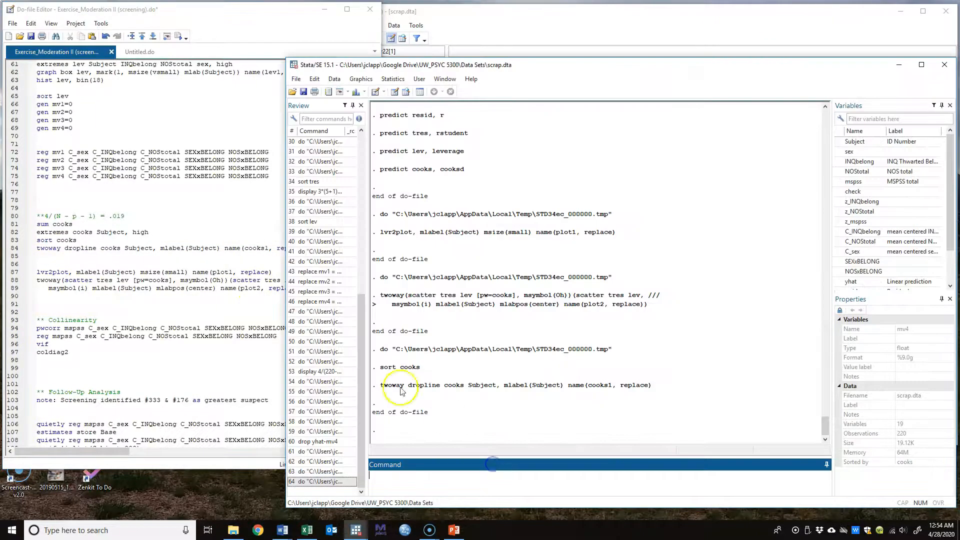
pyautogui.click(45, 304)
pyautogui.click(23, 330)
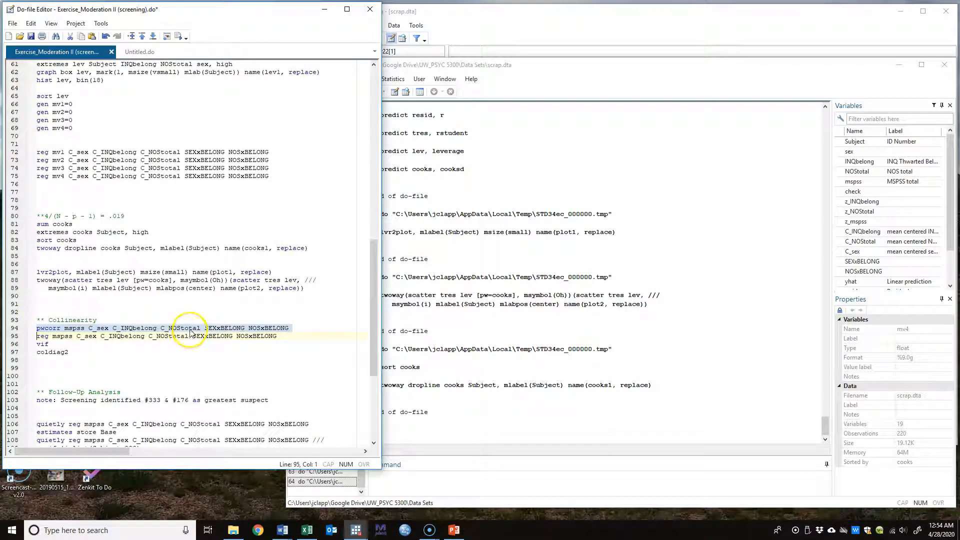
pyautogui.moveTo(204, 329); pyautogui.dragTo(292, 331)
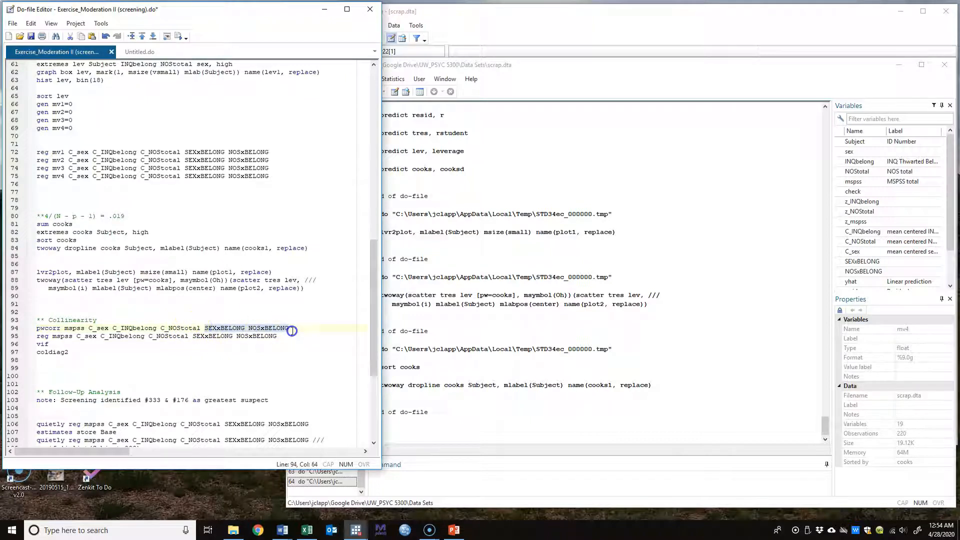
pyautogui.press('Delete')
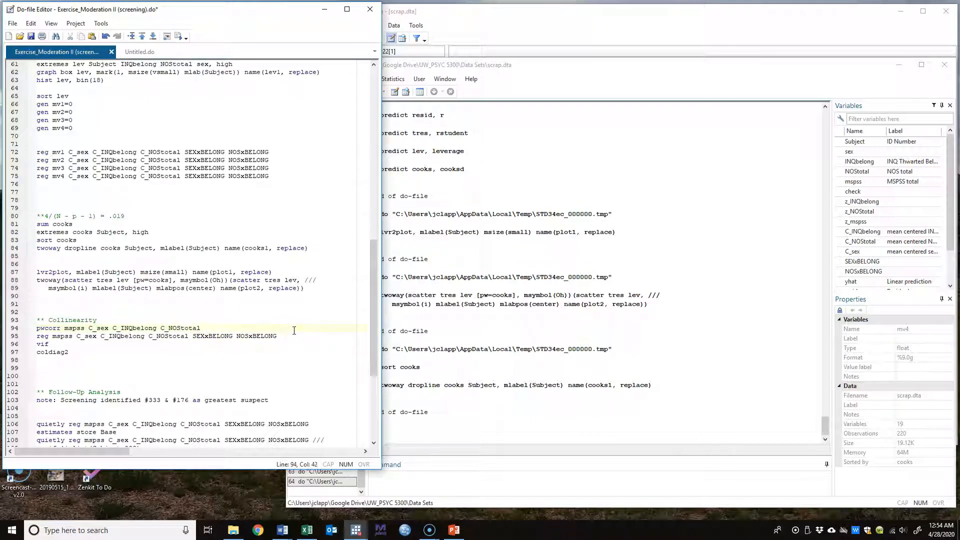
# Run the pwcorr command for mspss, C_sex, C_INQbelong and C_NOStotal, and view the correlation matrix in the results.
pyautogui.click(16, 328)
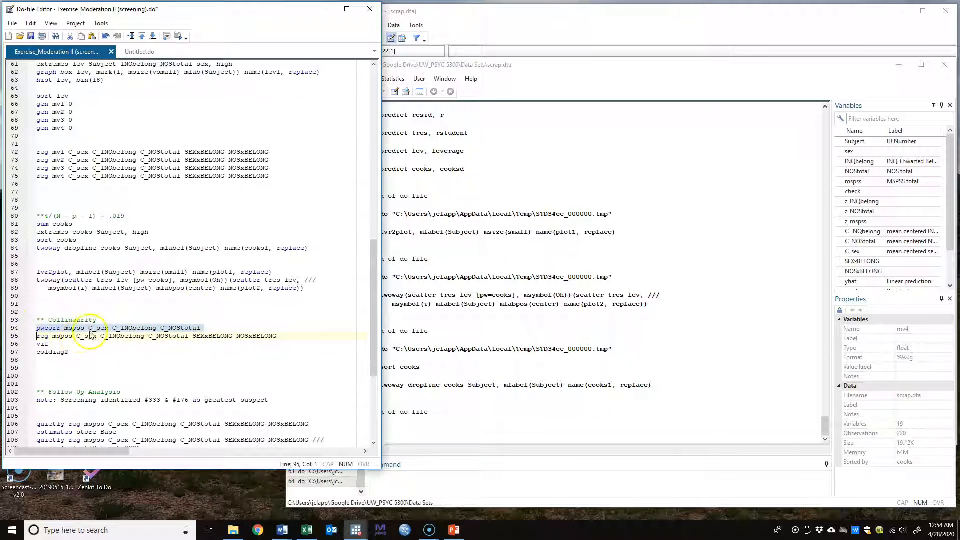
pyautogui.click(178, 36)
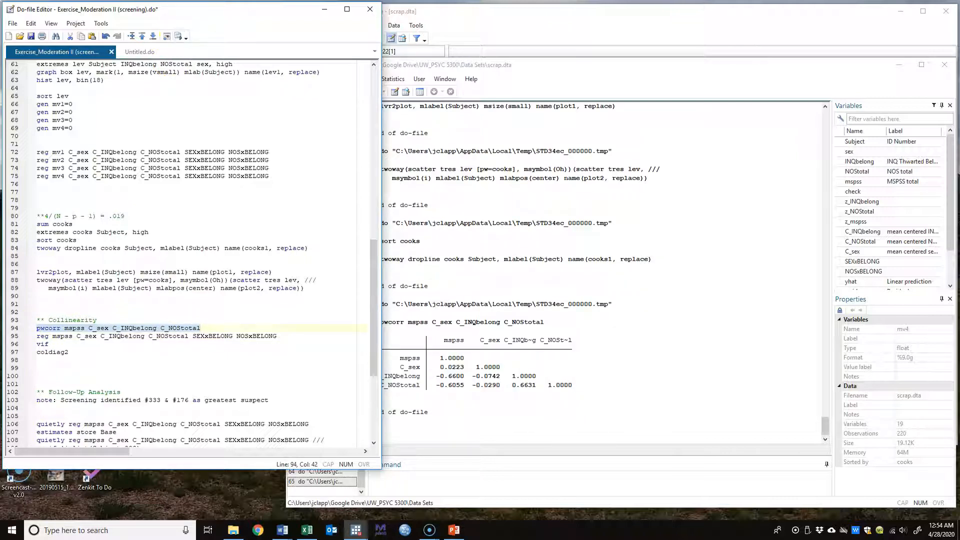
pyautogui.click(668, 80)
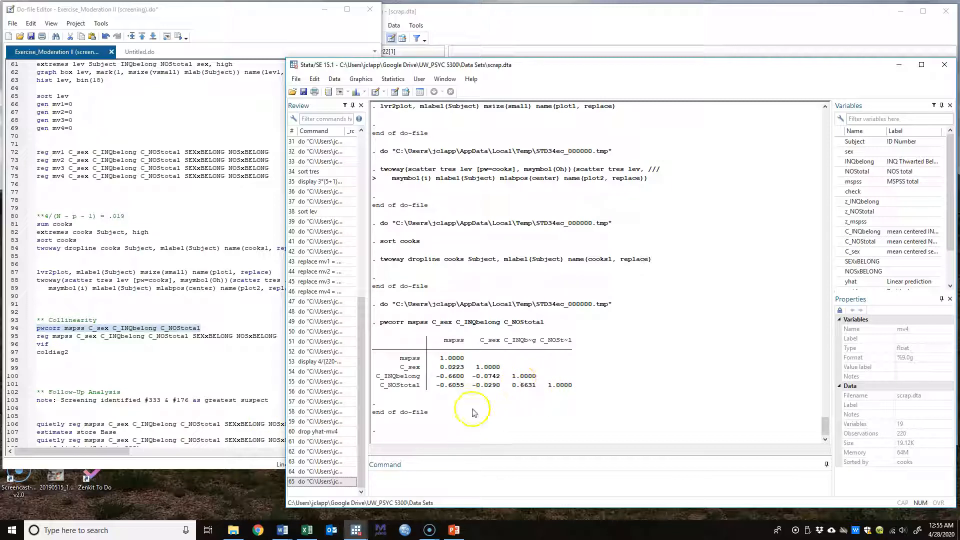
# Run the do-file's mspss regression with both interaction terms, followed by vif, and bring up the results.
pyautogui.click(236, 29)
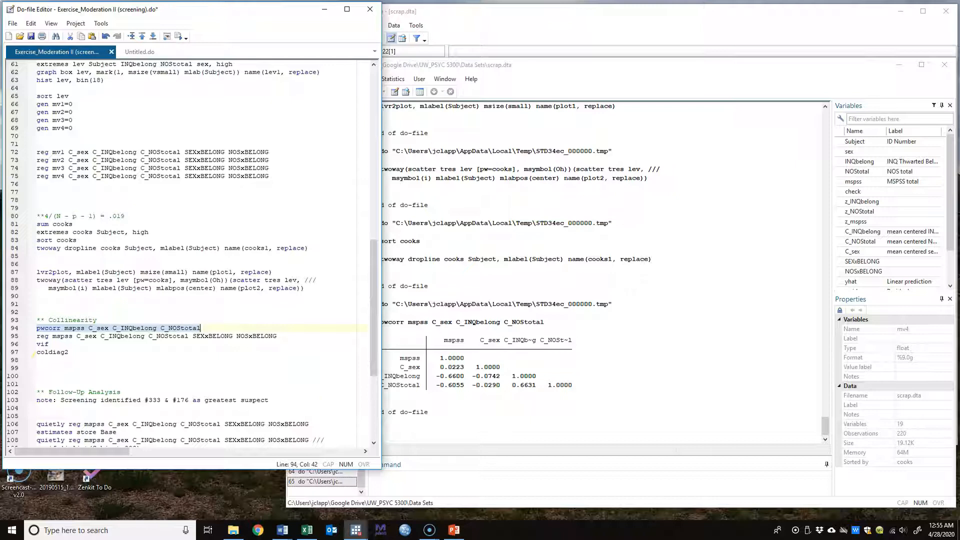
pyautogui.click(11, 336)
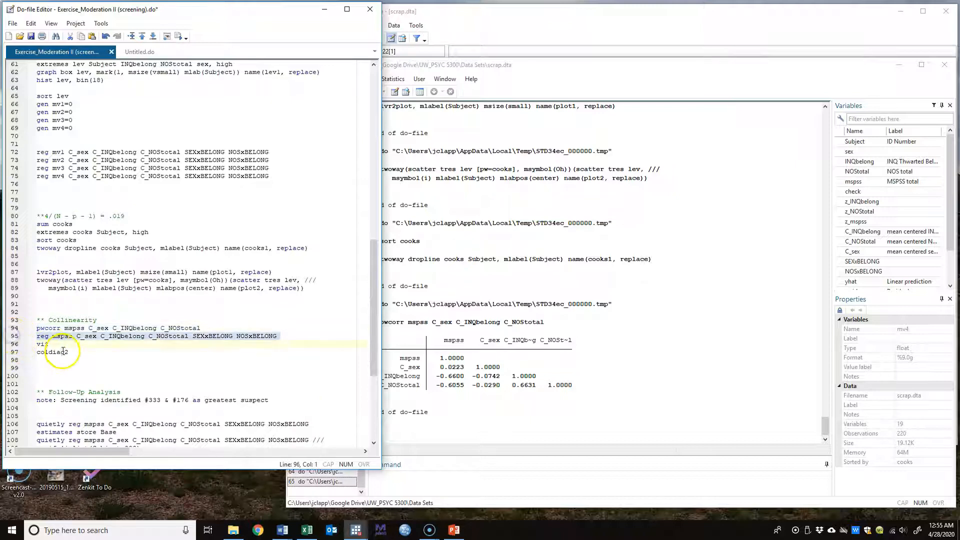
pyautogui.click(178, 38)
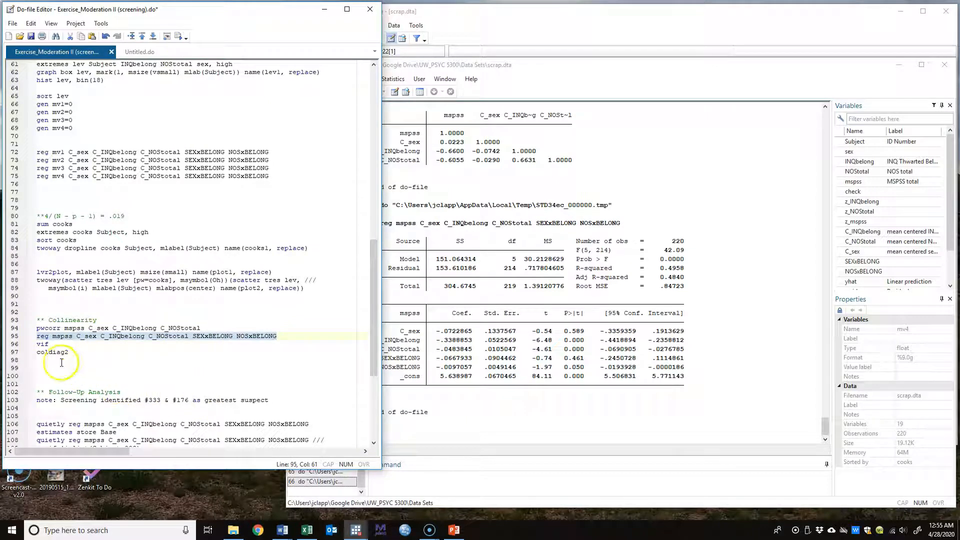
pyautogui.click(11, 345)
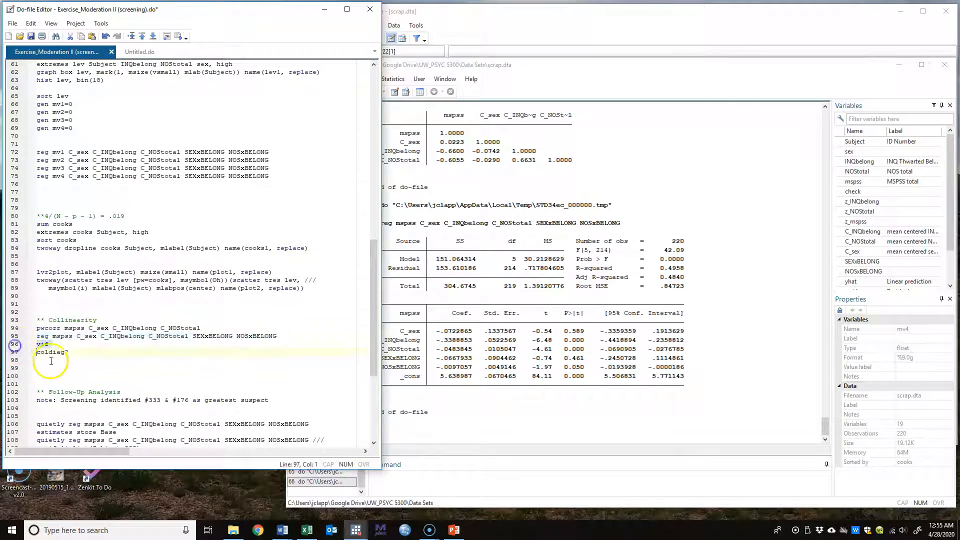
pyautogui.click(179, 38)
pyautogui.click(692, 86)
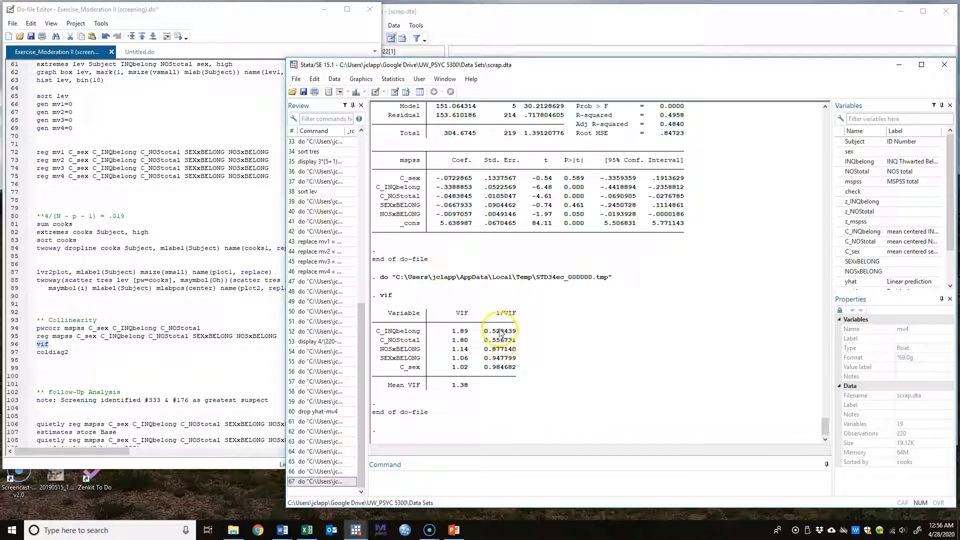
# Examine the VIF and 1/VIF values for C_INQbelong and C_NOStotal against the earlier correlation matrix and regression output.
pyautogui.moveTo(501, 332); pyautogui.dragTo(516, 340)
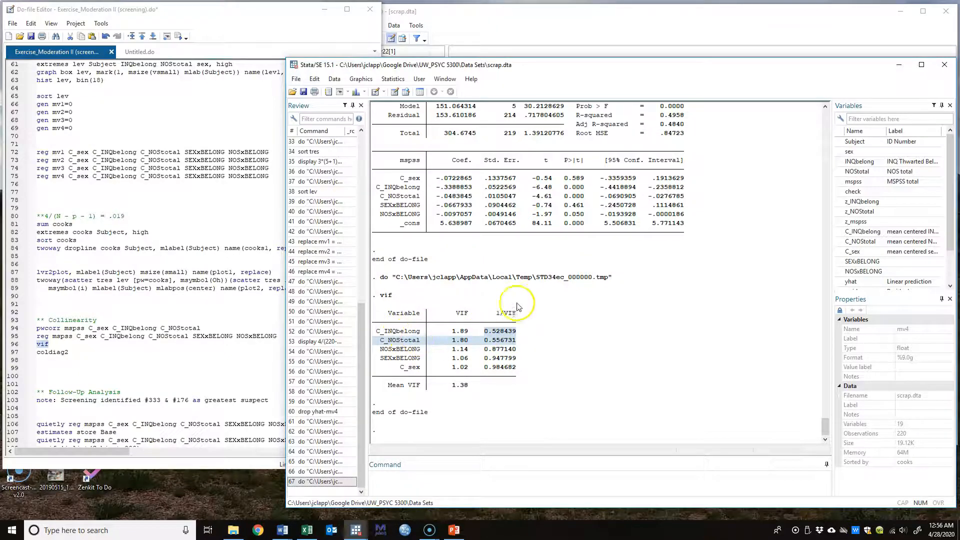
pyautogui.click(575, 363)
pyautogui.scroll(4, 579, 357)
pyautogui.scroll(4, 568, 343)
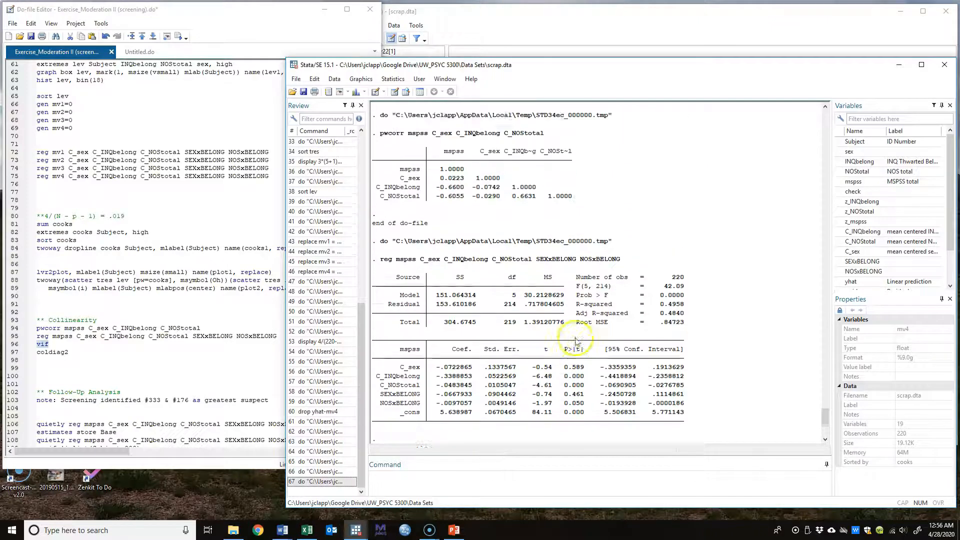
pyautogui.scroll(-8, 514, 232)
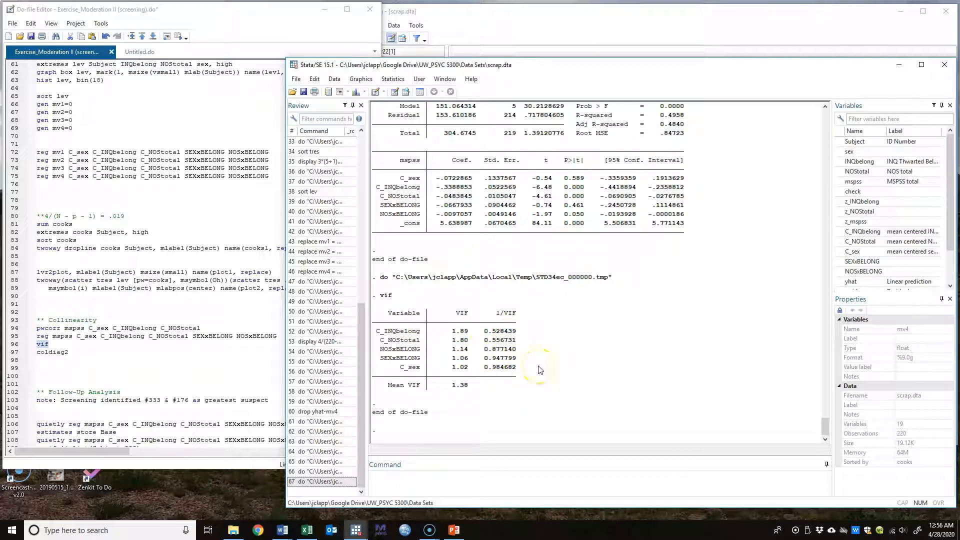
# Run coldiag2 from the do-file and review the condition indexes and variance-decomposition proportions alongside the VIF table.
pyautogui.click(13, 354)
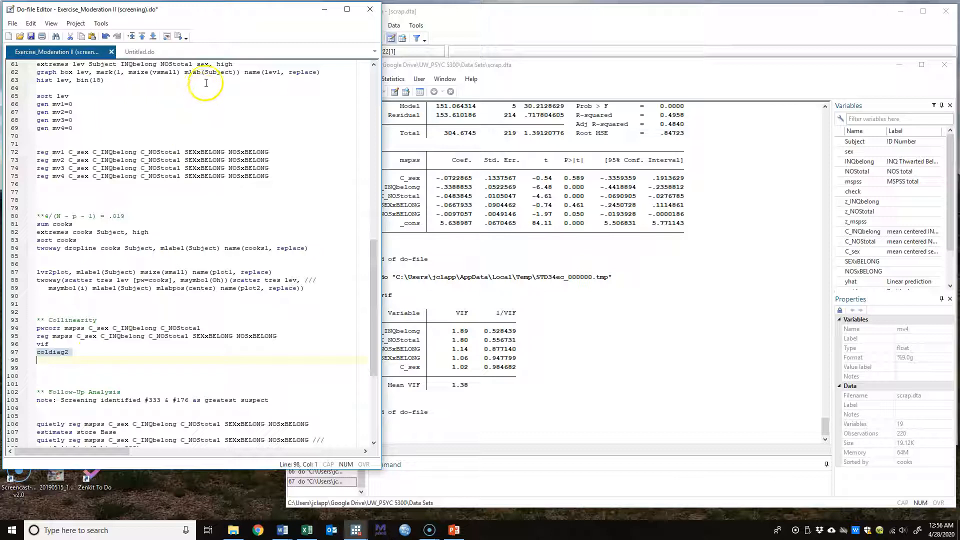
pyautogui.click(176, 35)
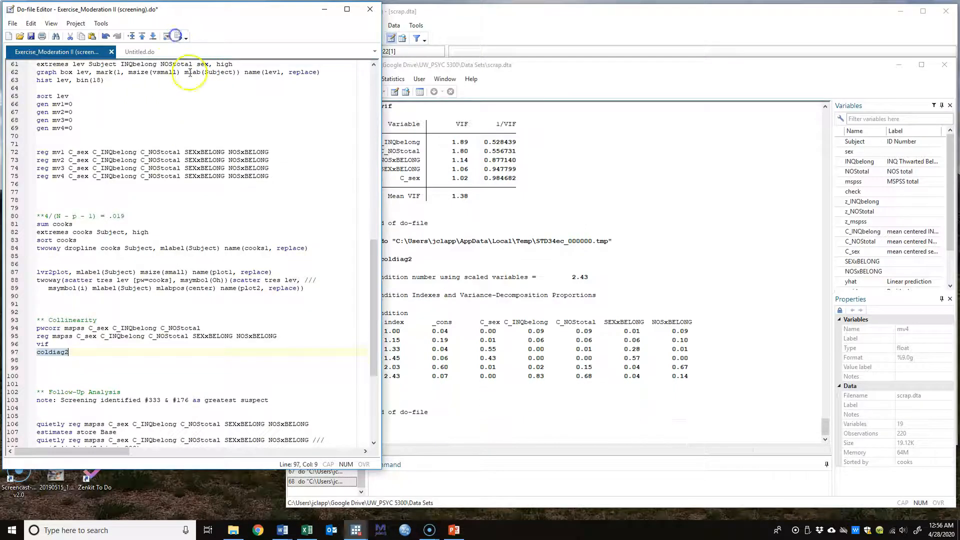
pyautogui.click(636, 347)
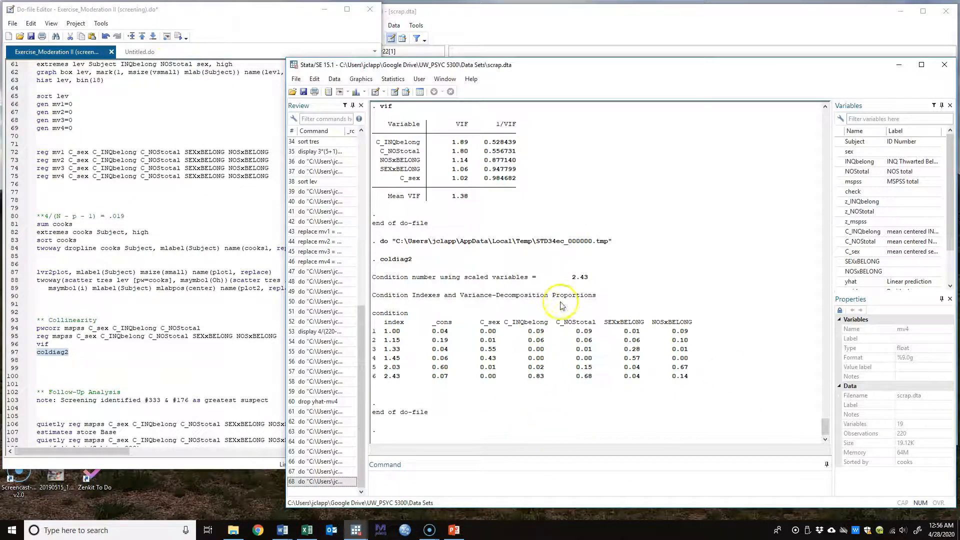
pyautogui.scroll(4, 608, 285)
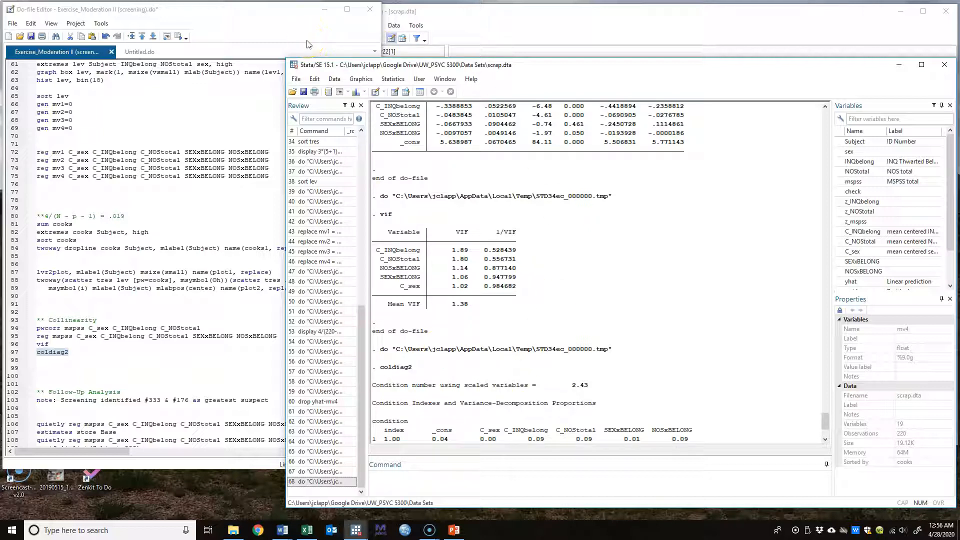
pyautogui.scroll(-4, 637, 358)
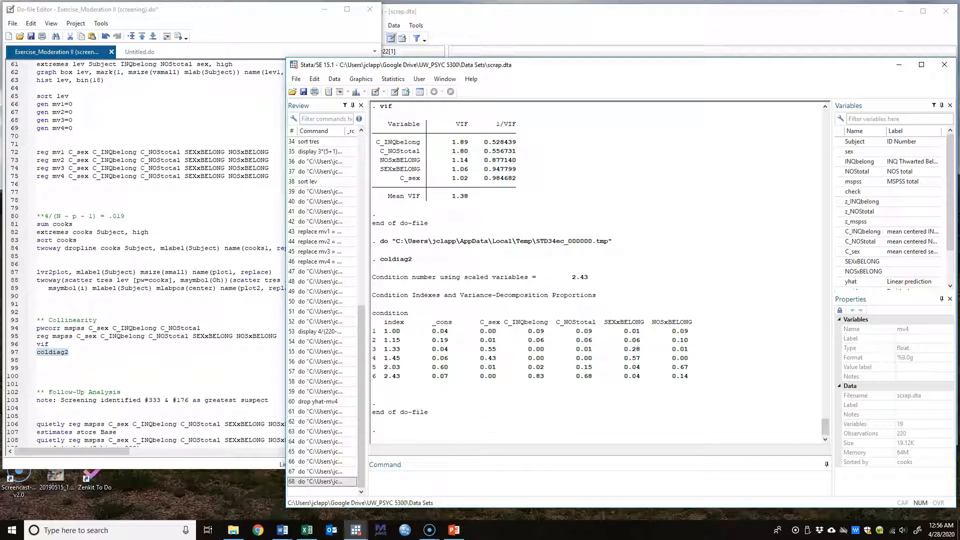
# Switch to the Word document STATA Output_Moderation II - Screening.docx and review its Accuracy & Plausibility and Missing Values sections.
pyautogui.click(282, 529)
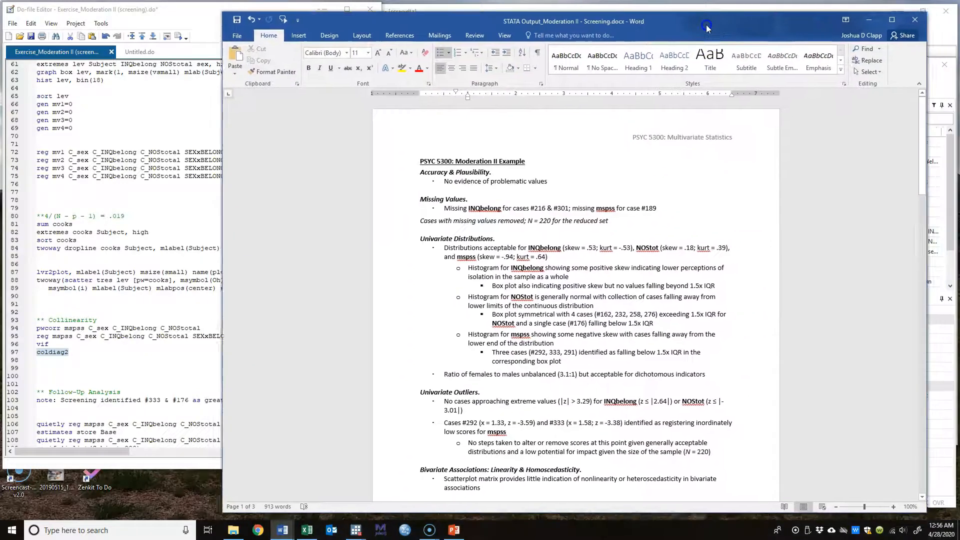
pyautogui.moveTo(706, 27); pyautogui.dragTo(680, 29)
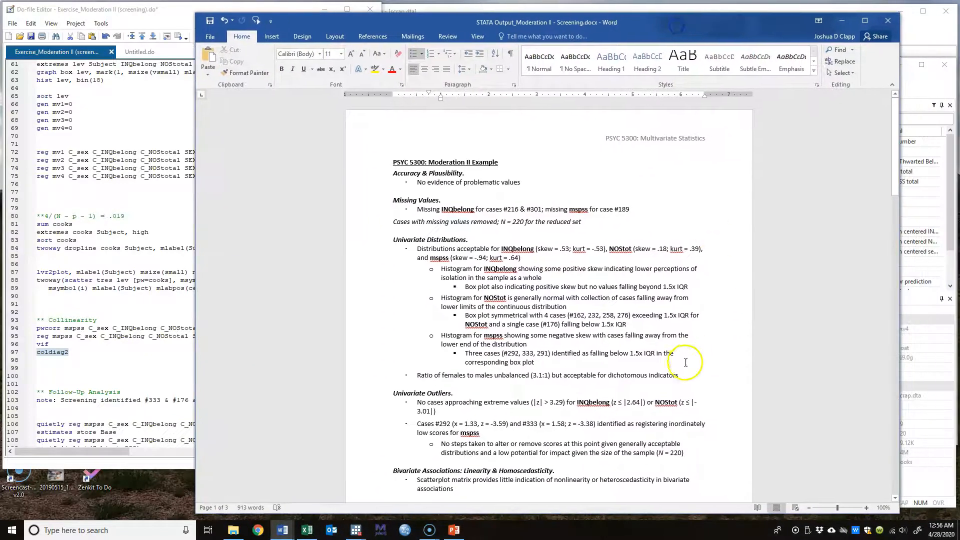
pyautogui.scroll(-2, 621, 356)
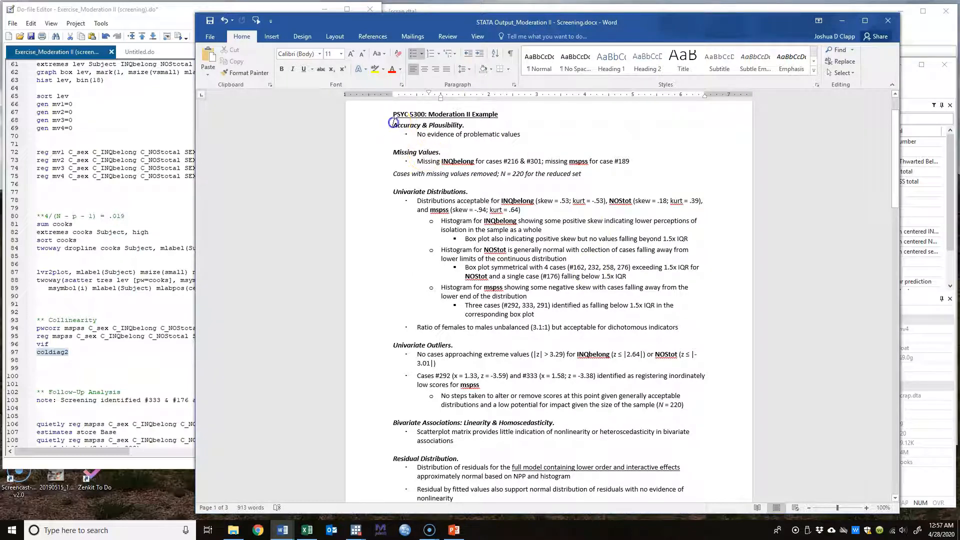
pyautogui.moveTo(393, 125); pyautogui.dragTo(496, 128)
pyautogui.moveTo(393, 152); pyautogui.dragTo(643, 159)
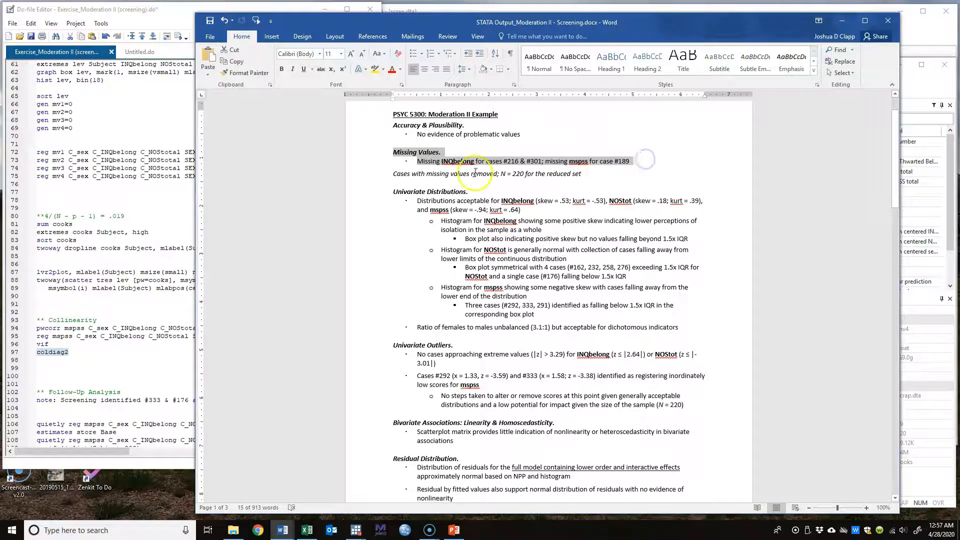
pyautogui.moveTo(393, 173); pyautogui.dragTo(586, 174)
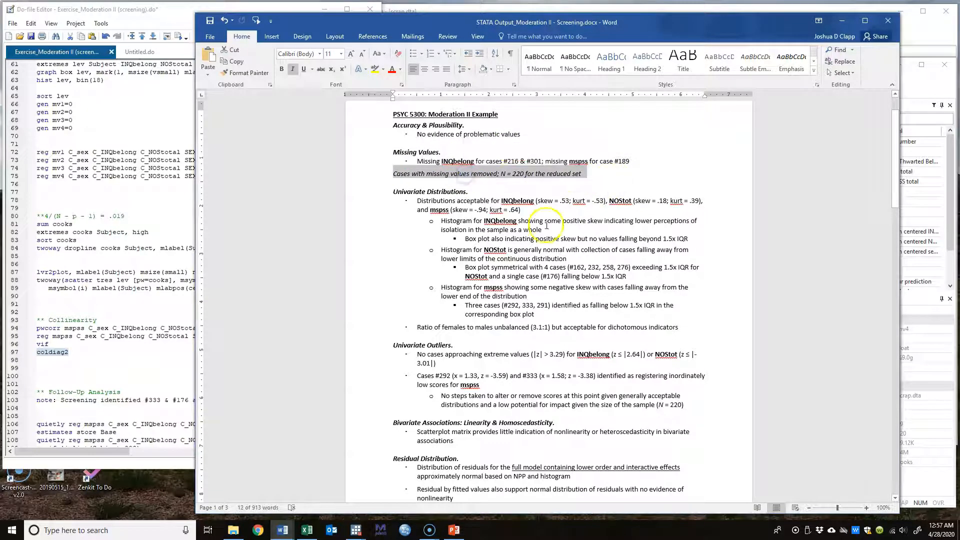
# Review the Univariate Distributions notes on INQbelong, NOStot and mspss, plus the ratio of females to males.
pyautogui.moveTo(396, 190); pyautogui.dragTo(534, 213)
pyautogui.click(534, 213)
pyautogui.moveTo(442, 223); pyautogui.dragTo(696, 238)
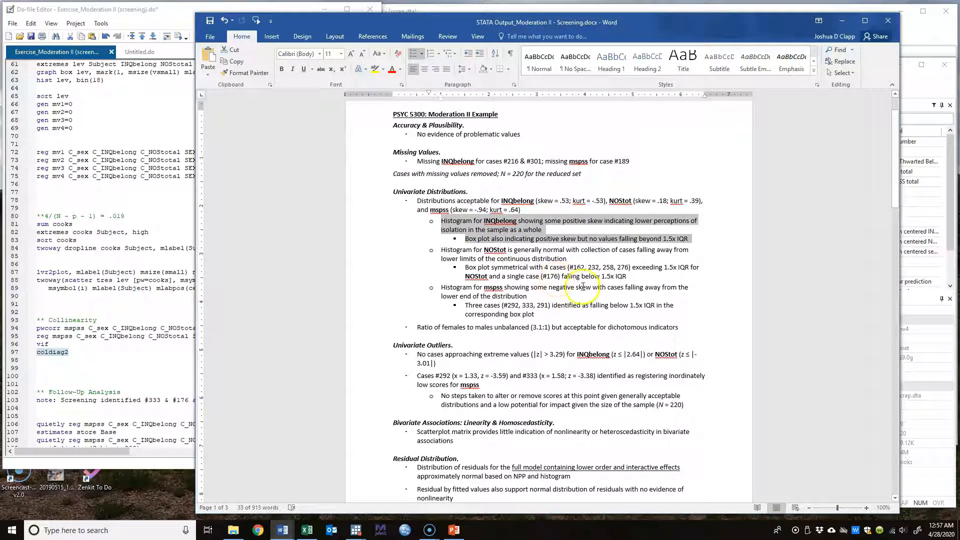
pyautogui.moveTo(418, 326); pyautogui.dragTo(685, 324)
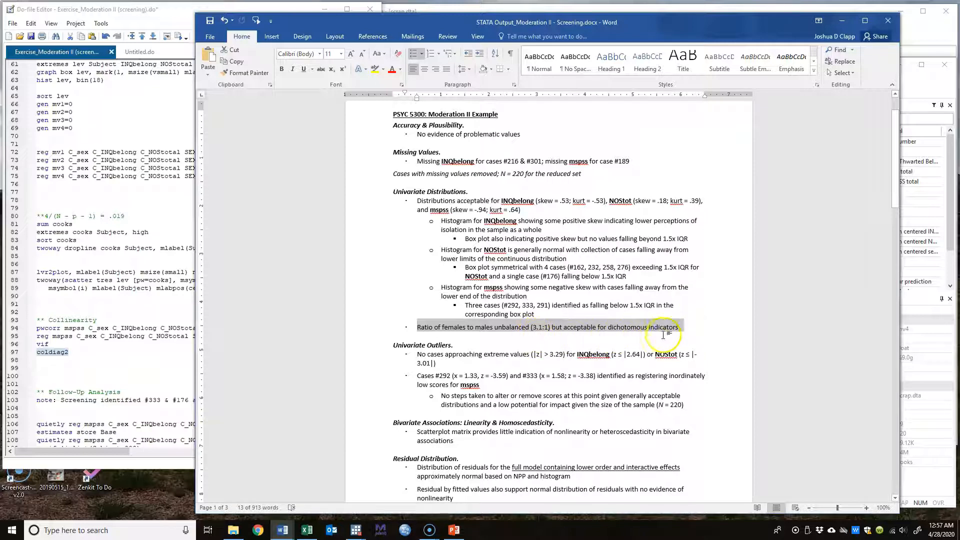
pyautogui.click(682, 332)
# Read through the Univariate Outliers, Bivariate Associations and Residual Distribution sections of the screening write-up.
pyautogui.scroll(-5, 650, 320)
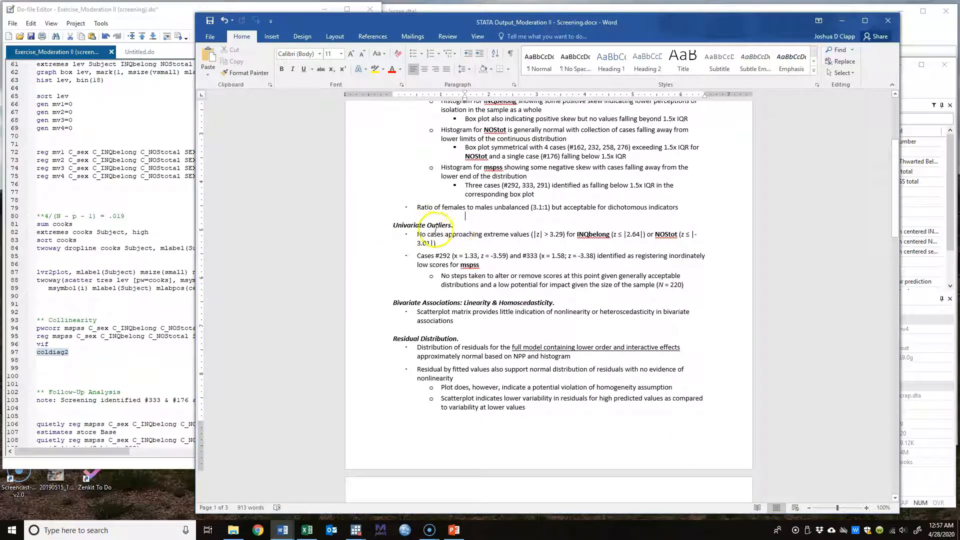
pyautogui.click(595, 234)
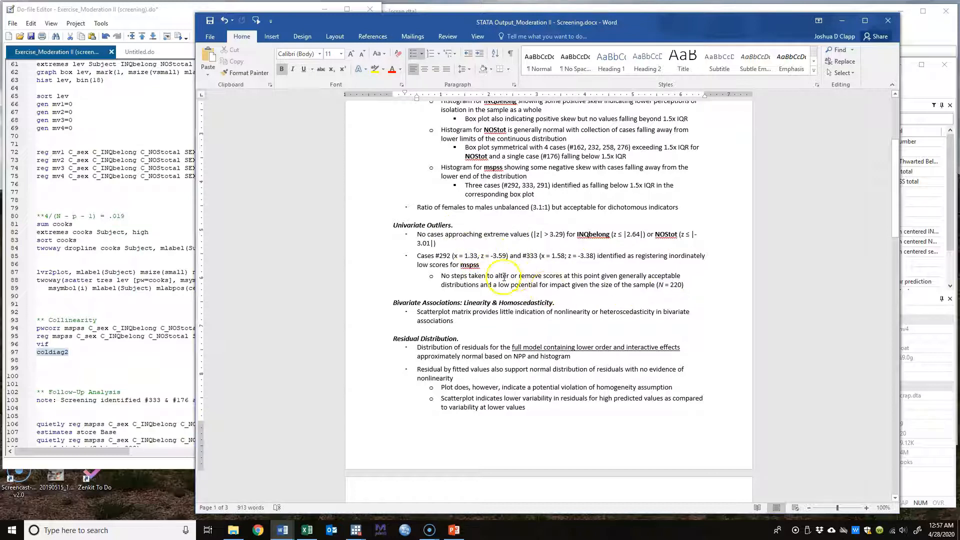
pyautogui.scroll(-3, 515, 280)
pyautogui.moveTo(393, 207); pyautogui.dragTo(567, 224)
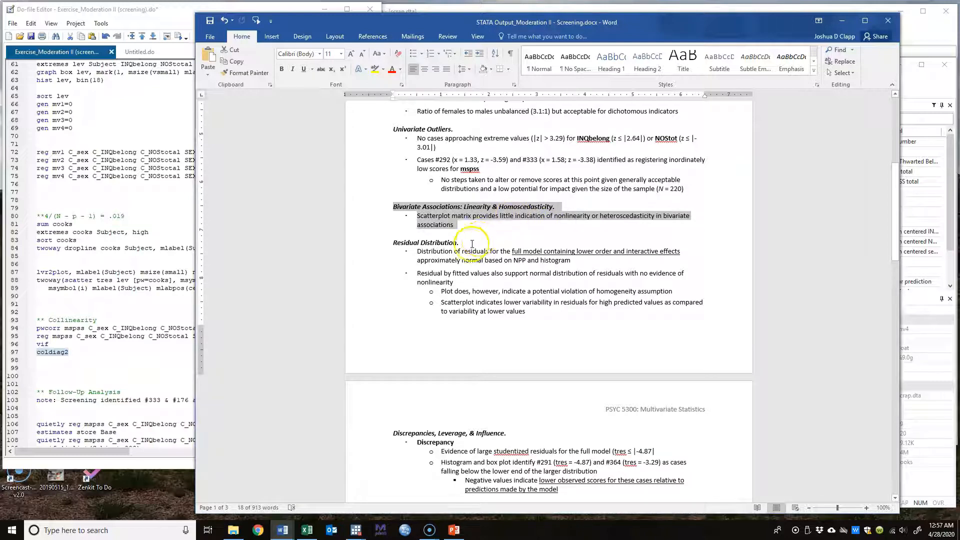
pyautogui.click(395, 243)
pyautogui.scroll(-2, 395, 200)
pyautogui.moveTo(395, 196); pyautogui.dragTo(576, 284)
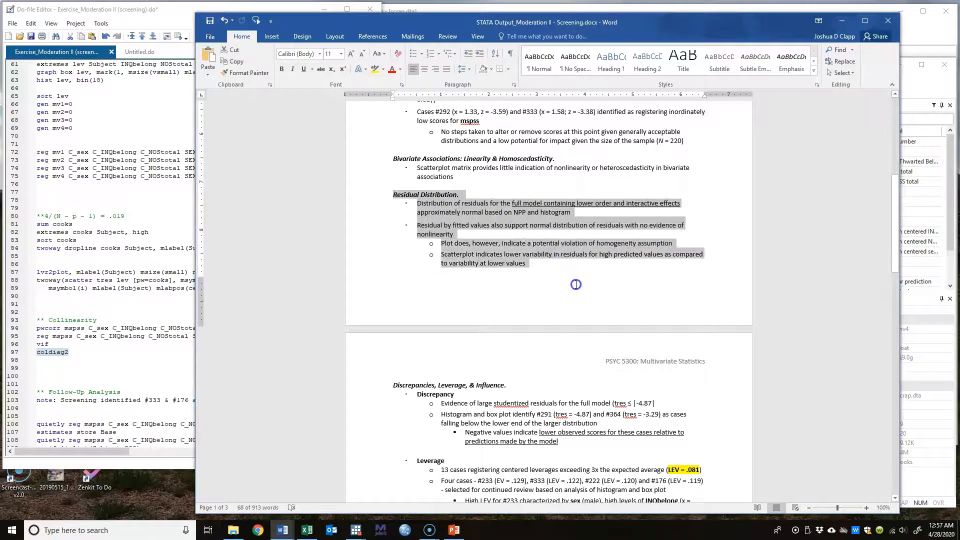
pyautogui.click(576, 284)
pyautogui.scroll(-5, 445, 268)
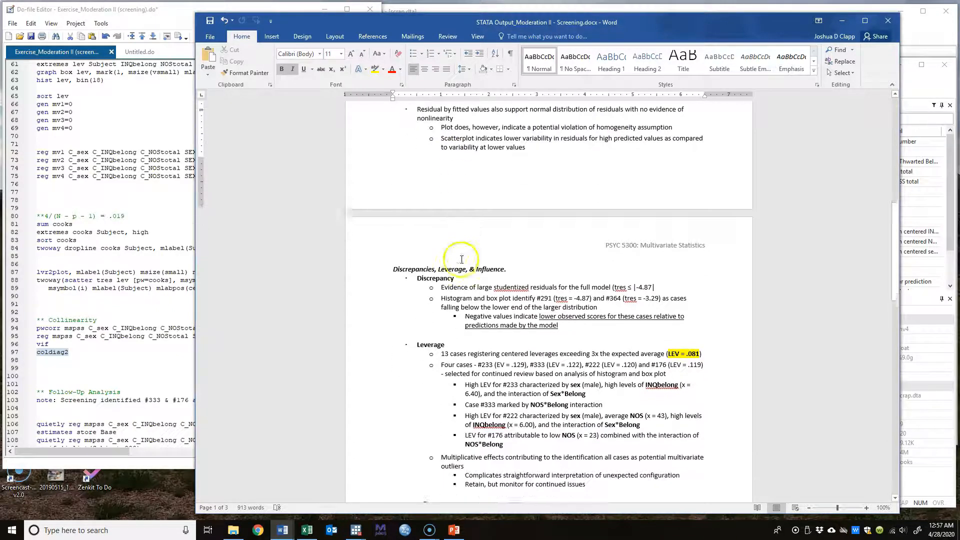
# Review the Discrepancy notes, focusing on the studentized residuals listed for cases #291 and #364.
pyautogui.scroll(-1, 461, 259)
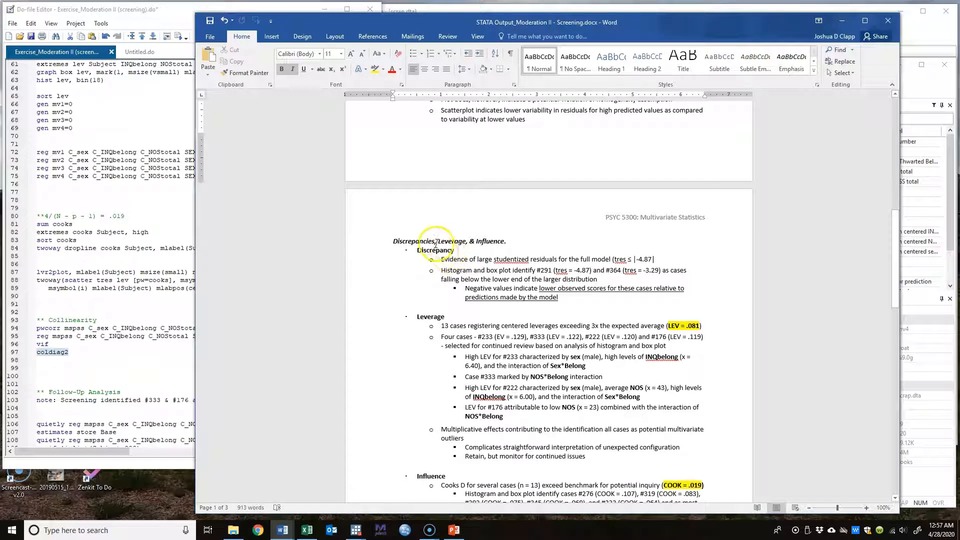
pyautogui.scroll(-2, 467, 216)
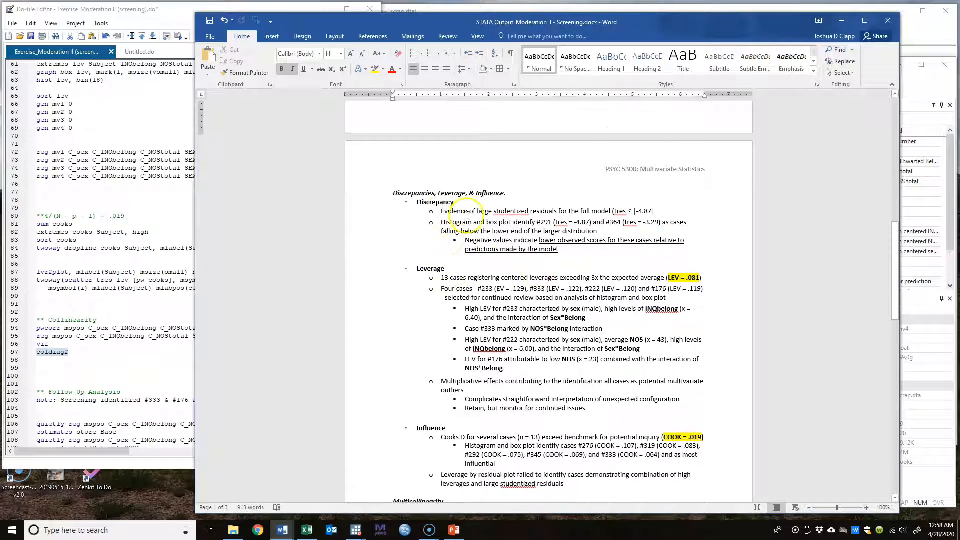
pyautogui.moveTo(541, 222); pyautogui.dragTo(661, 222)
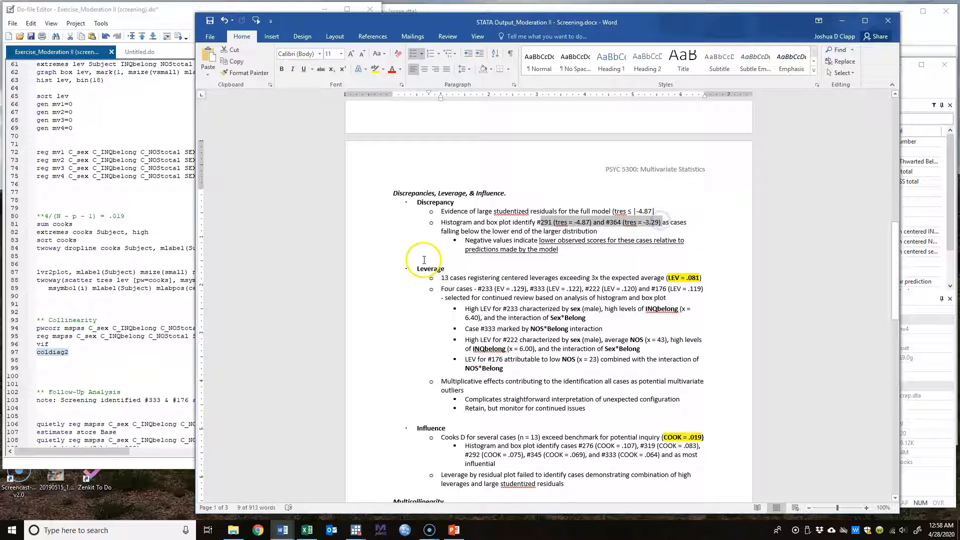
pyautogui.click(543, 222)
pyautogui.moveTo(551, 222); pyautogui.dragTo(639, 223)
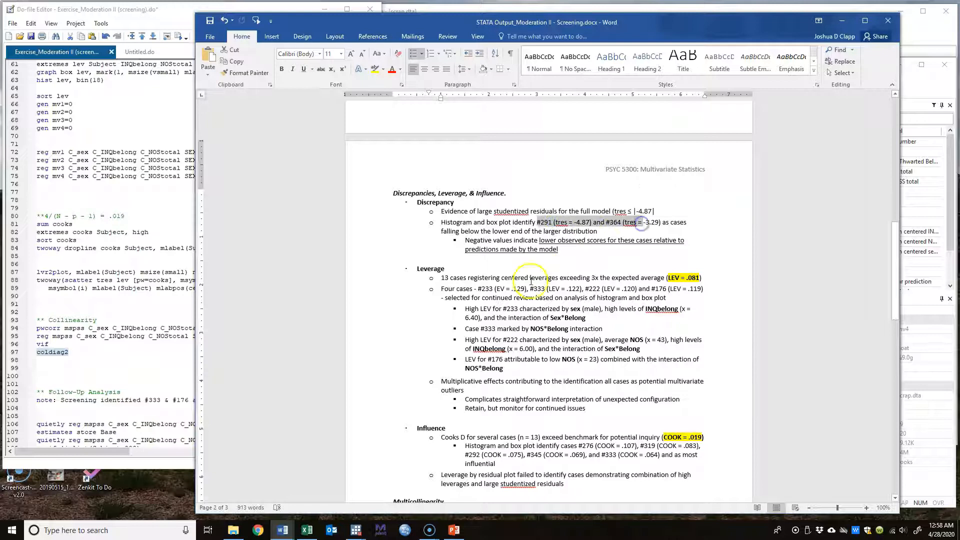
# In the first Leverage bullet, set the number of cases to 12 and delete the word "centered" before "leverages".
pyautogui.click(479, 284)
pyautogui.scroll(-2, 479, 285)
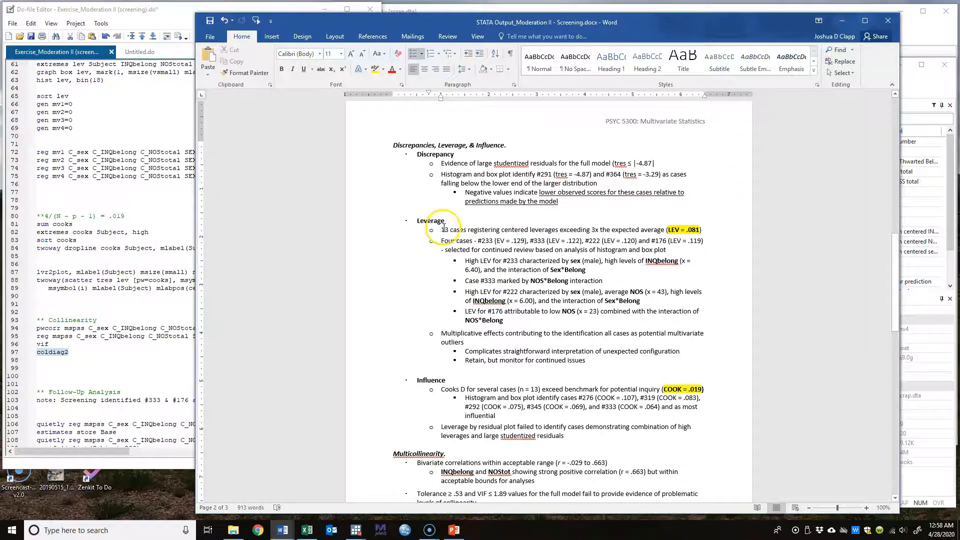
pyautogui.doubleClick(444, 229)
pyautogui.write('12')
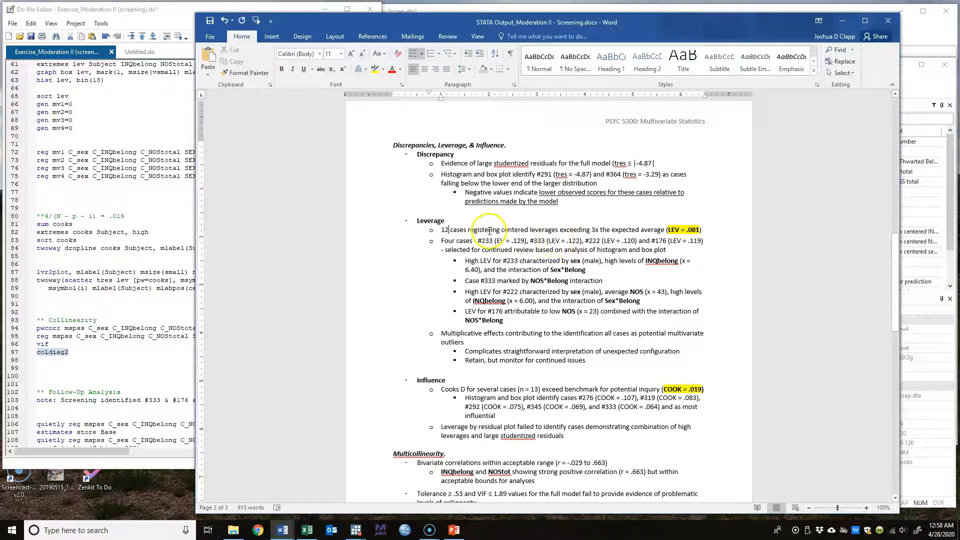
pyautogui.doubleClick(521, 226)
pyautogui.press('Delete')
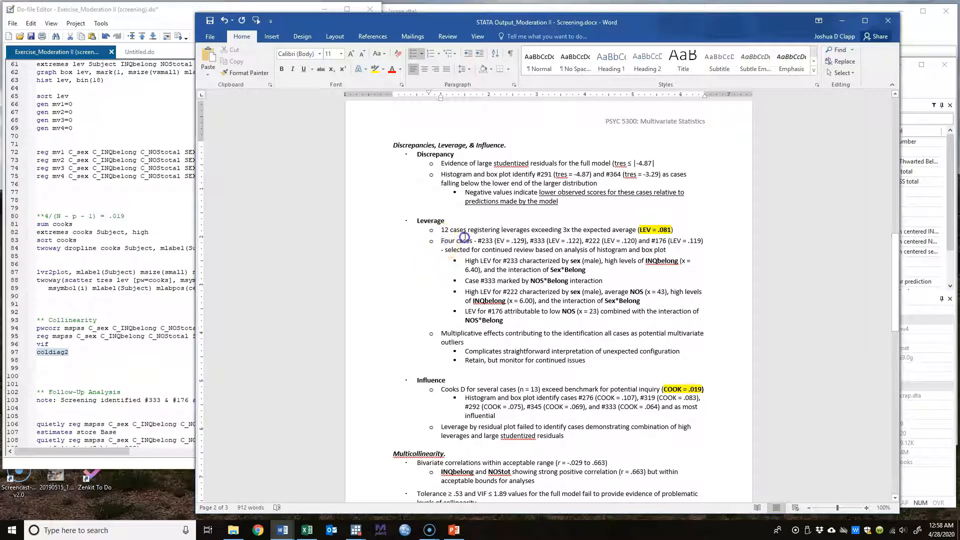
# Correct the leverage label for case #233 in the Leverage notes to read "LEV".
pyautogui.moveTo(441, 241); pyautogui.dragTo(513, 237)
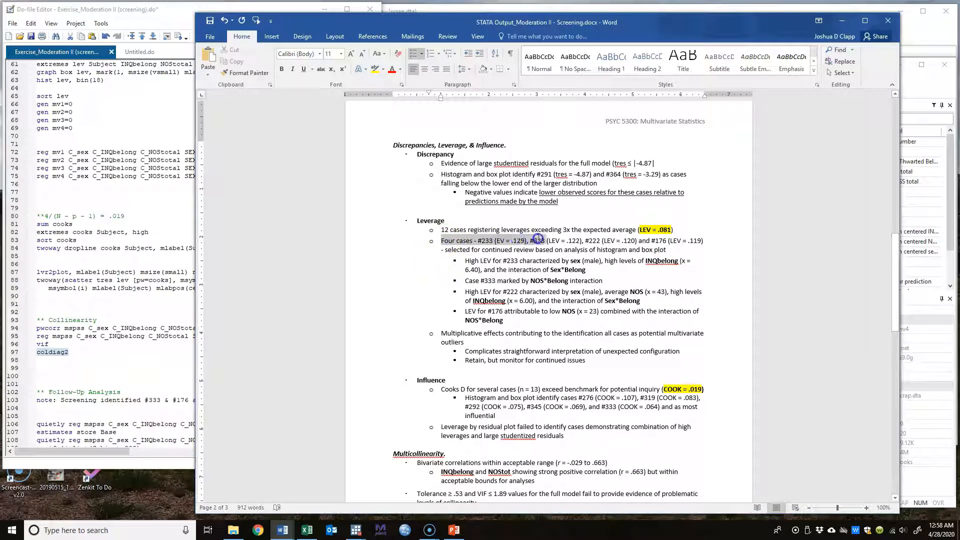
pyautogui.click(495, 240)
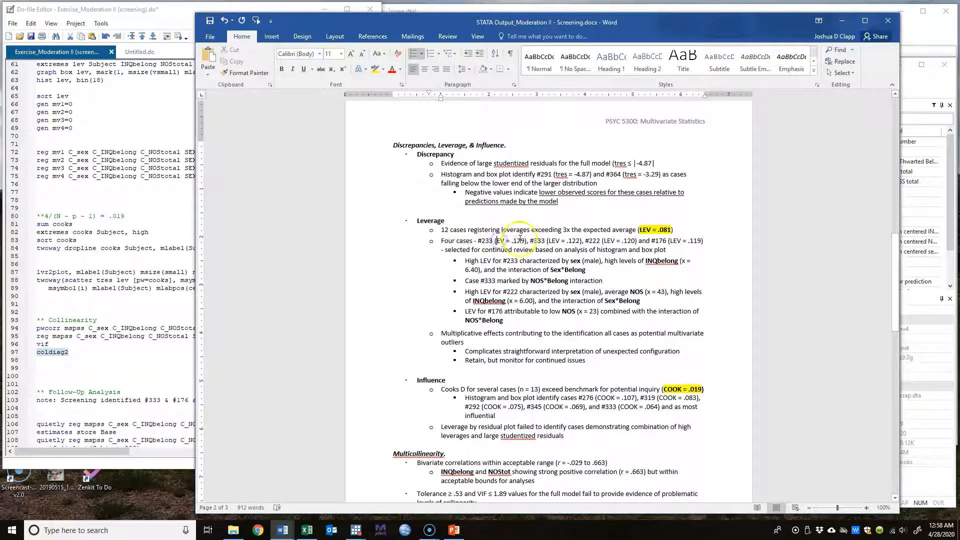
pyautogui.write('L')
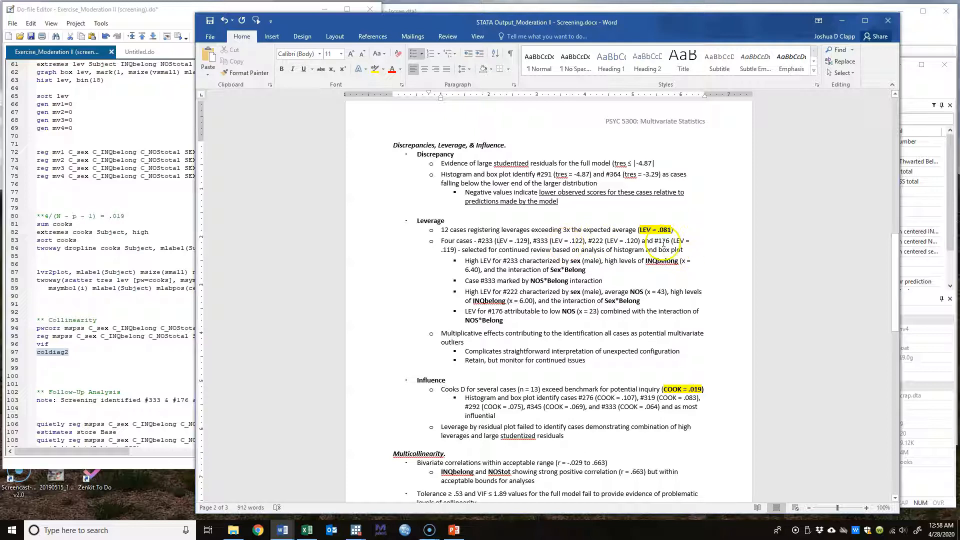
# Review the Leverage case explanations and the Influence notes on Cook's D and the leverage by residual plot.
pyautogui.moveTo(468, 261); pyautogui.dragTo(634, 328)
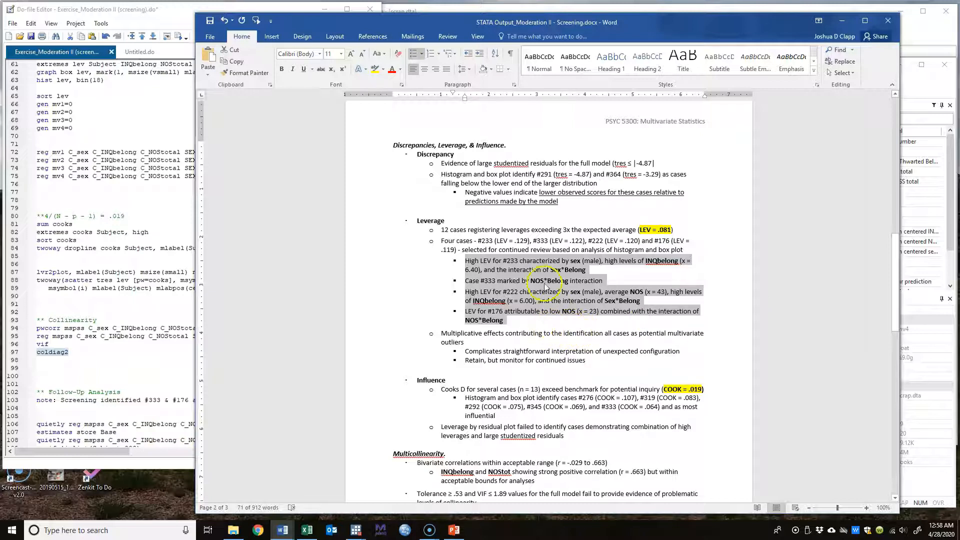
pyautogui.scroll(-3, 547, 338)
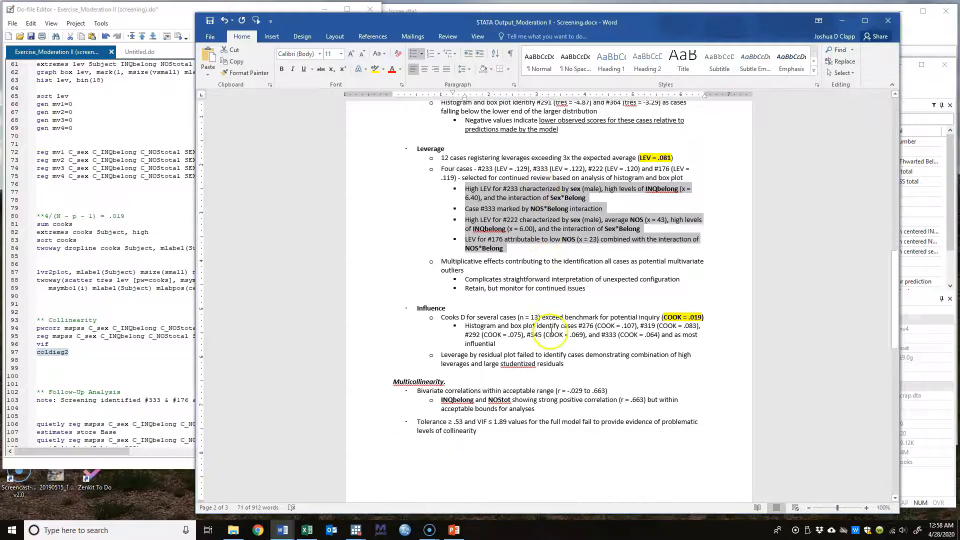
pyautogui.moveTo(416, 308); pyautogui.dragTo(686, 352)
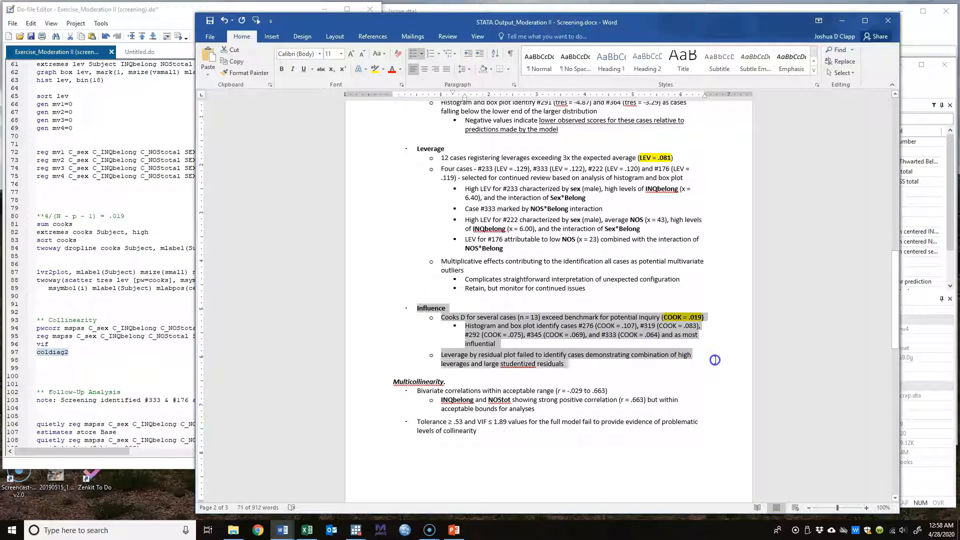
pyautogui.click(527, 334)
pyautogui.scroll(-4, 505, 245)
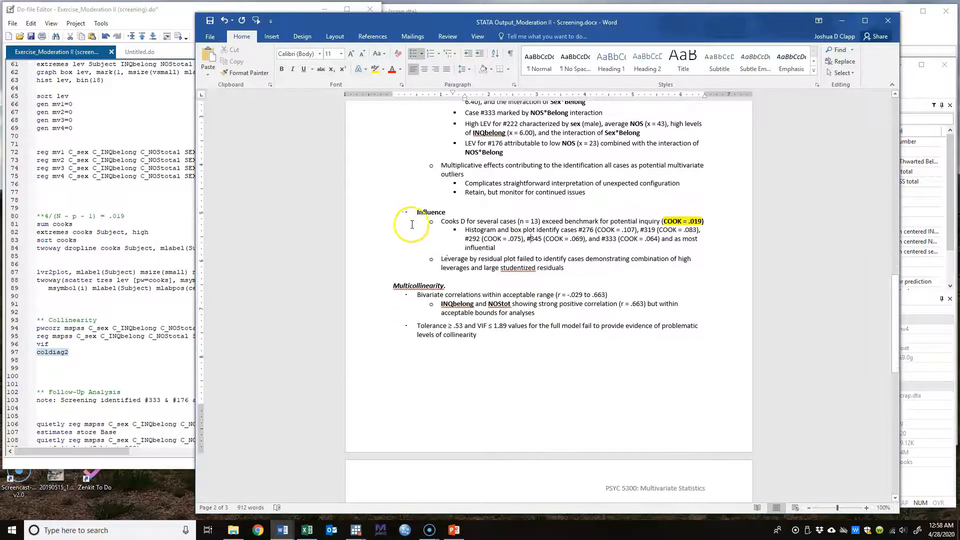
pyautogui.moveTo(632, 252); pyautogui.dragTo(613, 221)
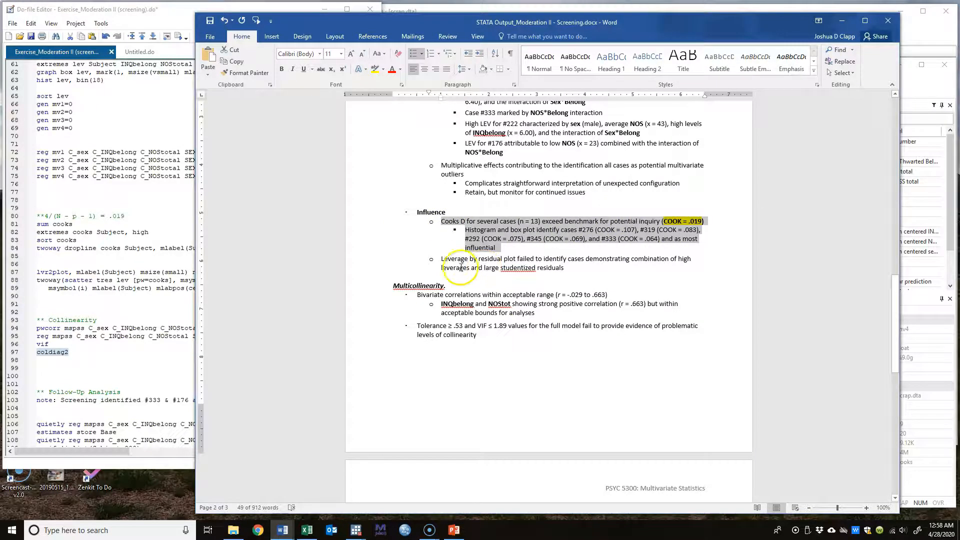
pyautogui.moveTo(439, 259); pyautogui.dragTo(585, 267)
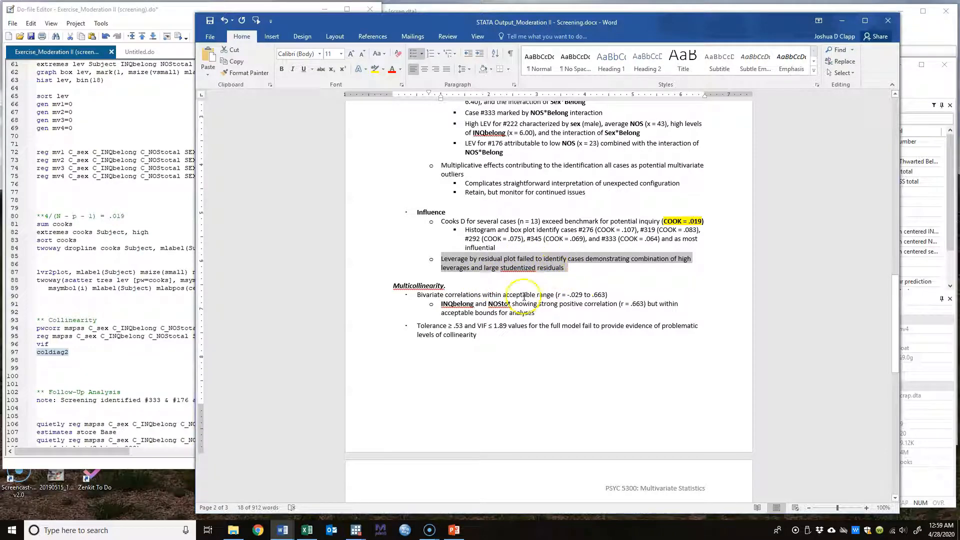
# Review the Multicollinearity notes on bivariate correlations, tolerance and VIF.
pyautogui.moveTo(396, 286); pyautogui.dragTo(612, 313)
pyautogui.click(540, 345)
pyautogui.scroll(-2, 540, 345)
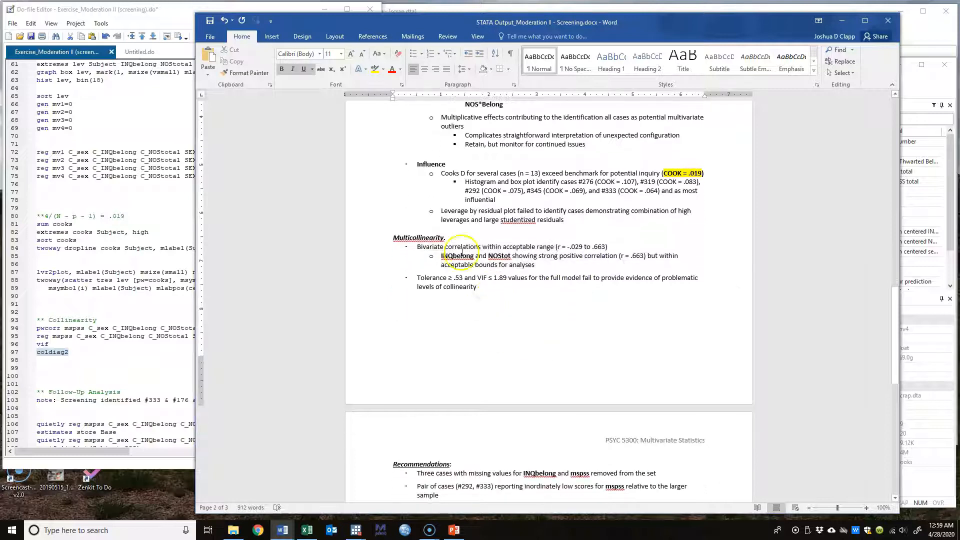
# Review the Recommendations bullets and summary paragraph on missing data, heteroscedastic residuals and suspect cases such as #333.
pyautogui.scroll(-12, 480, 296)
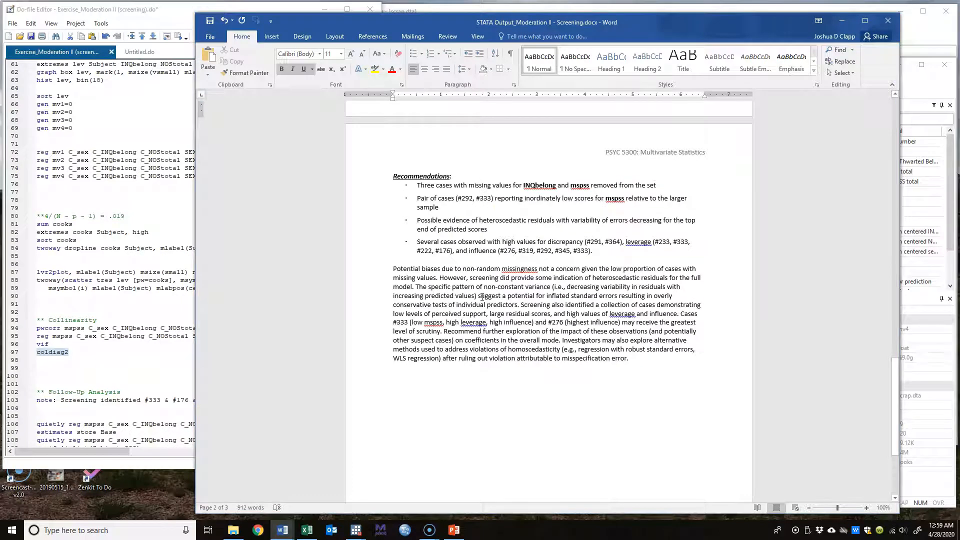
pyautogui.click(468, 185)
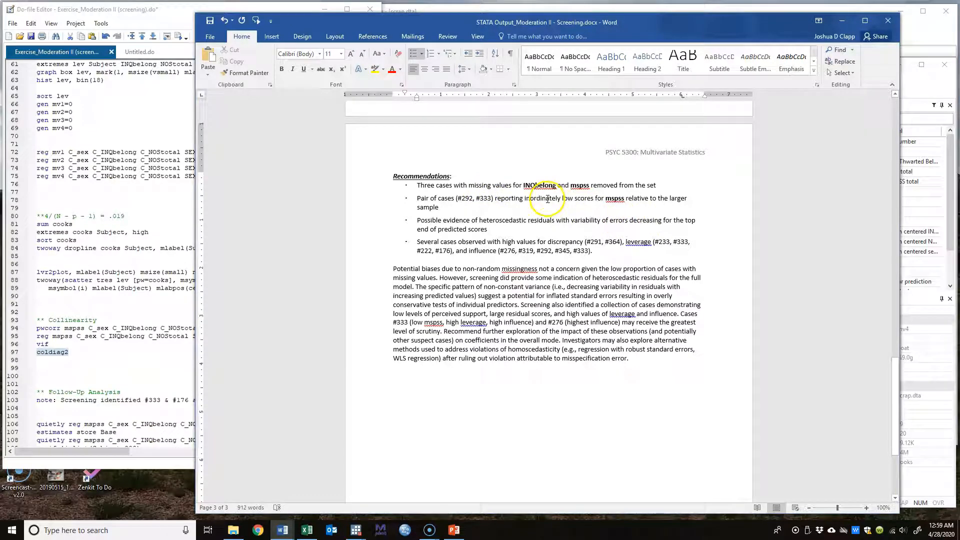
pyautogui.click(527, 220)
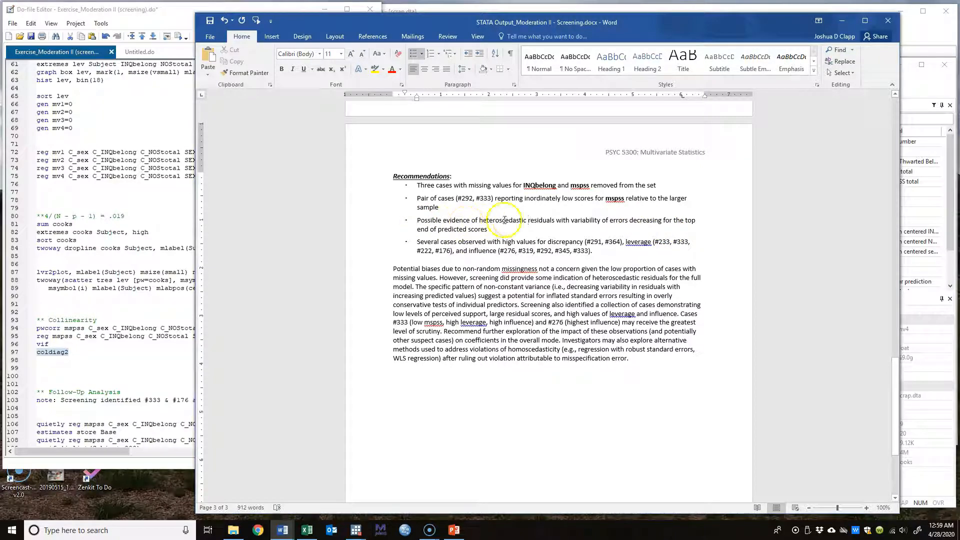
pyautogui.moveTo(424, 244); pyautogui.dragTo(700, 251)
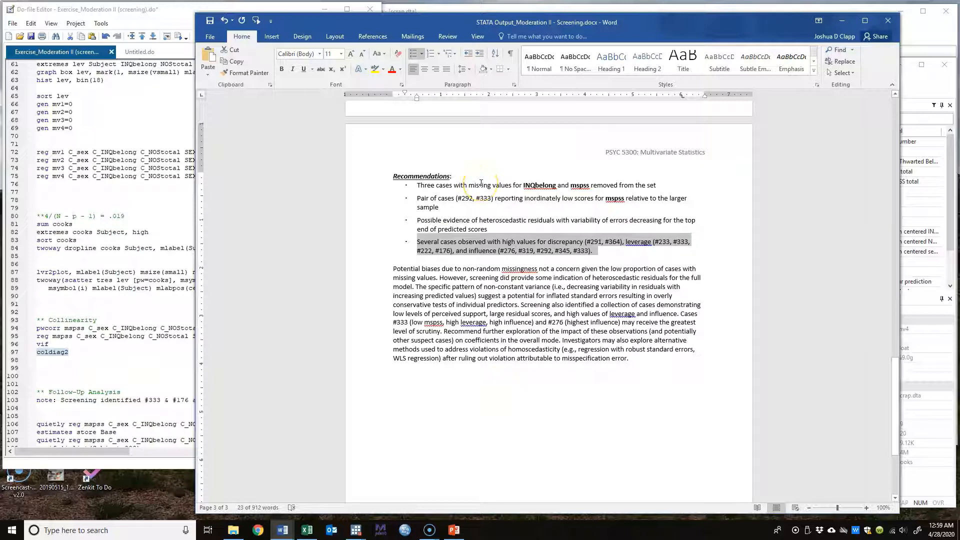
pyautogui.moveTo(442, 221); pyautogui.dragTo(524, 228)
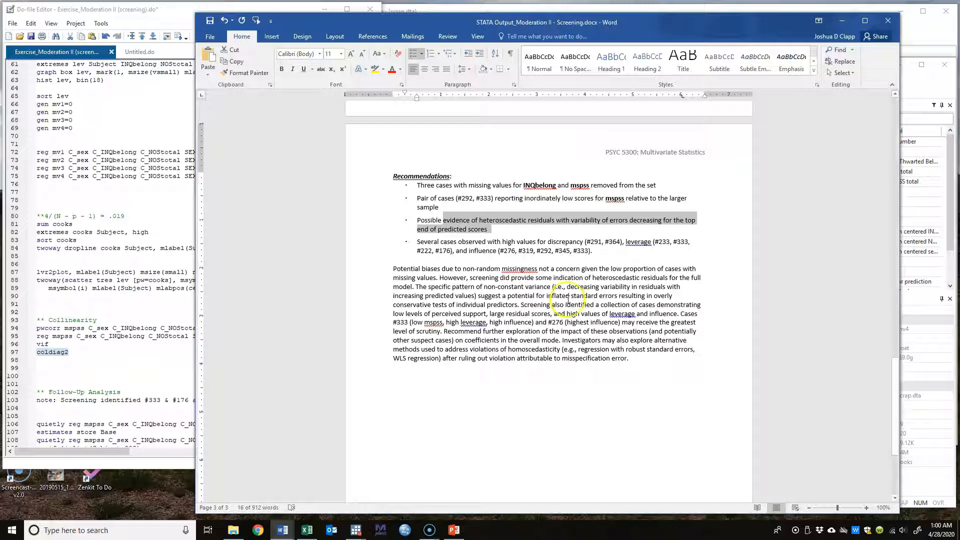
pyautogui.click(515, 314)
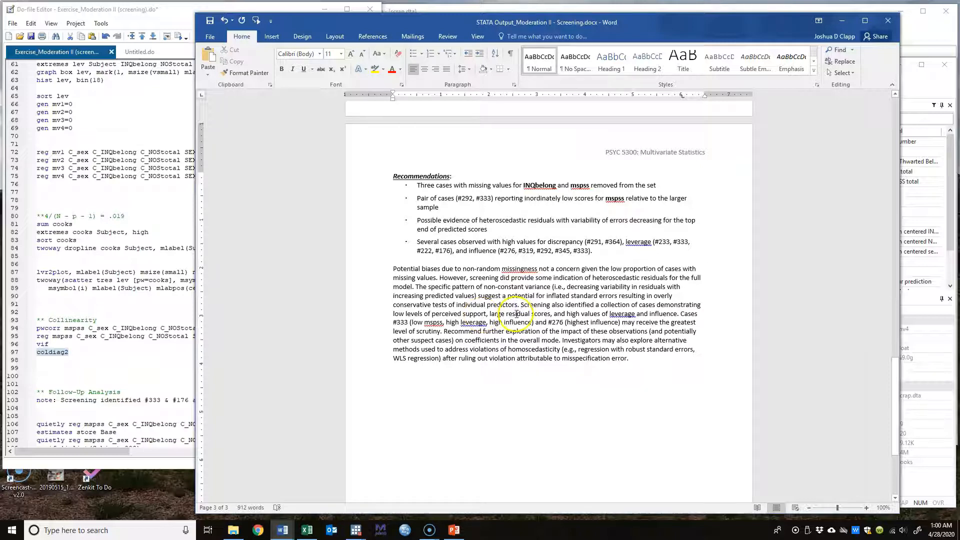
pyautogui.click(575, 314)
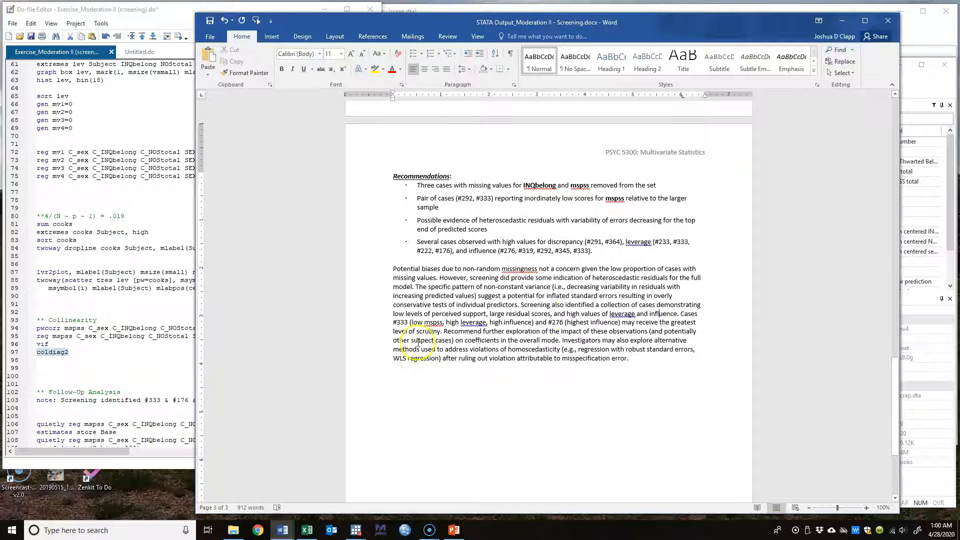
pyautogui.moveTo(394, 322); pyautogui.dragTo(409, 322)
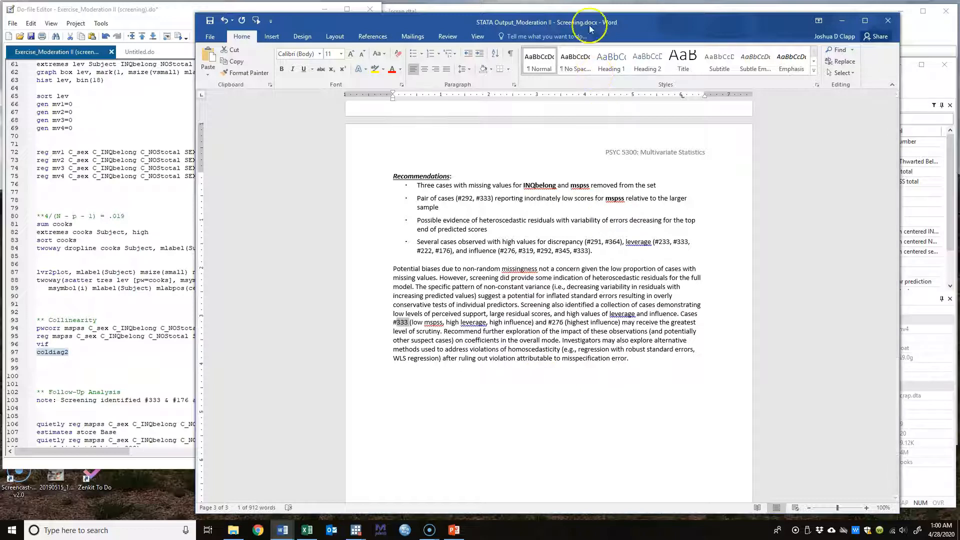
# Move the Word document aside and bring up the Follow-Up Analysis section of the Stata do-file.
pyautogui.scroll(6, 556, 305)
pyautogui.scroll(4, 556, 308)
pyautogui.moveTo(637, 24); pyautogui.dragTo(959, 30)
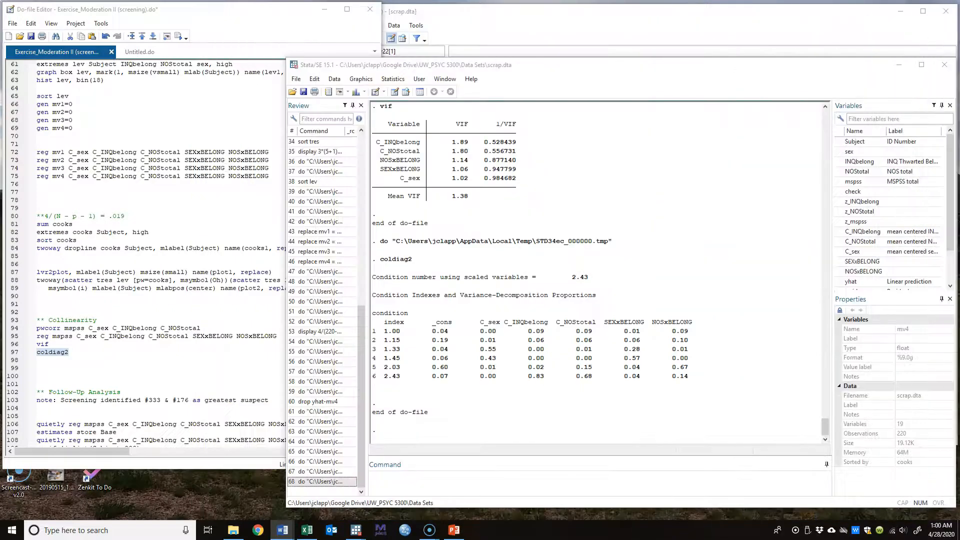
pyautogui.click(159, 374)
pyautogui.scroll(-4, 160, 375)
pyautogui.scroll(-3, 165, 378)
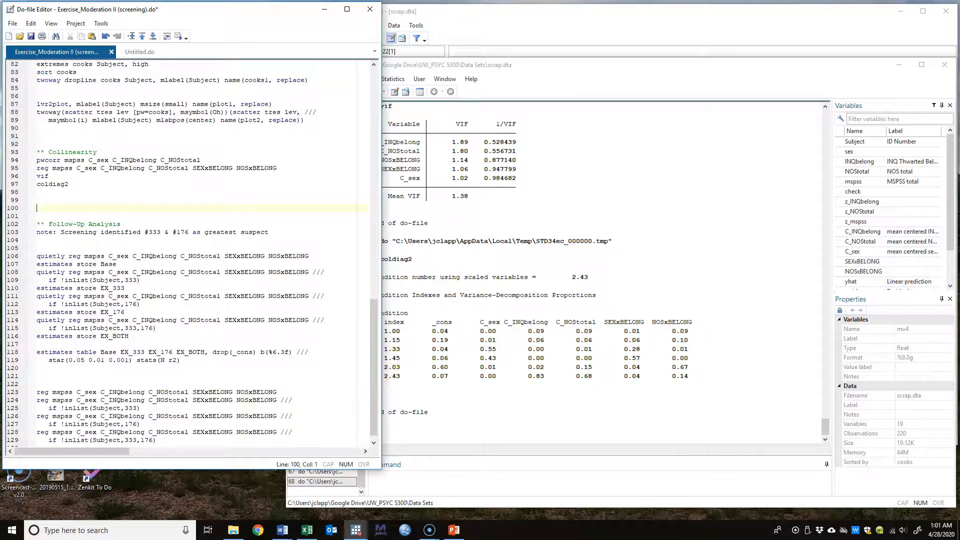
pyautogui.hotkey('alt', 'Tab')
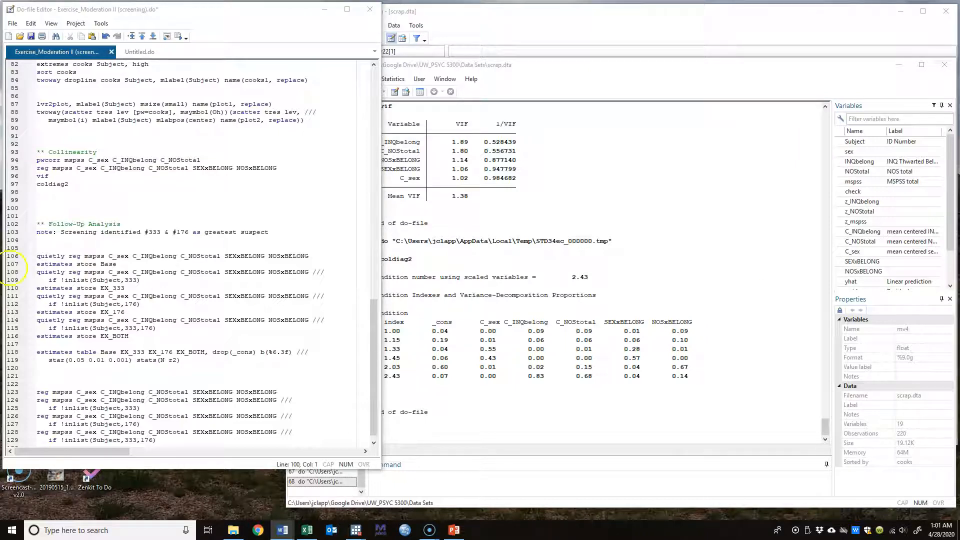
# Correct the second suspect case number in the Follow-Up Analysis note to #276.
pyautogui.click(181, 232)
pyautogui.press('BackSpace')
pyautogui.write('2')
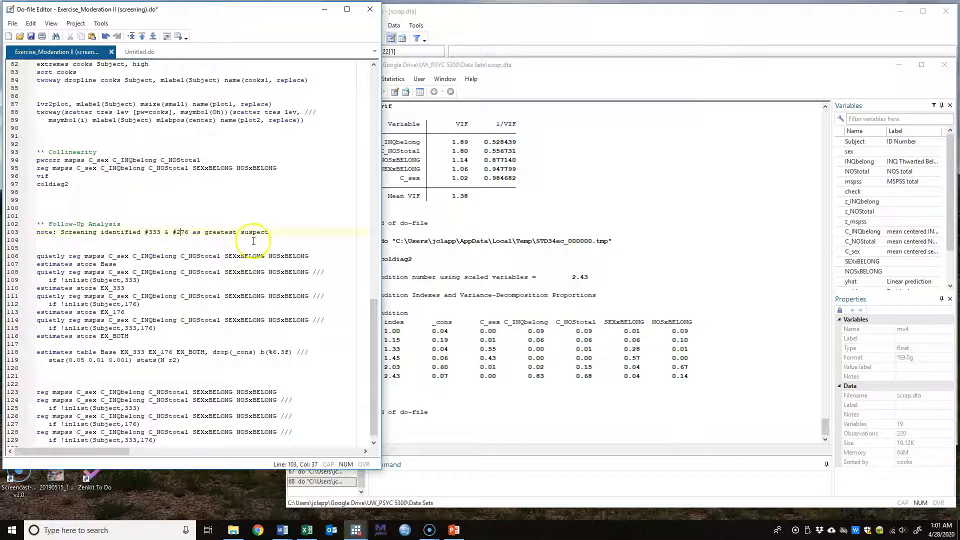
pyautogui.click(132, 247)
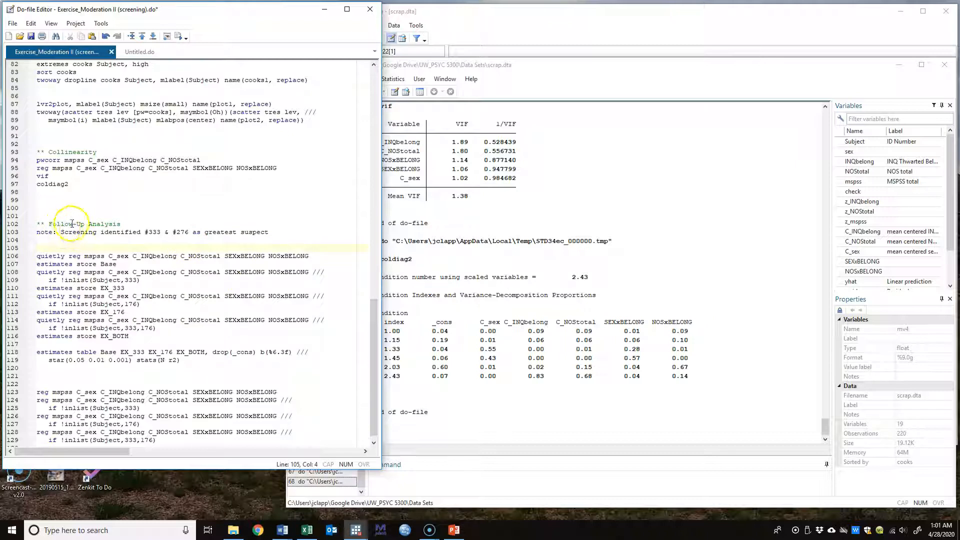
# Check the suspect cases named in the follow-up note against the highlighted rows of the Excel screening workbook, then return to the do-file.
pyautogui.moveTo(60, 224); pyautogui.dragTo(110, 222)
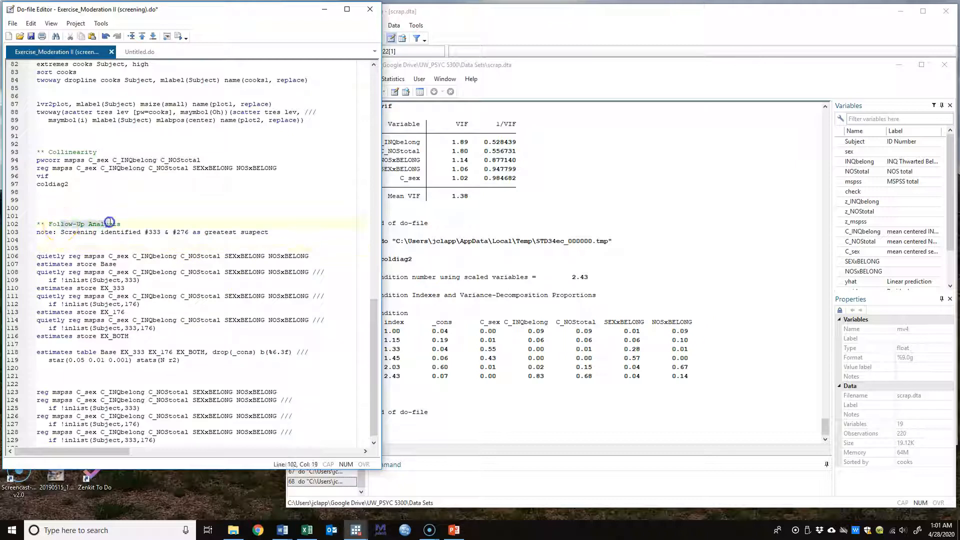
pyautogui.doubleClick(79, 232)
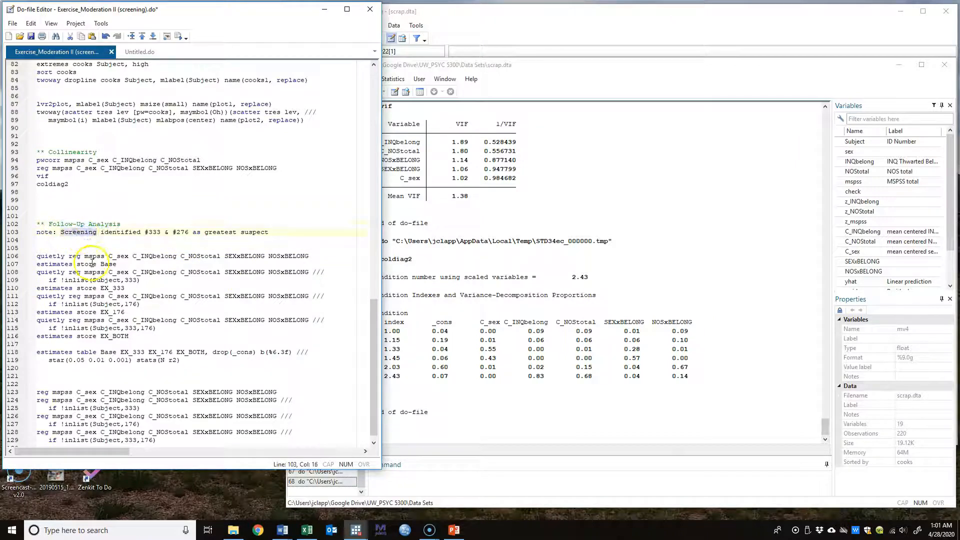
pyautogui.click(150, 230)
pyautogui.click(181, 232)
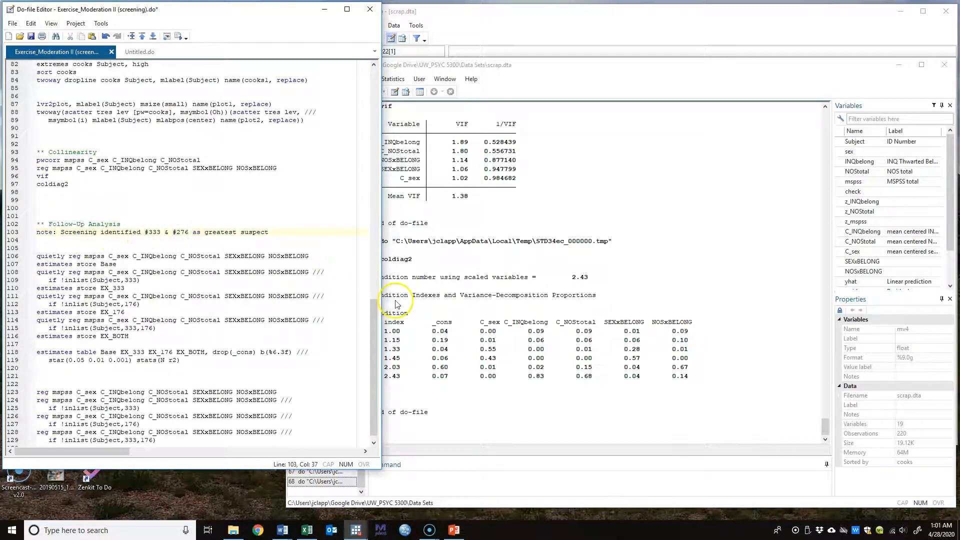
pyautogui.click(307, 529)
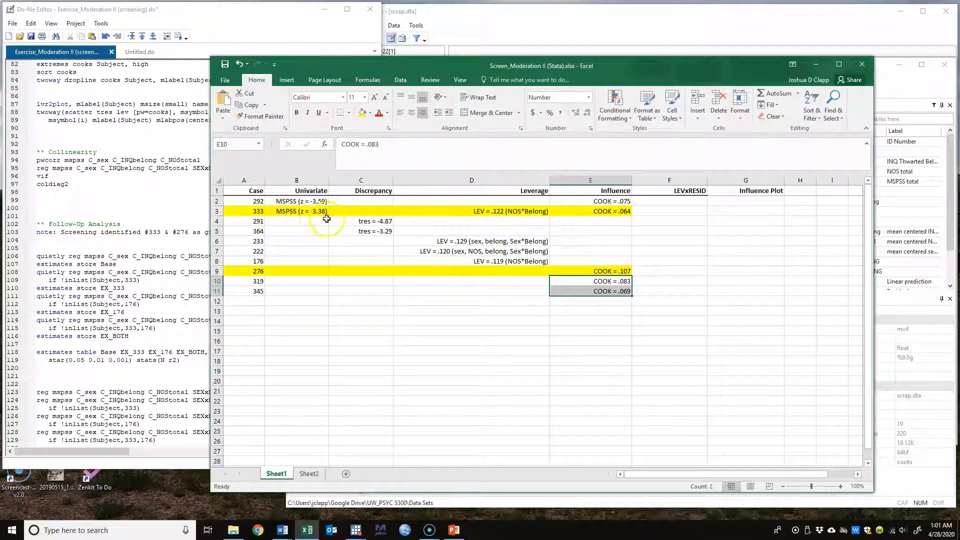
pyautogui.click(818, 69)
pyautogui.click(819, 69)
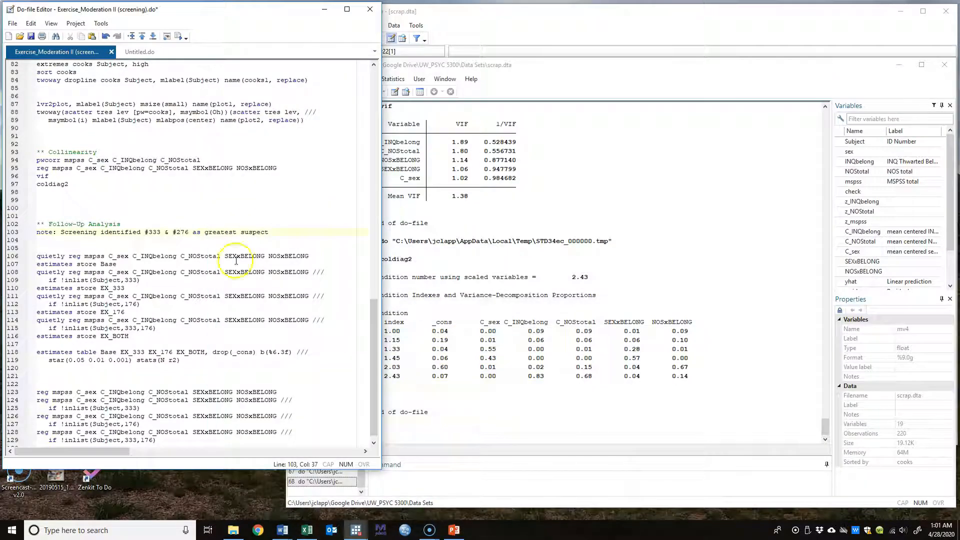
# Review the quiet base regression stored as Base and the regression excluding Subject 333 stored as EX_333.
pyautogui.click(74, 249)
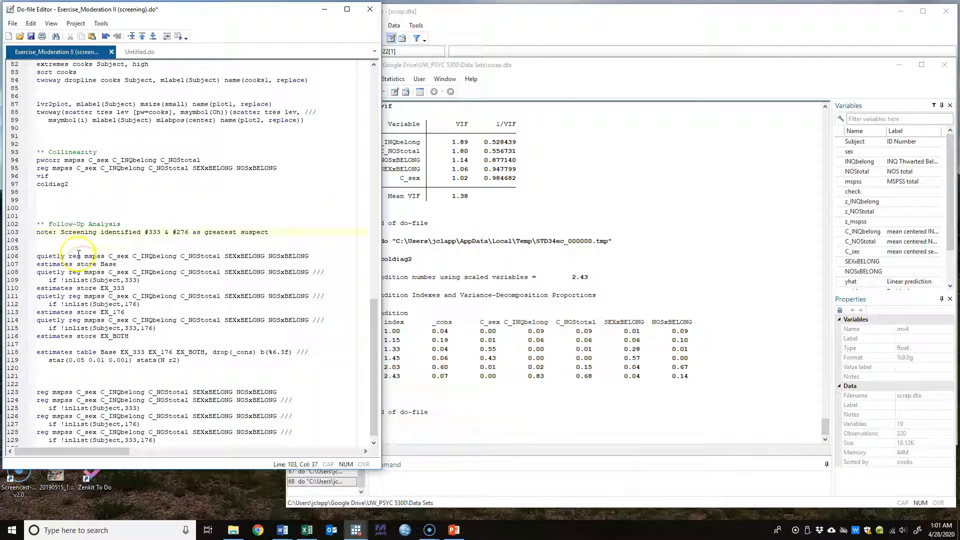
pyautogui.scroll(-1, 74, 248)
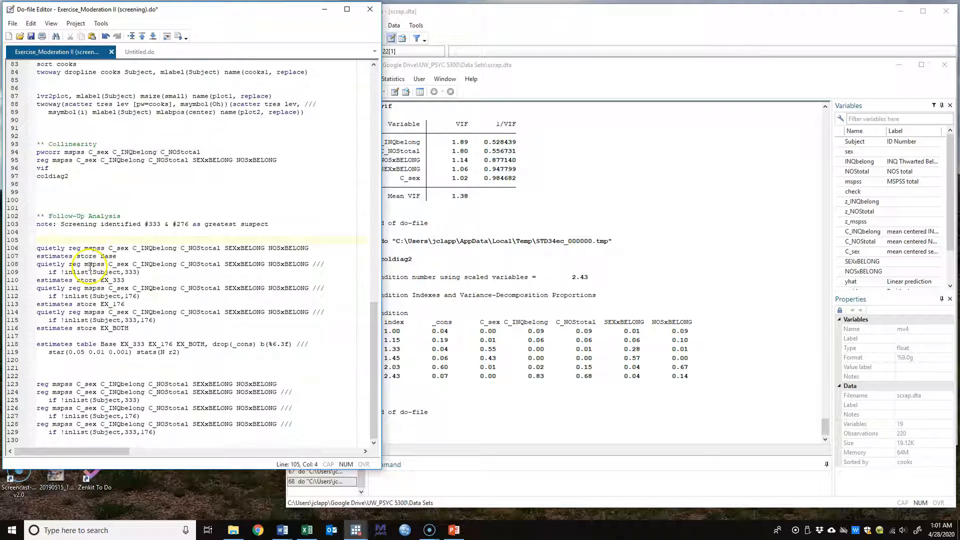
pyautogui.click(15, 249)
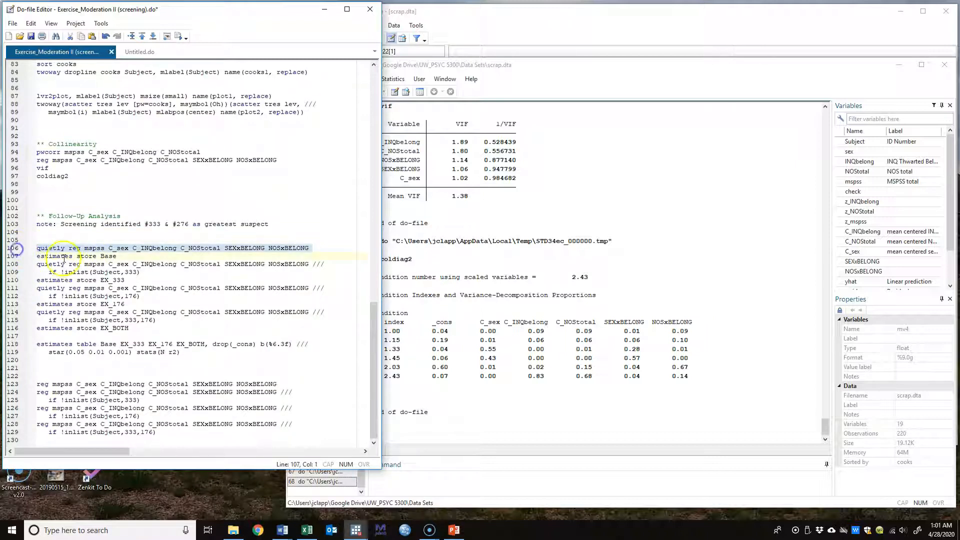
pyautogui.click(94, 249)
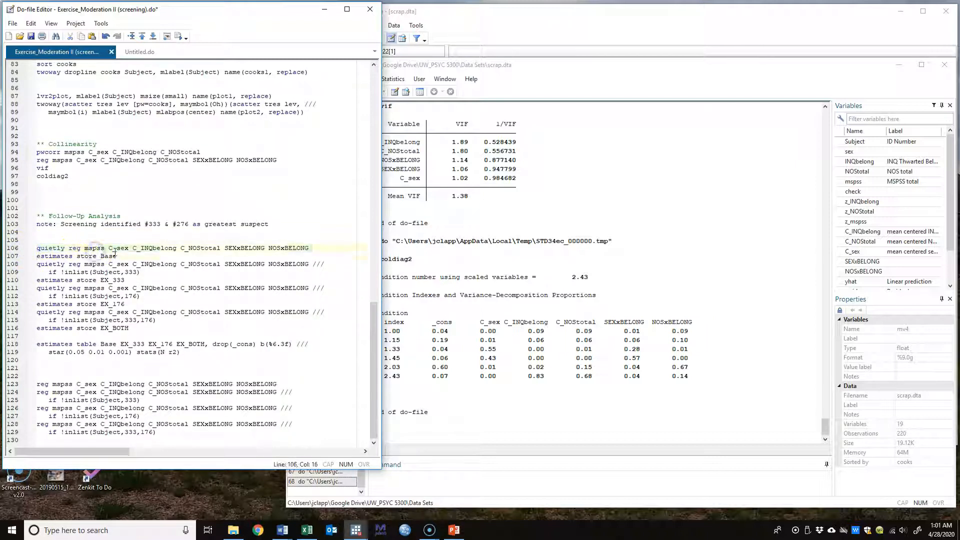
pyautogui.moveTo(108, 248); pyautogui.dragTo(318, 246)
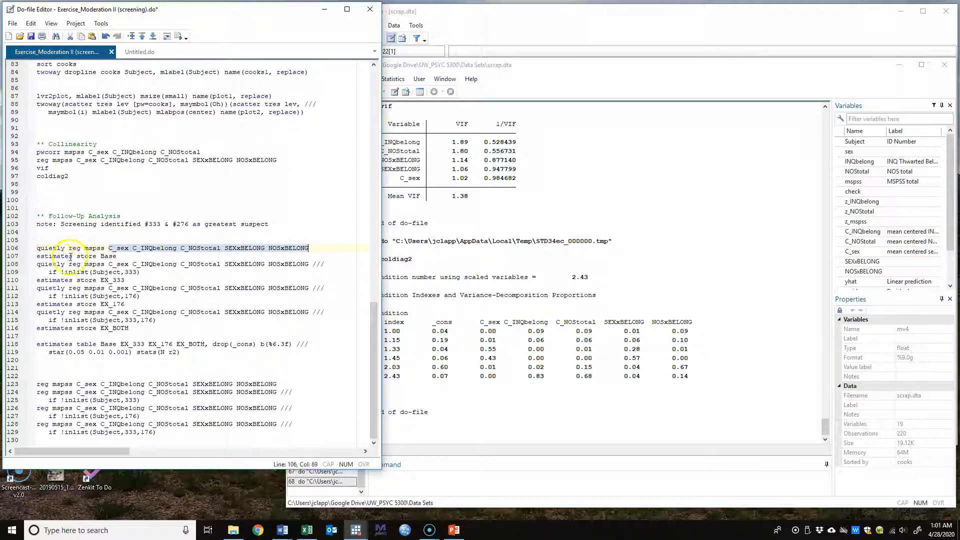
pyautogui.doubleClick(106, 256)
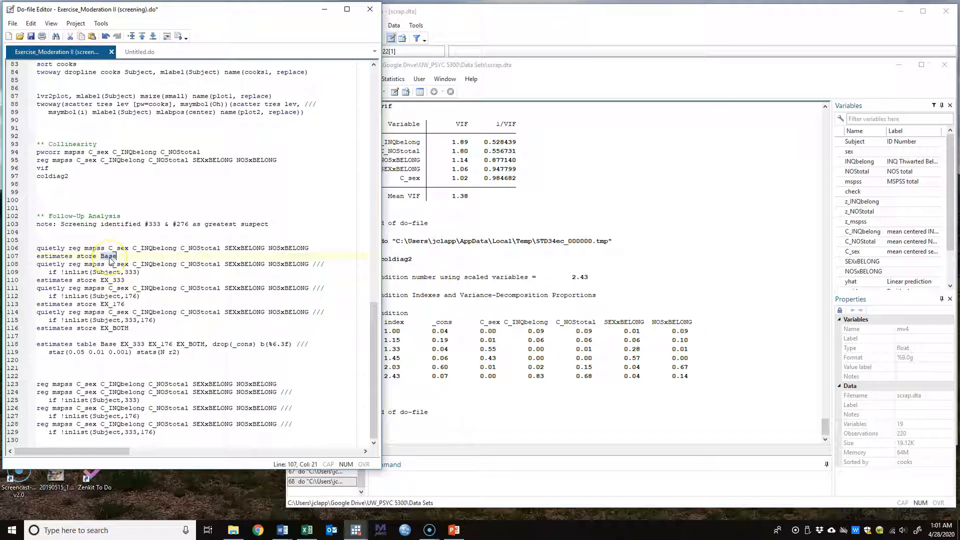
pyautogui.click(49, 248)
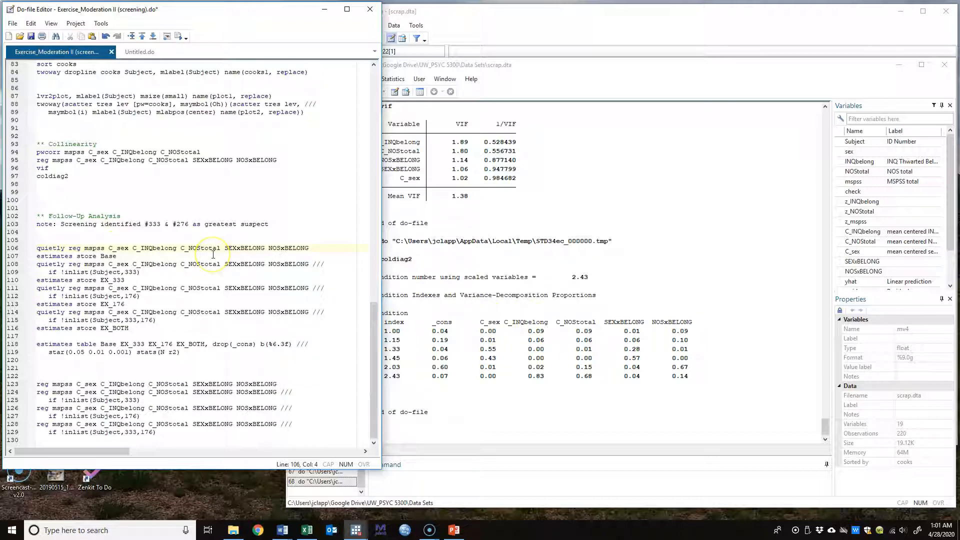
pyautogui.click(116, 256)
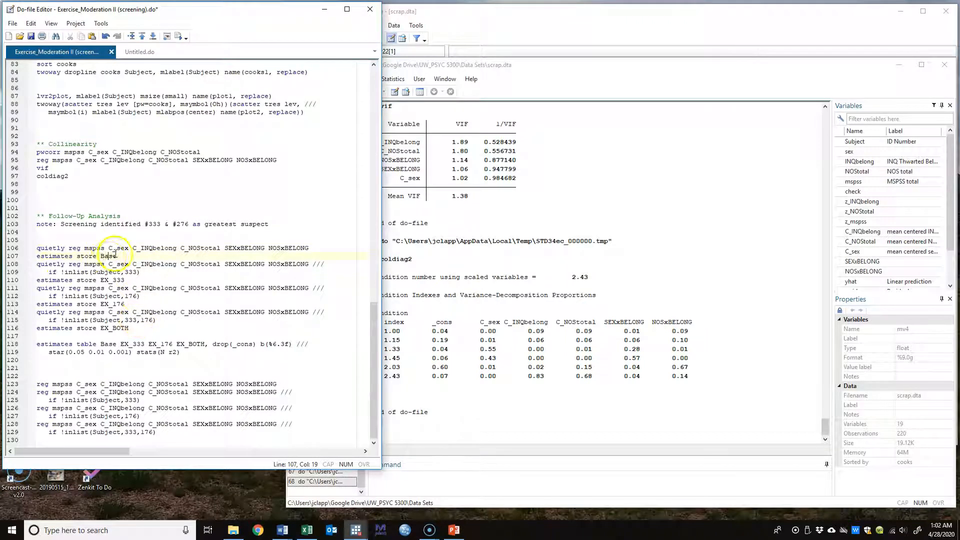
pyautogui.click(15, 265)
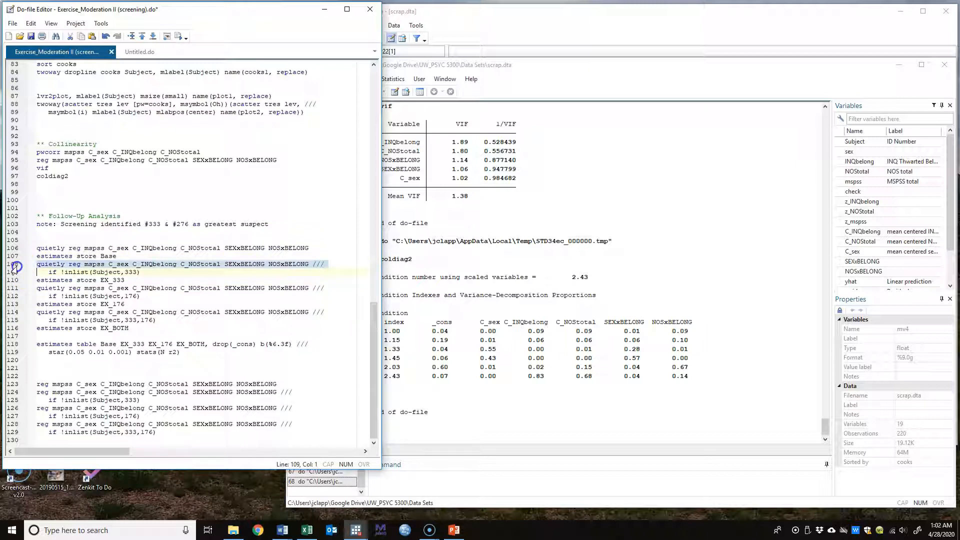
pyautogui.click(62, 272)
pyautogui.click(110, 273)
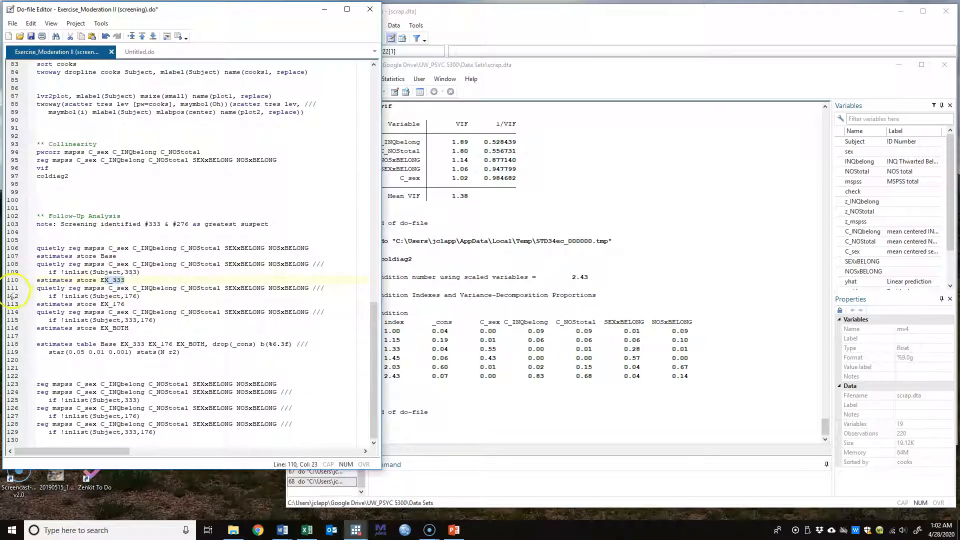
# Change the excluded subject to 276 in the single-case and both-case quiet regressions, and rename the single-case stored estimates EX_276.
pyautogui.moveTo(13, 289); pyautogui.dragTo(13, 298)
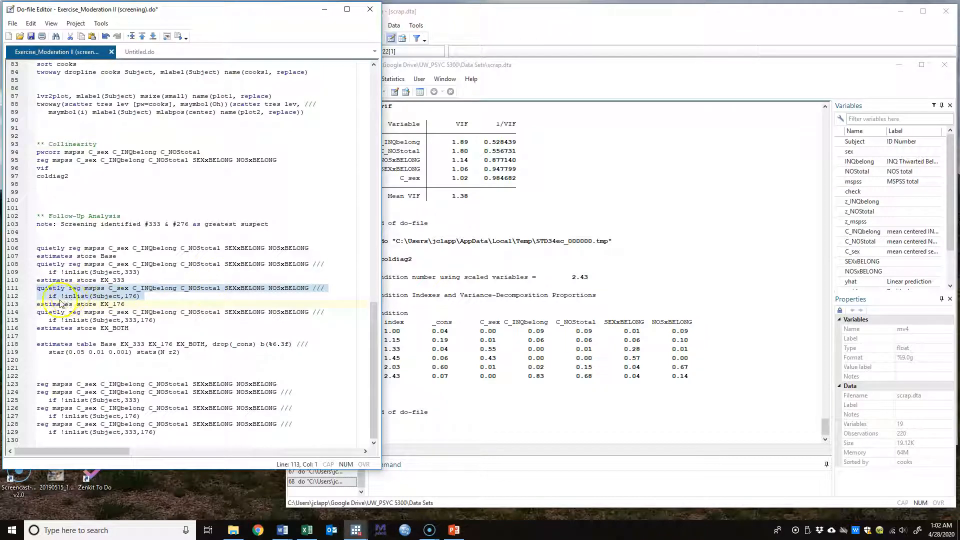
pyautogui.click(131, 296)
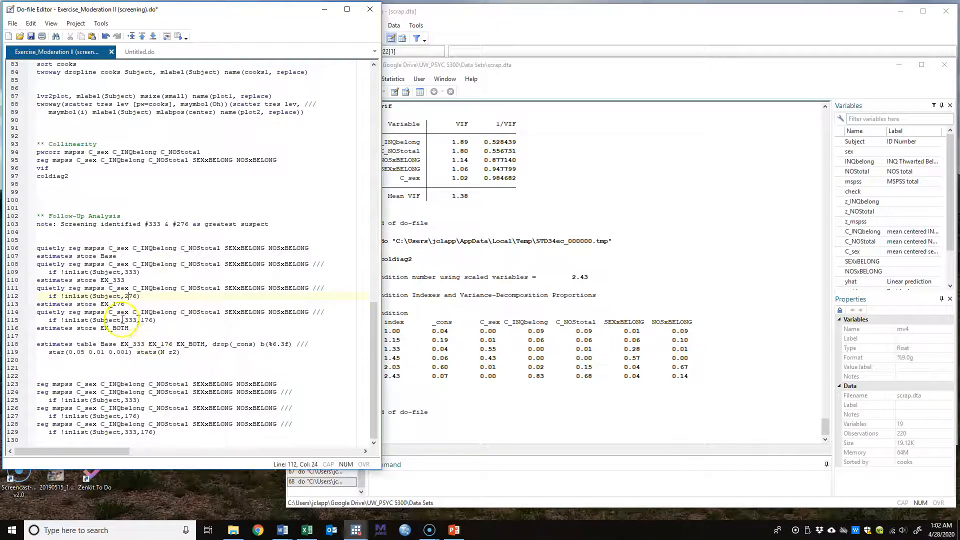
pyautogui.click(117, 303)
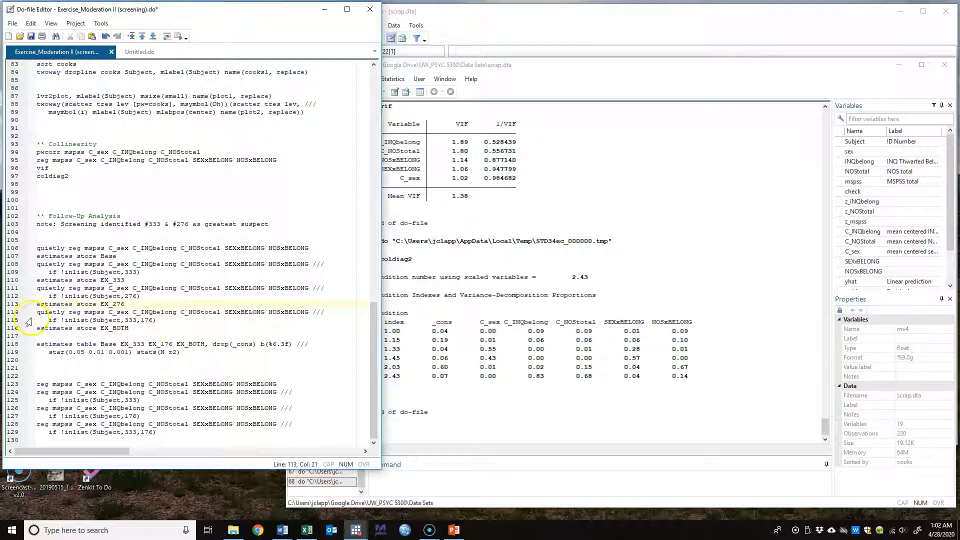
pyautogui.click(142, 321)
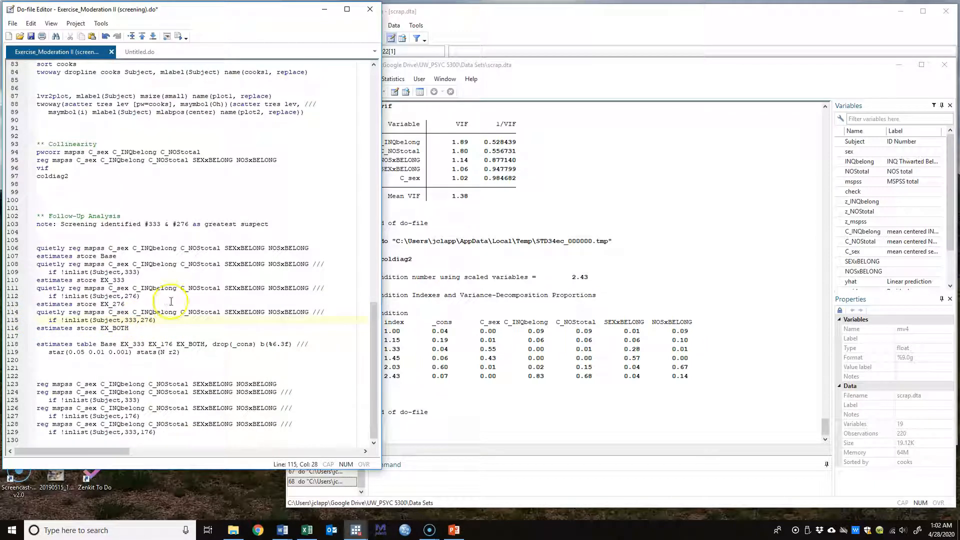
pyautogui.click(145, 333)
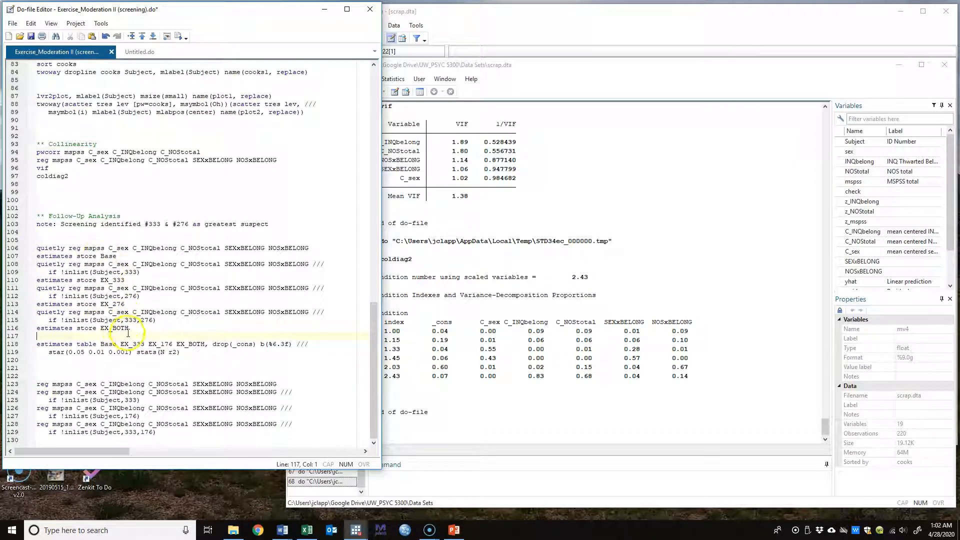
# Update the estimates table command so it lists EX_276 between EX_333 and EX_BOTH.
pyautogui.click(15, 344)
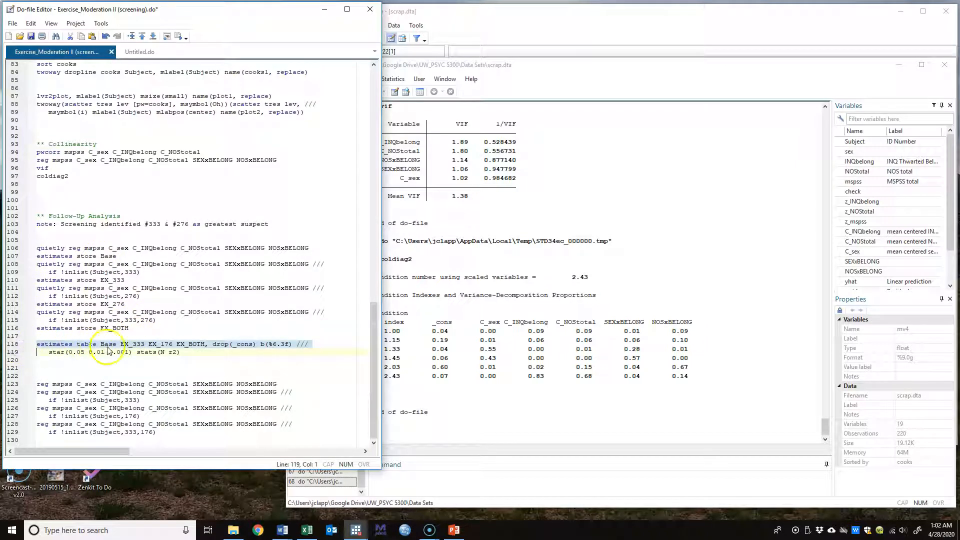
pyautogui.click(114, 344)
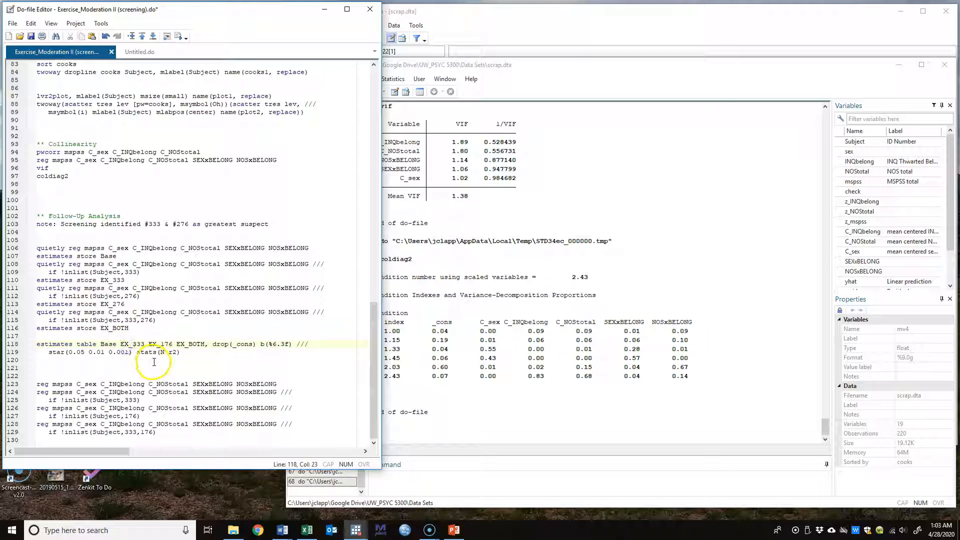
pyautogui.click(152, 344)
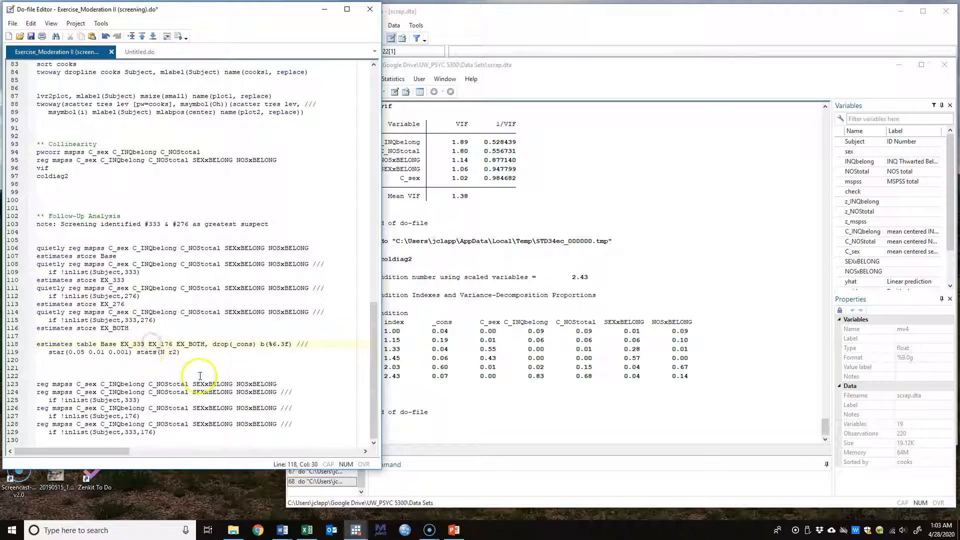
pyautogui.press('BackSpace')
pyautogui.write('2')
pyautogui.click(196, 344)
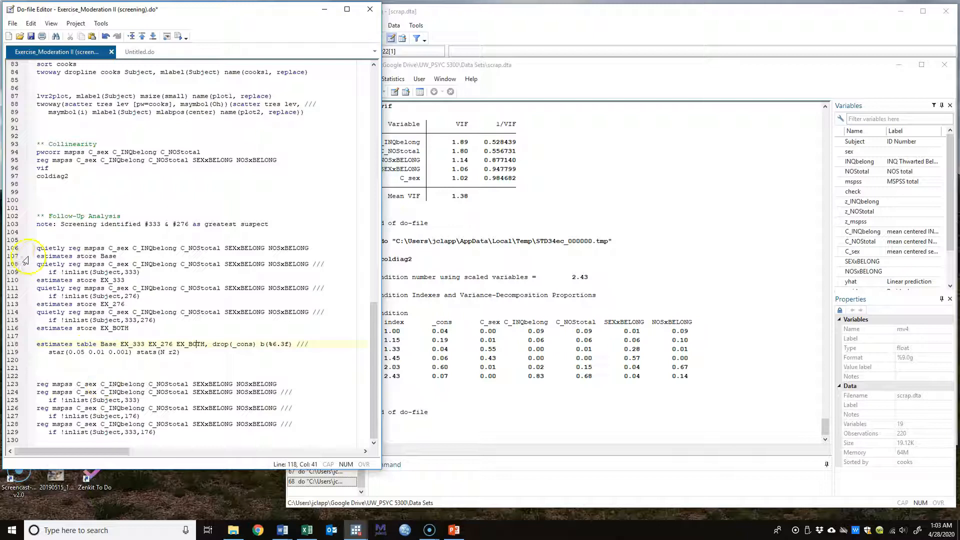
# Run the quiet regressions with the estimates table command and compare coefficients, N and r2 across the four models.
pyautogui.moveTo(15, 248); pyautogui.dragTo(45, 350)
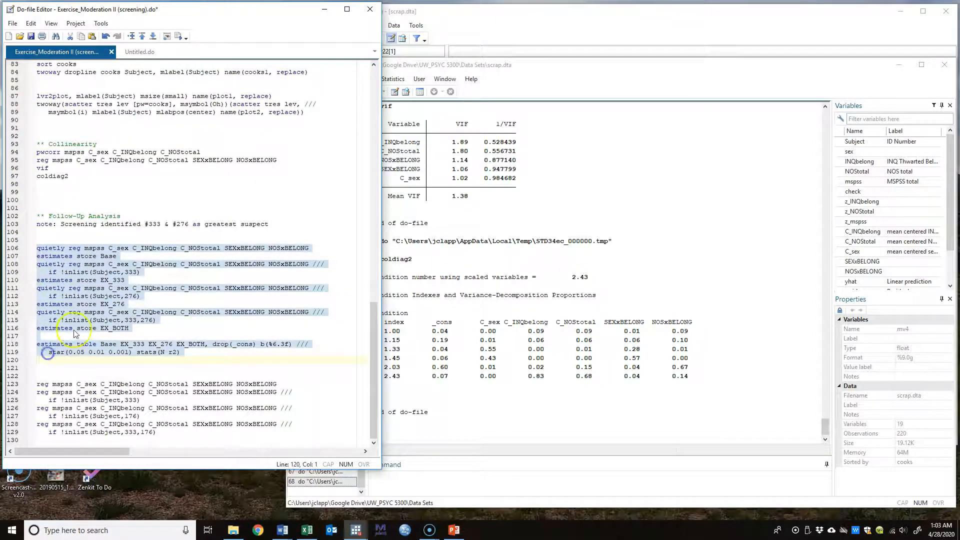
pyautogui.click(178, 35)
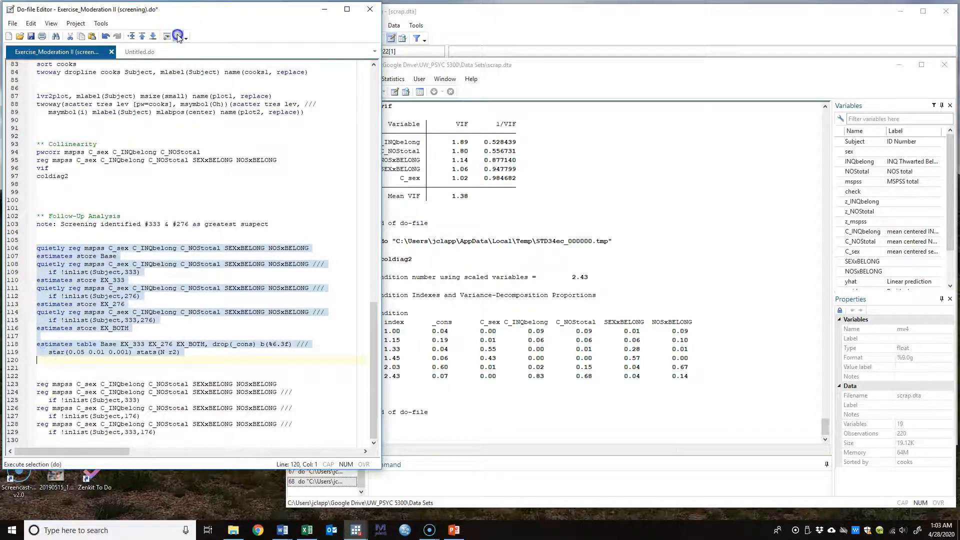
pyautogui.click(663, 83)
pyautogui.scroll(4, 643, 307)
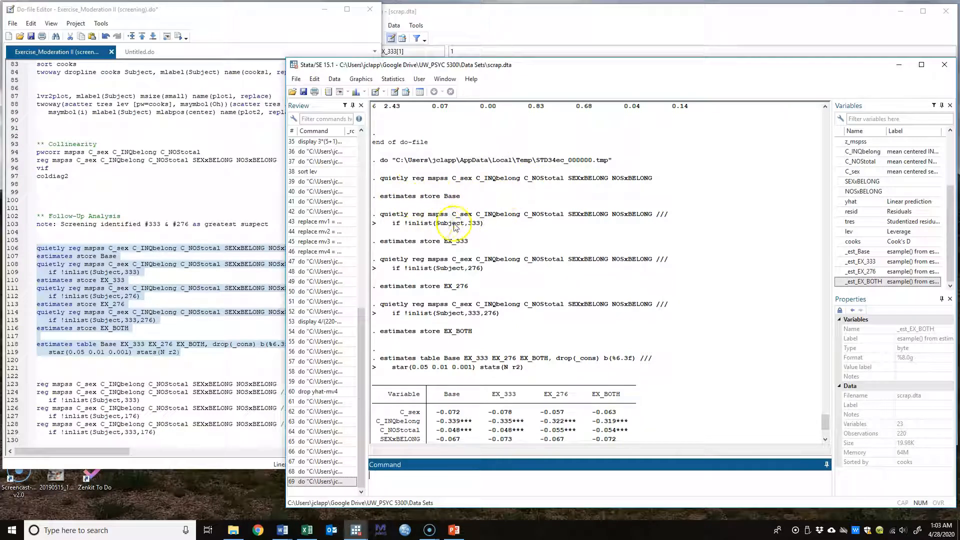
pyautogui.scroll(-4, 484, 330)
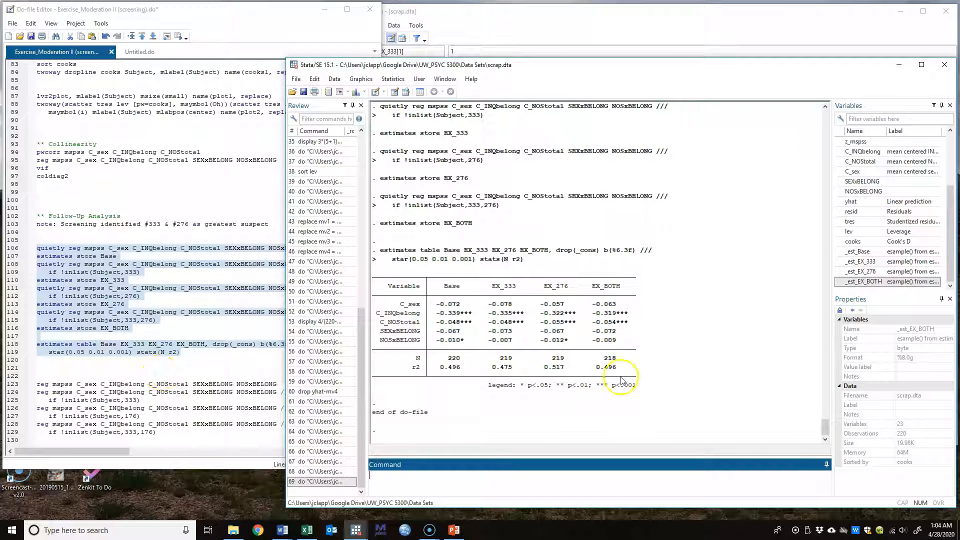
# Run the full base regression of mspss with all 220 cases and examine its output against the estimates table.
pyautogui.click(144, 369)
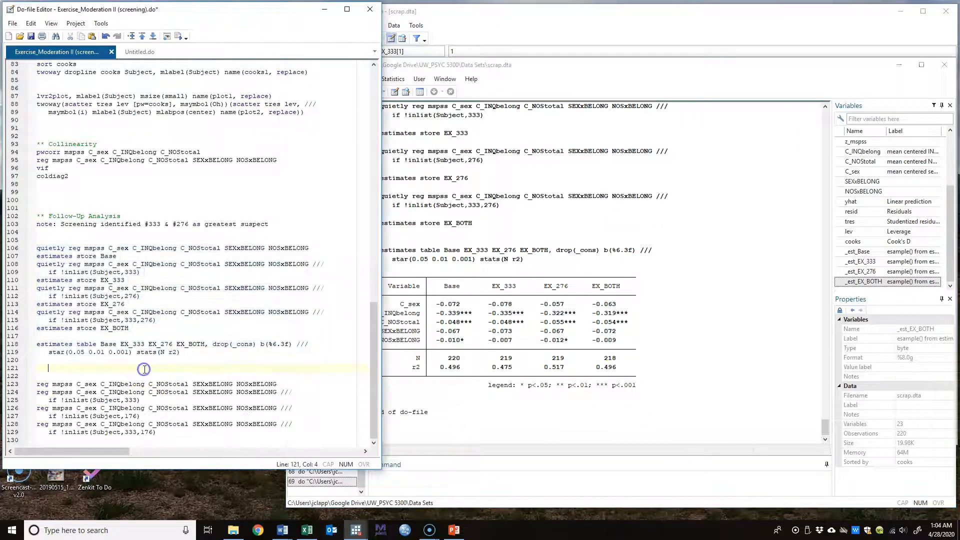
pyautogui.click(15, 384)
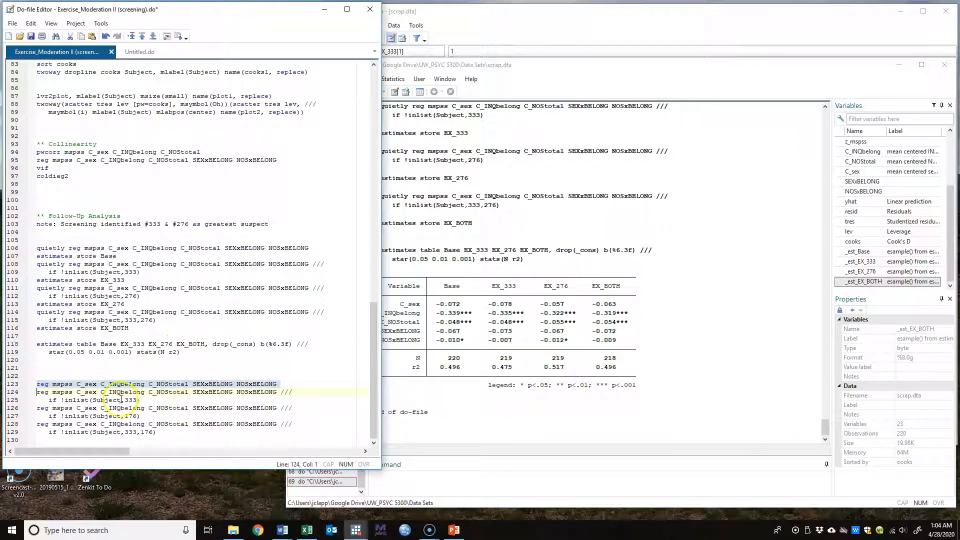
pyautogui.click(177, 36)
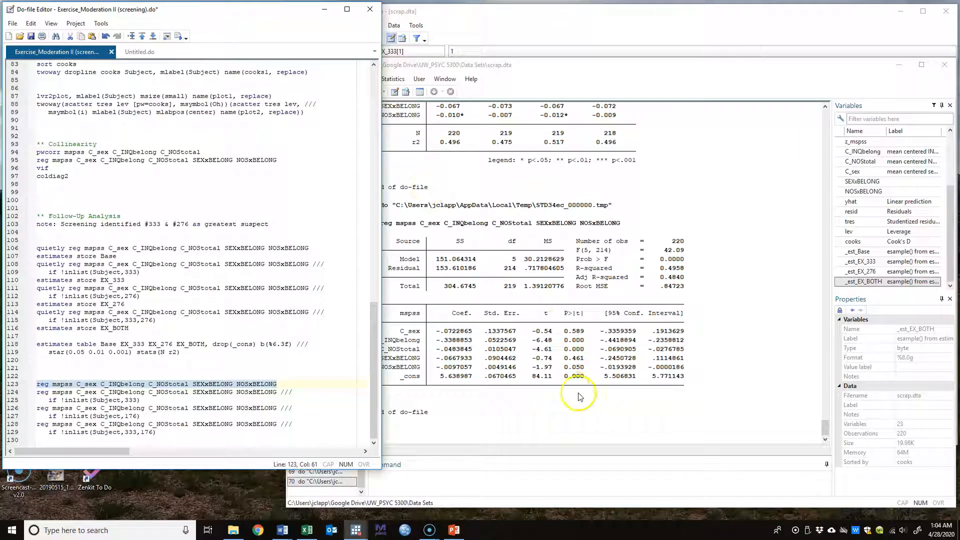
pyautogui.click(575, 400)
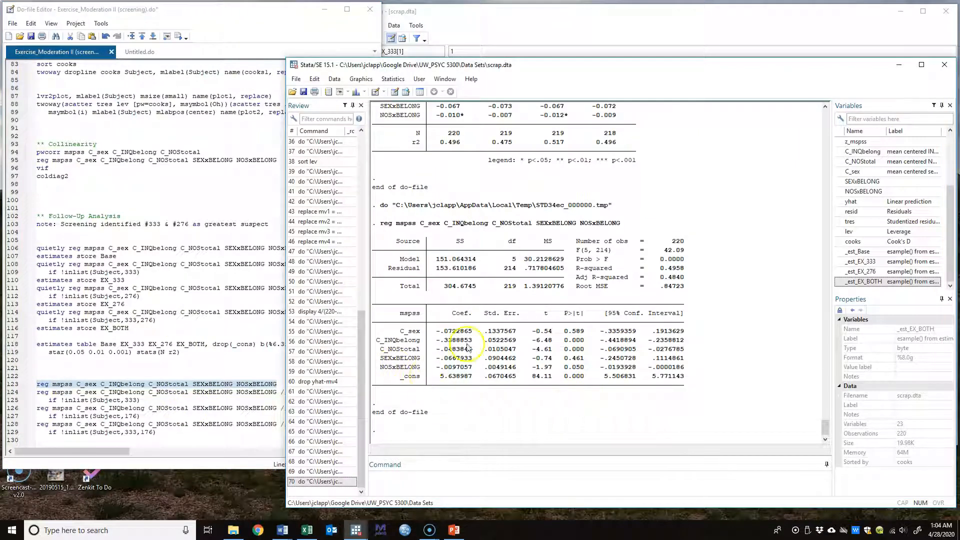
pyautogui.scroll(2, 460, 320)
pyautogui.scroll(-2, 429, 449)
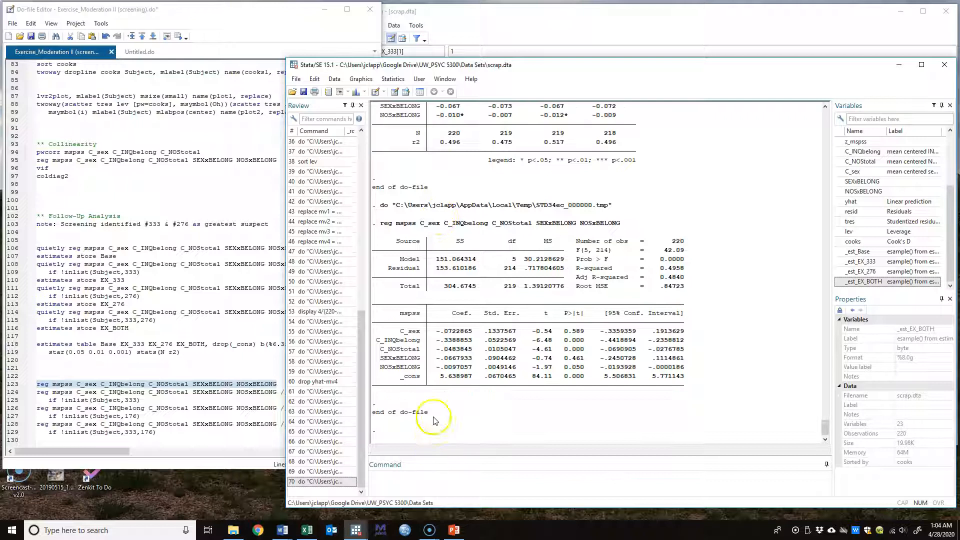
# Highlight the NOSxBELONG row of the base regression output, and run the full mspss regression that excludes subject 333.
pyautogui.moveTo(380, 367); pyautogui.dragTo(684, 366)
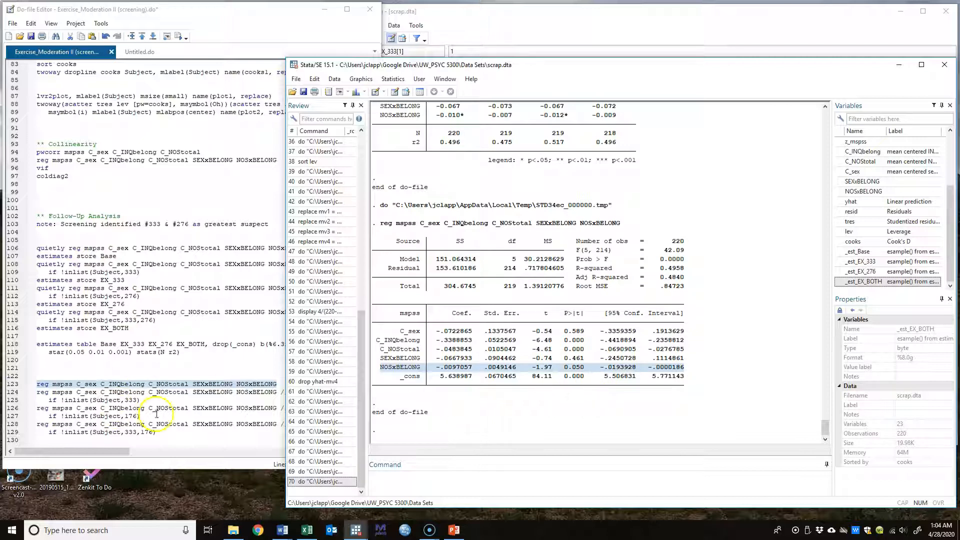
pyautogui.click(183, 374)
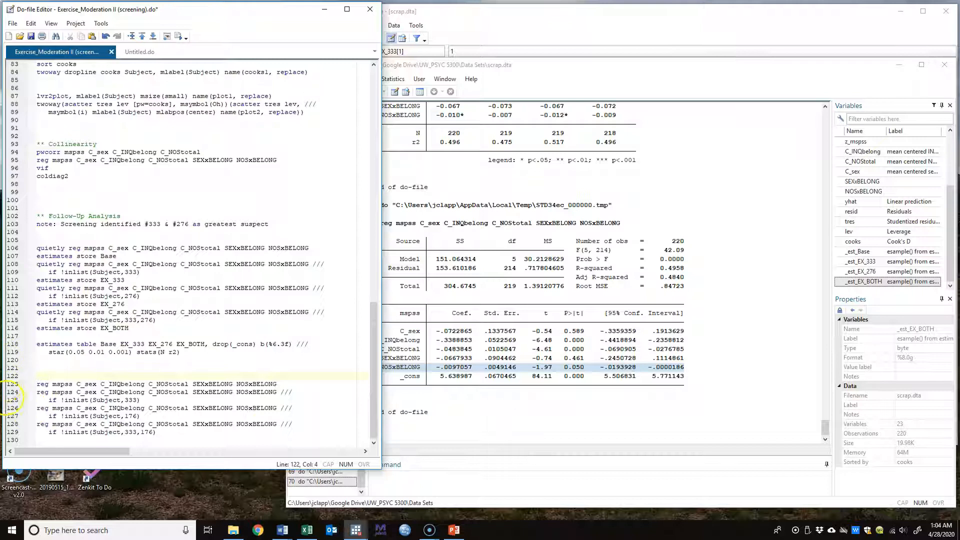
pyautogui.click(12, 392)
pyautogui.moveTo(13, 393); pyautogui.dragTo(15, 397)
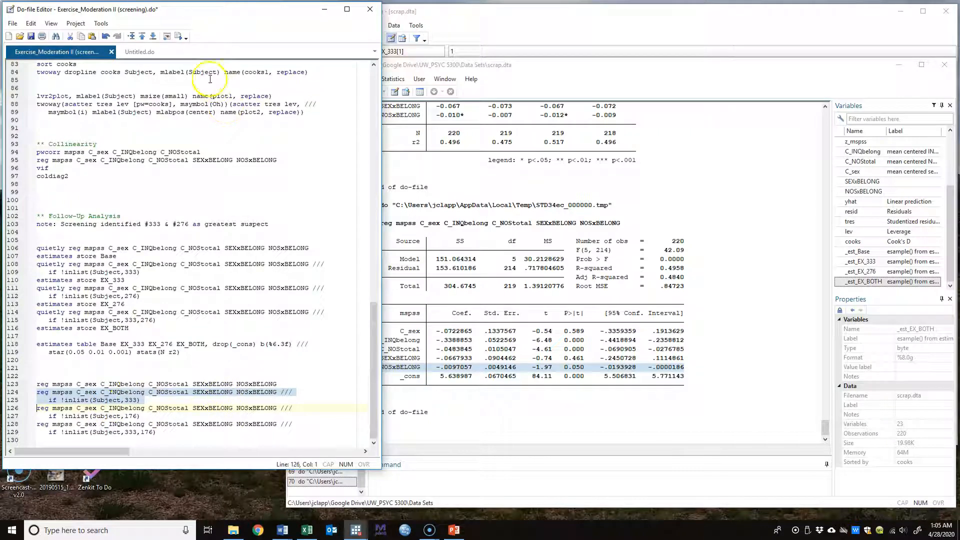
pyautogui.click(178, 36)
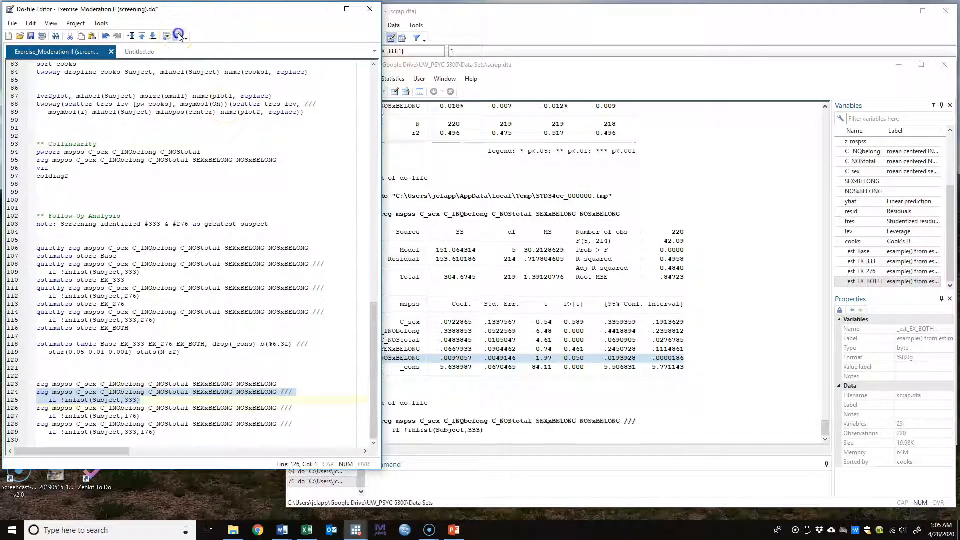
pyautogui.click(578, 408)
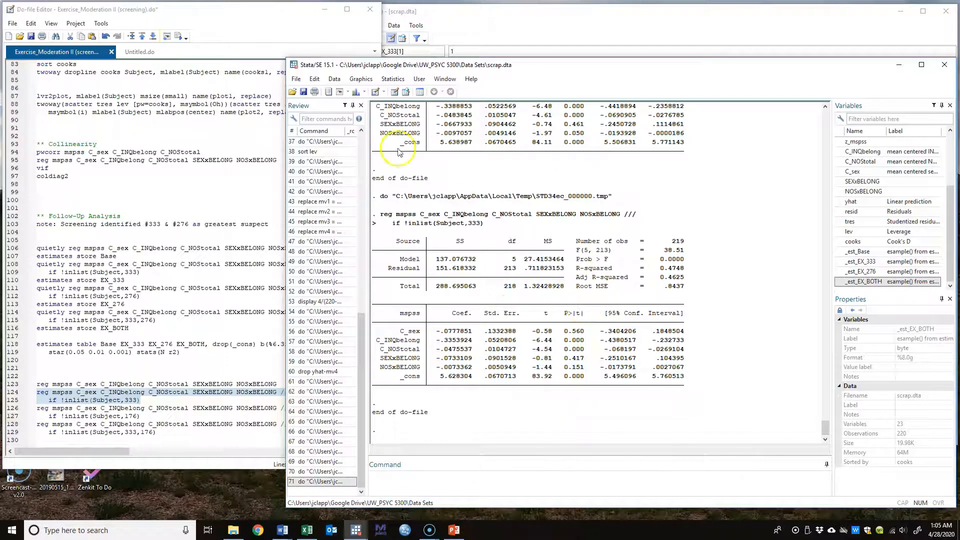
# Compare the NOSxBELONG row of the base regression with the same row of the model excluding subject 333.
pyautogui.moveTo(374, 133); pyautogui.dragTo(679, 134)
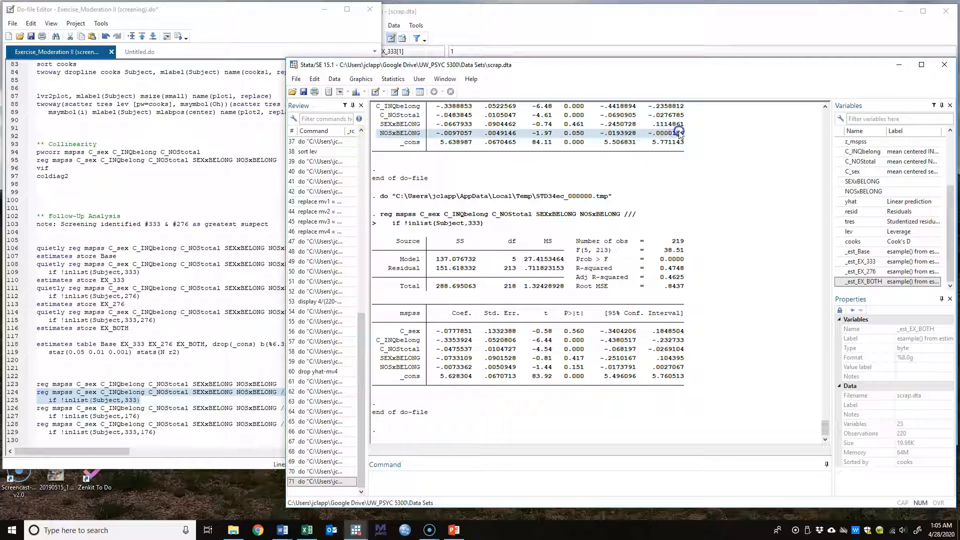
pyautogui.click(406, 370)
pyautogui.moveTo(406, 370); pyautogui.dragTo(696, 370)
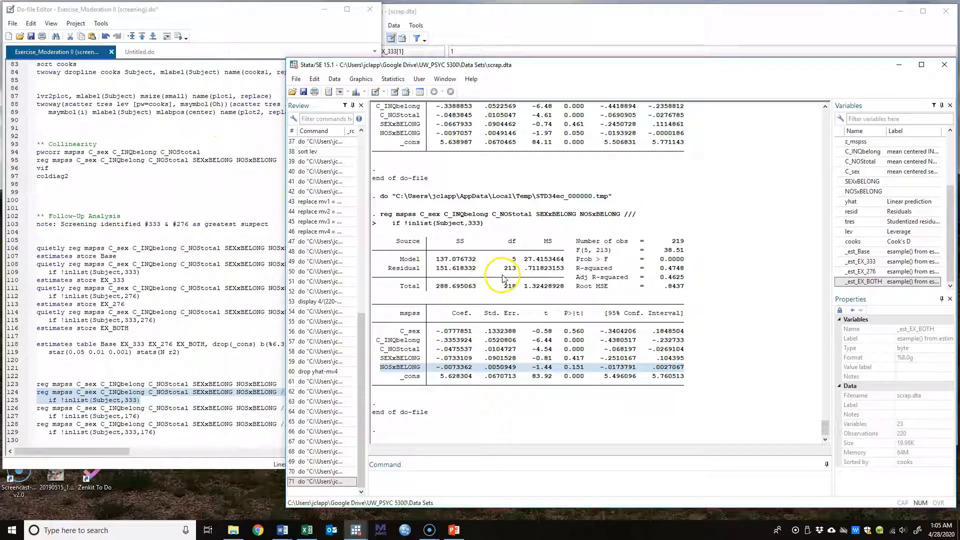
# Run the full mspss regression that excludes subject 176 and examine its output.
pyautogui.click(267, 38)
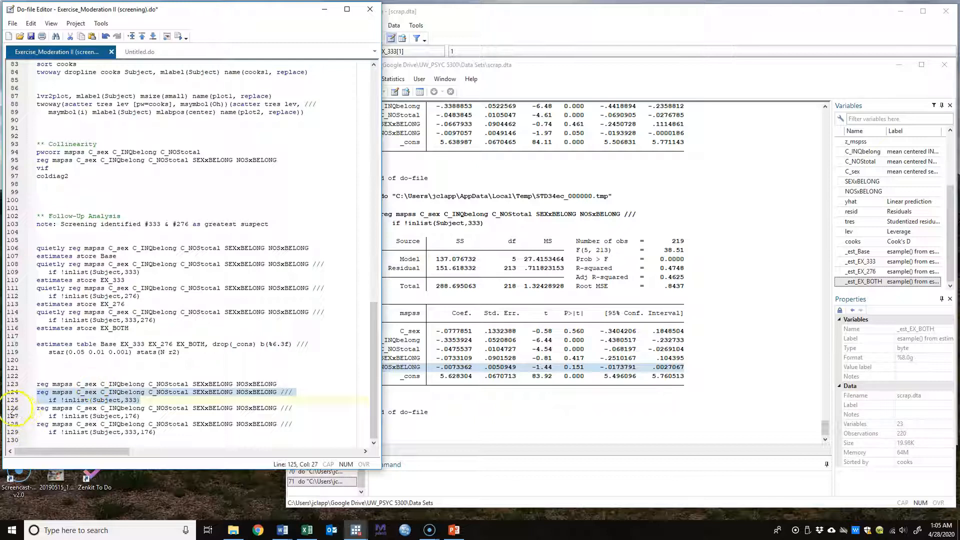
pyautogui.moveTo(13, 409); pyautogui.dragTo(20, 416)
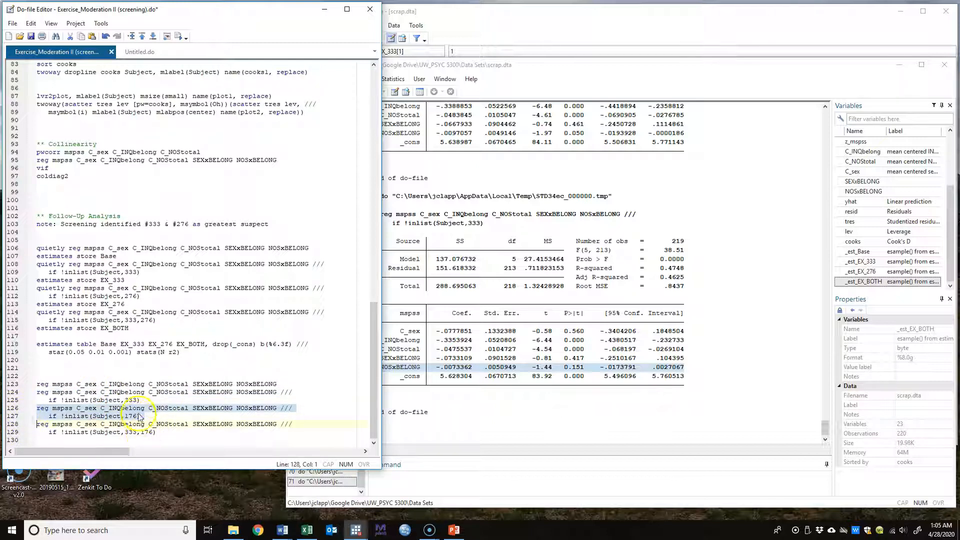
pyautogui.click(178, 36)
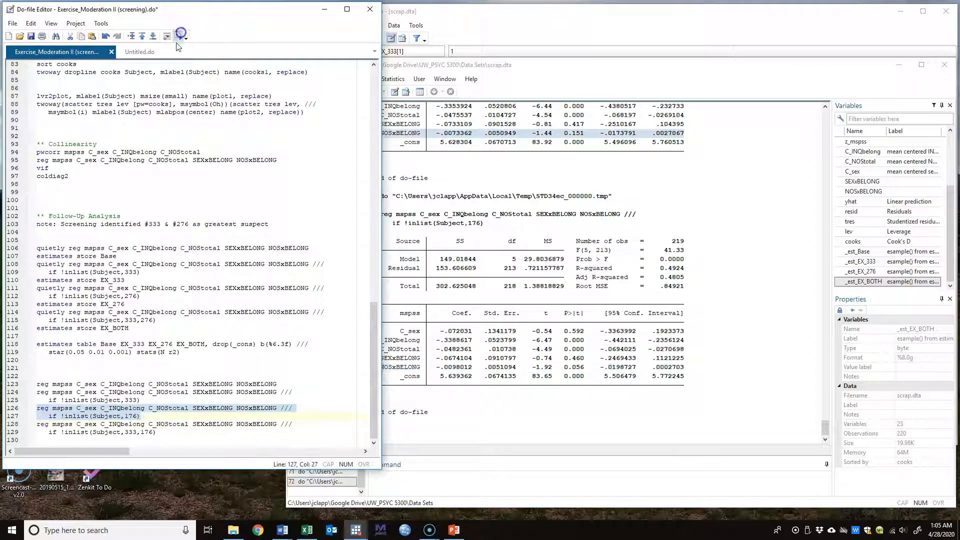
pyautogui.click(626, 411)
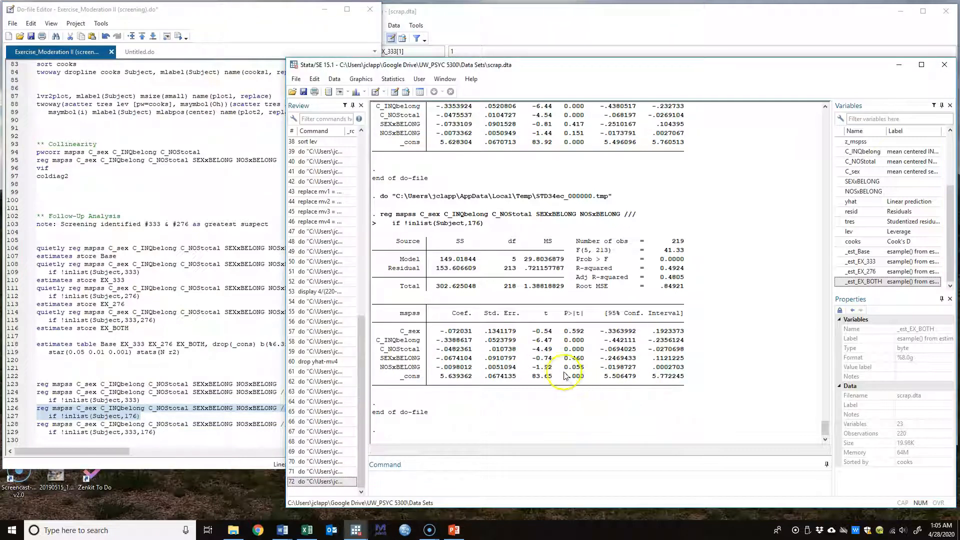
pyautogui.moveTo(826, 428); pyautogui.dragTo(826, 429)
# Run the full mspss regression that excludes subjects 333 and 176, and look back at the earlier single-exclusion outputs.
pyautogui.moveTo(20, 424); pyautogui.dragTo(20, 436)
pyautogui.click(179, 36)
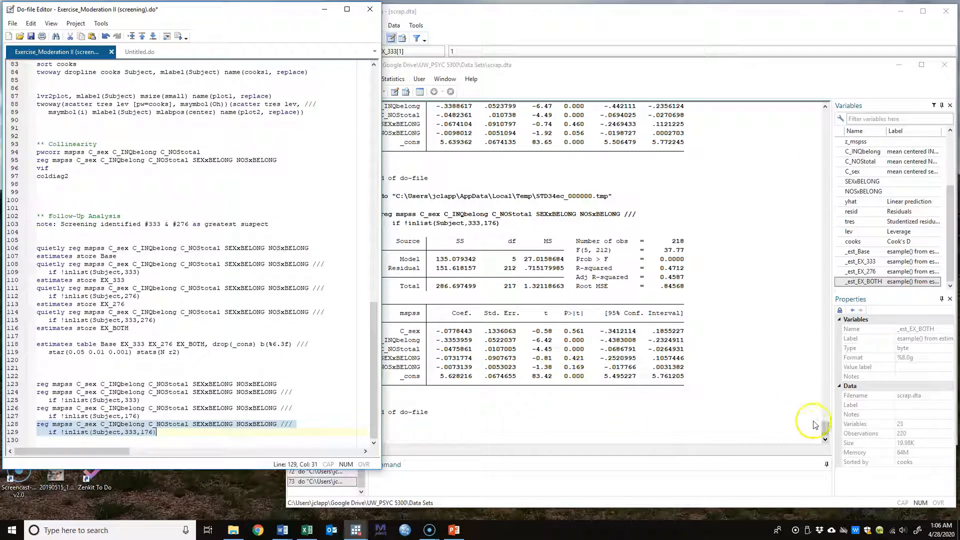
pyautogui.moveTo(823, 431); pyautogui.dragTo(827, 413)
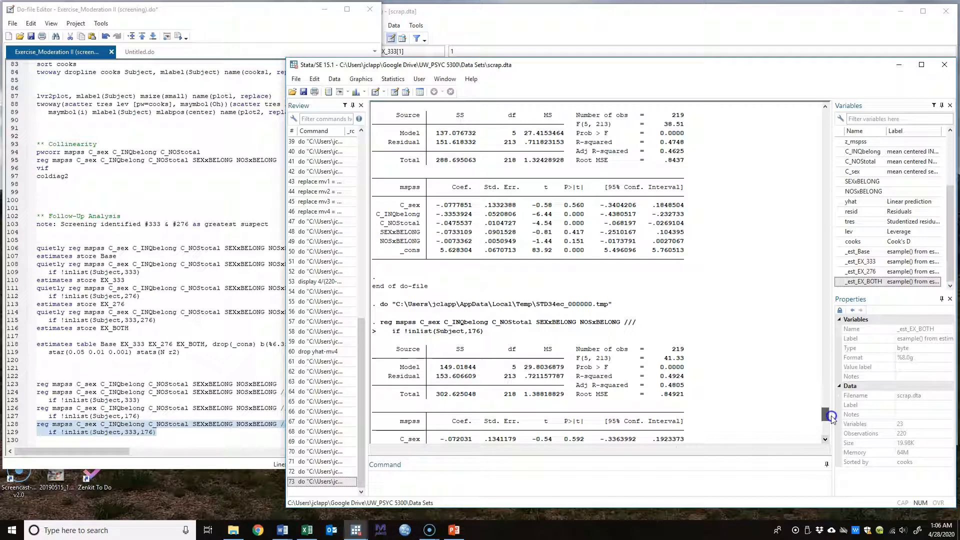
# Switch to the Excel screening sheet, check the highlighted rows for cases 333 and 276, and return to Stata.
pyautogui.click(307, 530)
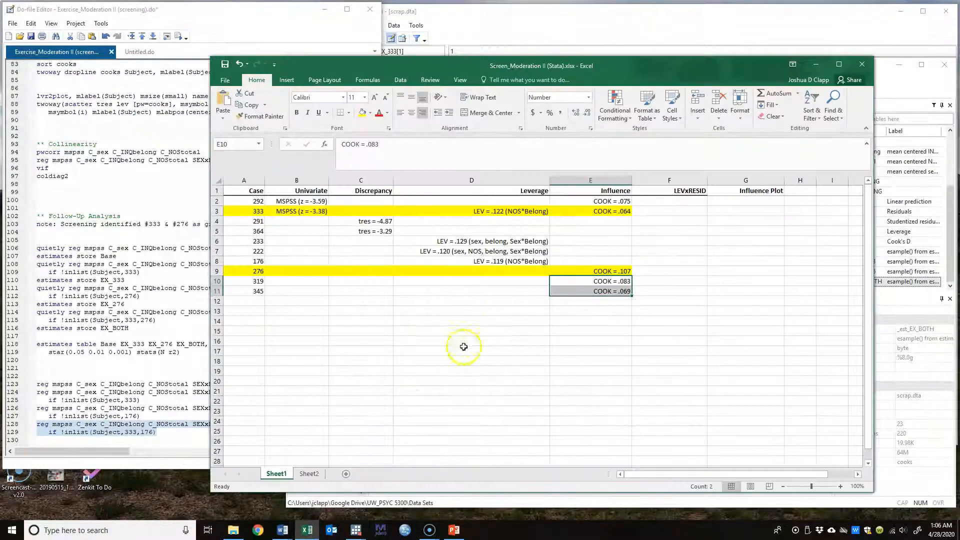
pyautogui.click(279, 211)
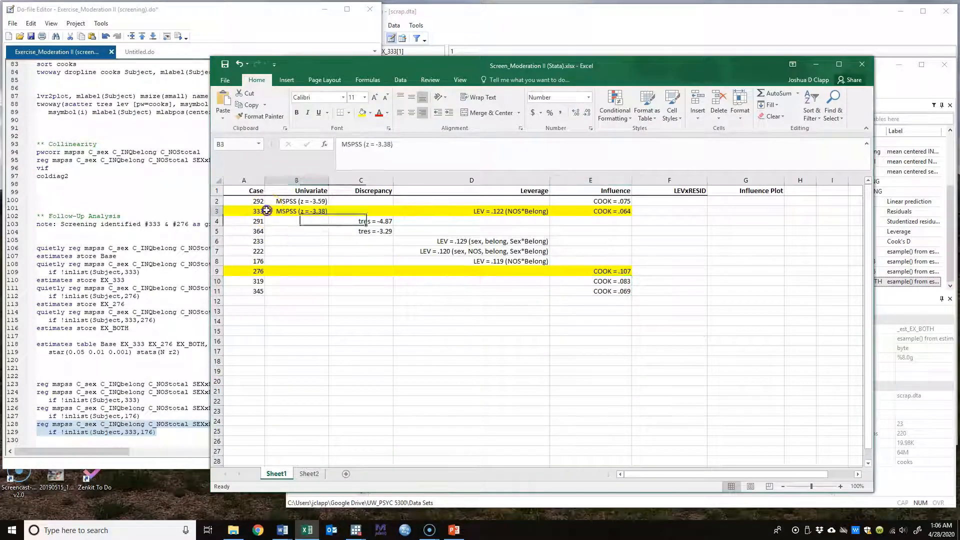
pyautogui.click(301, 272)
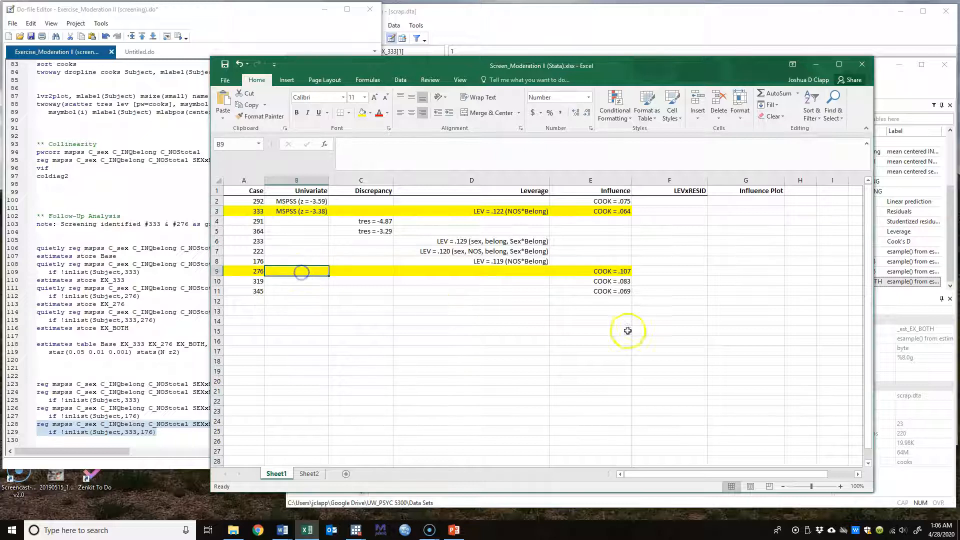
pyautogui.click(816, 66)
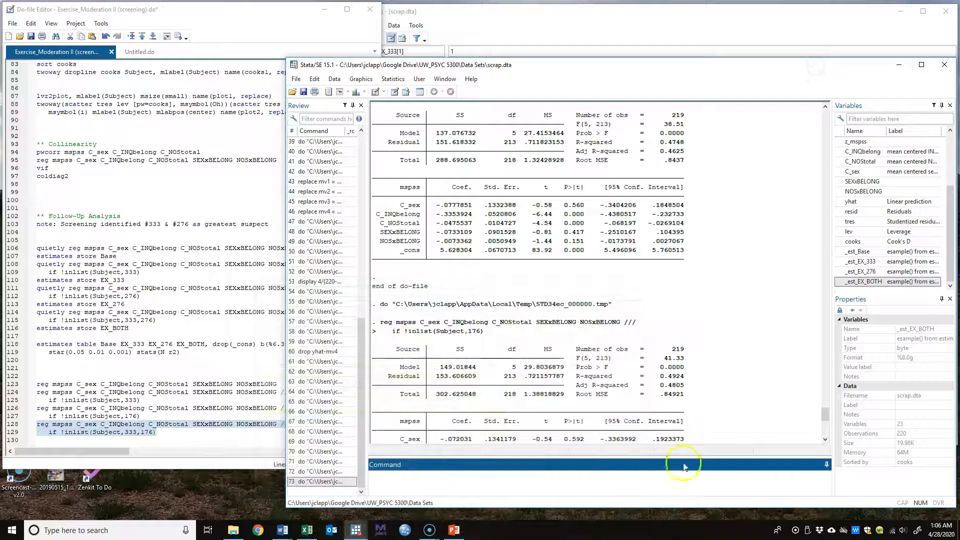
# Review the regression output excluding subject 176 and the output excluding both 333 and 176.
pyautogui.scroll(-7, 503, 369)
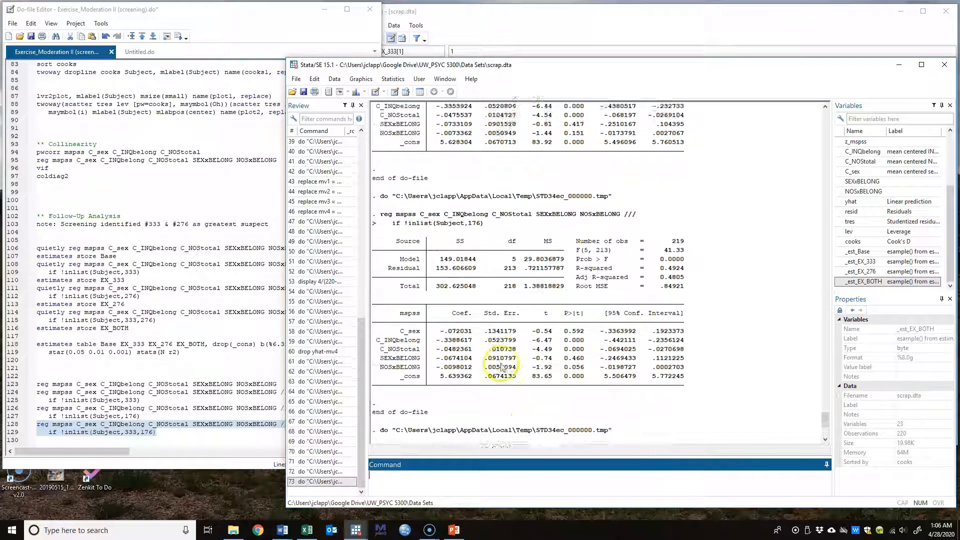
pyautogui.scroll(-6, 503, 368)
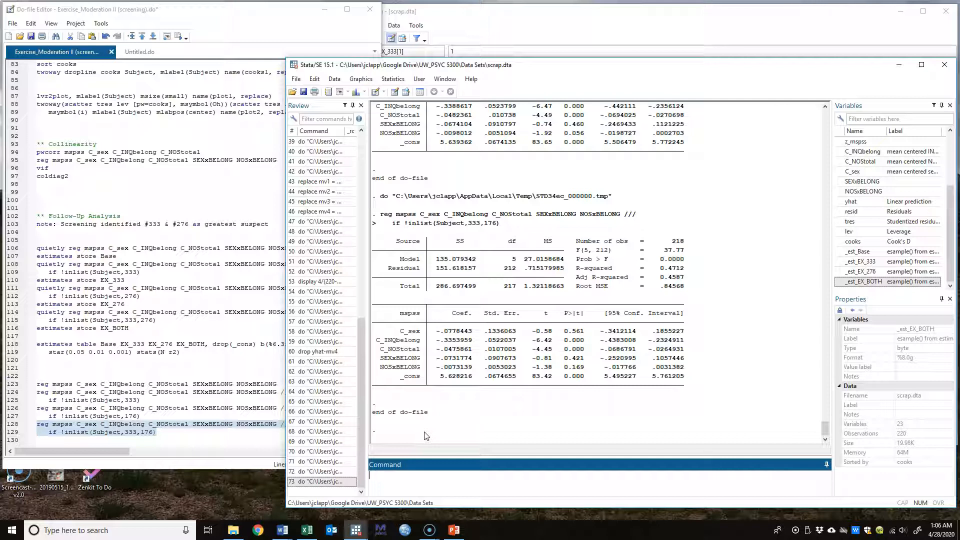
pyautogui.click(451, 409)
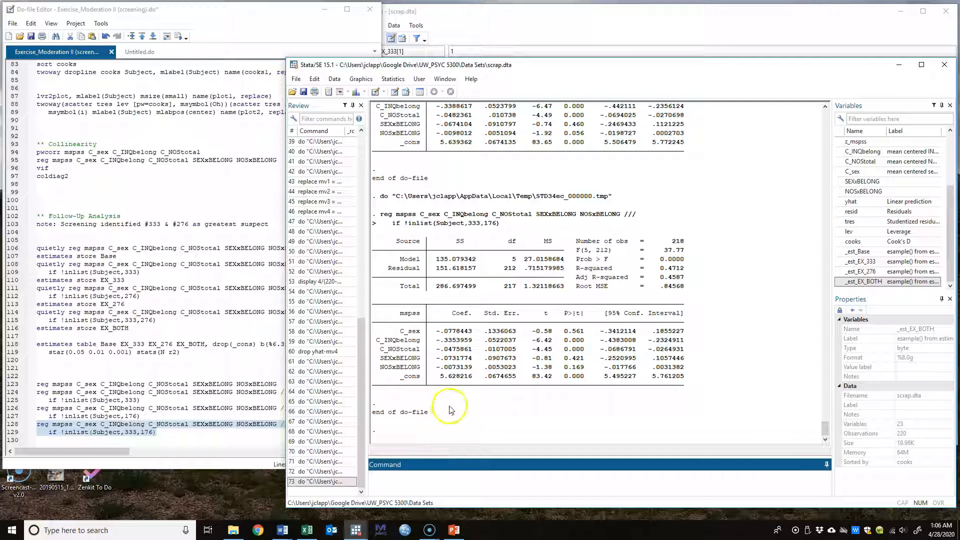